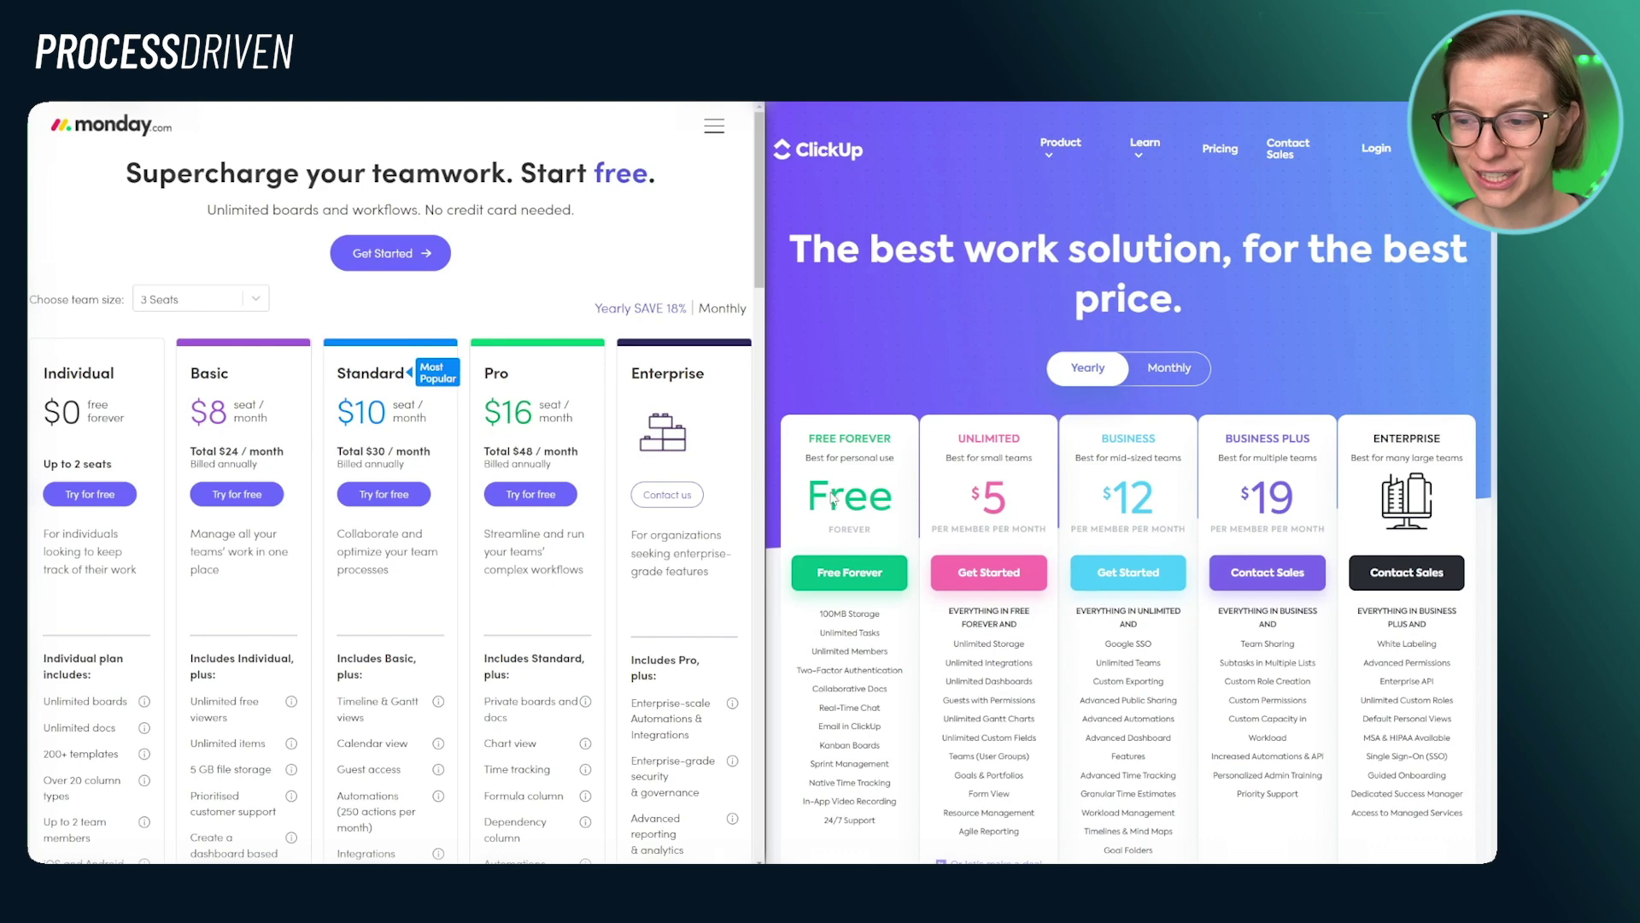
- Scroll monday.com's pricing and highlight the free Individual plan price and the Pro plan title
scroll(904, 496, down, 2)
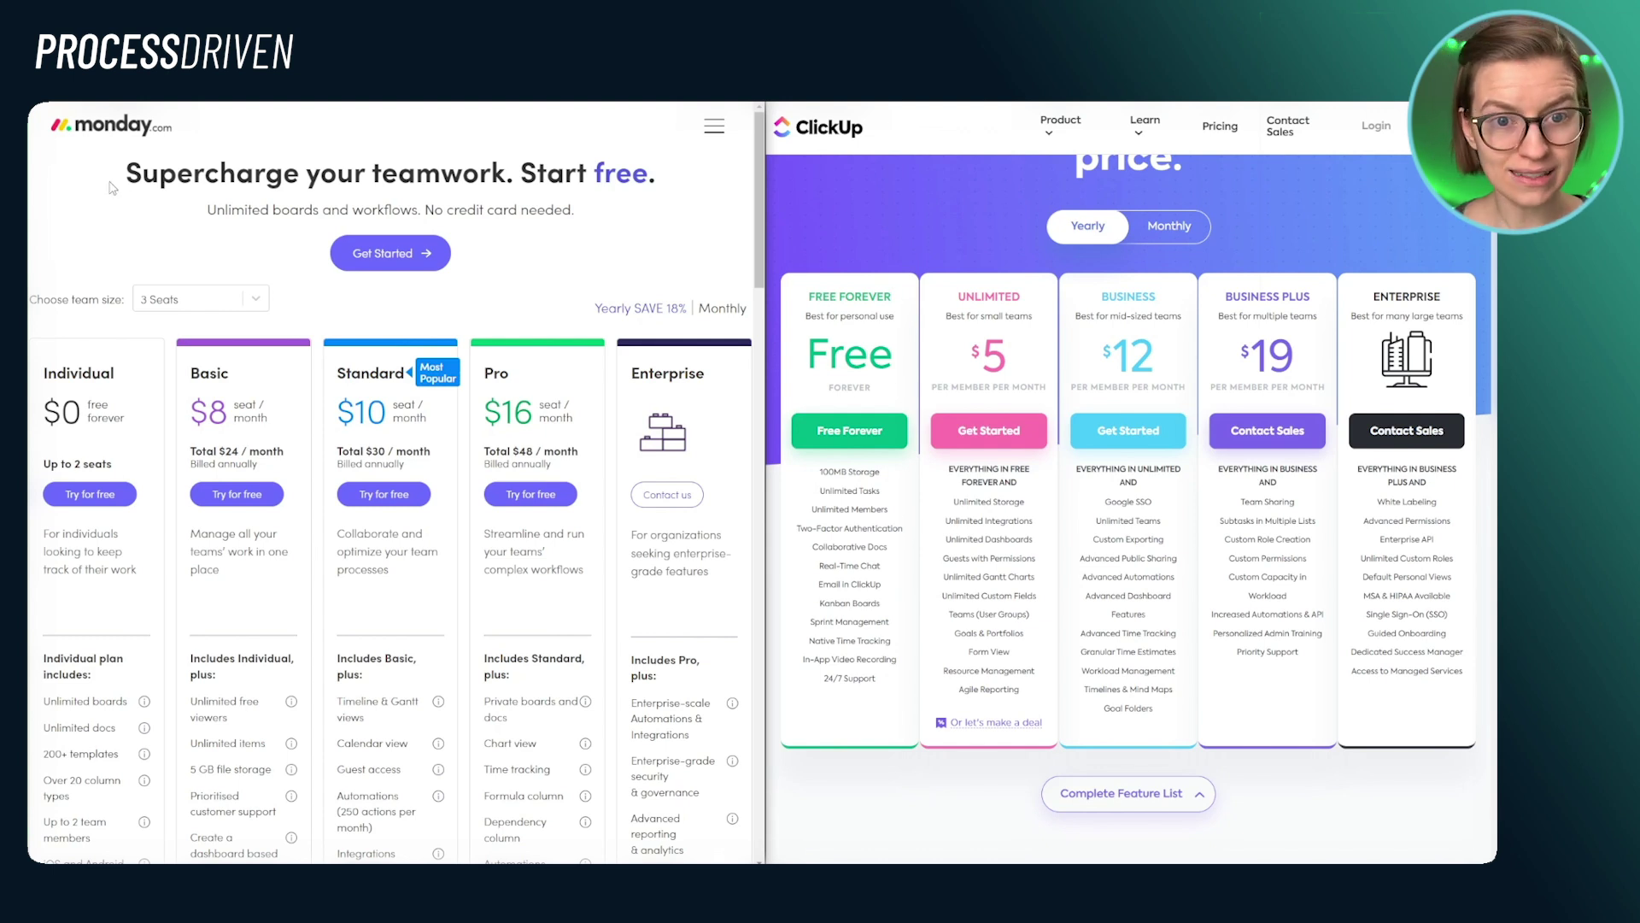
drag(135, 422, 37, 369)
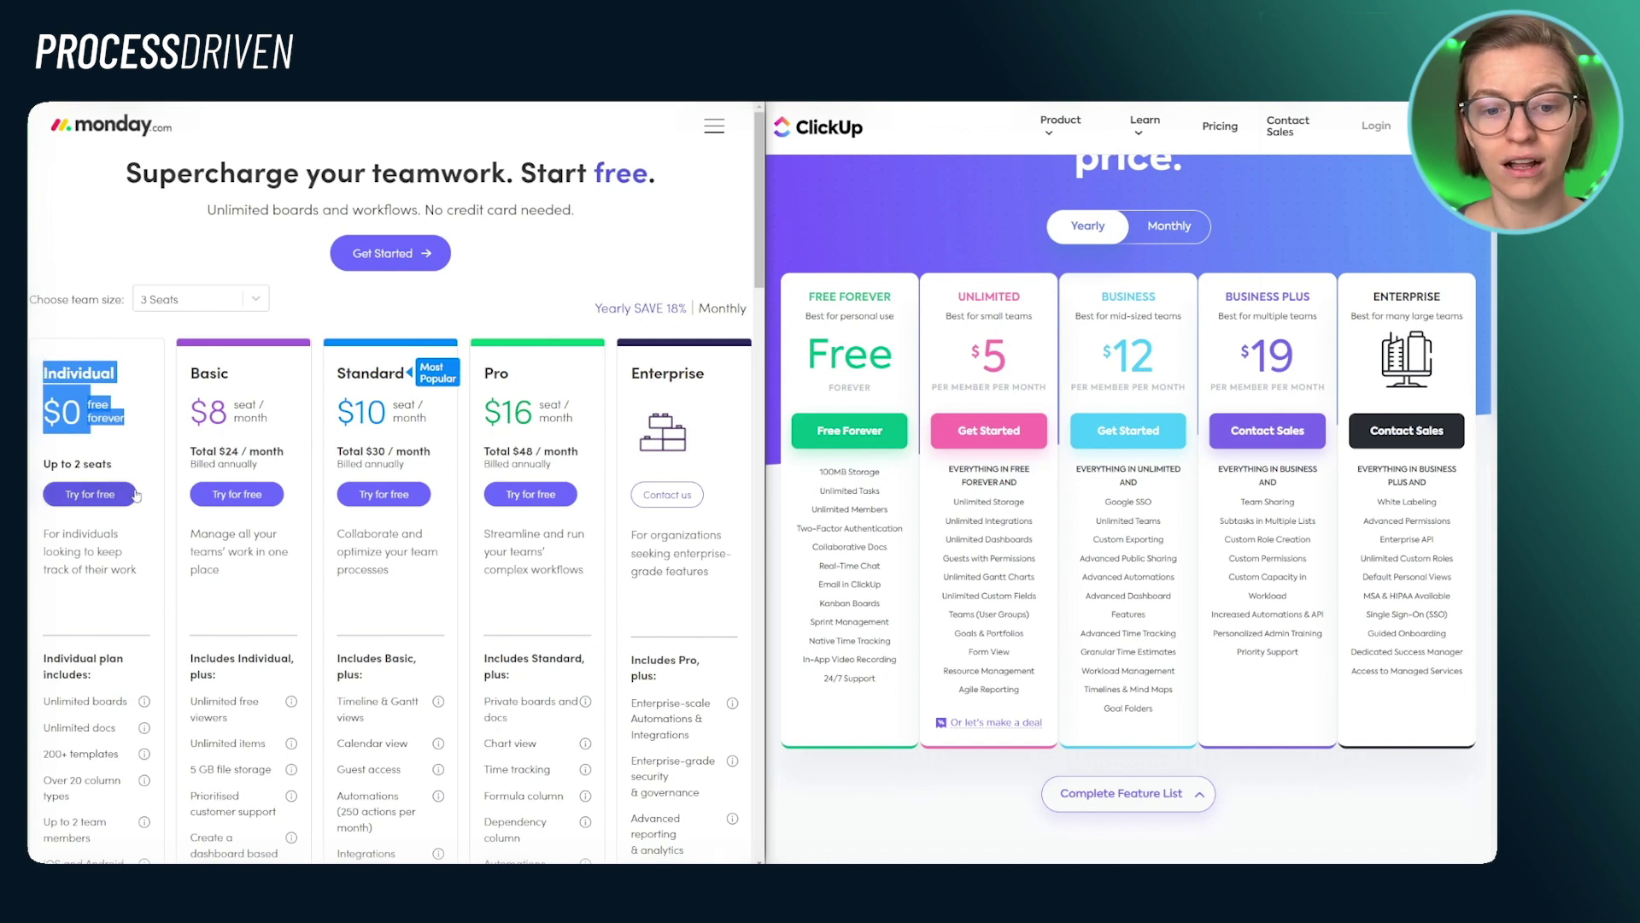
click(40, 464)
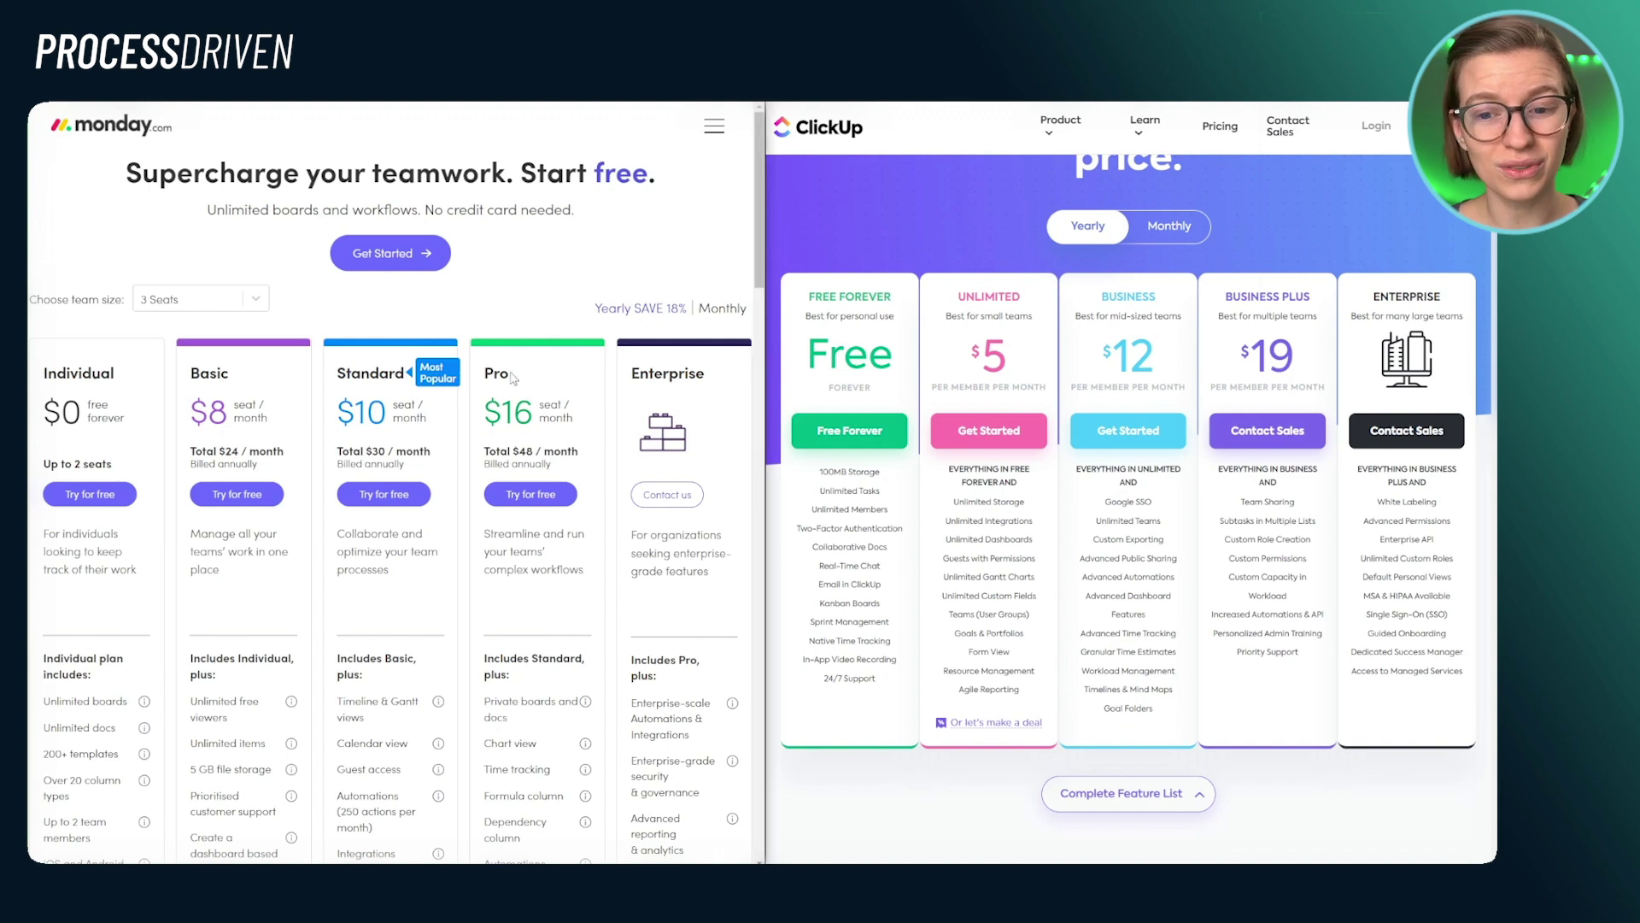
drag(515, 378, 485, 380)
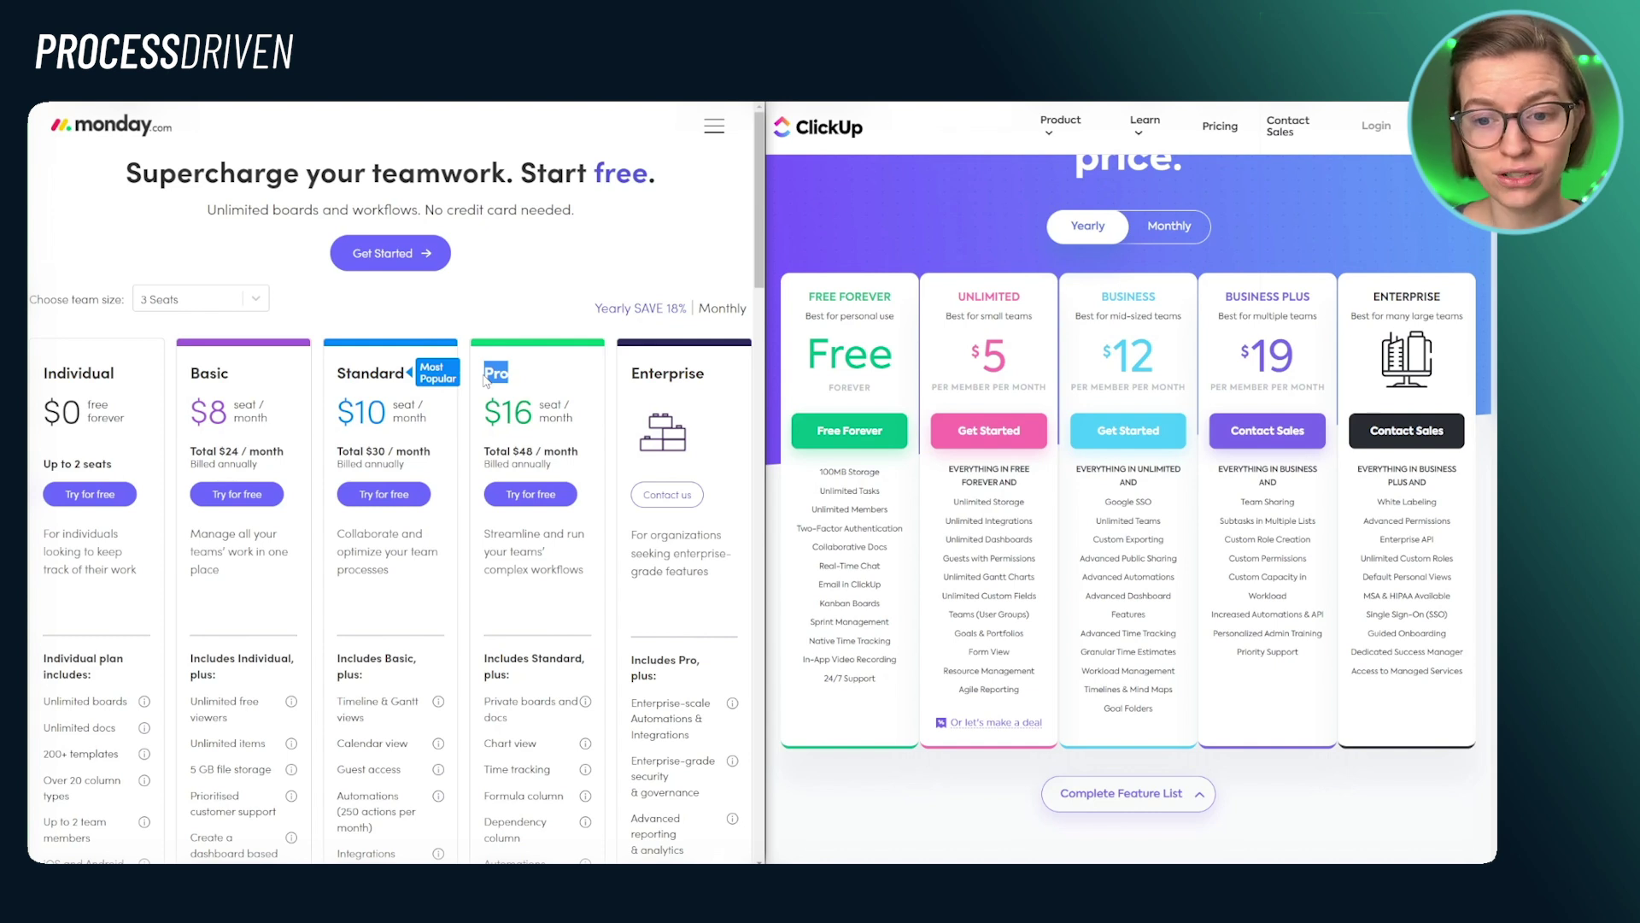
scroll(489, 391, down, 1)
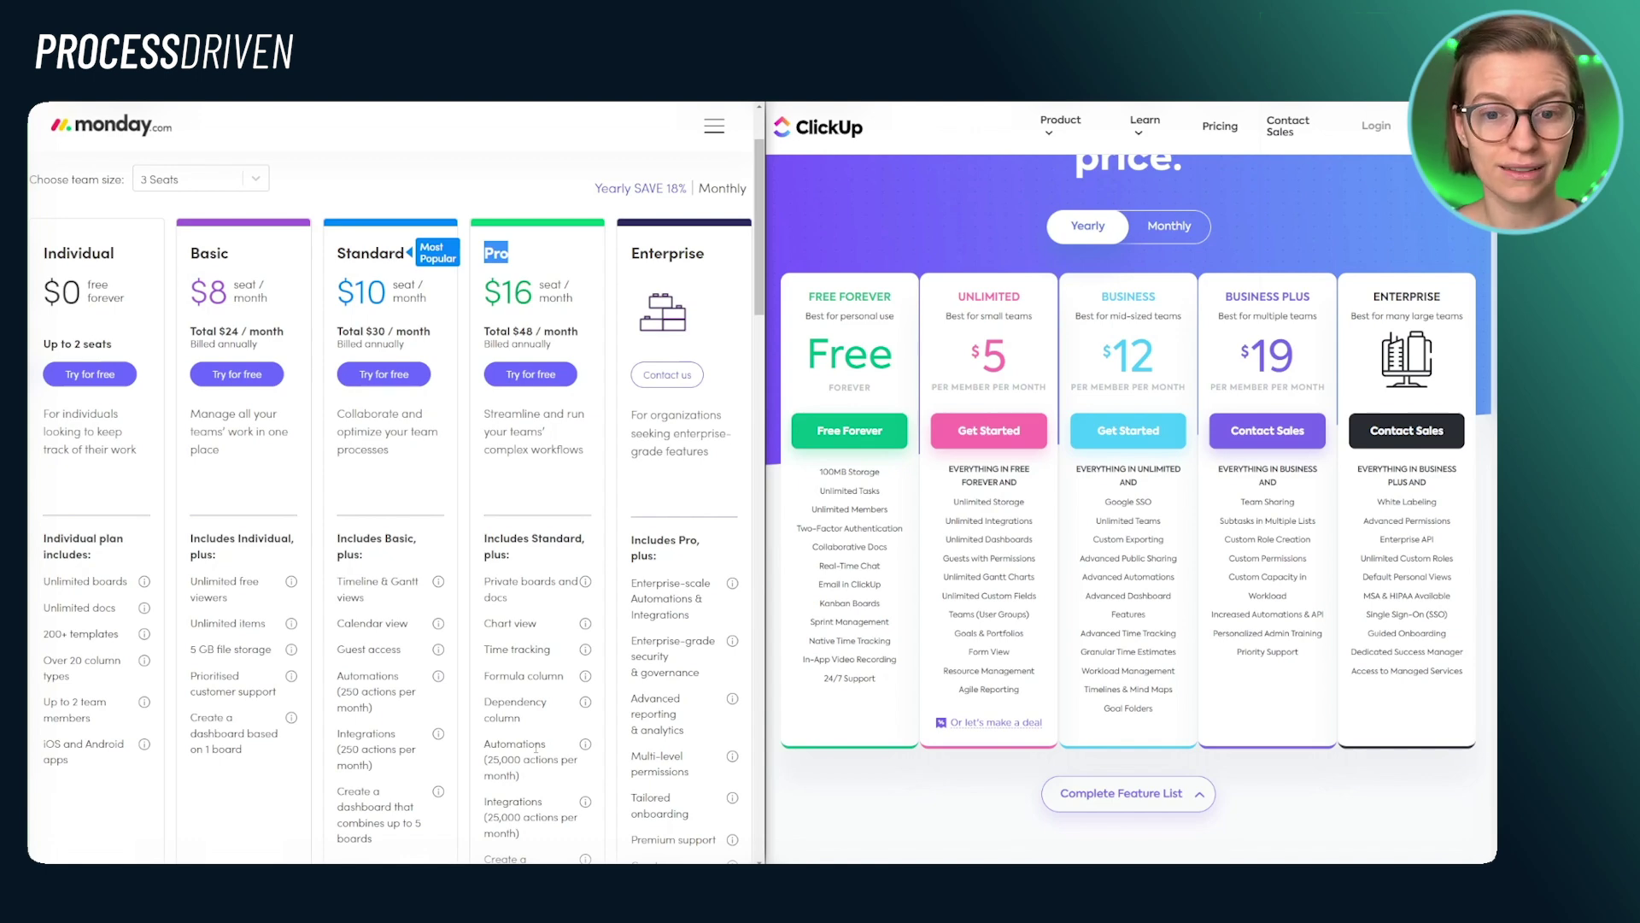
scroll(537, 747, up, 1)
click(526, 309)
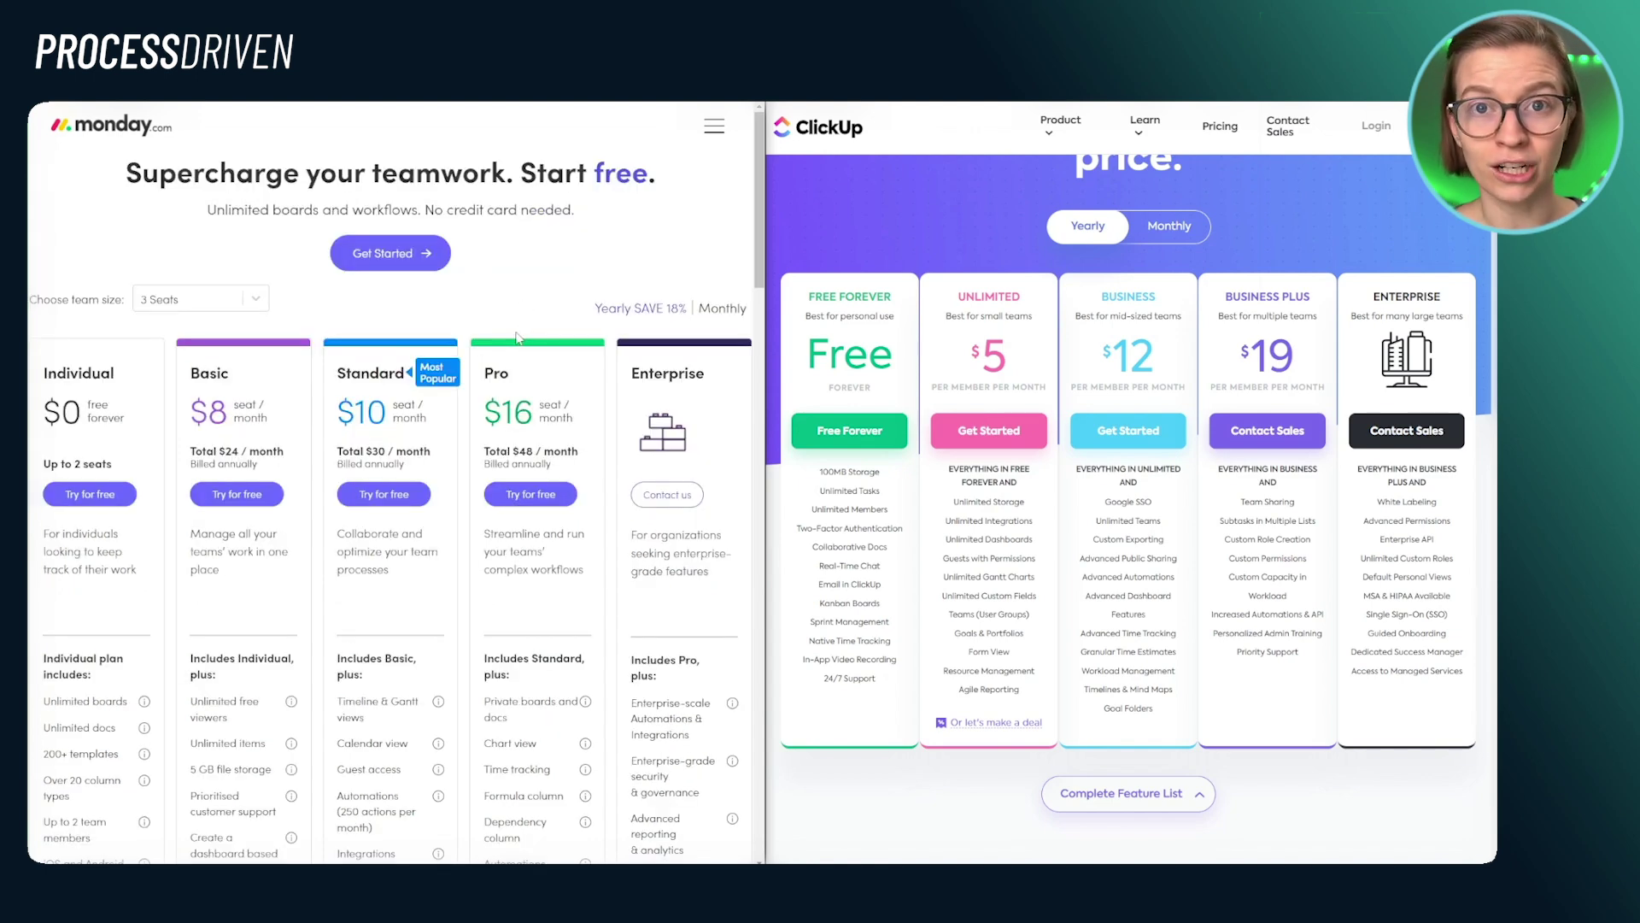
- Highlight 'Best for small teams' under Unlimited and list monday.com's team-size choices from 3 Seats
scroll(895, 400, up, 2)
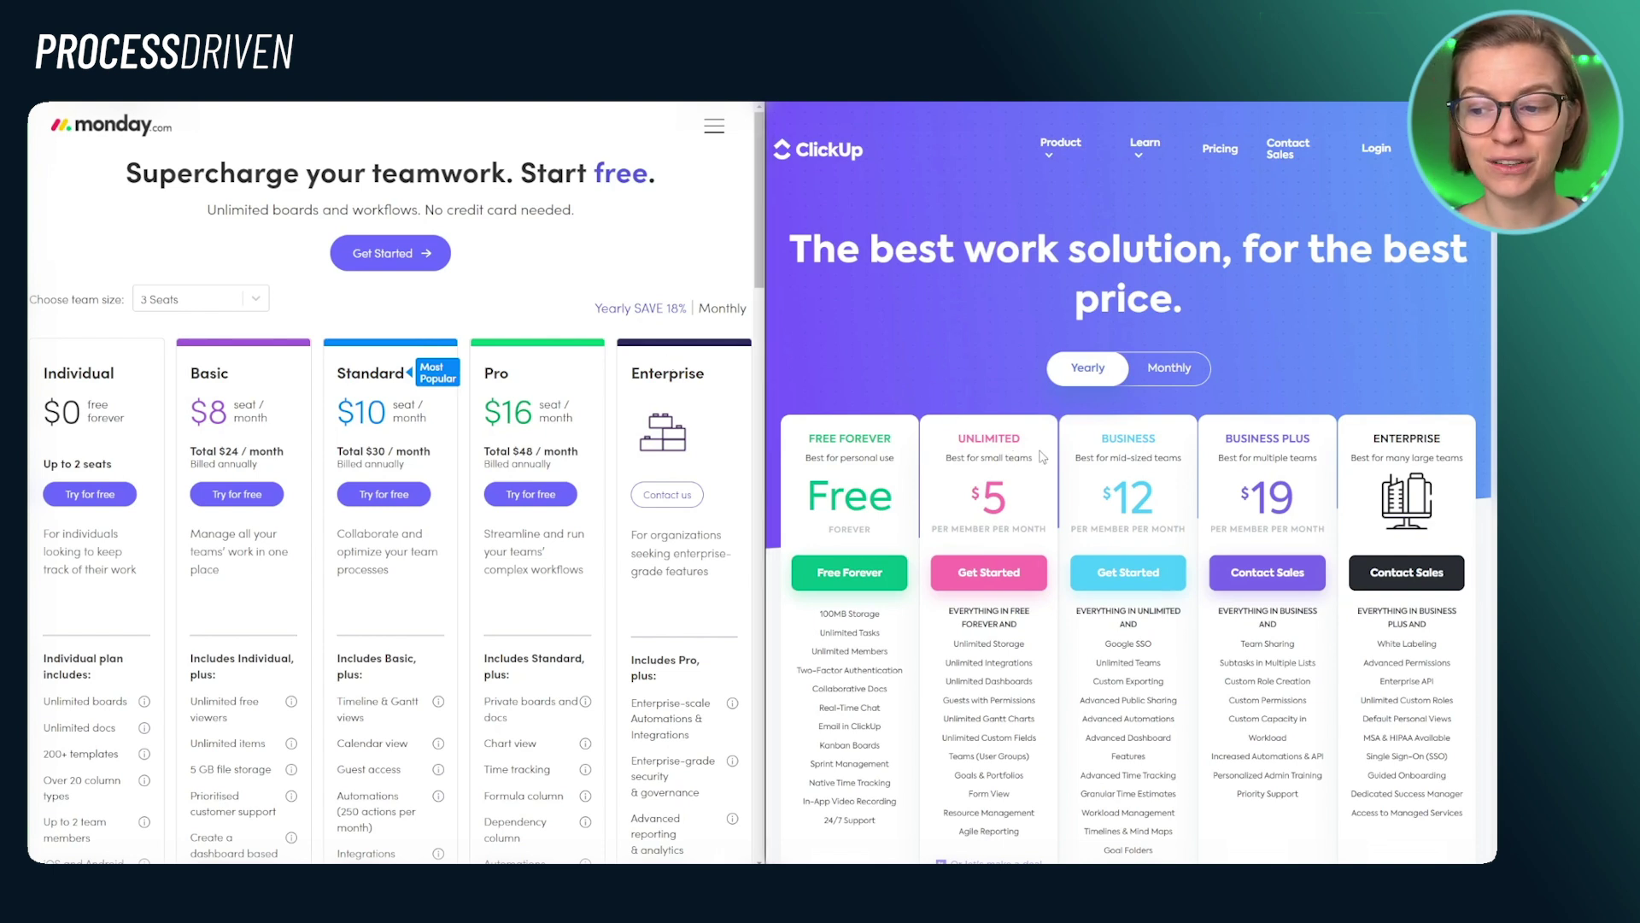
drag(1041, 458, 936, 462)
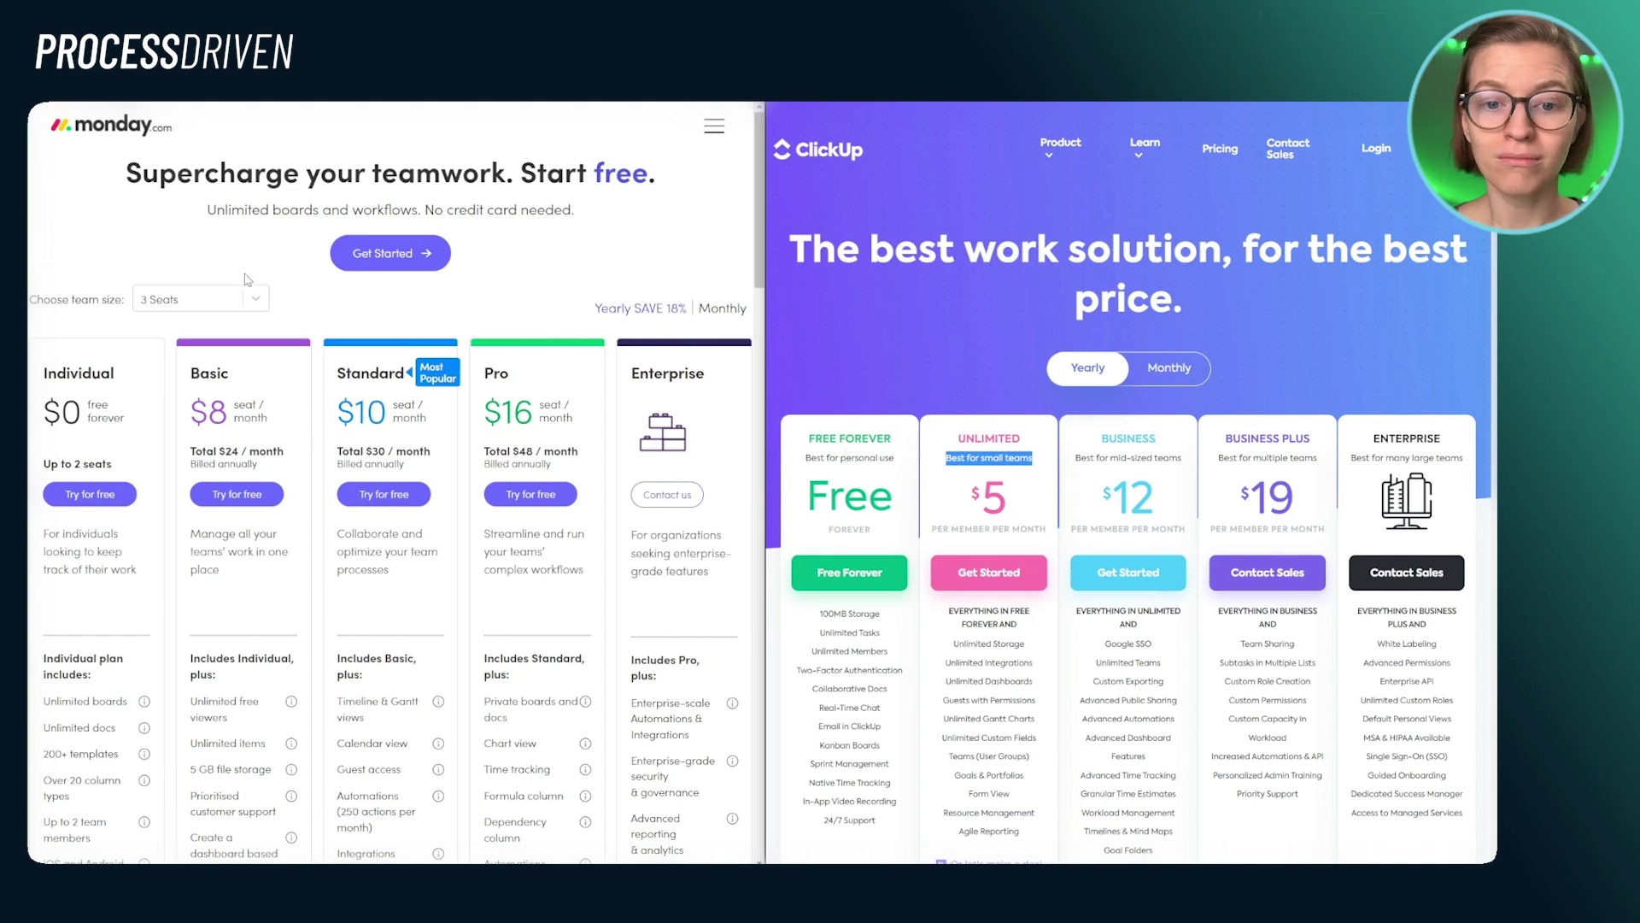
click(255, 299)
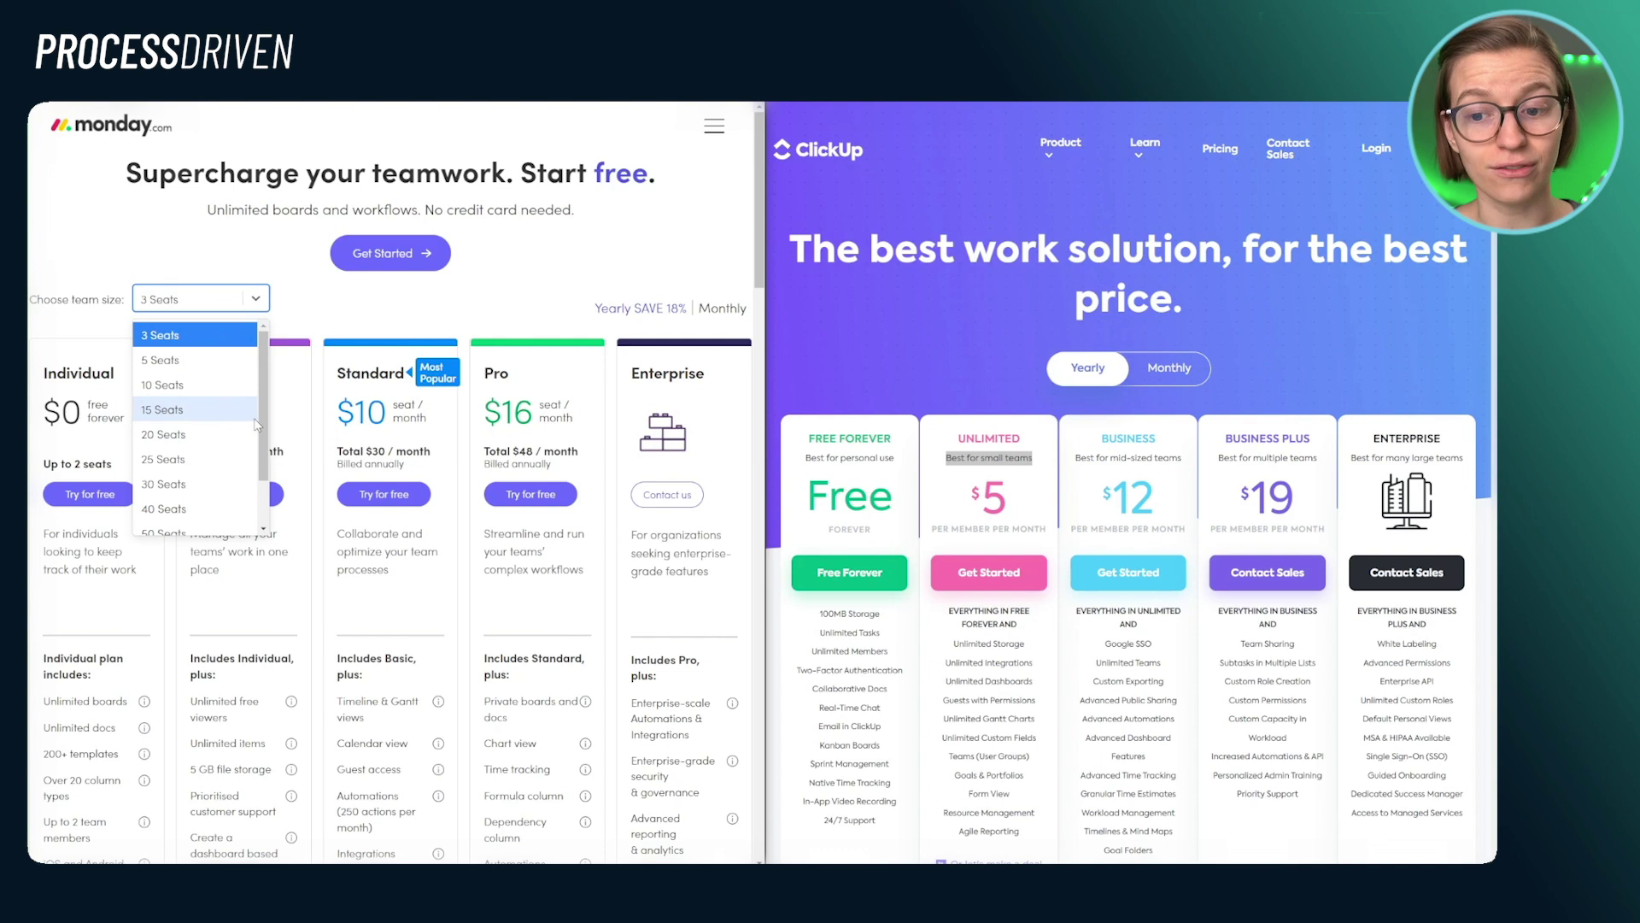
- Keep 3 Seats and switch monday.com to monthly, then back to yearly ($8/$10/$16)
click(737, 353)
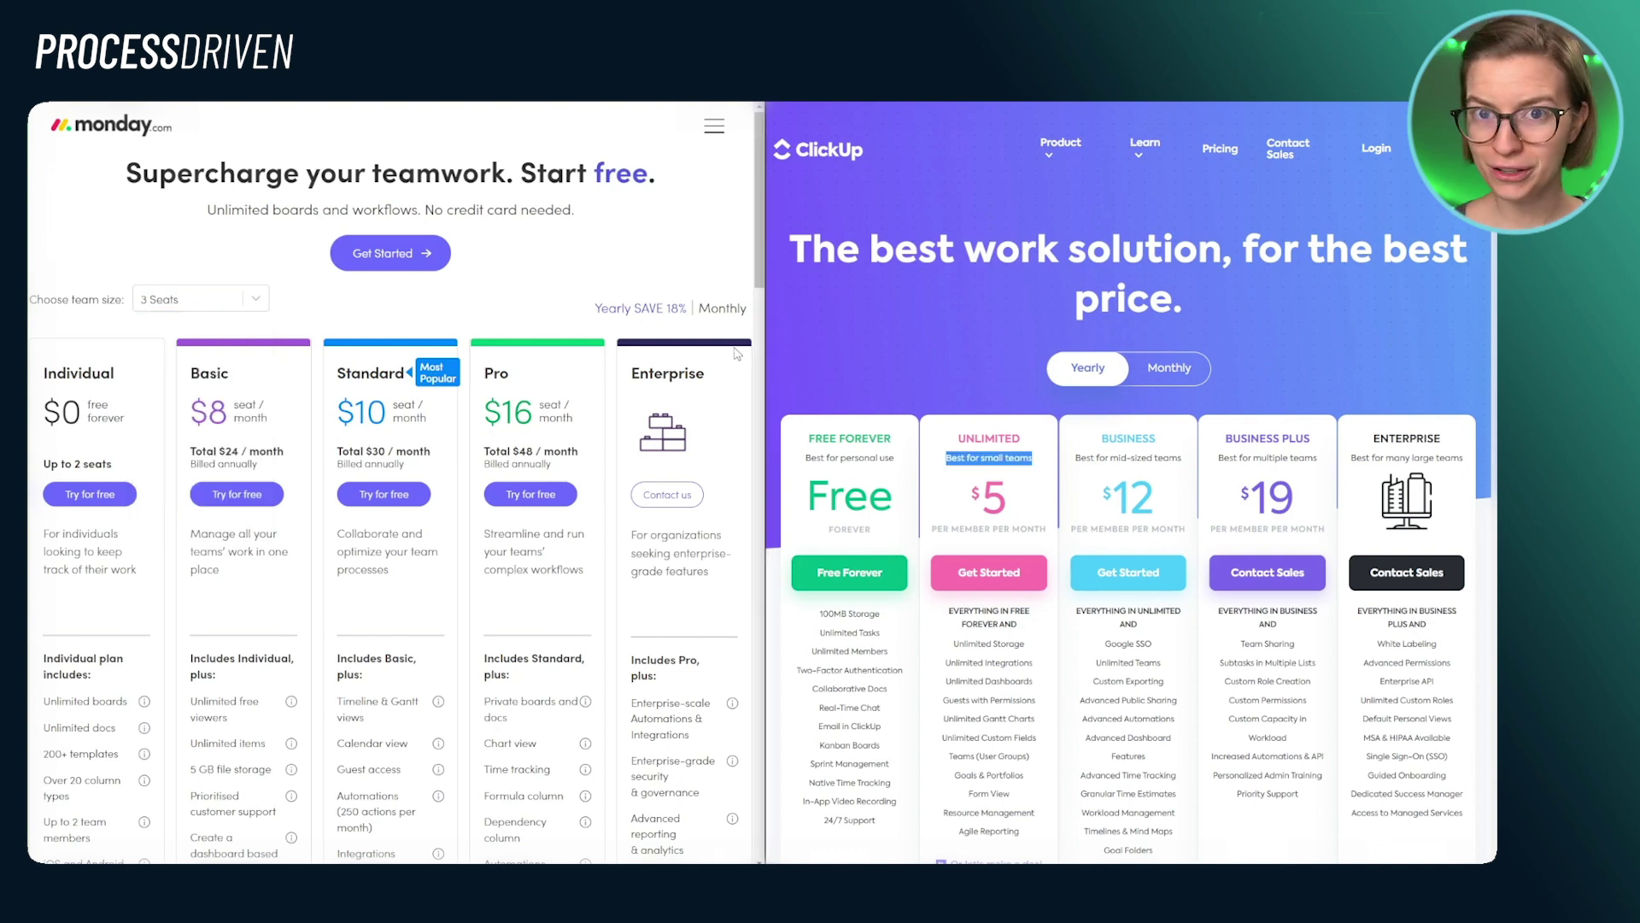
click(676, 316)
click(726, 311)
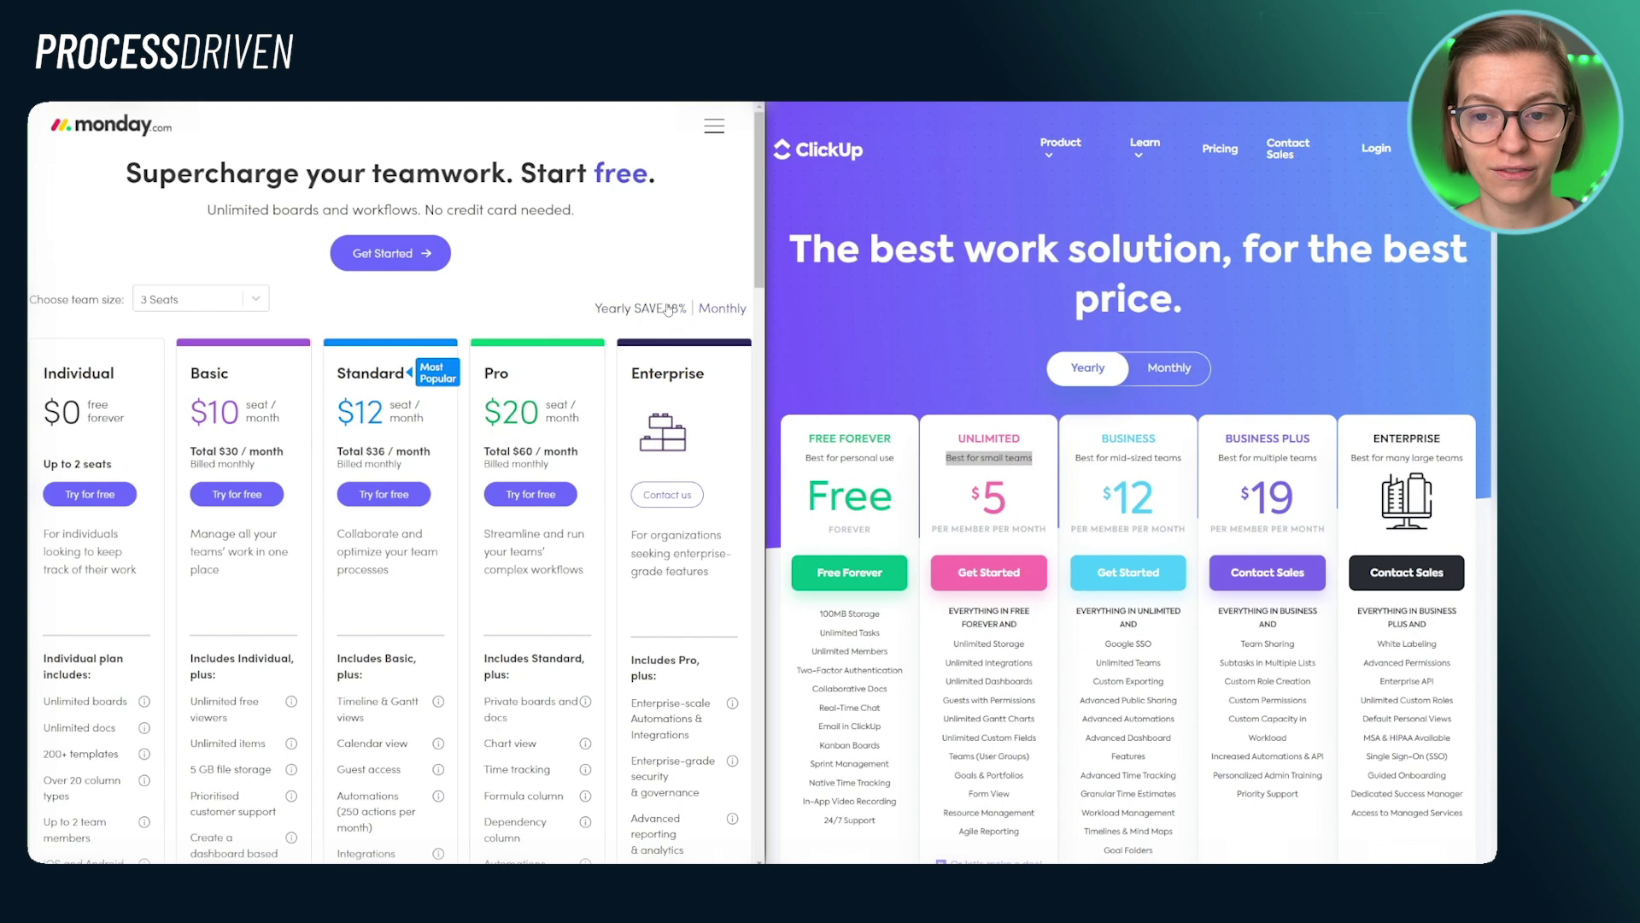
click(643, 313)
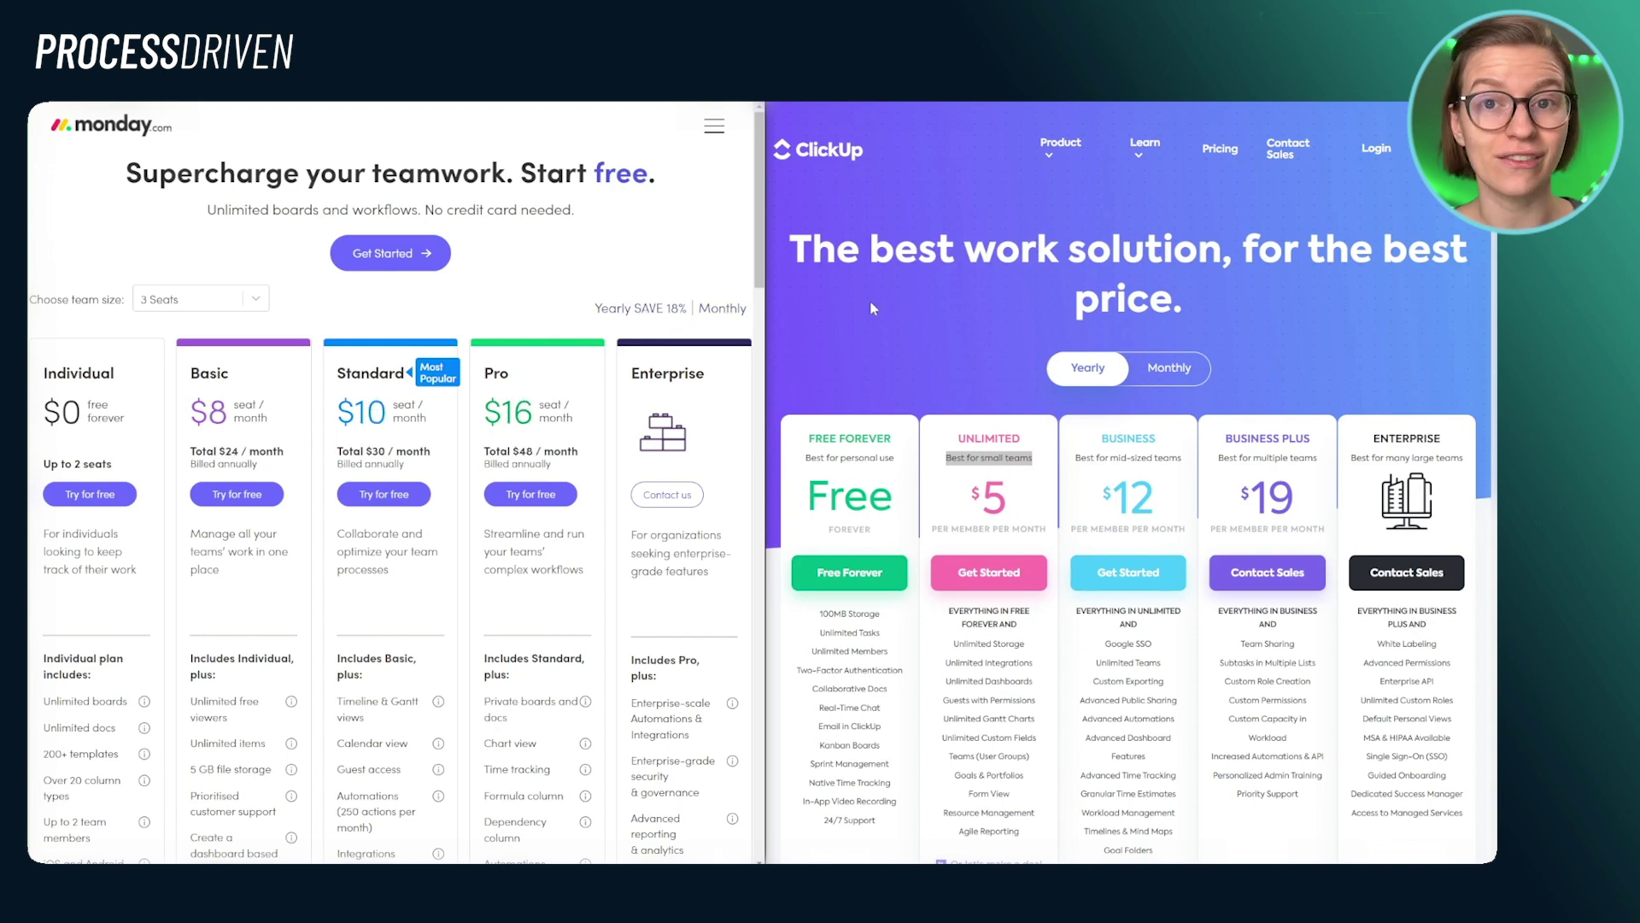
- Check ClickUp's monthly prices, then return to yearly pricing ($5/$12/$19)
click(1153, 369)
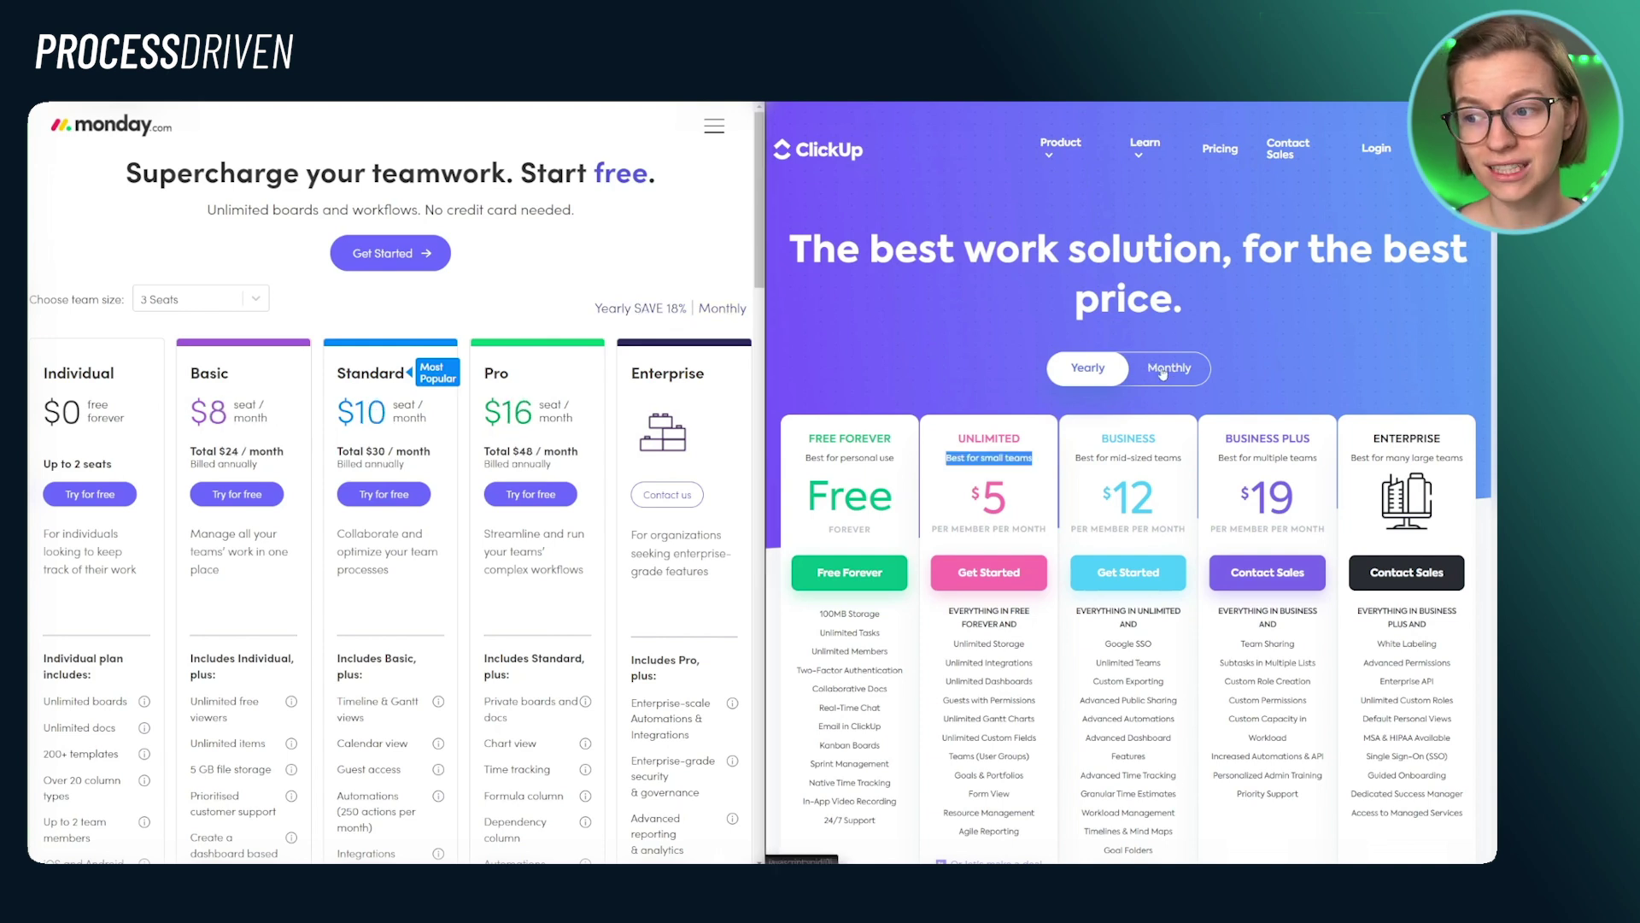
click(1064, 374)
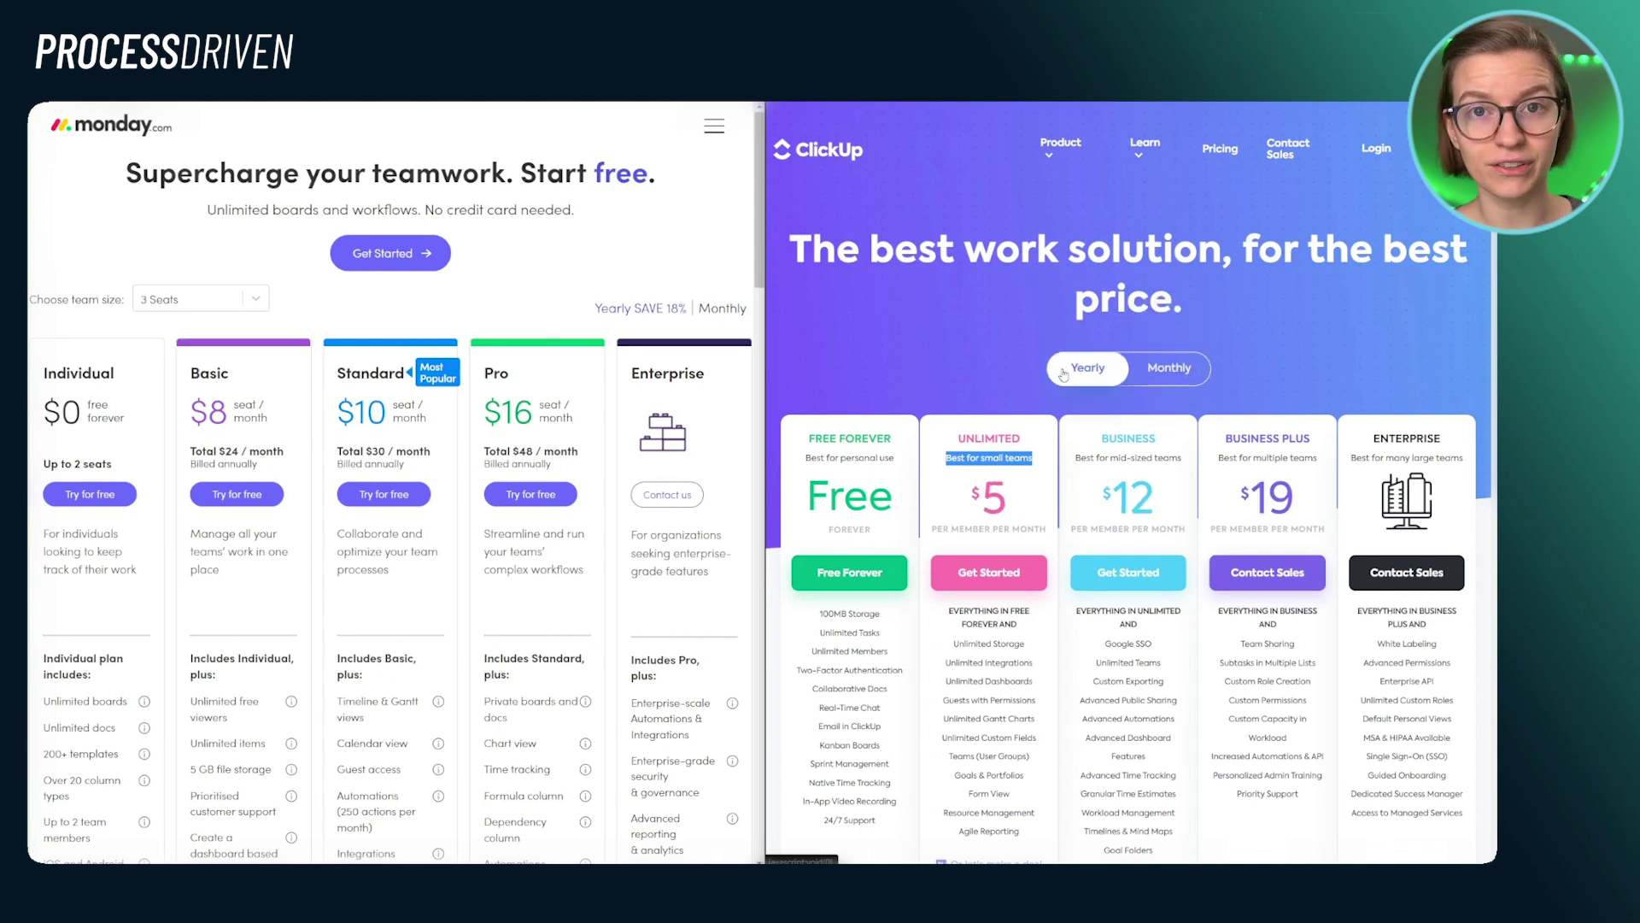
click(660, 314)
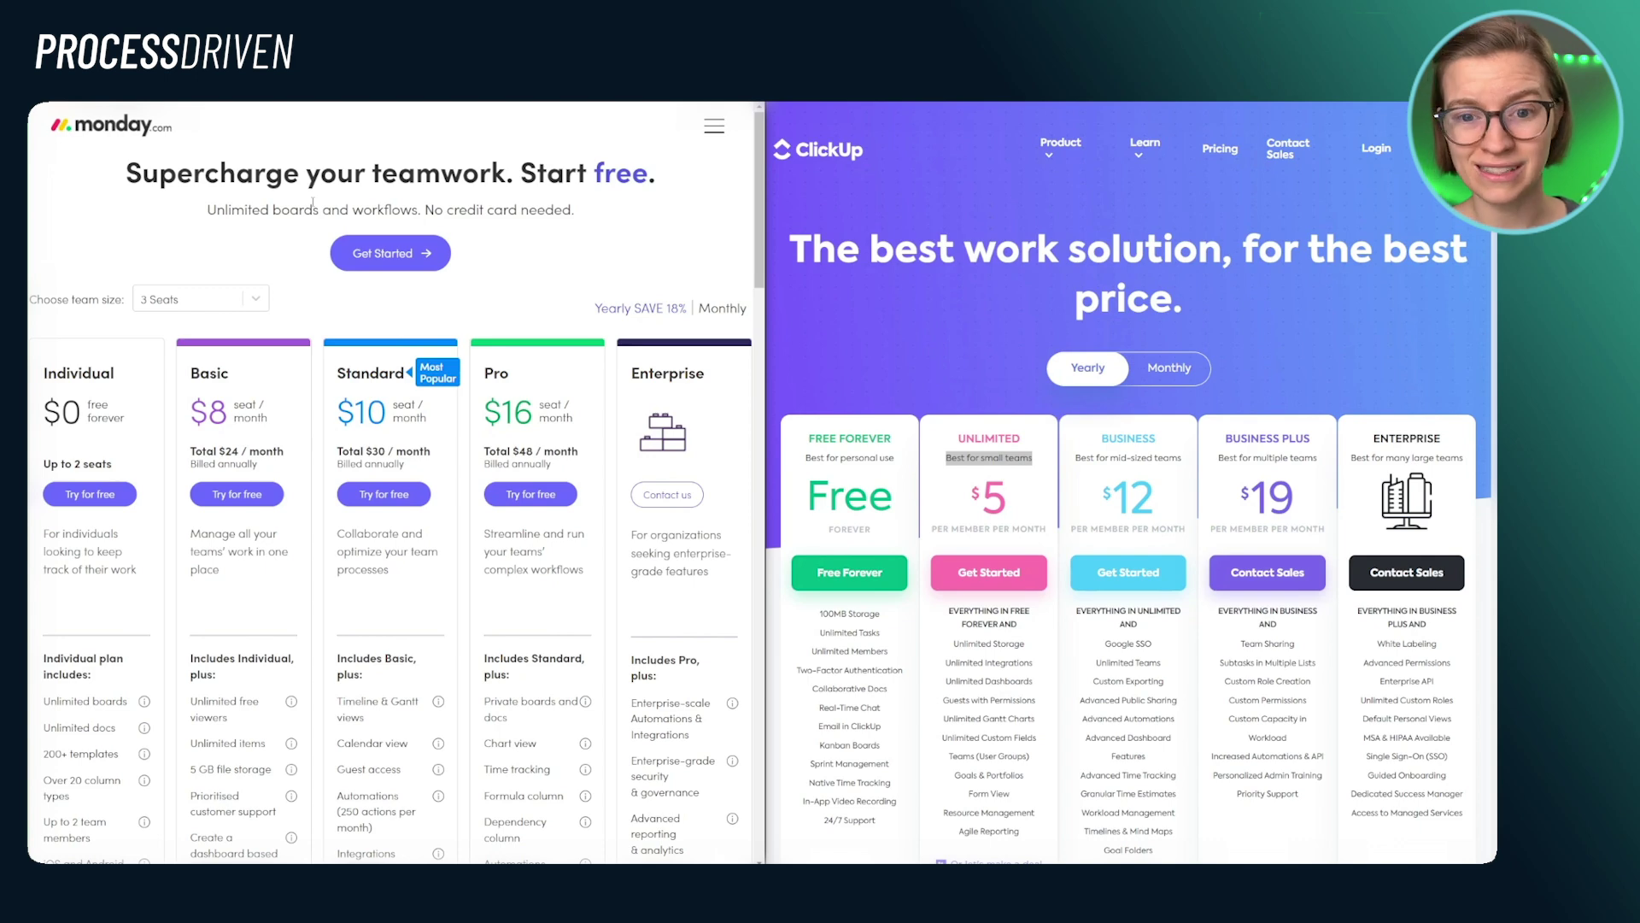
- Show monday Core plans: Individual free, Basic $8, Standard $10, Pro $16, Enterprise via sales
scroll(313, 202, down, 3)
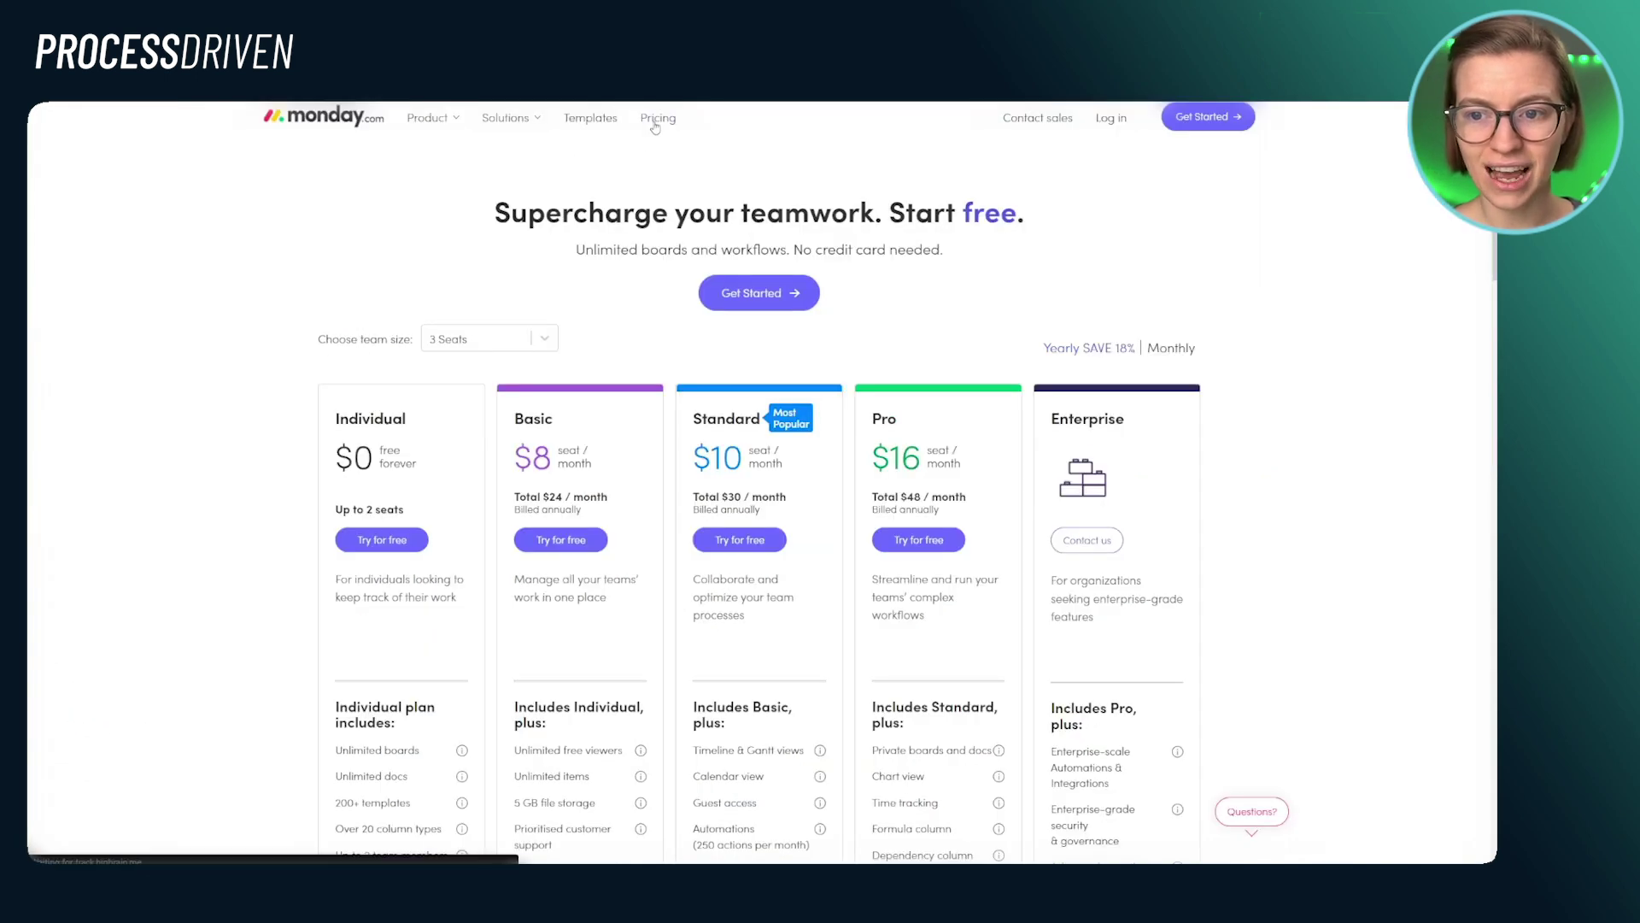
click(656, 124)
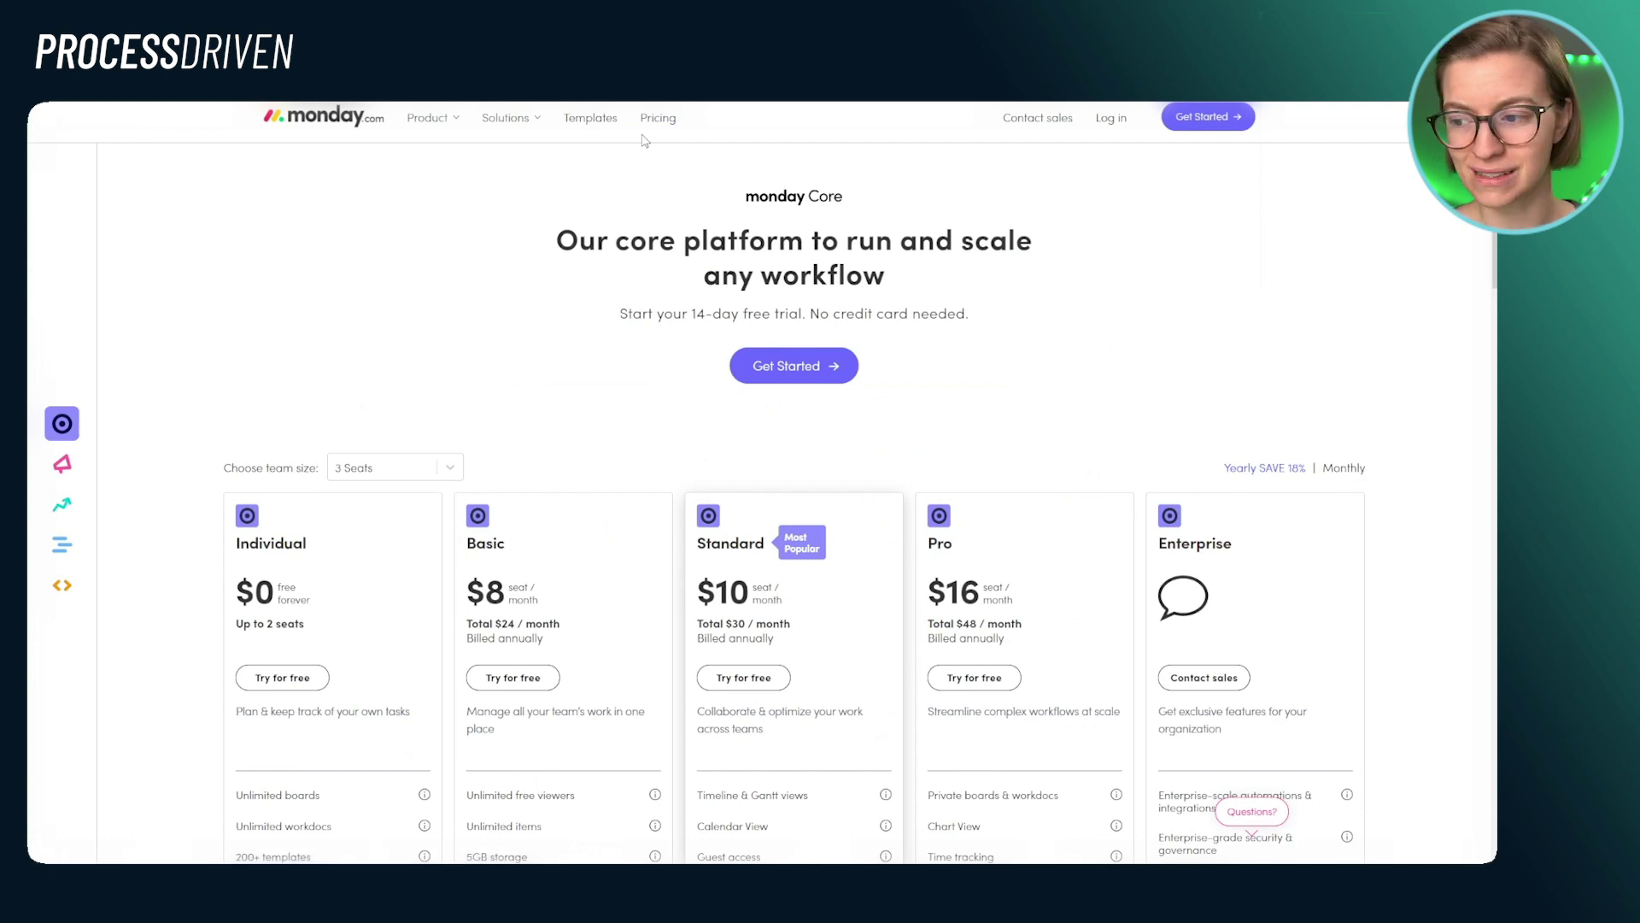
scroll(645, 230, down, 3)
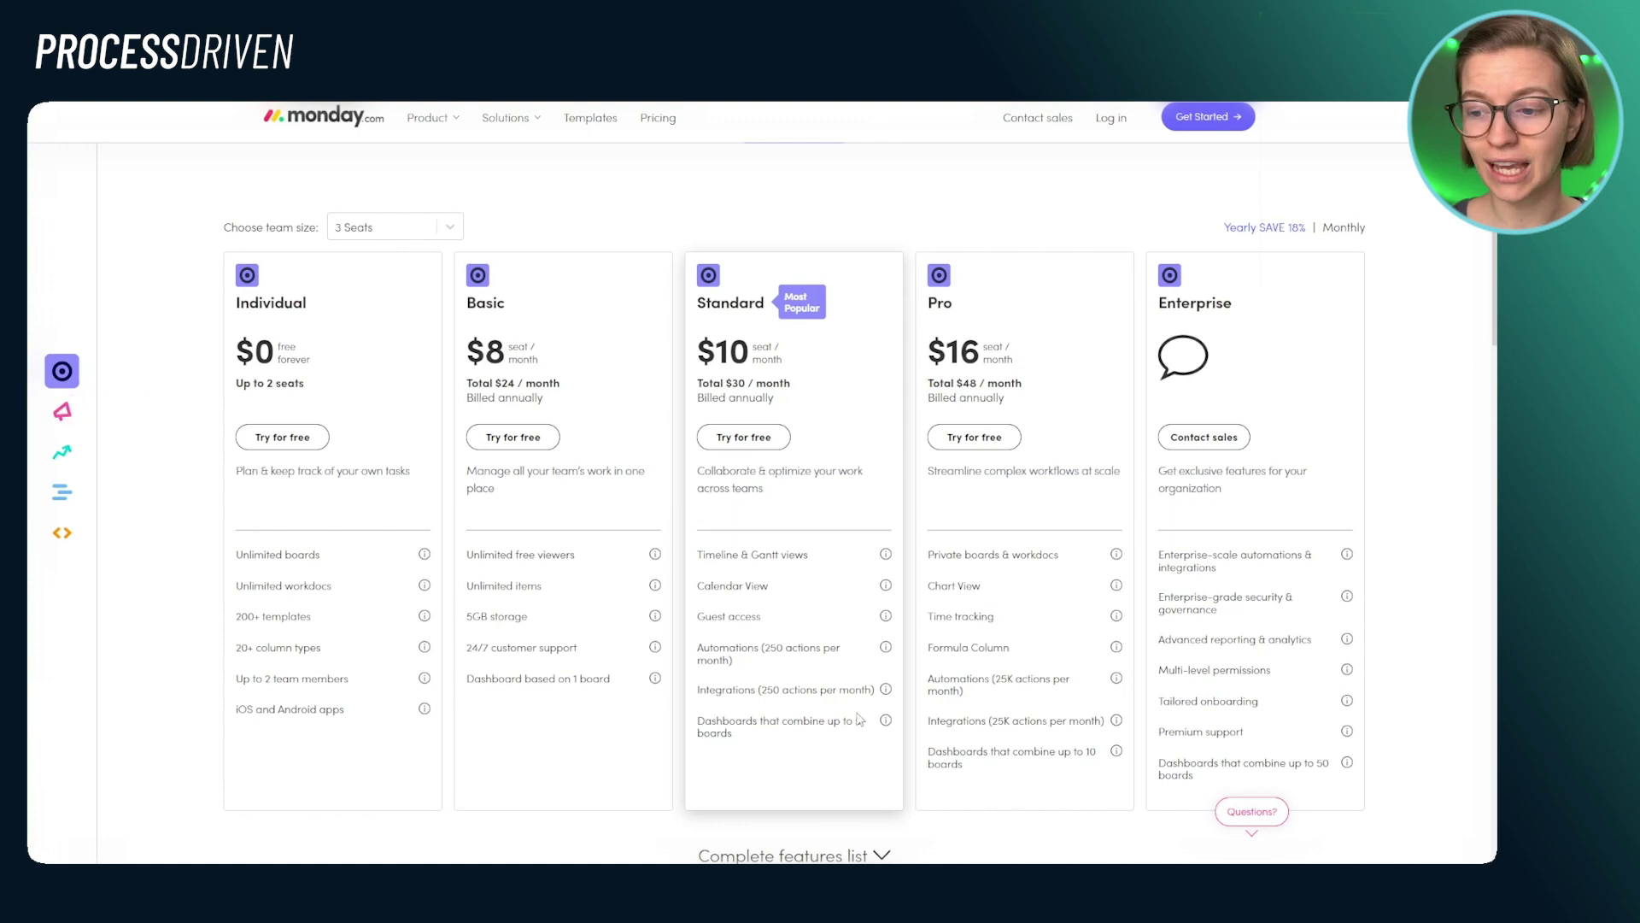
mouse_move(886, 688)
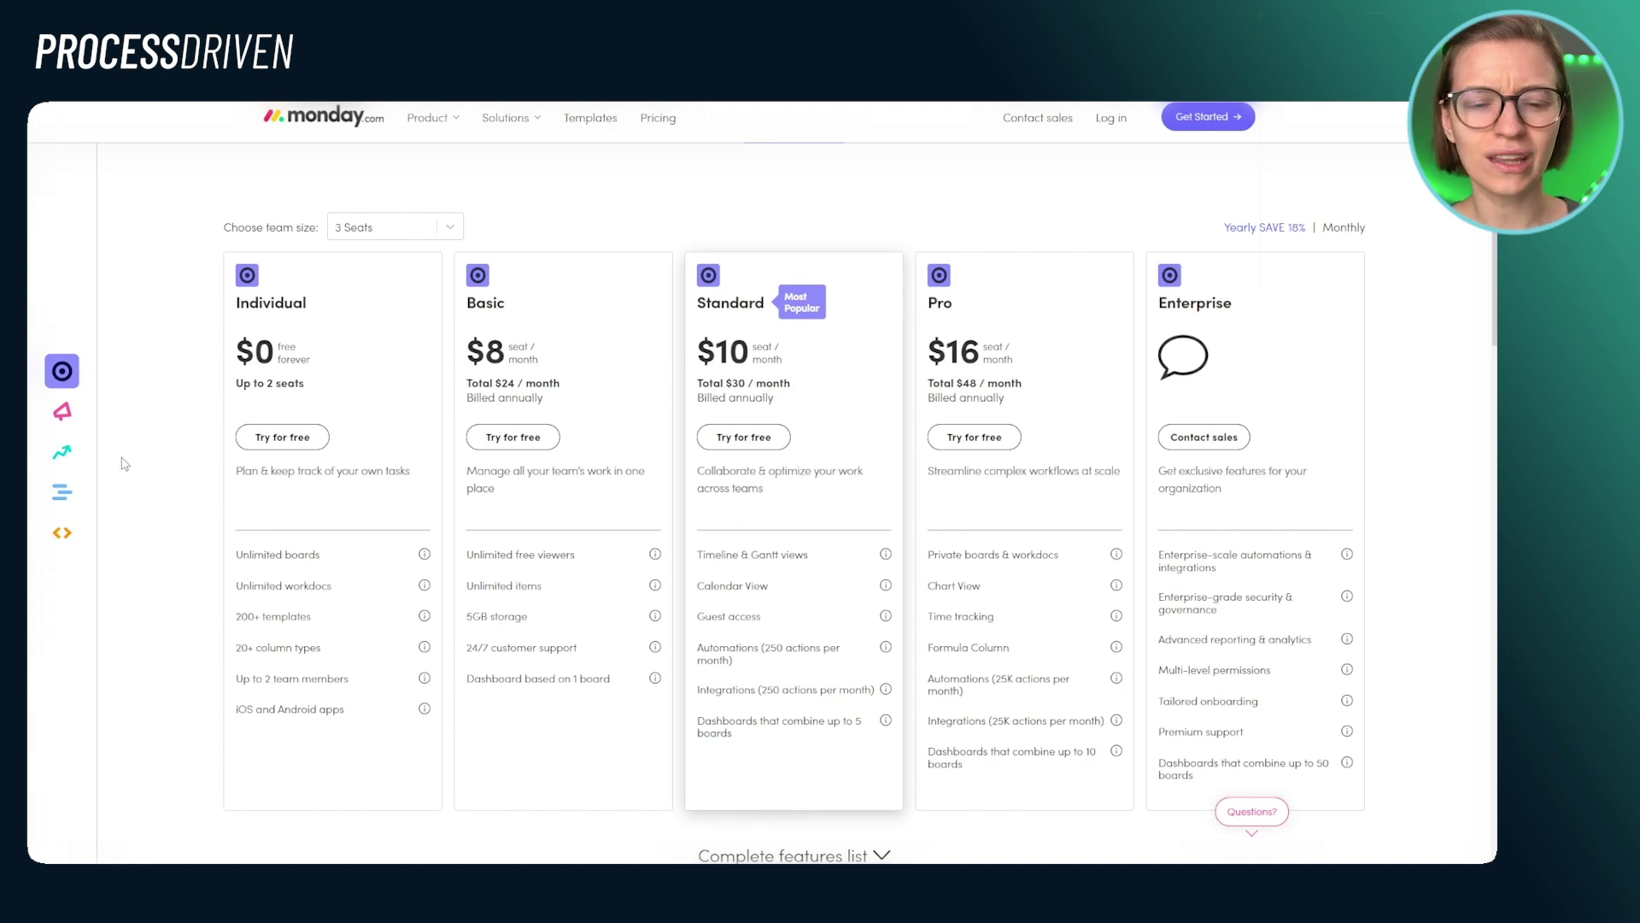
click(61, 413)
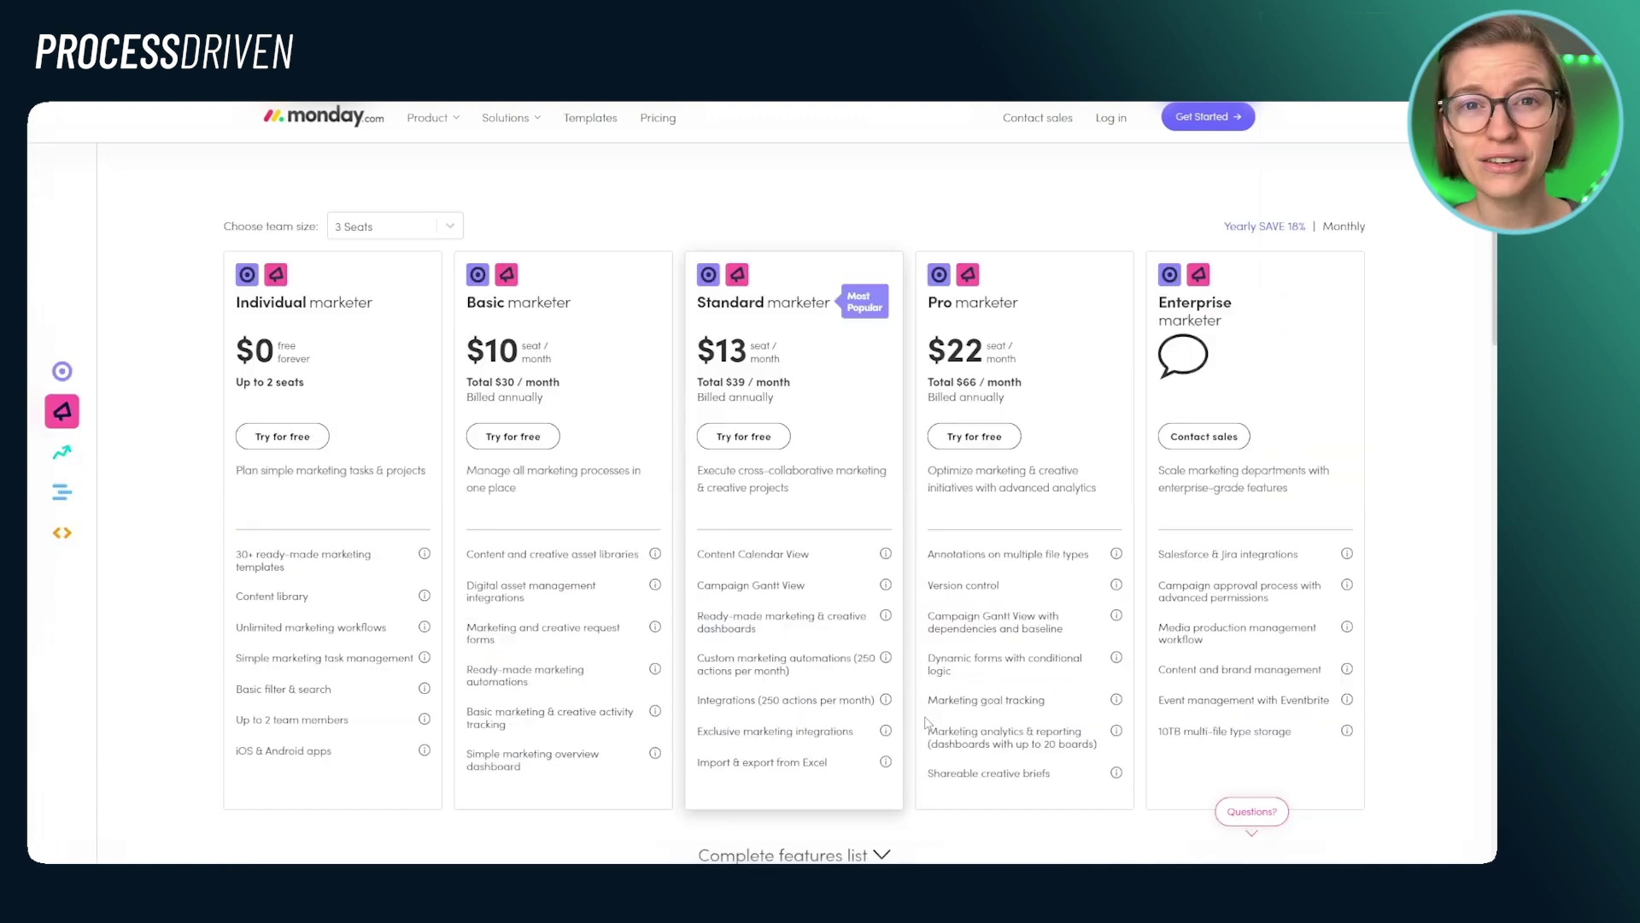
drag(1018, 598, 921, 598)
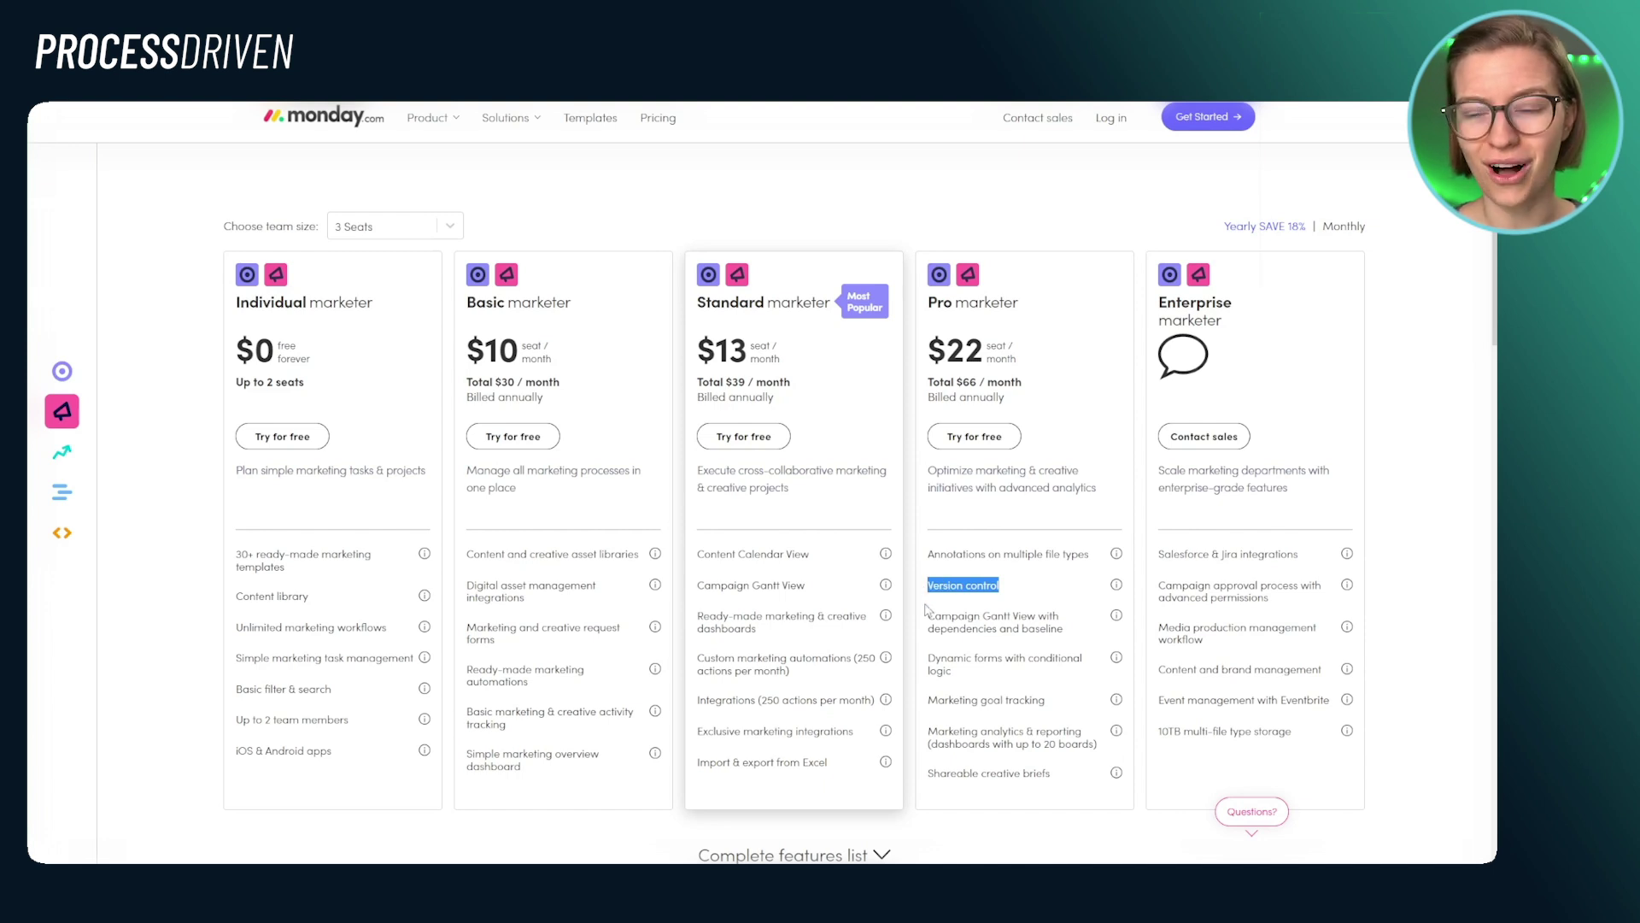
click(50, 461)
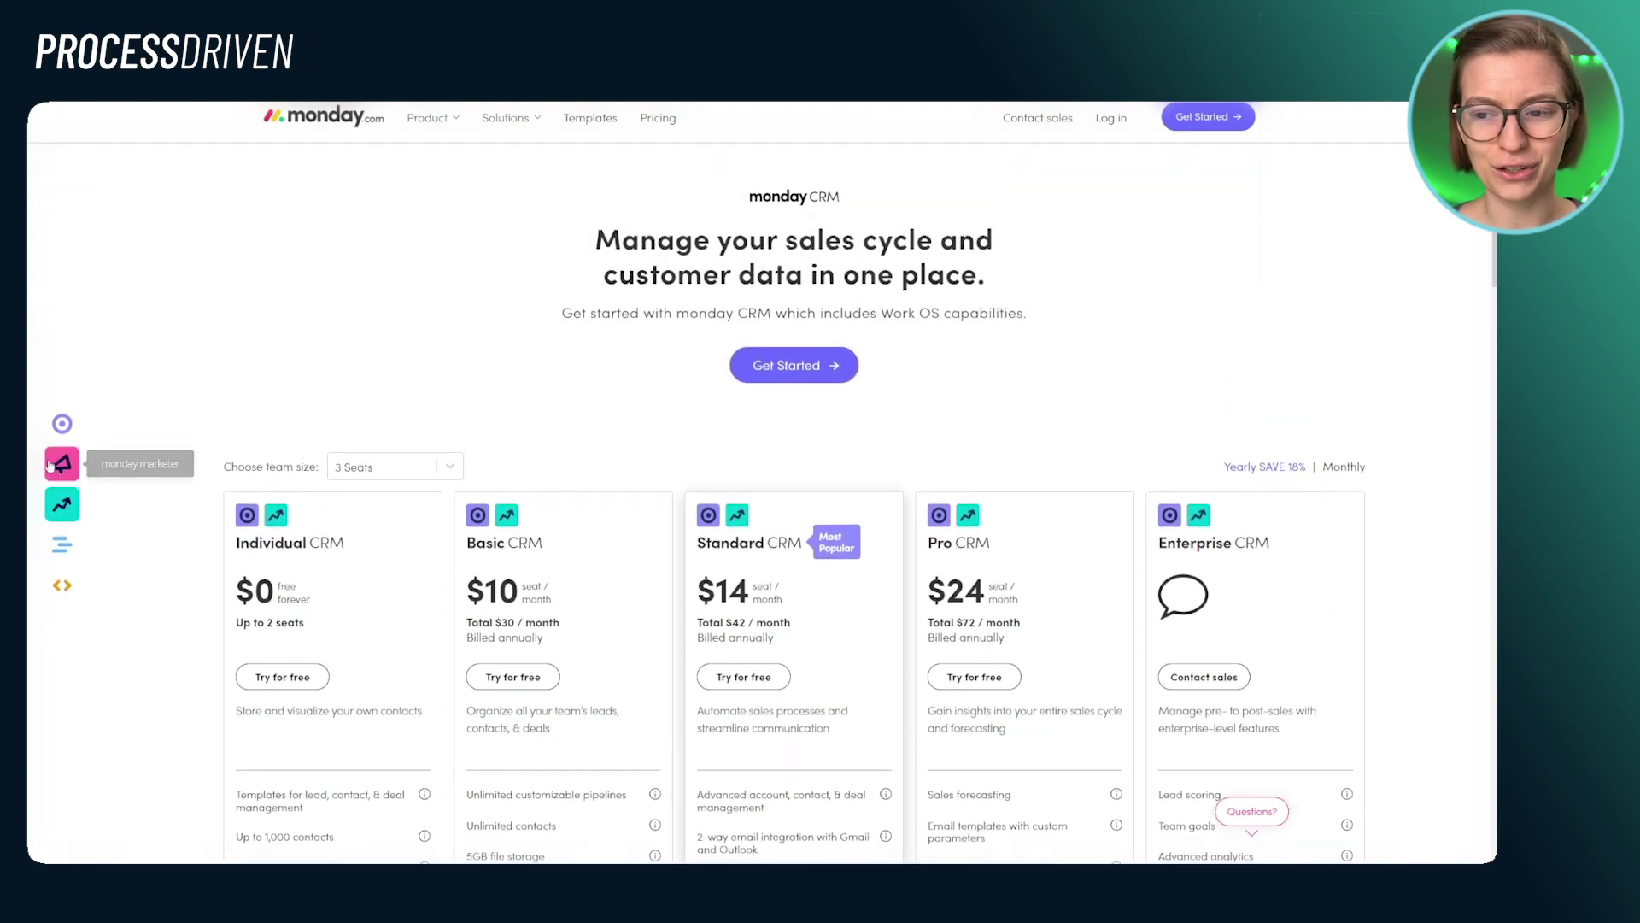
scroll(665, 500, down, 3)
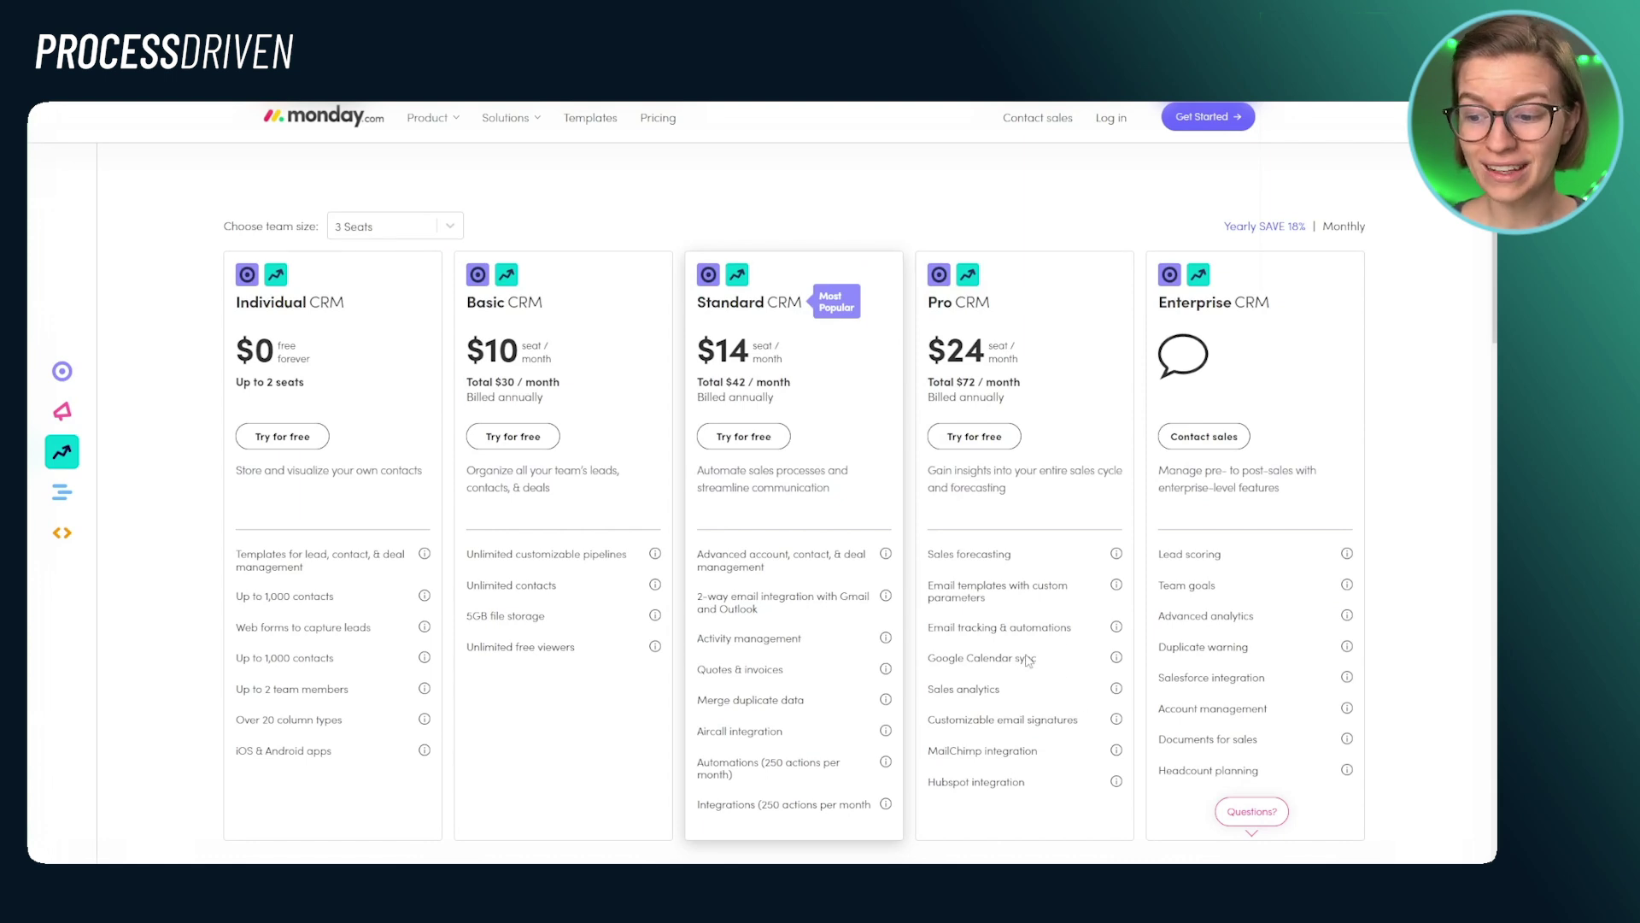
drag(1036, 659, 930, 669)
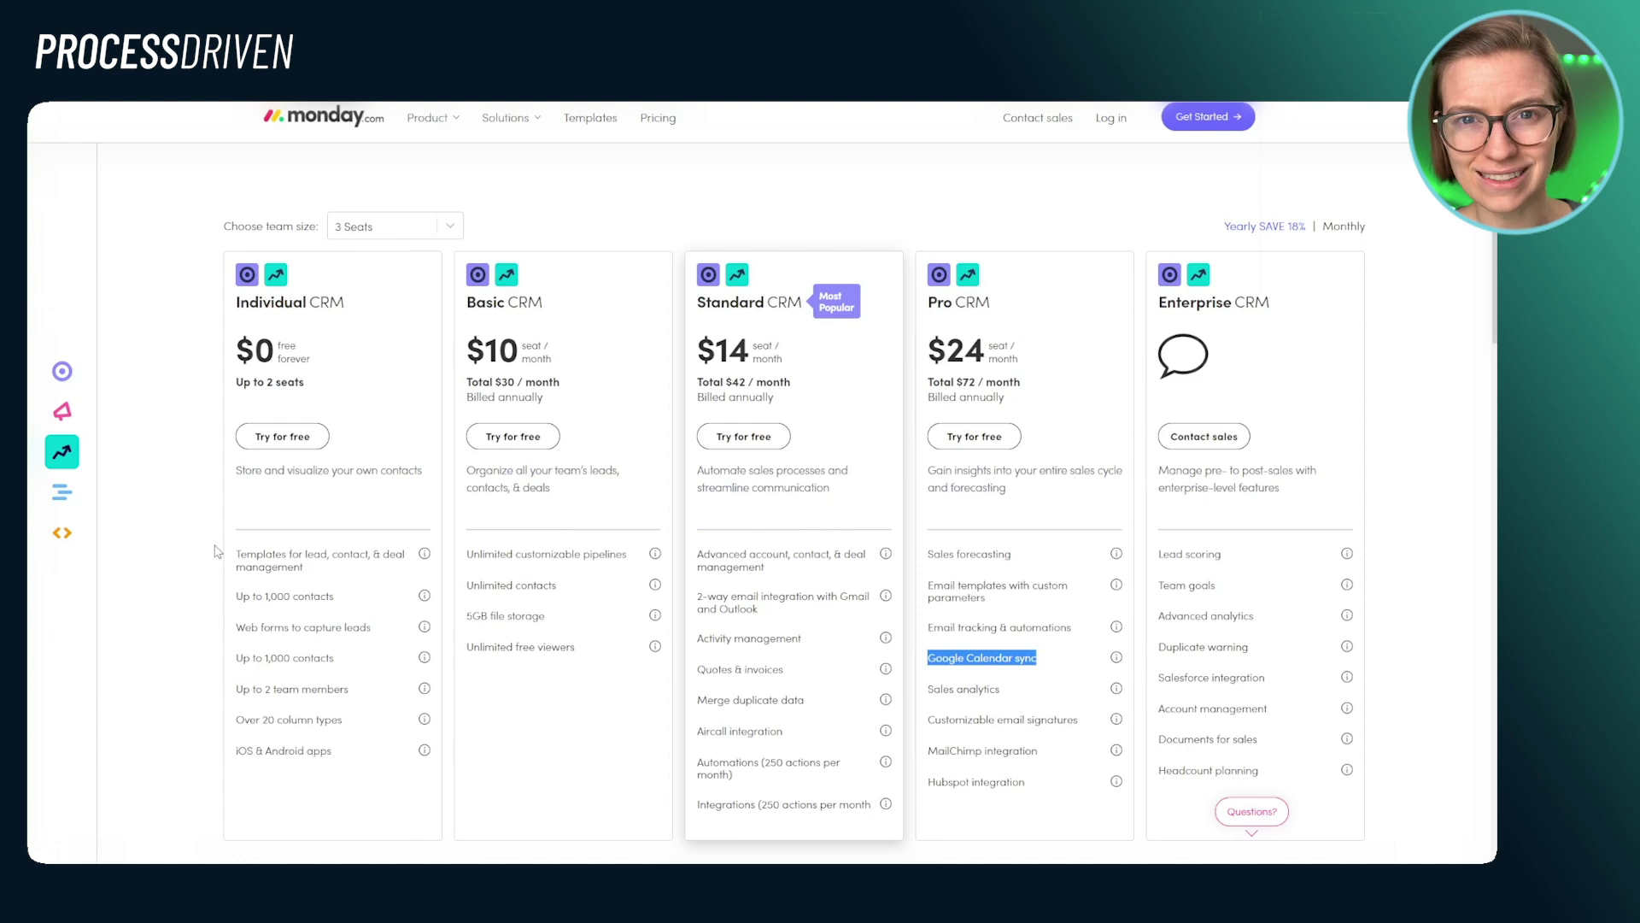
click(65, 492)
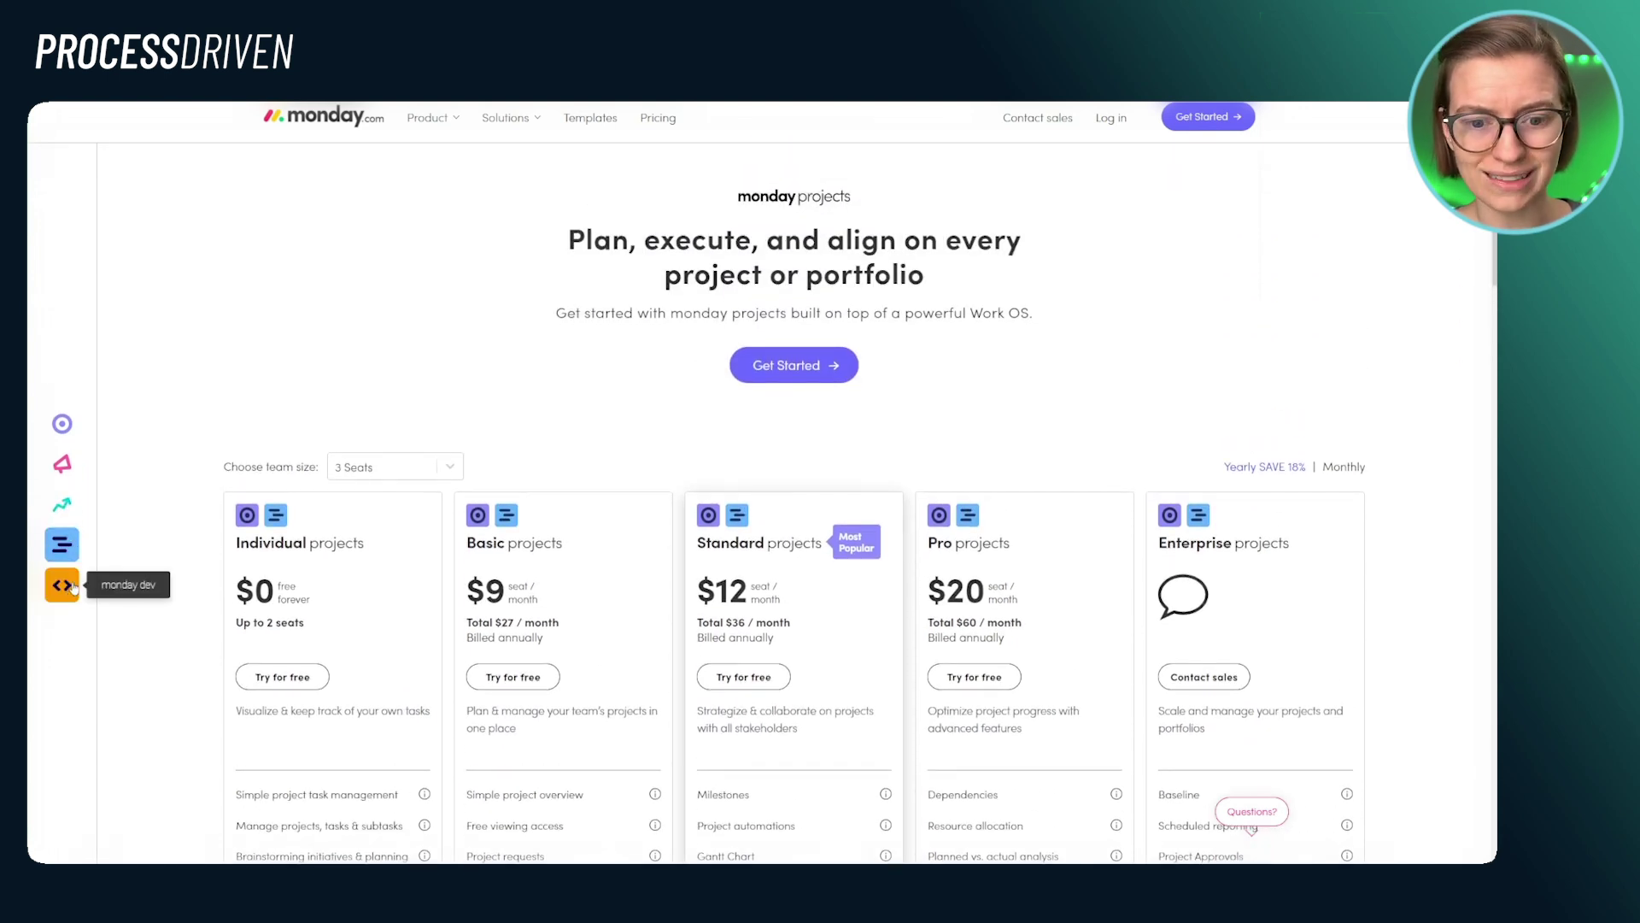
click(73, 587)
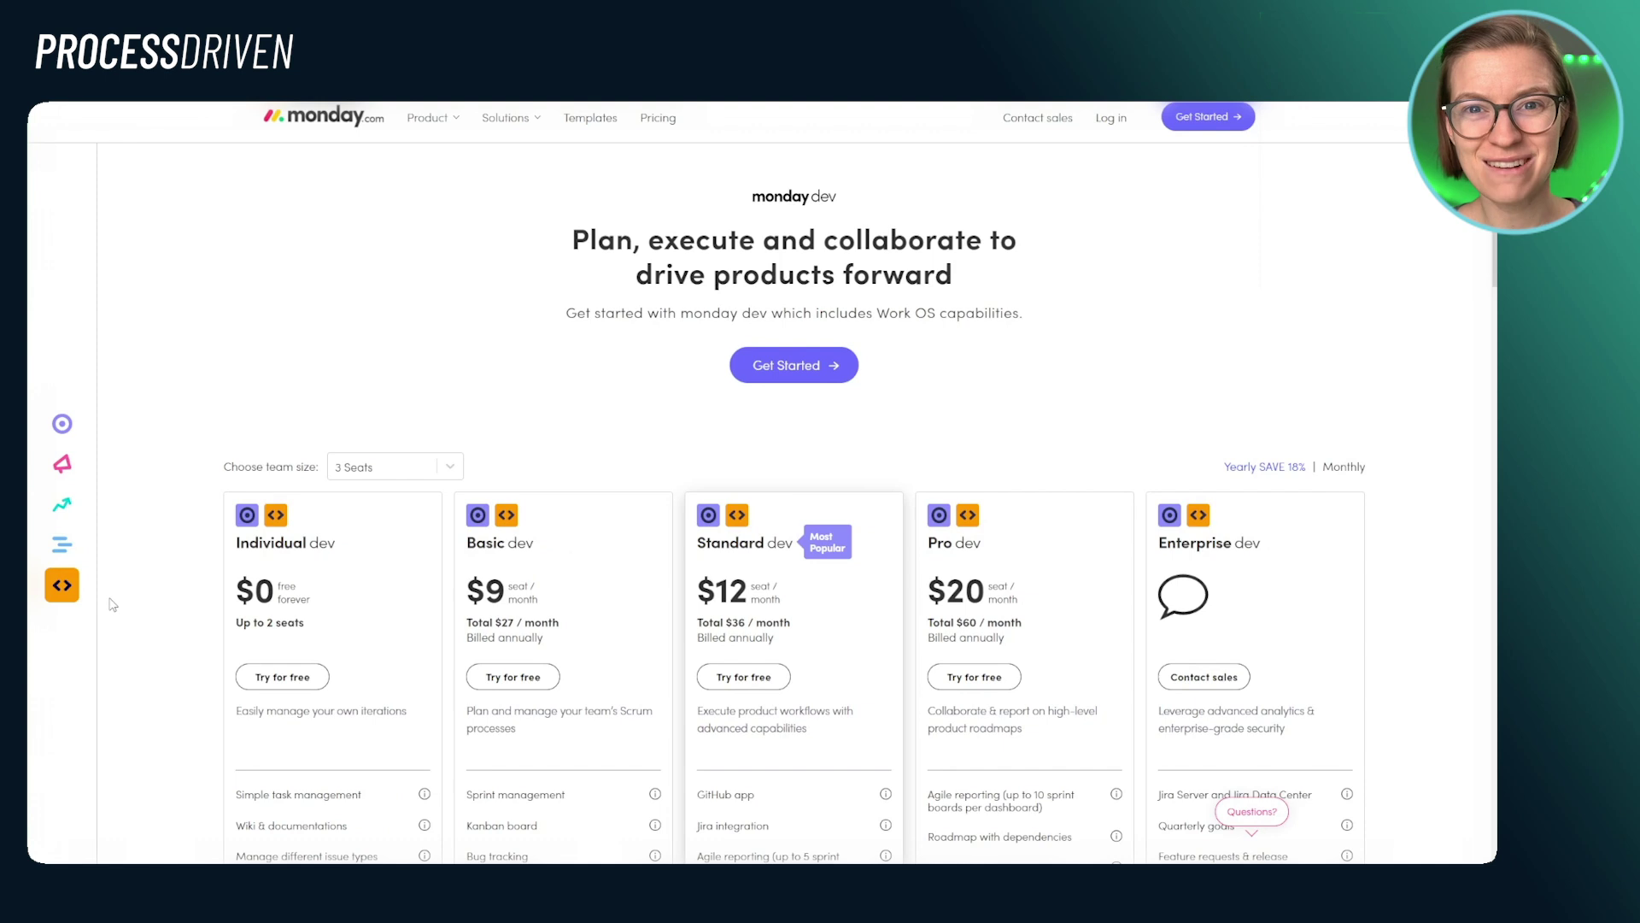
scroll(137, 573, down, 3)
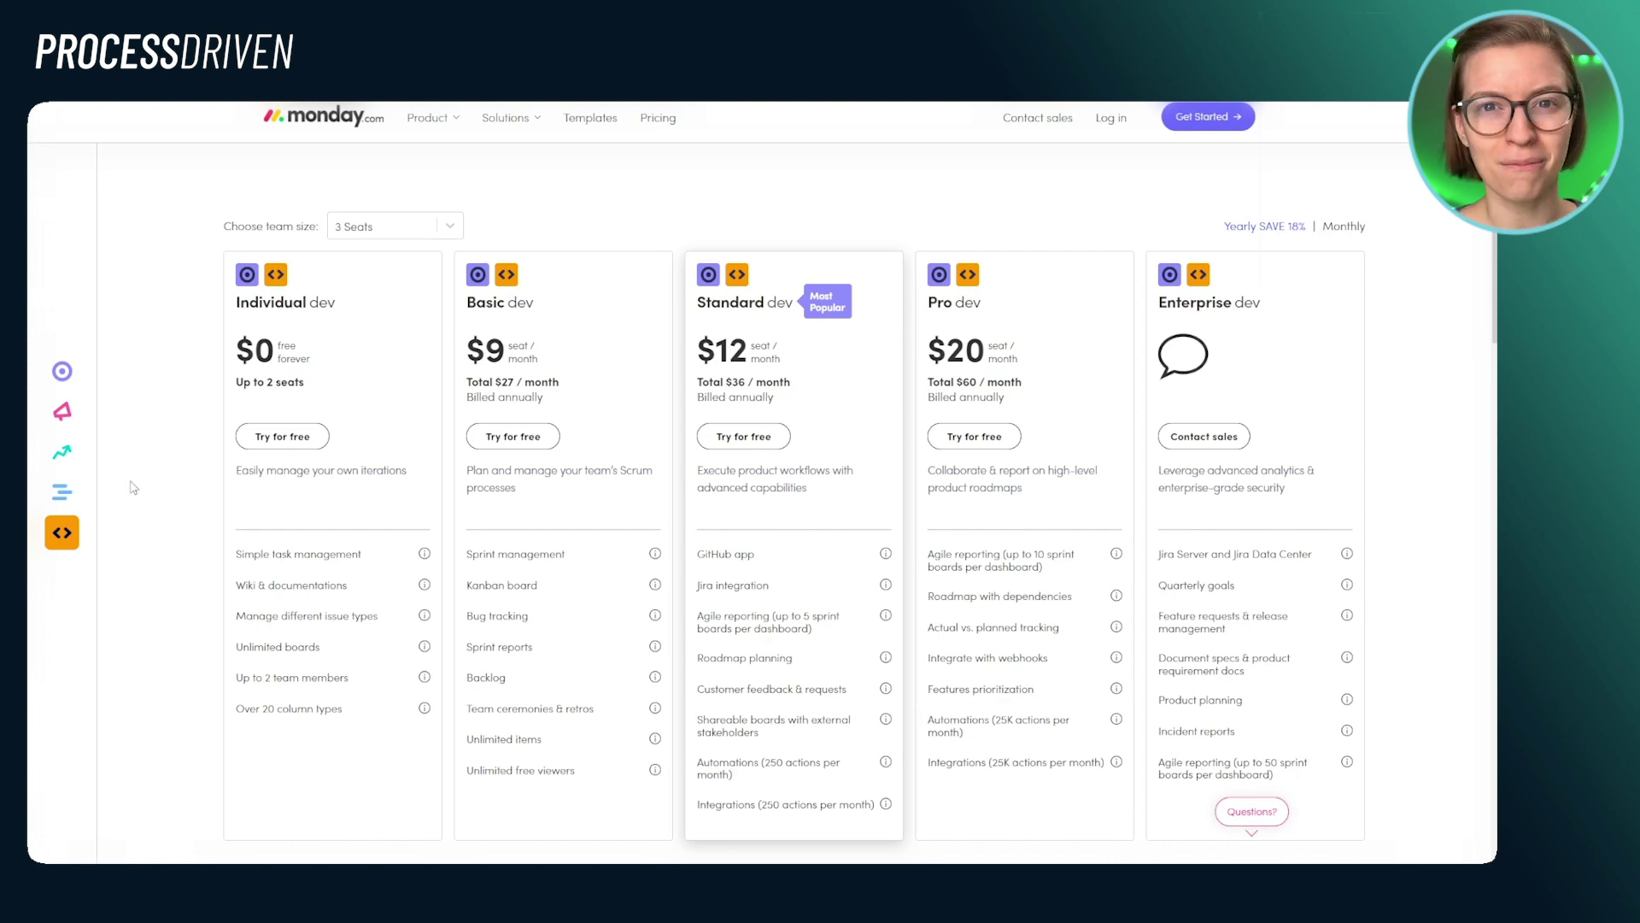
click(73, 413)
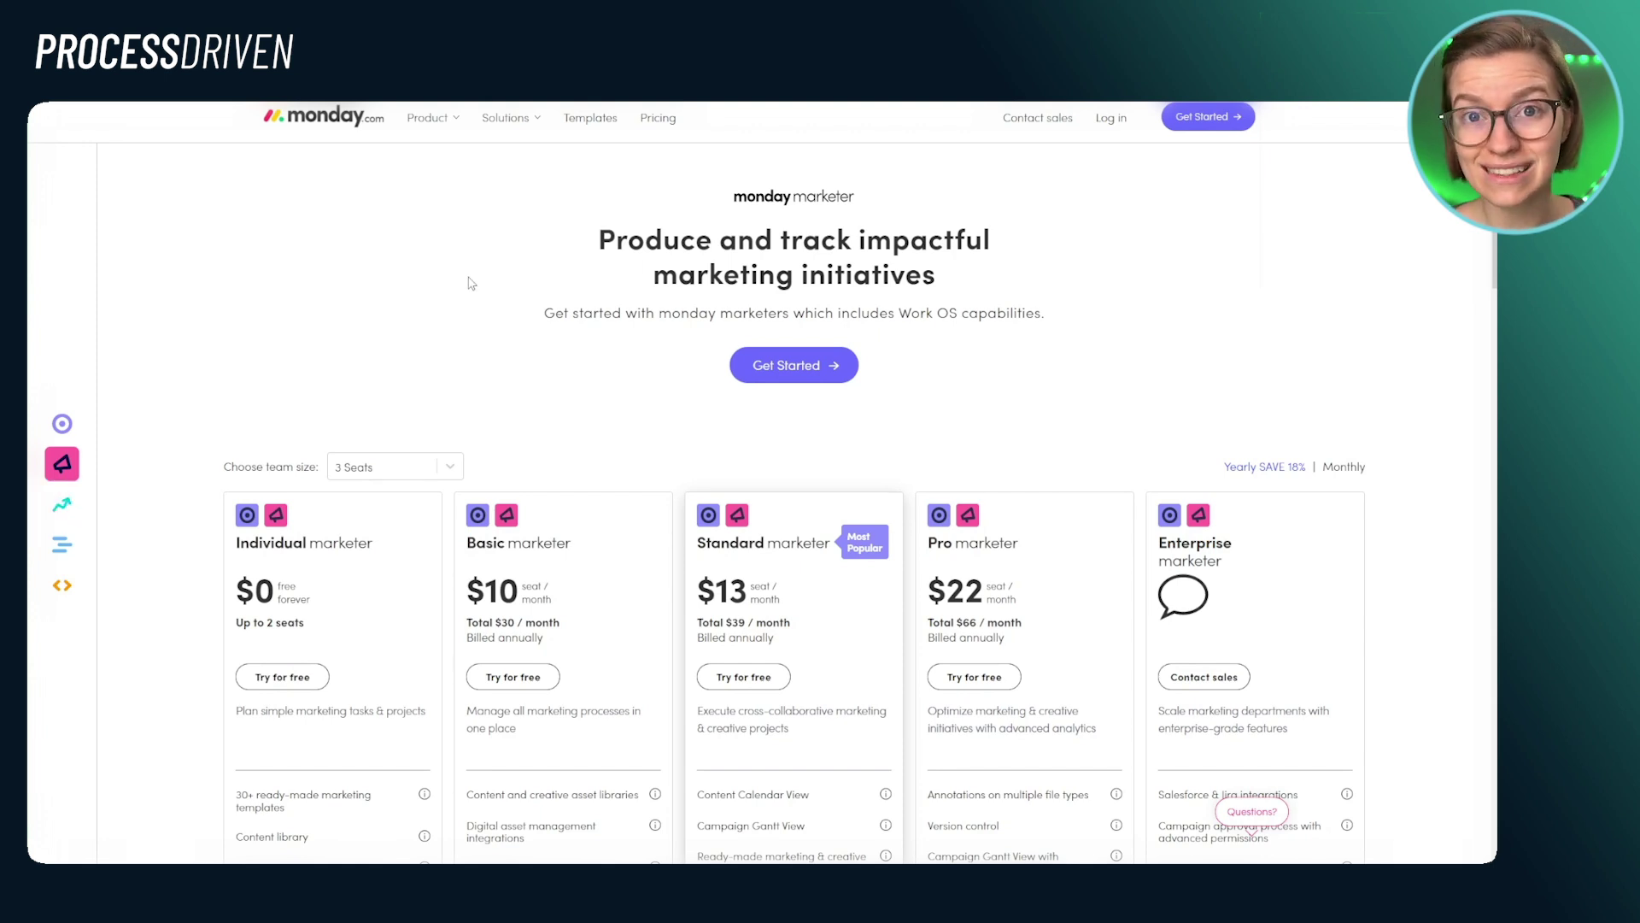
click(53, 432)
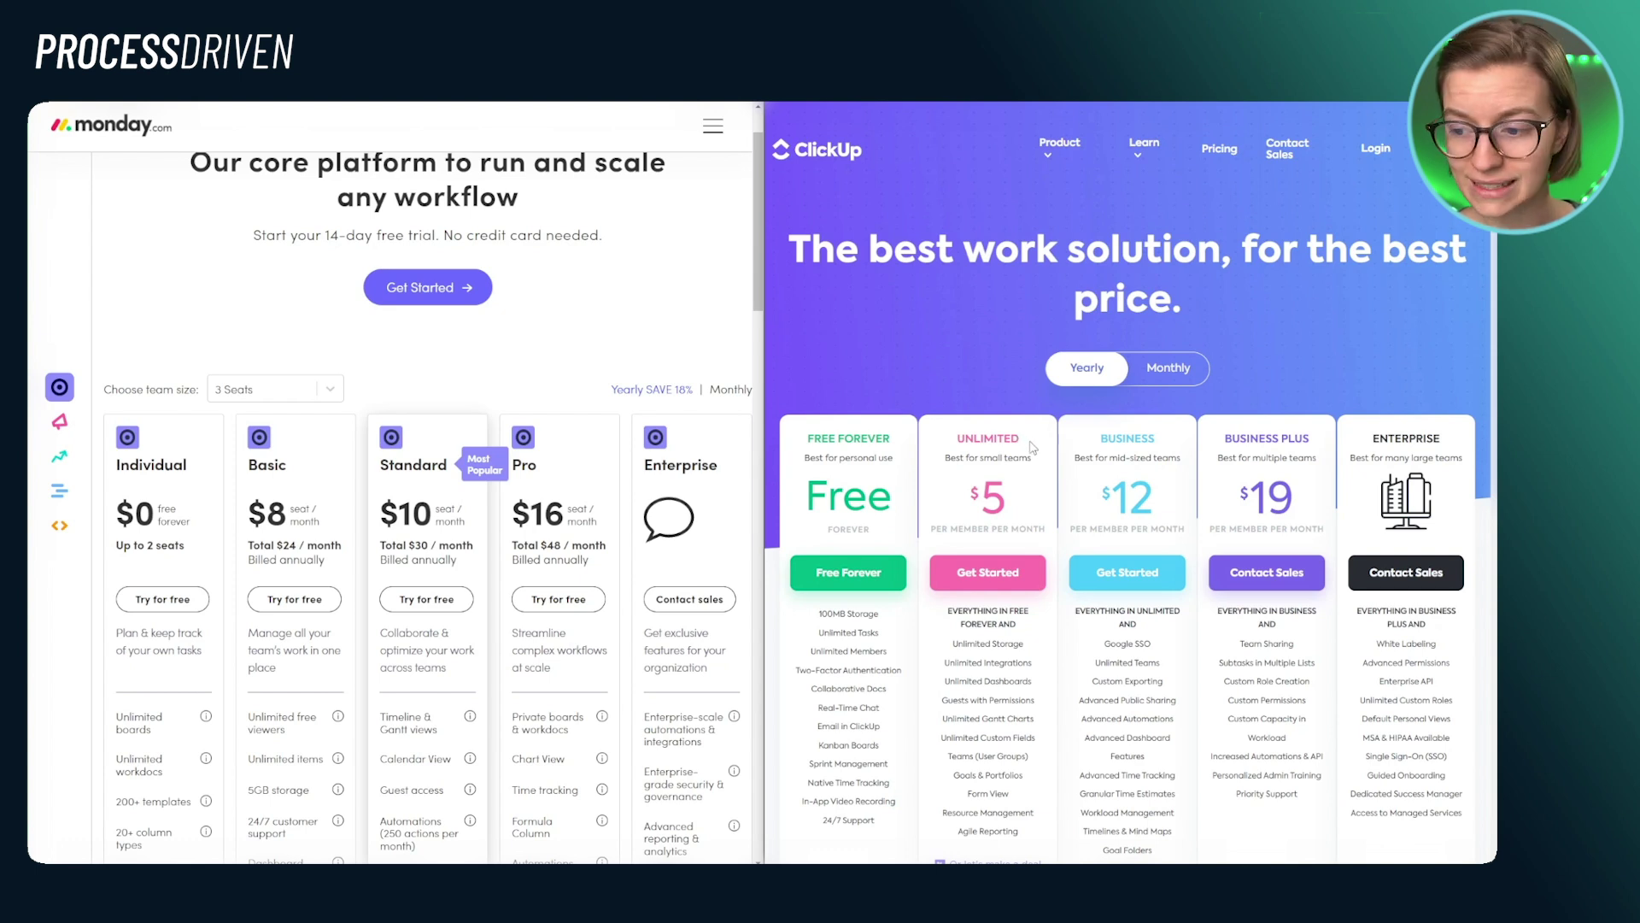
click(331, 391)
click(384, 366)
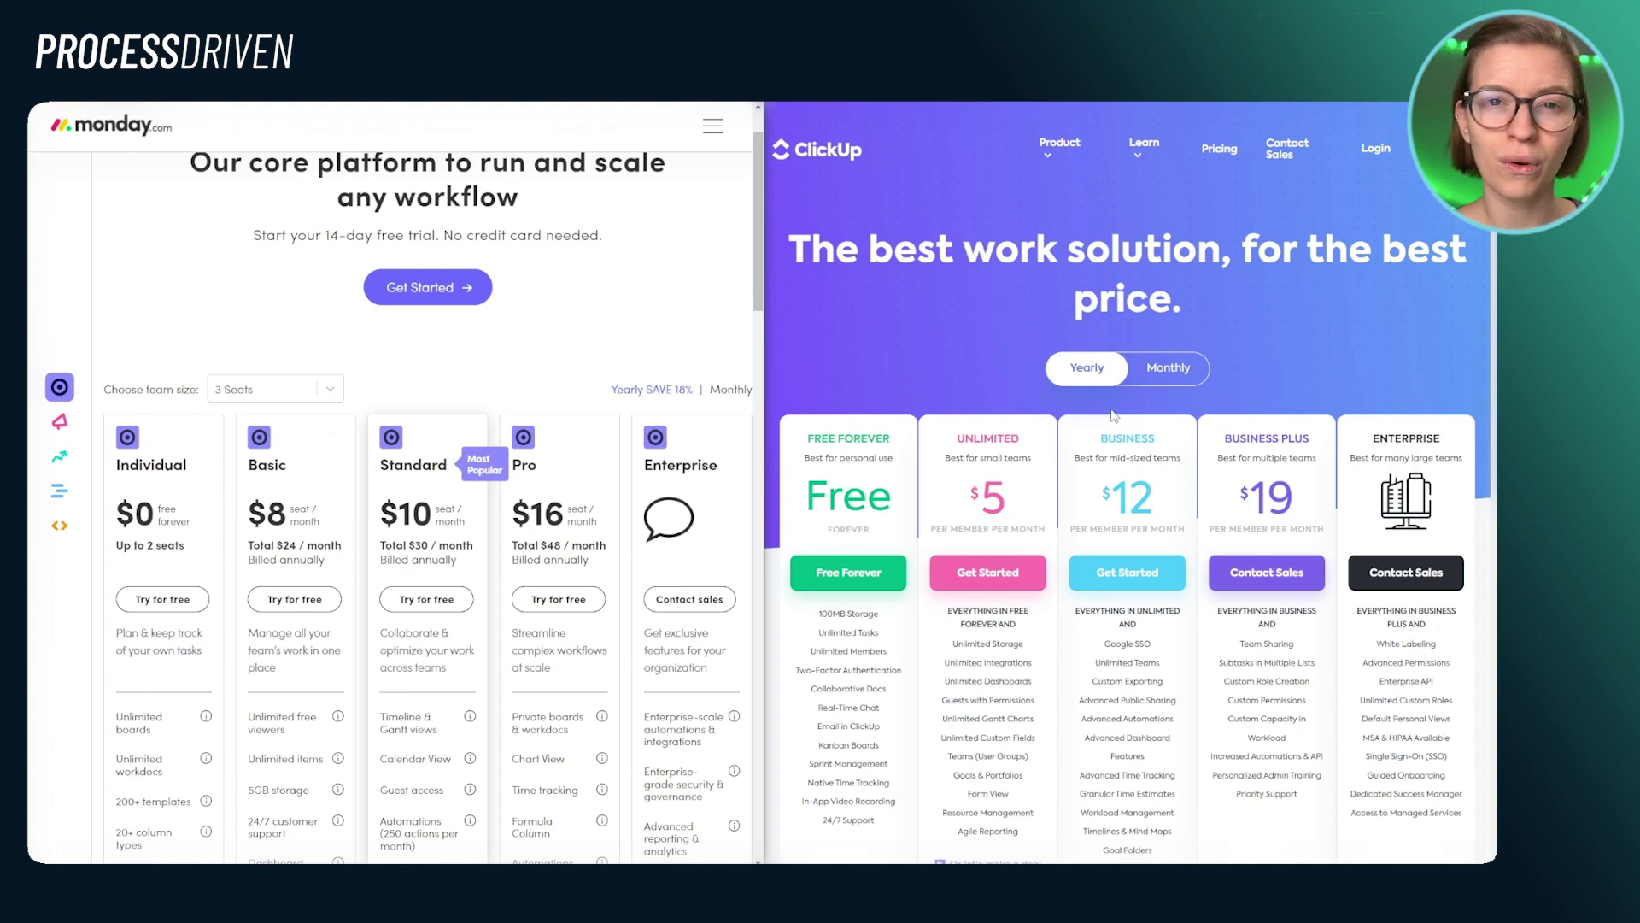
drag(1169, 441, 1095, 442)
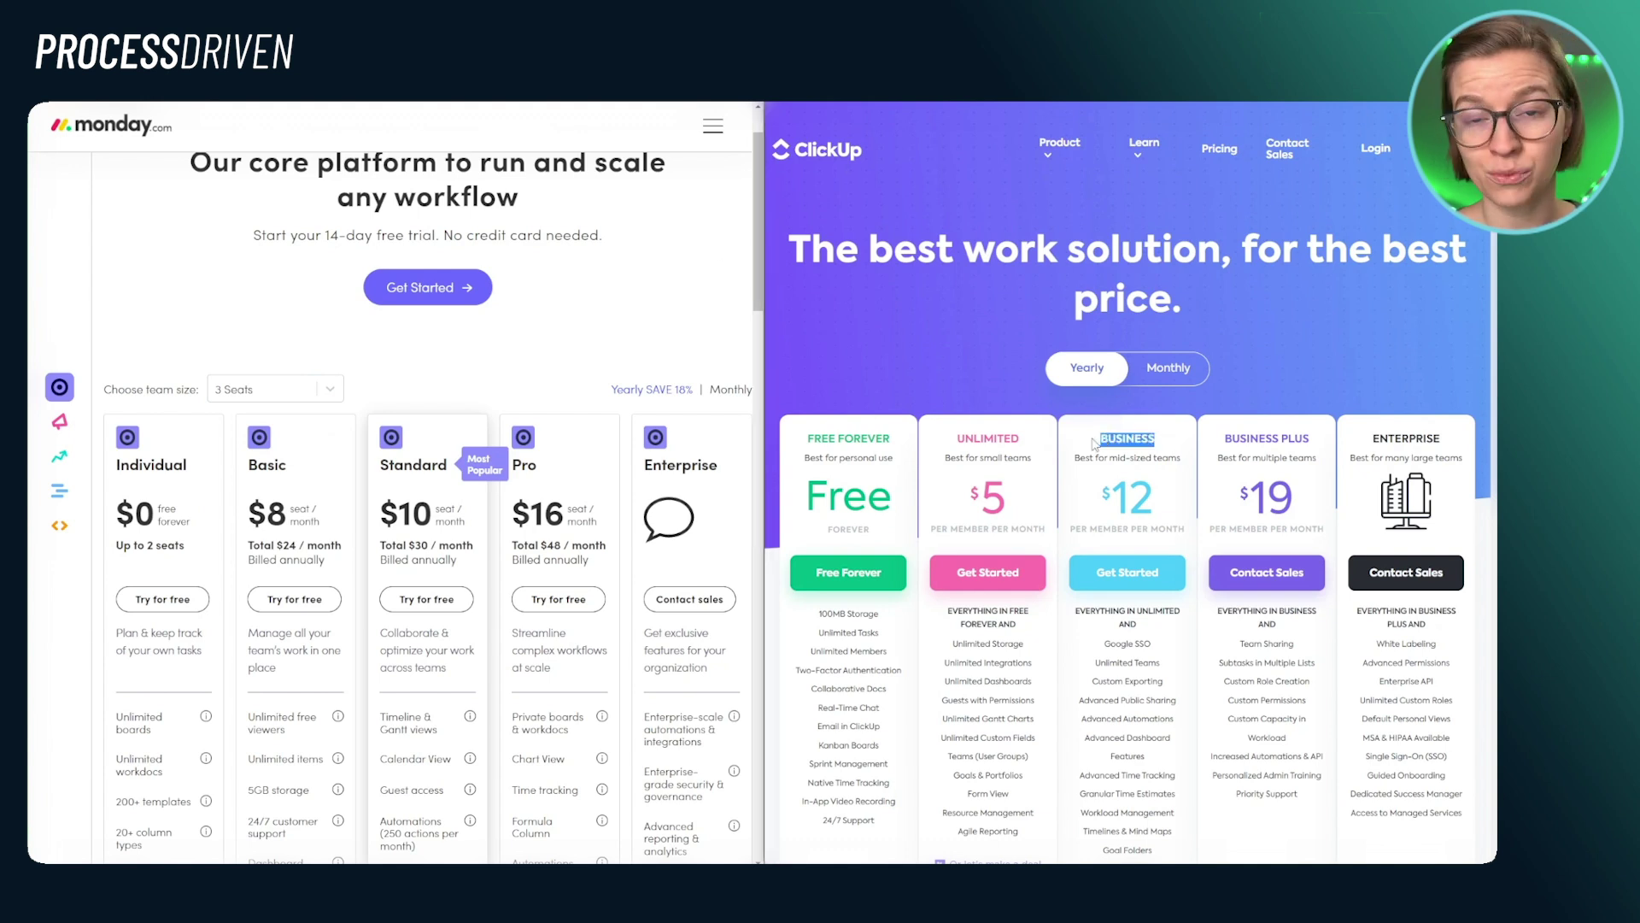
scroll(501, 340, down, 3)
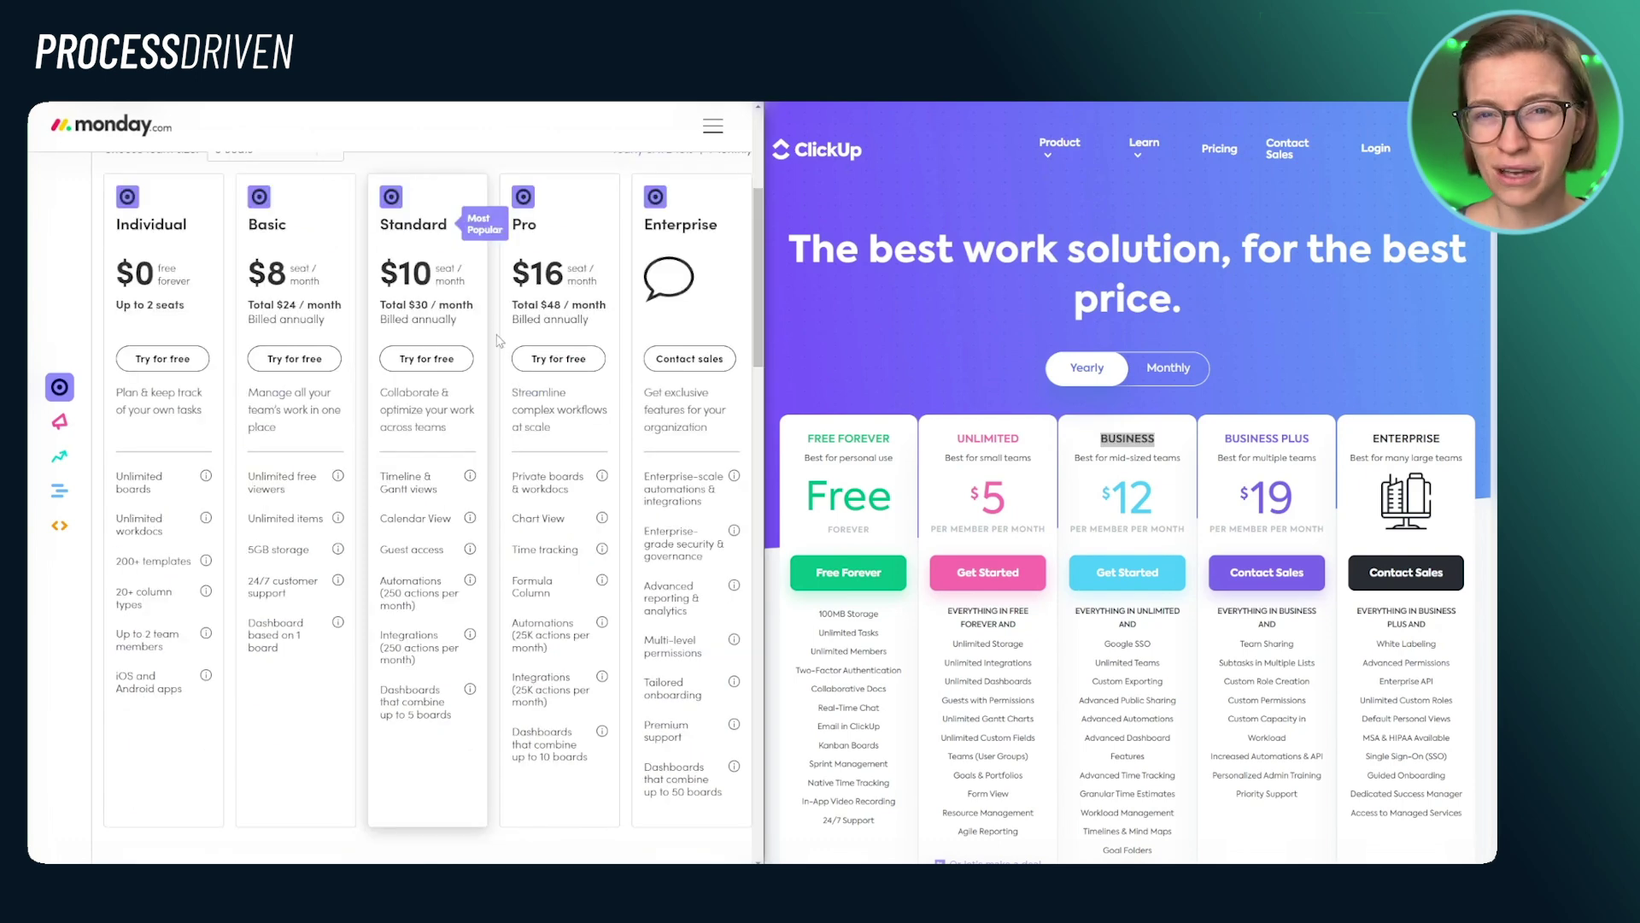
drag(512, 273, 606, 280)
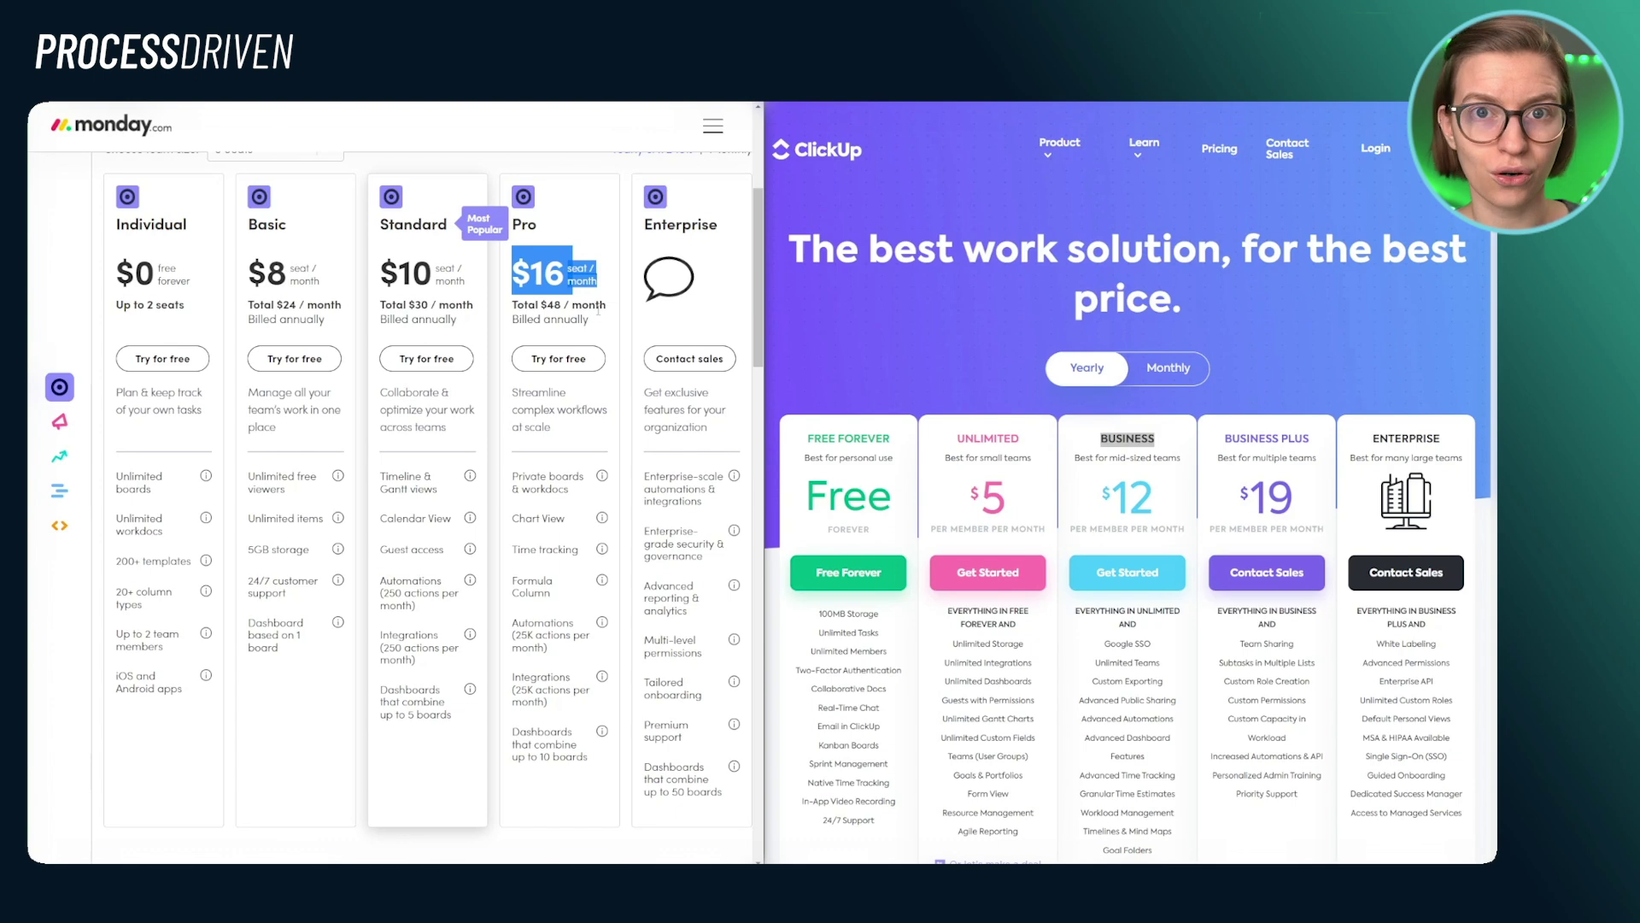
click(501, 325)
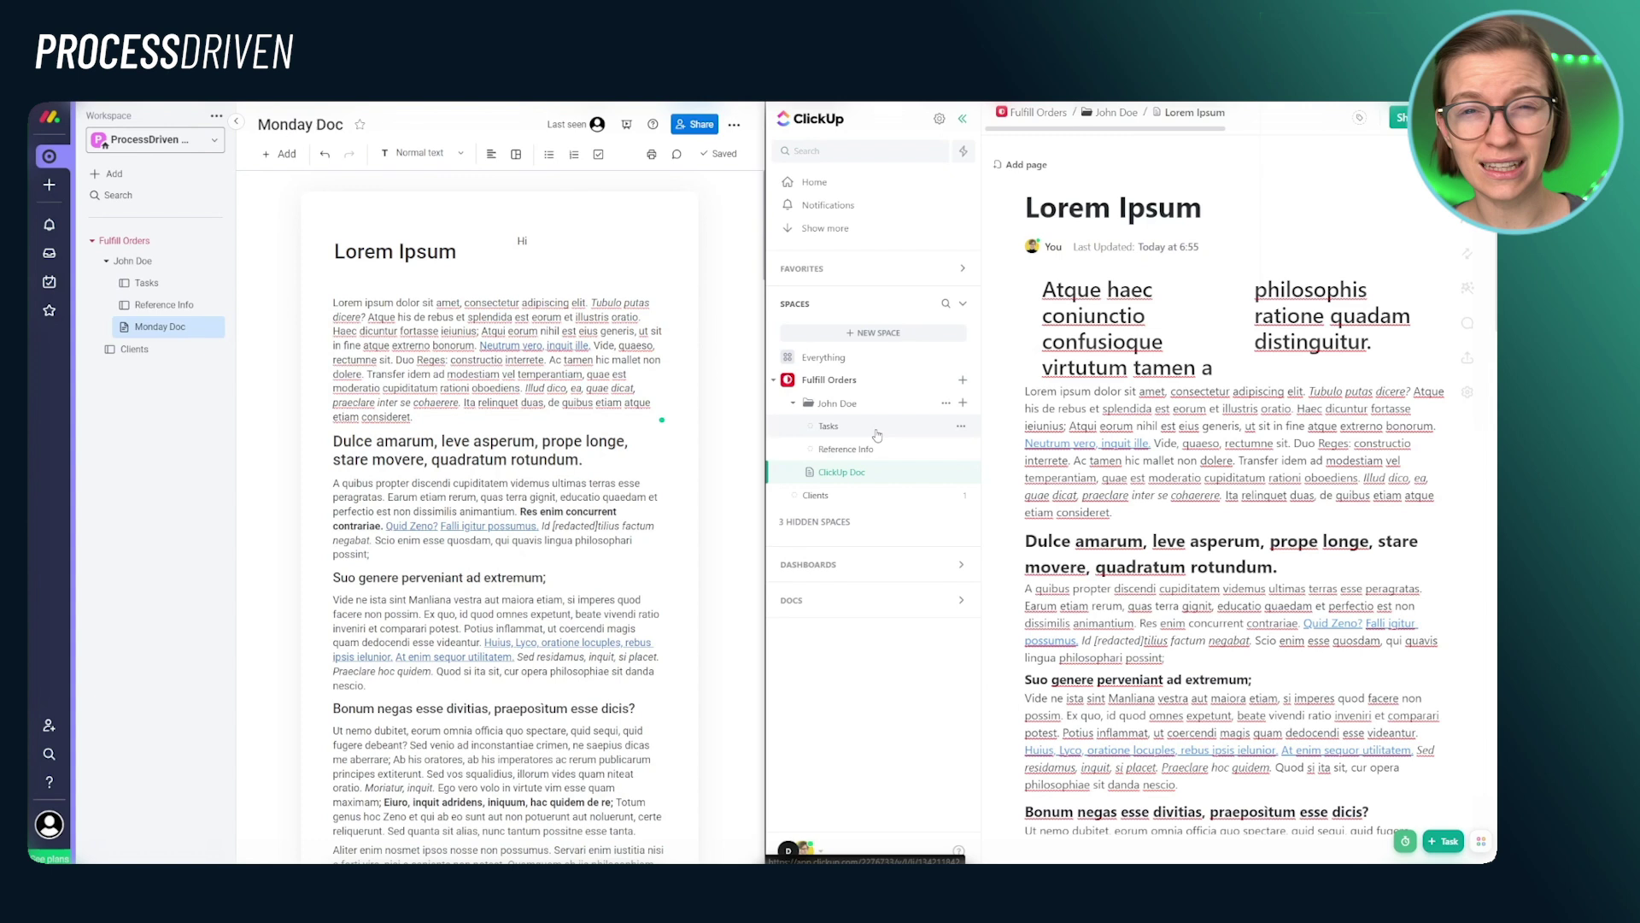
- Expand ClickUp's Dashboards section and show, then collapse, the full My dashboards list
click(900, 570)
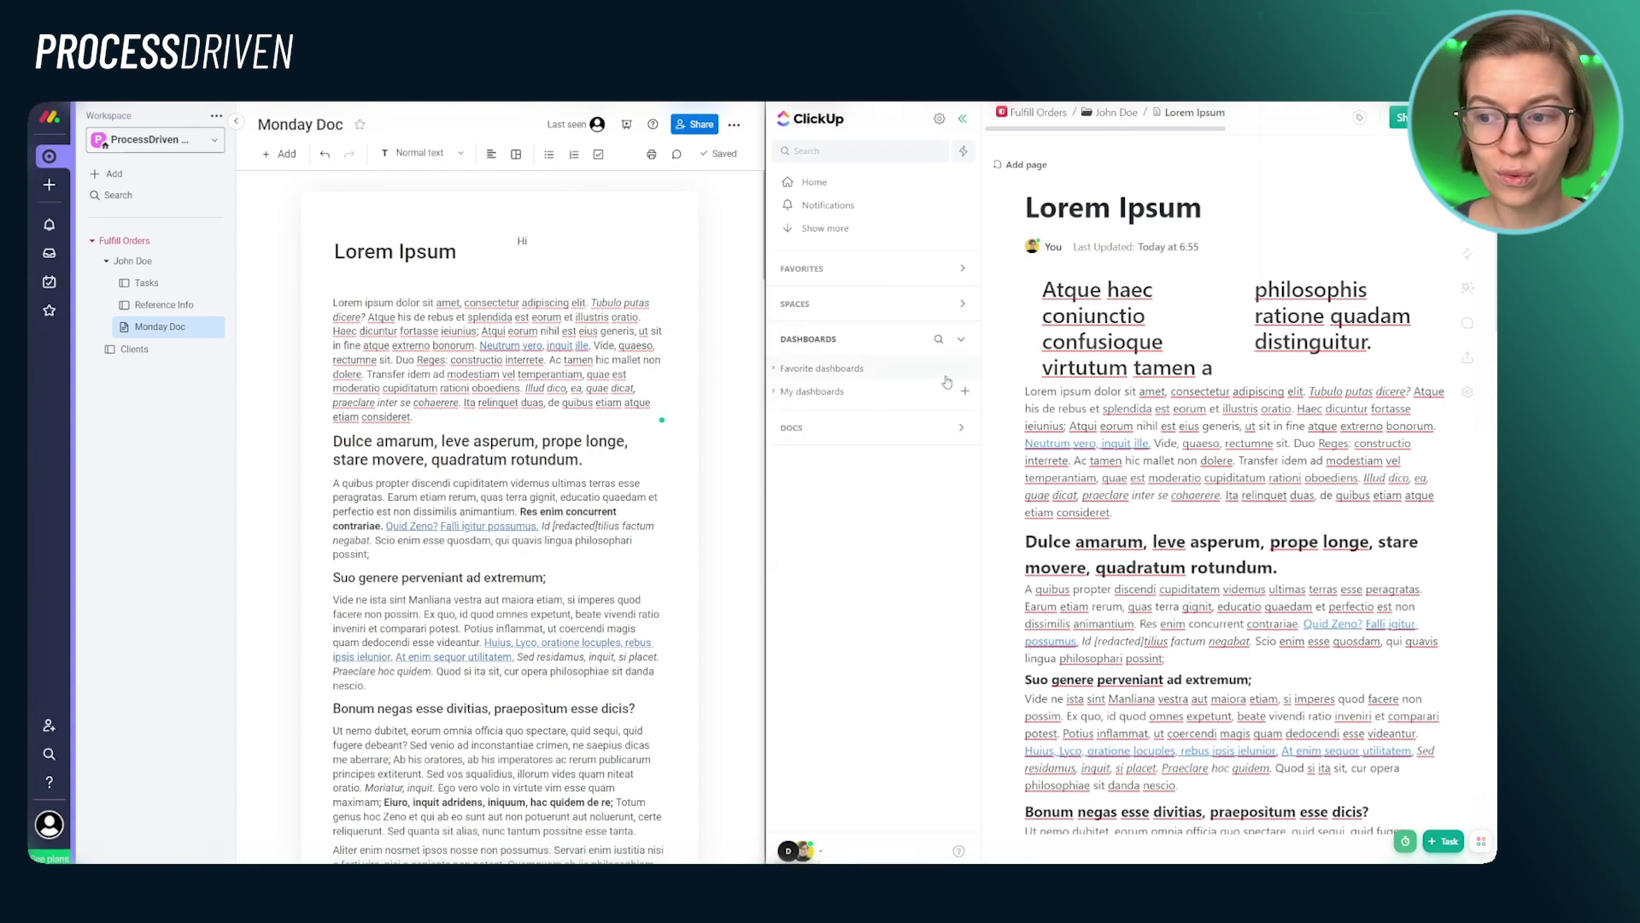
click(883, 393)
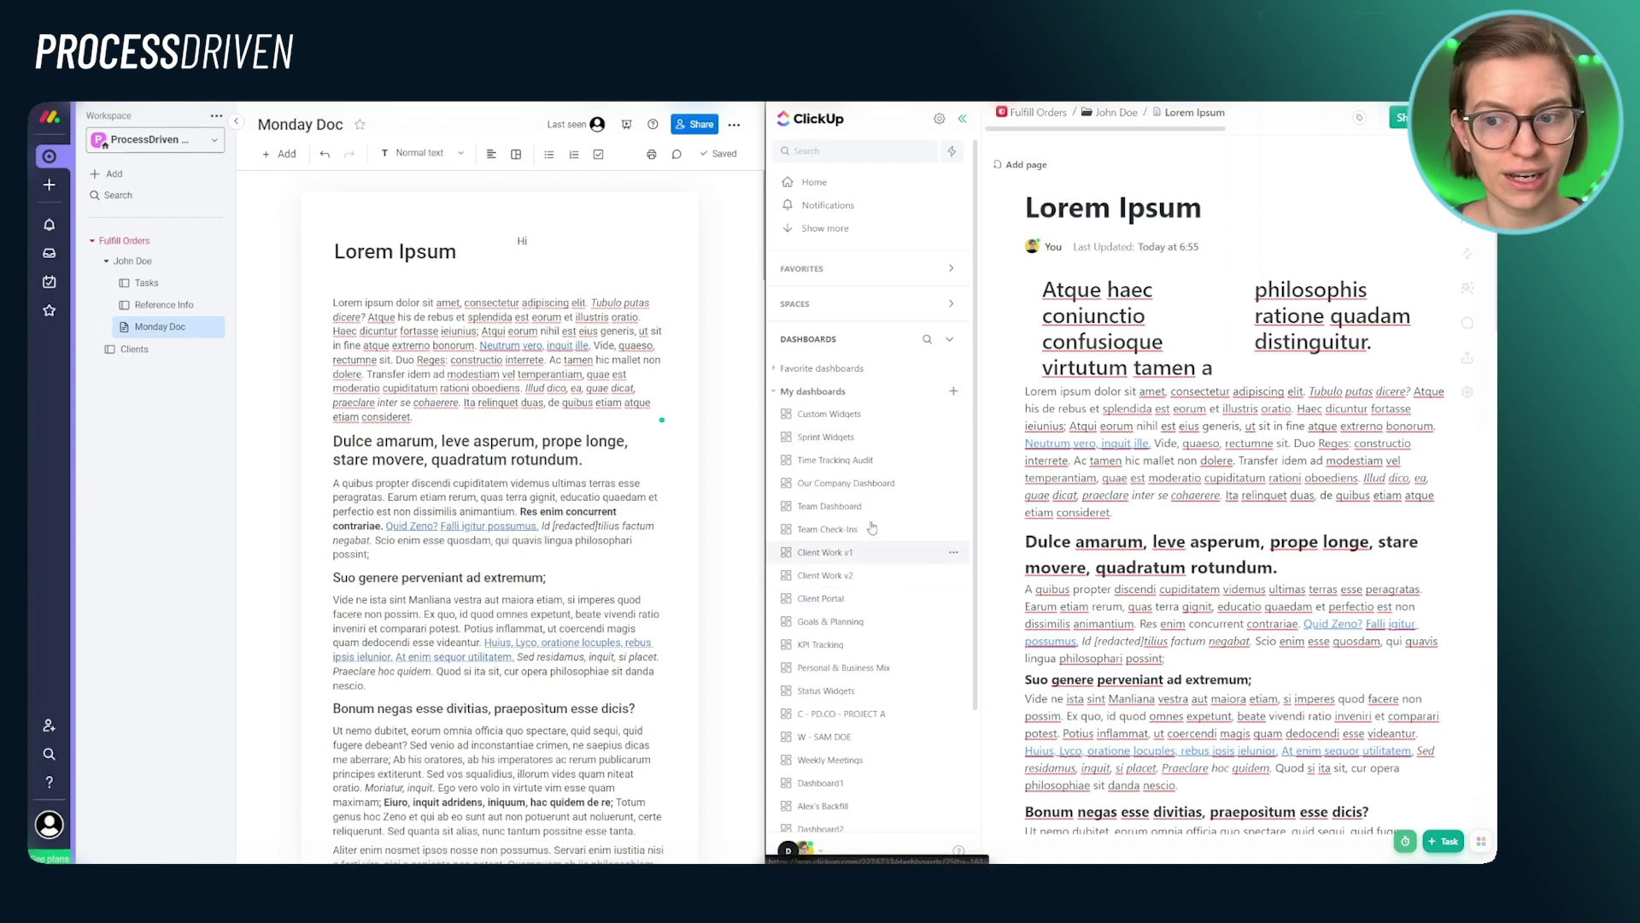
click(820, 392)
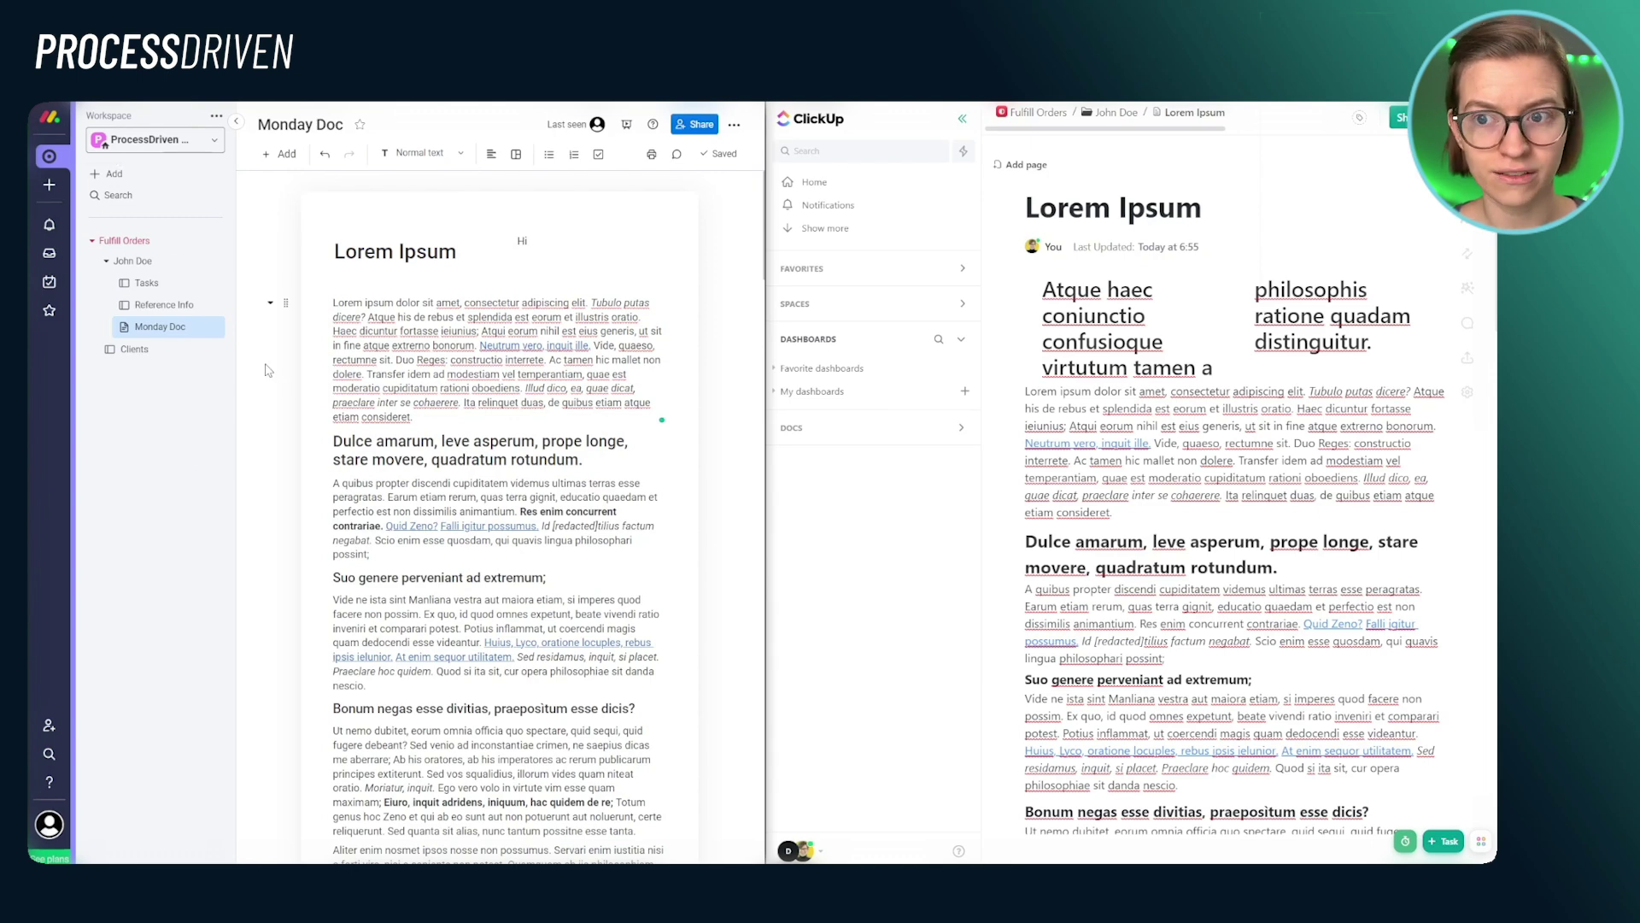
- Hide and restore the ClickUp and monday.com sidebars to compare widened doc views
click(963, 119)
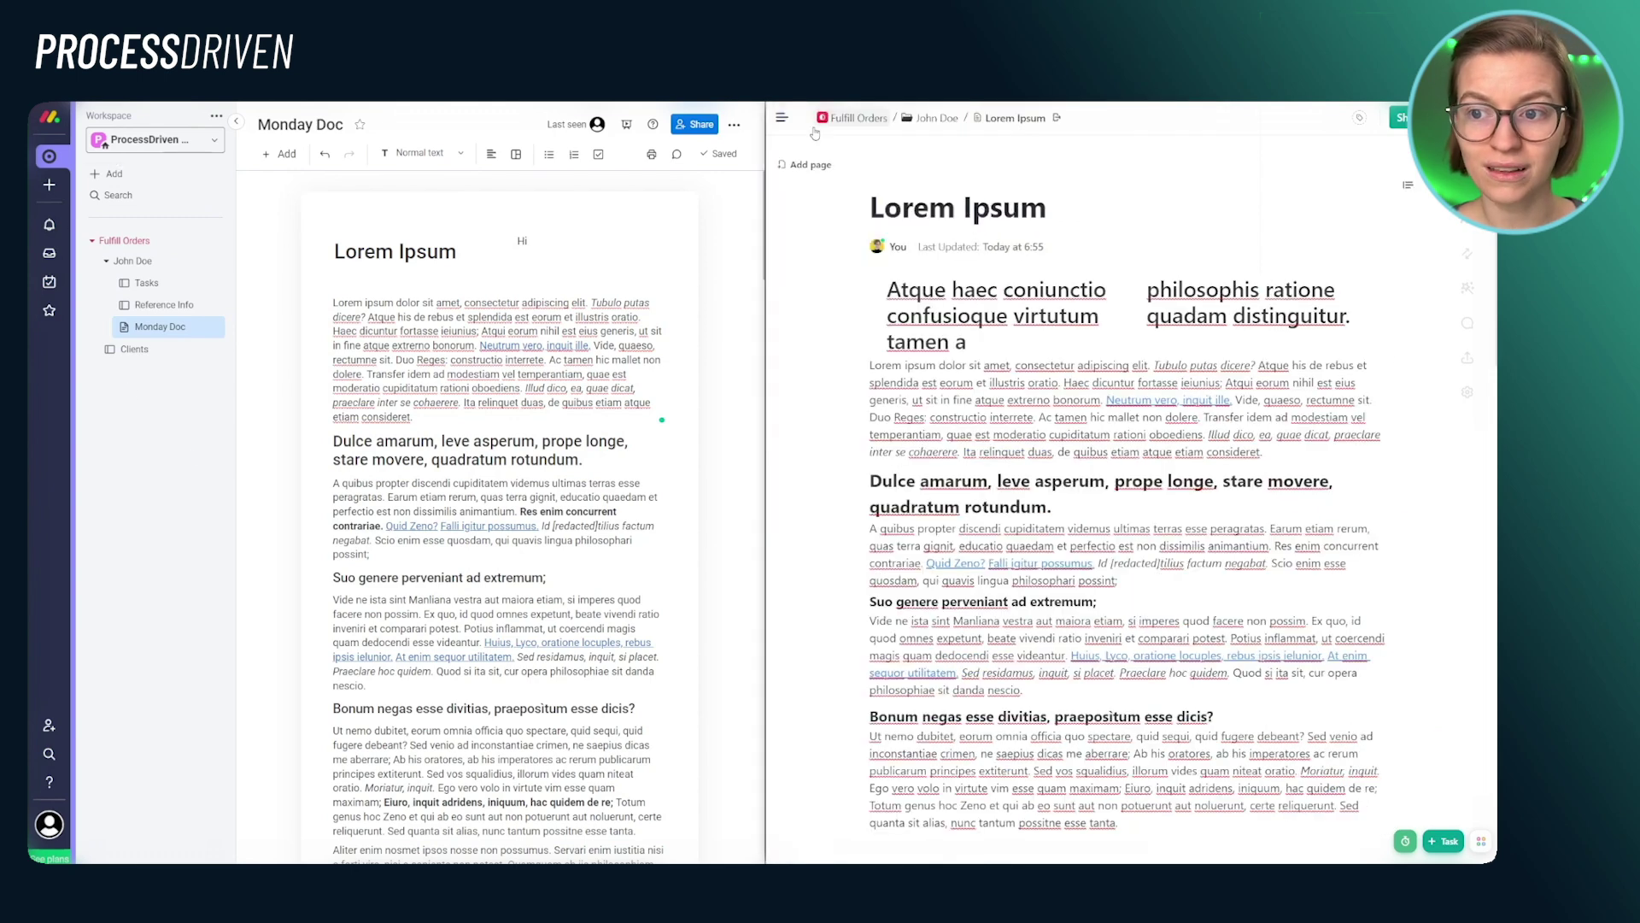
click(782, 117)
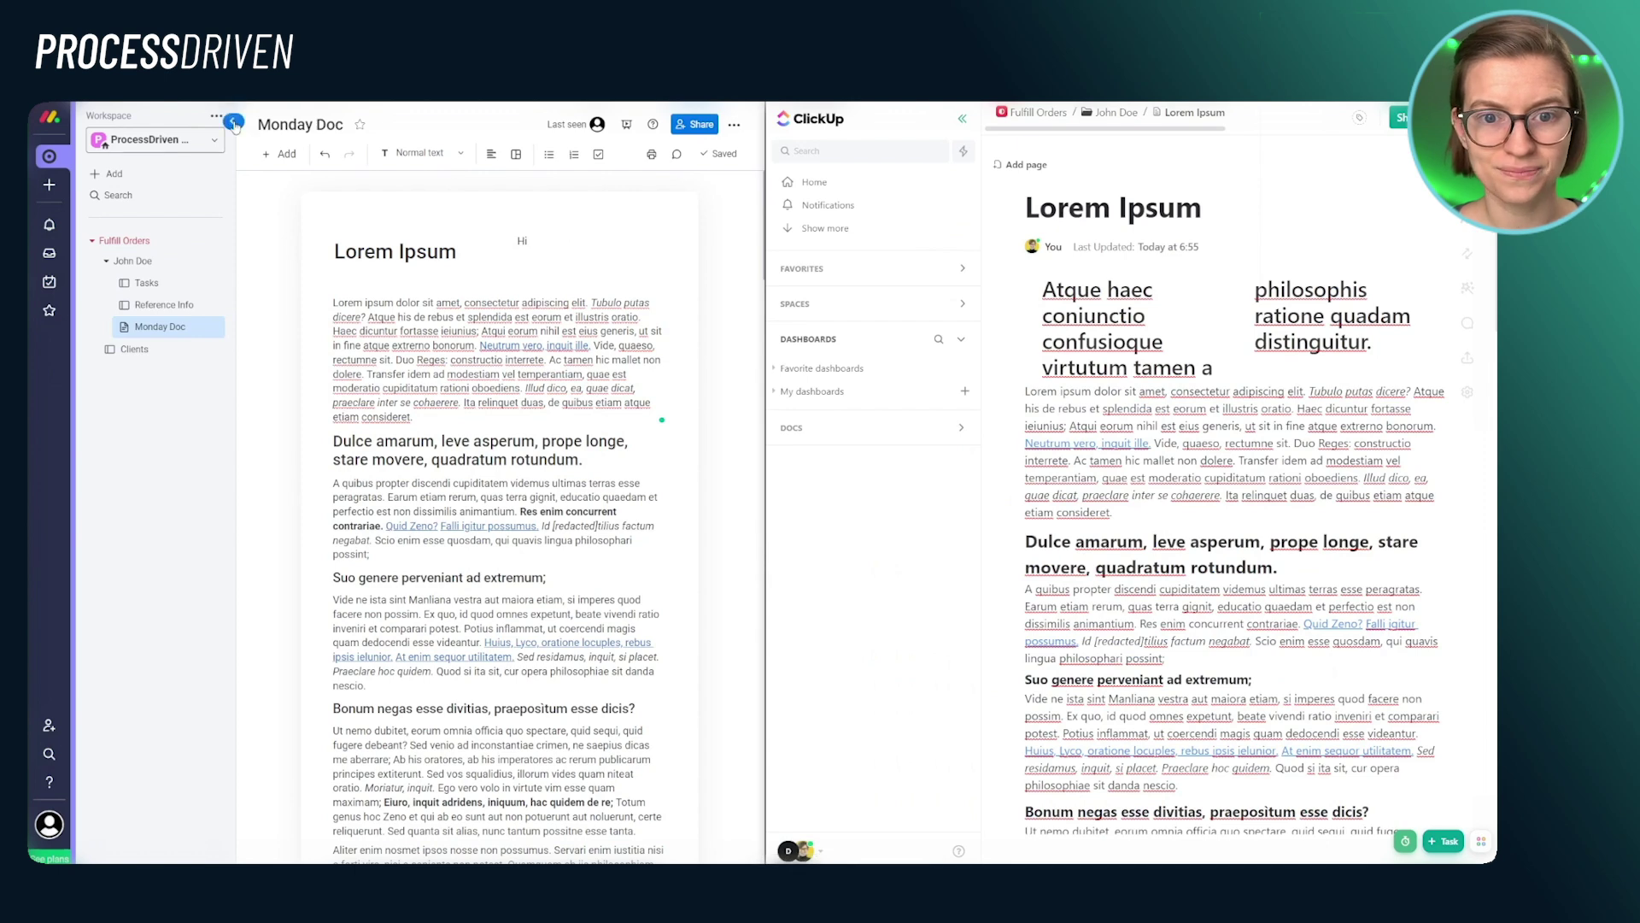
click(233, 124)
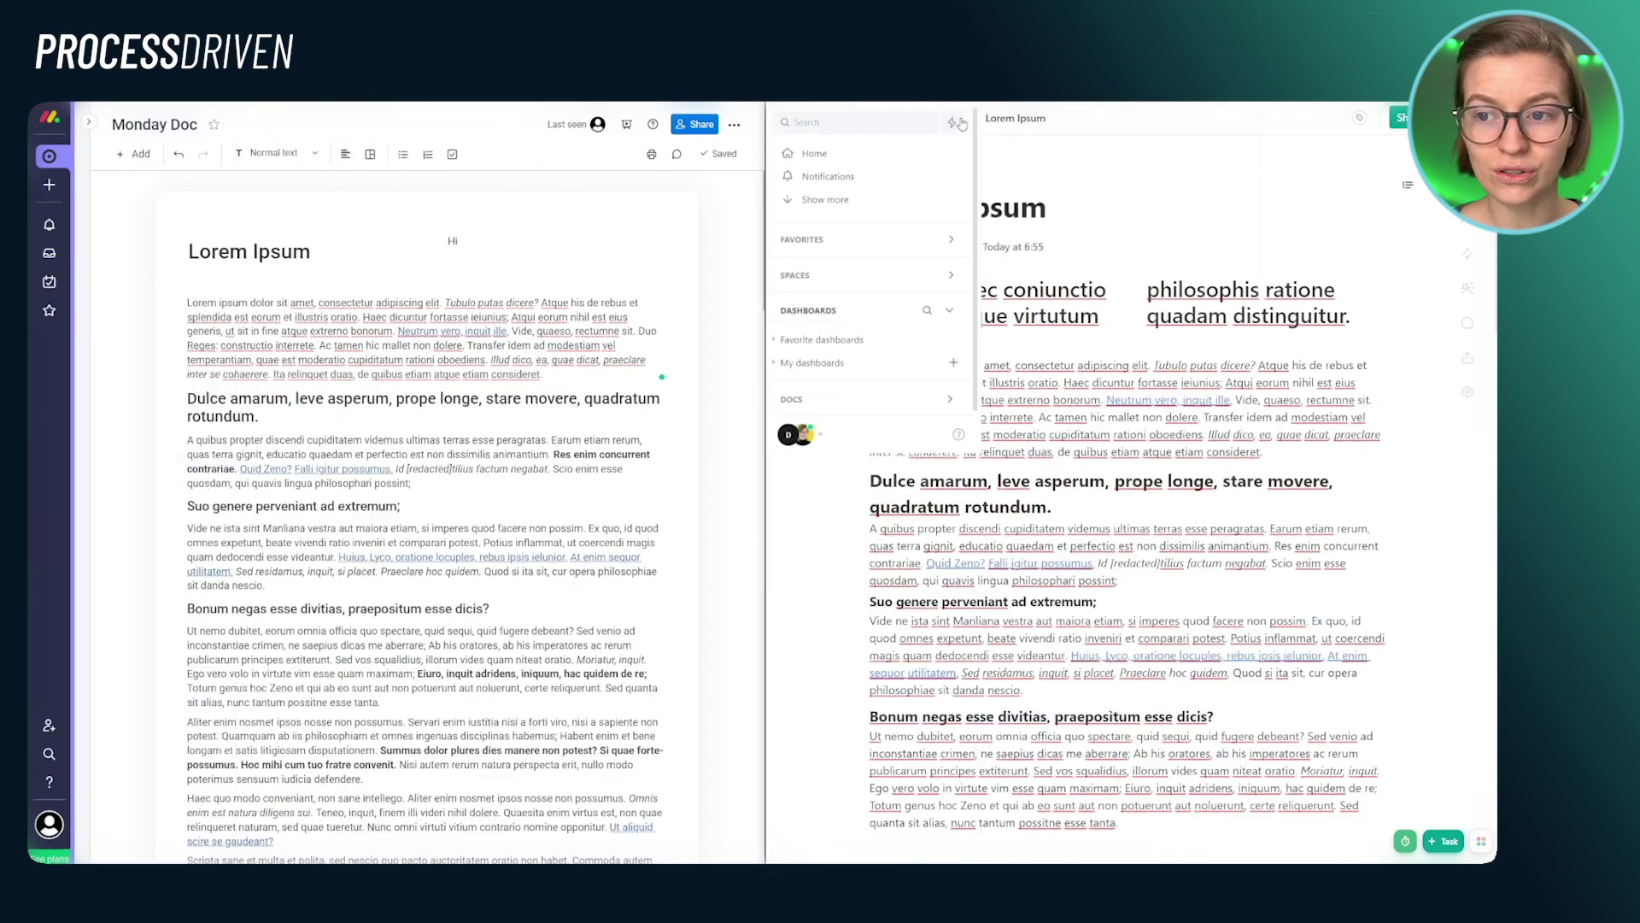
click(958, 123)
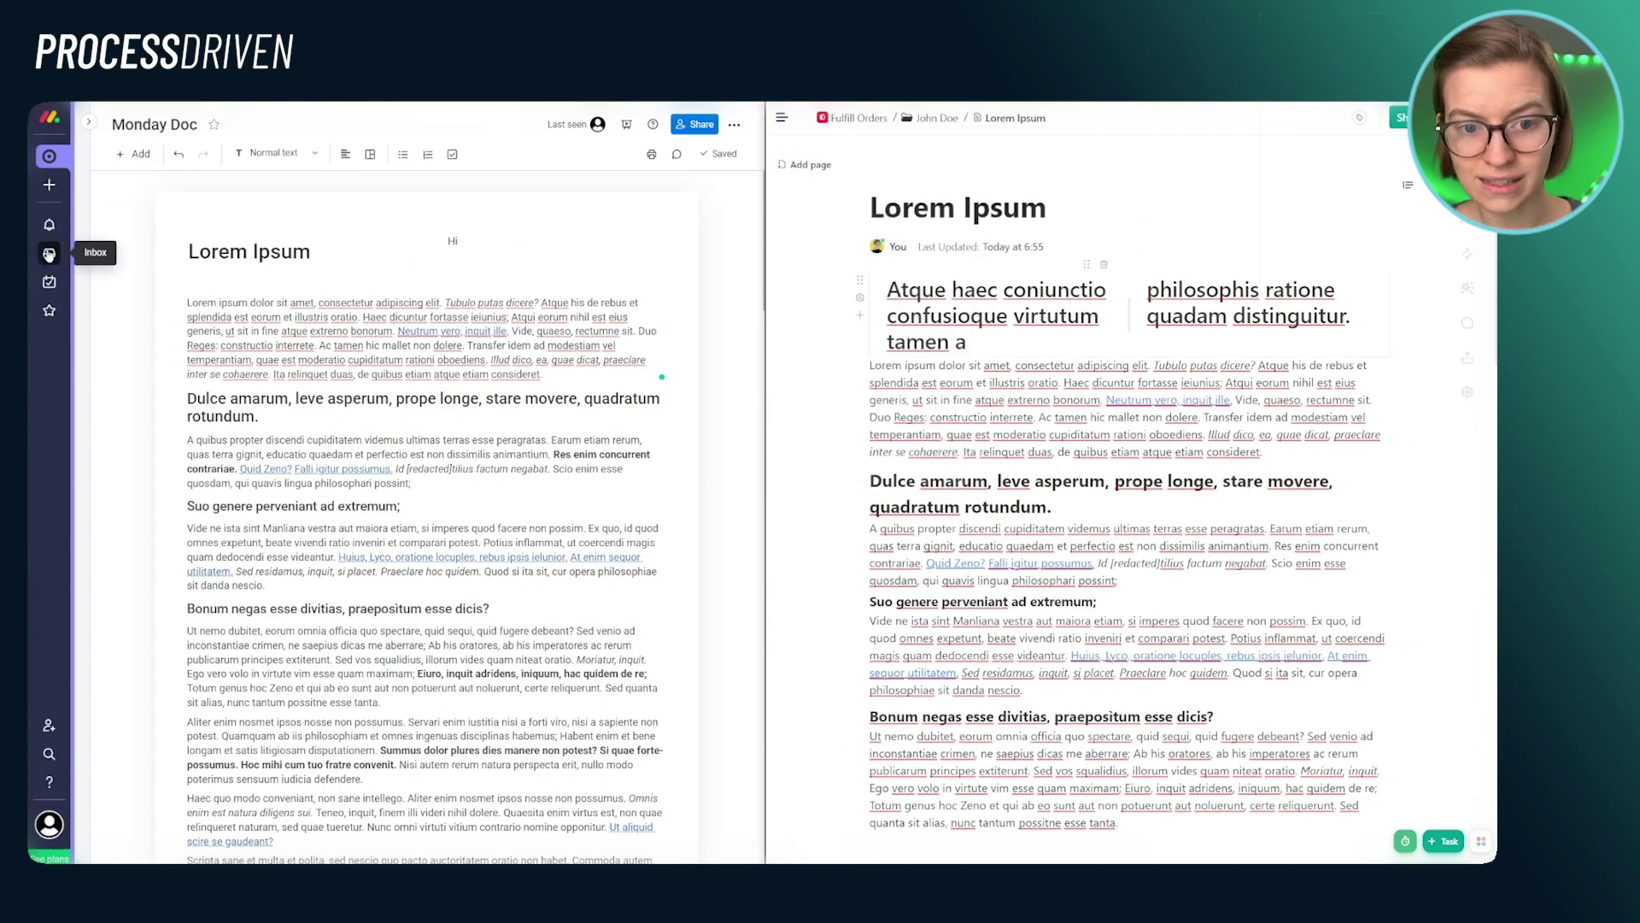
click(88, 121)
click(782, 117)
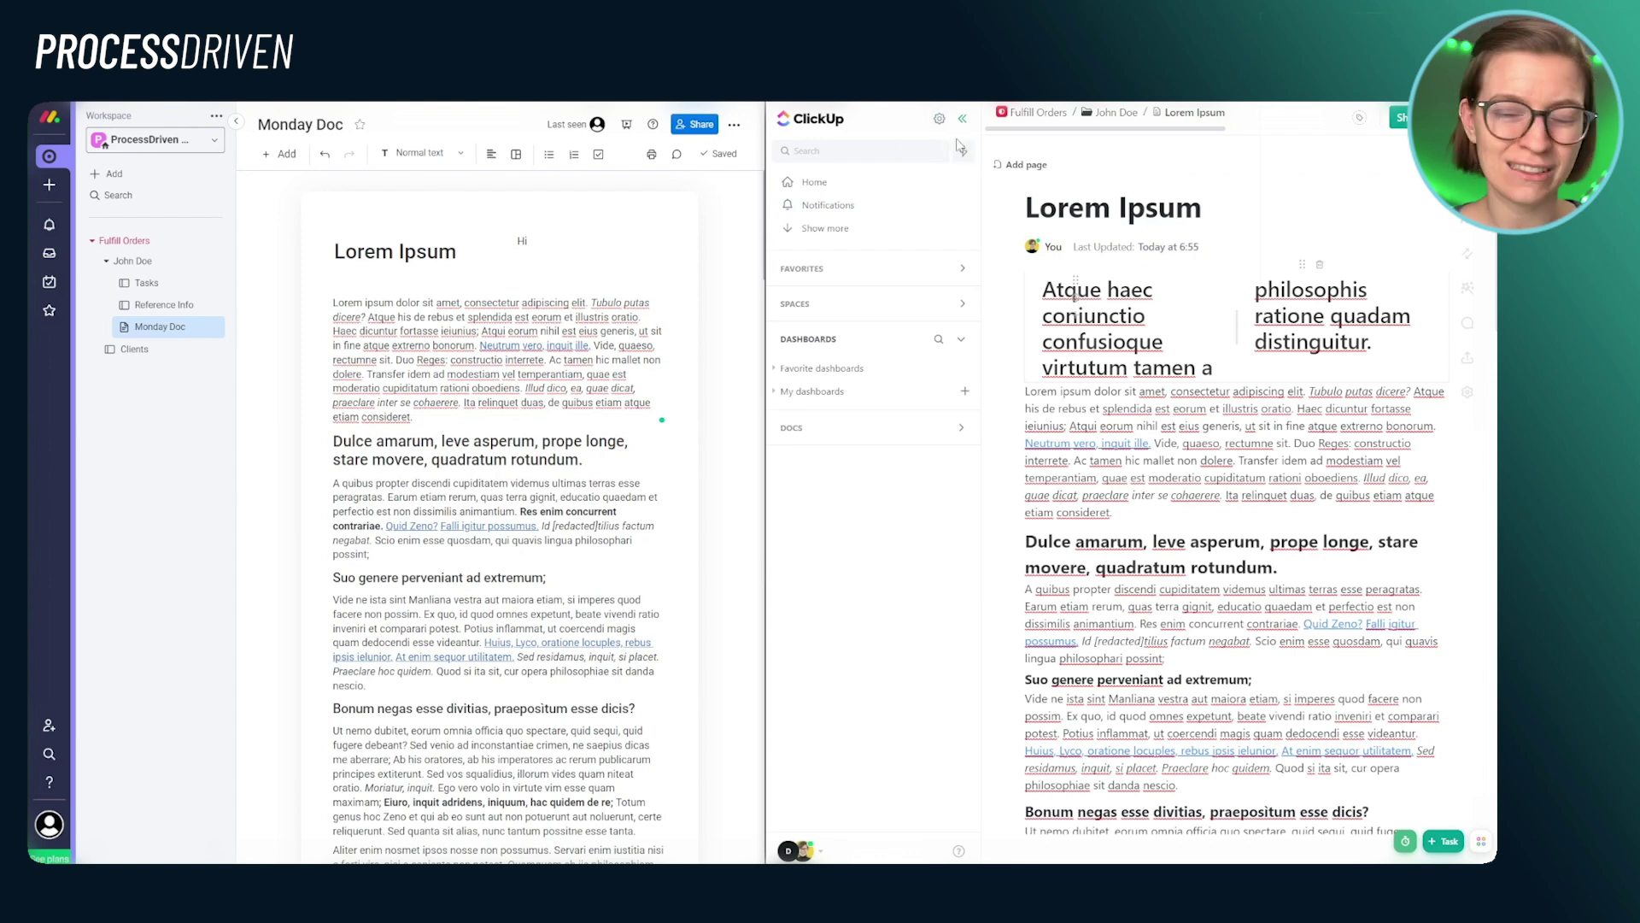
- Reveal Pulse and Goals in ClickUp's sidebar and toggle the Spaces and Favorites sections
click(852, 229)
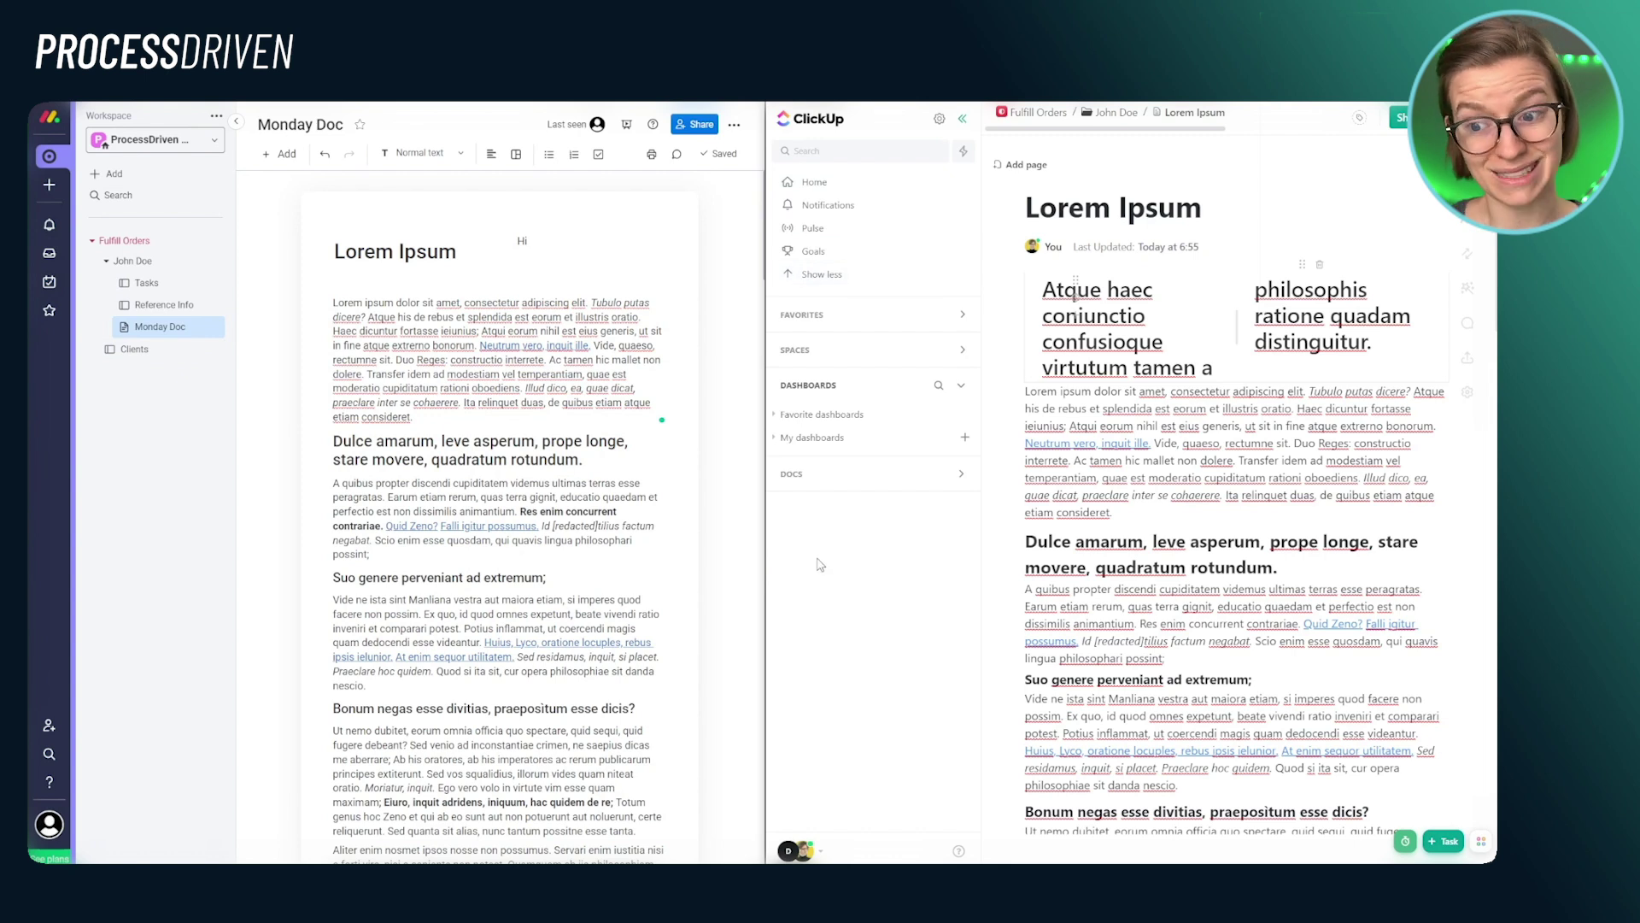
click(796, 350)
click(824, 320)
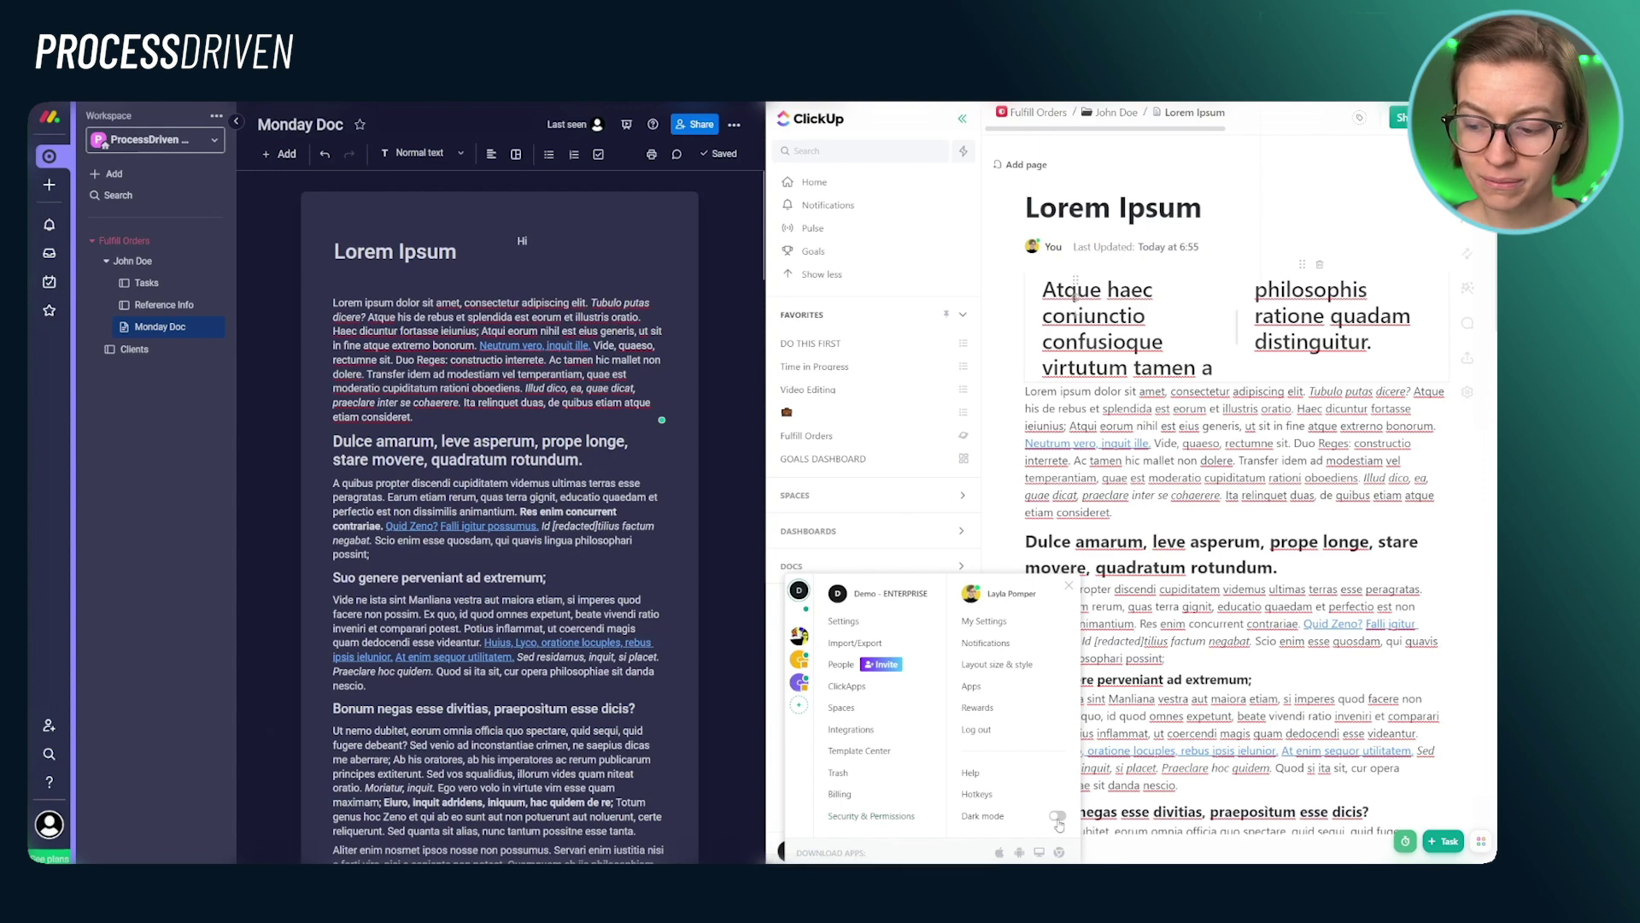
- Turn on Dark mode in ClickUp and set monday.com's theme to Dark
click(1057, 816)
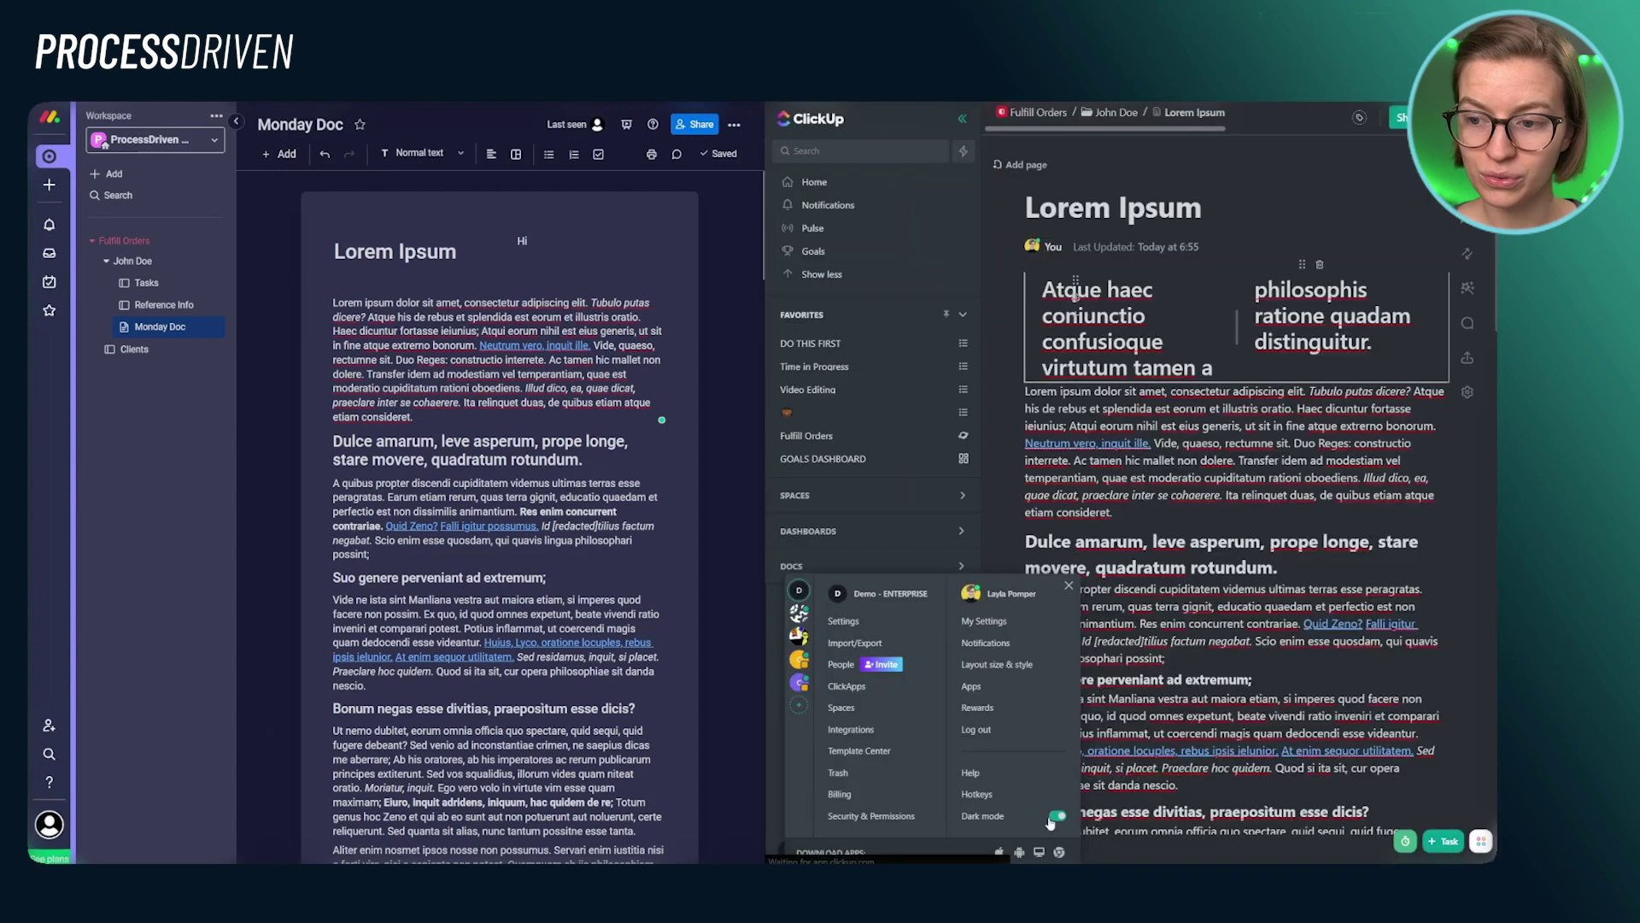
click(1019, 484)
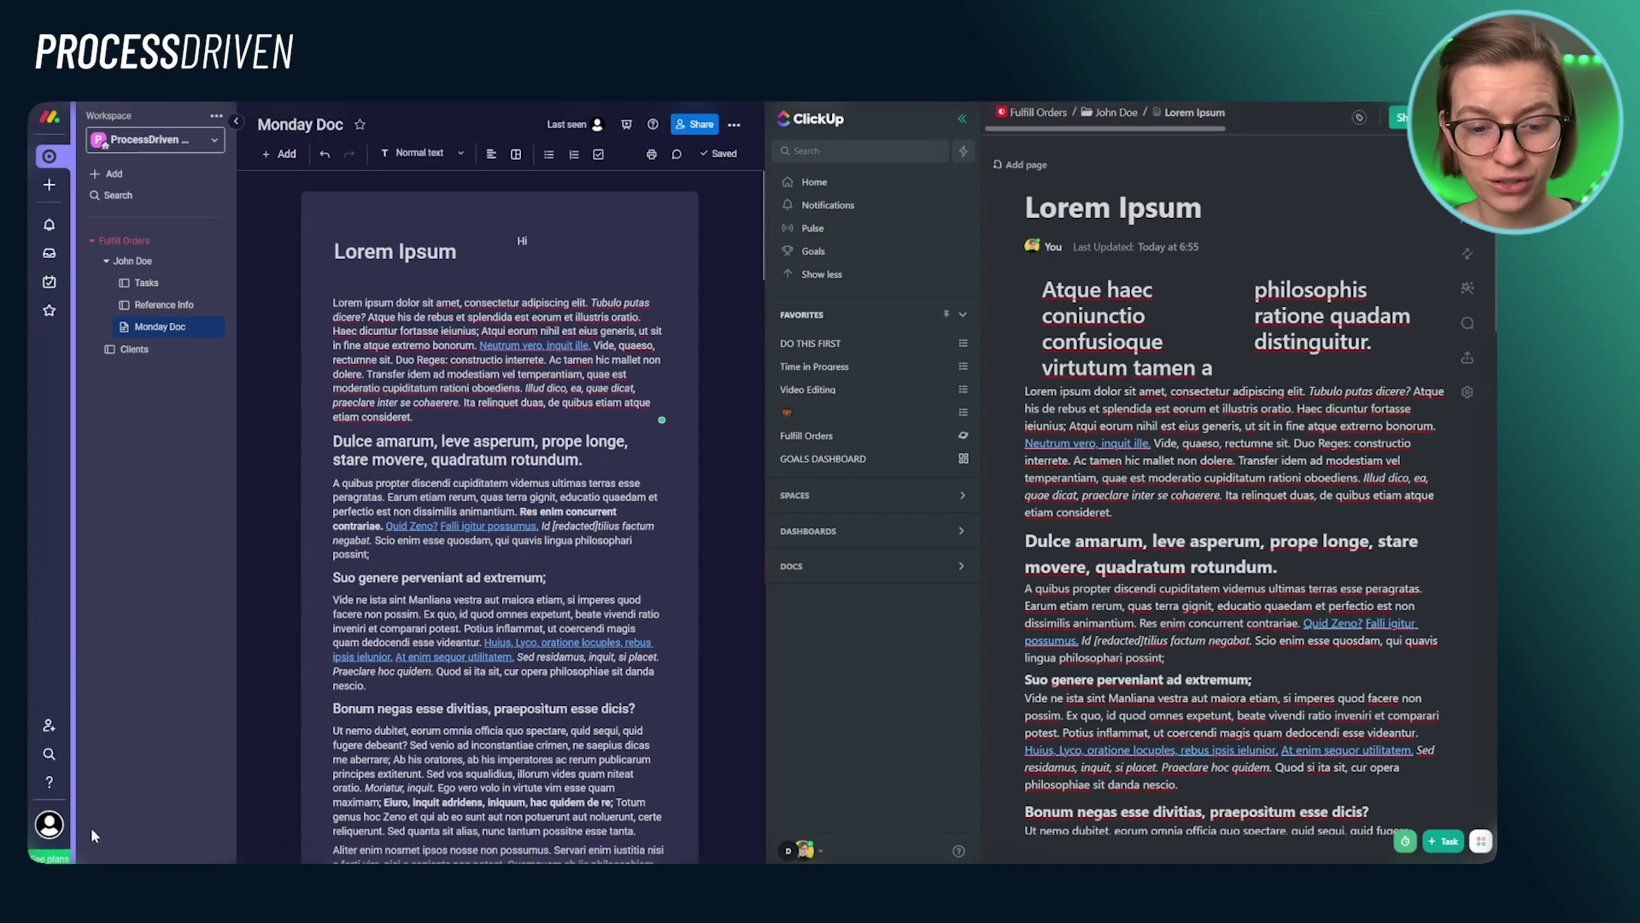
click(49, 825)
mouse_move(271, 734)
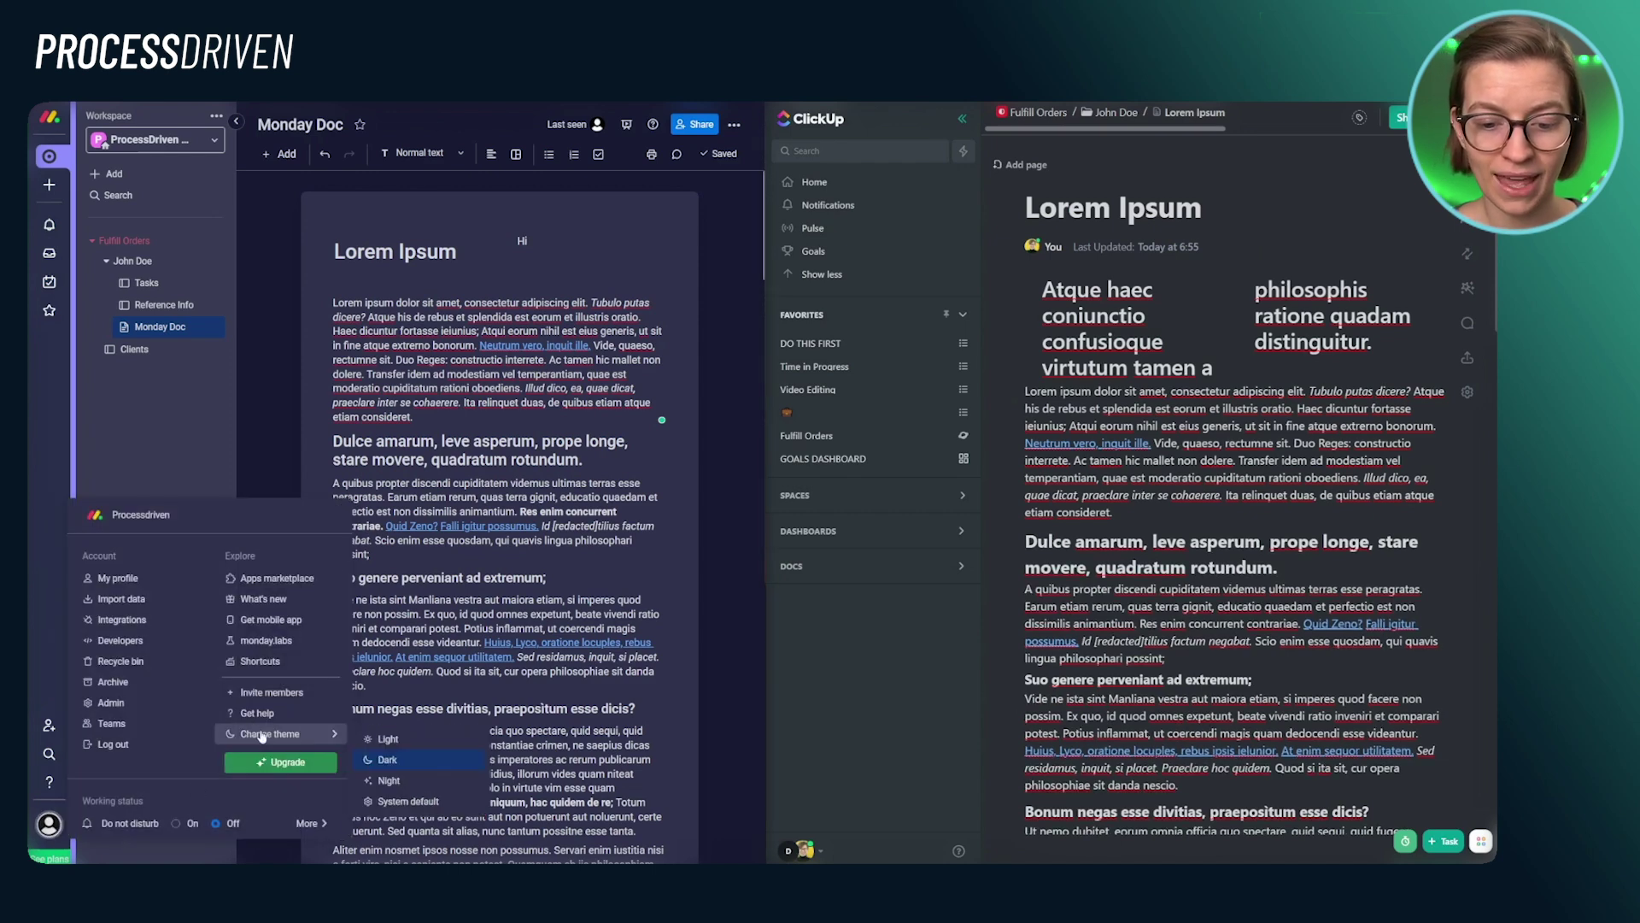
click(404, 761)
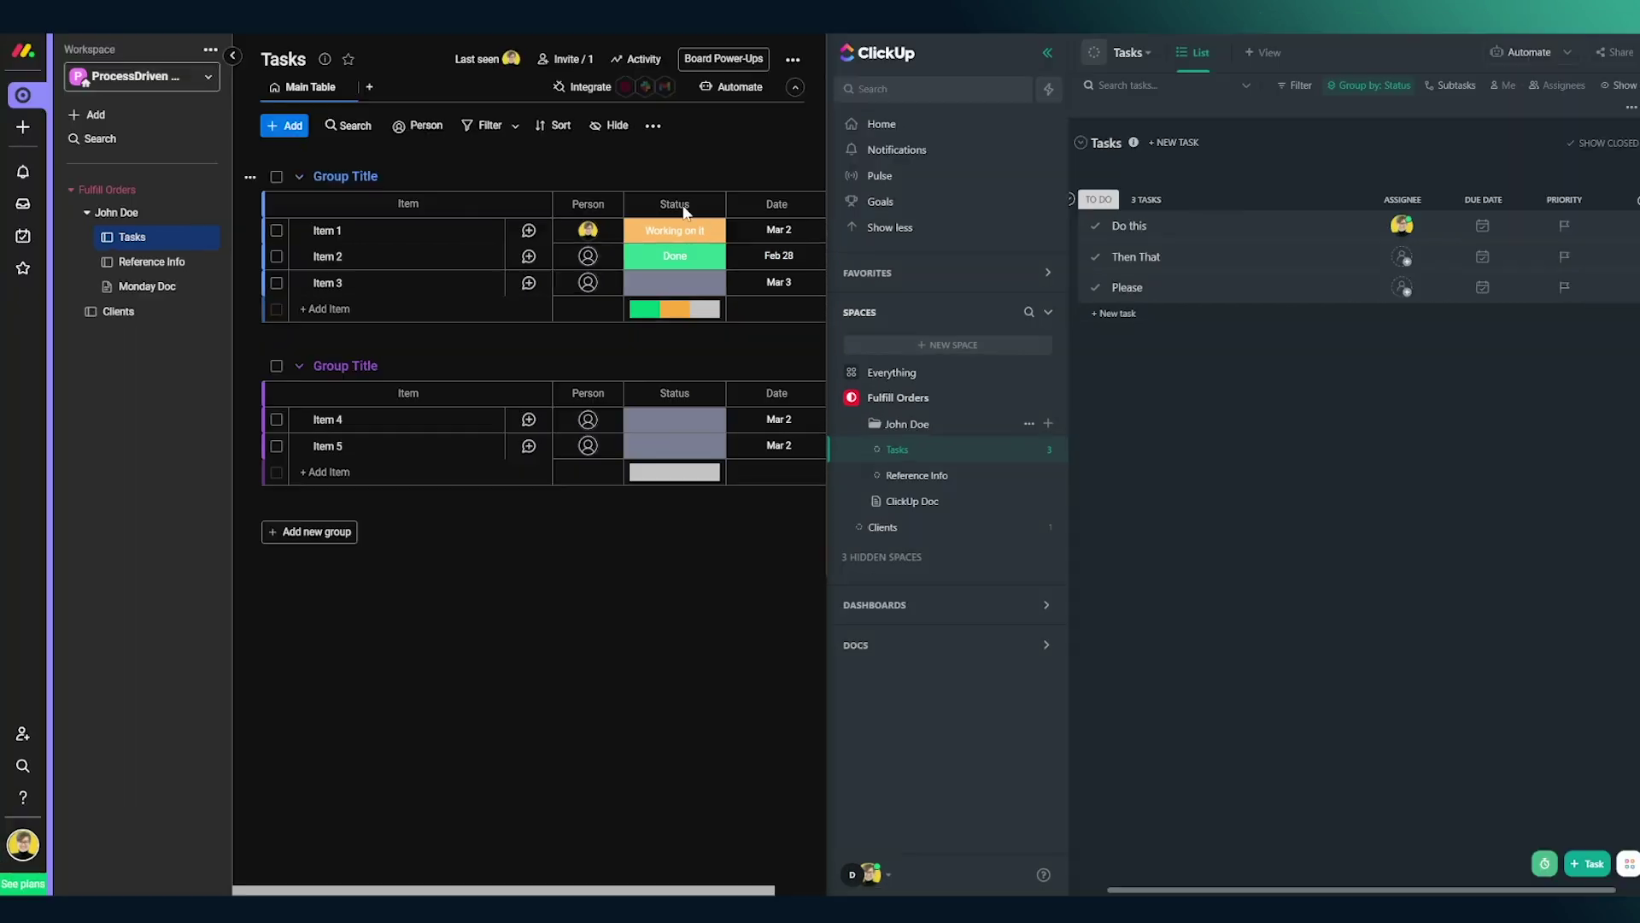
click(672, 240)
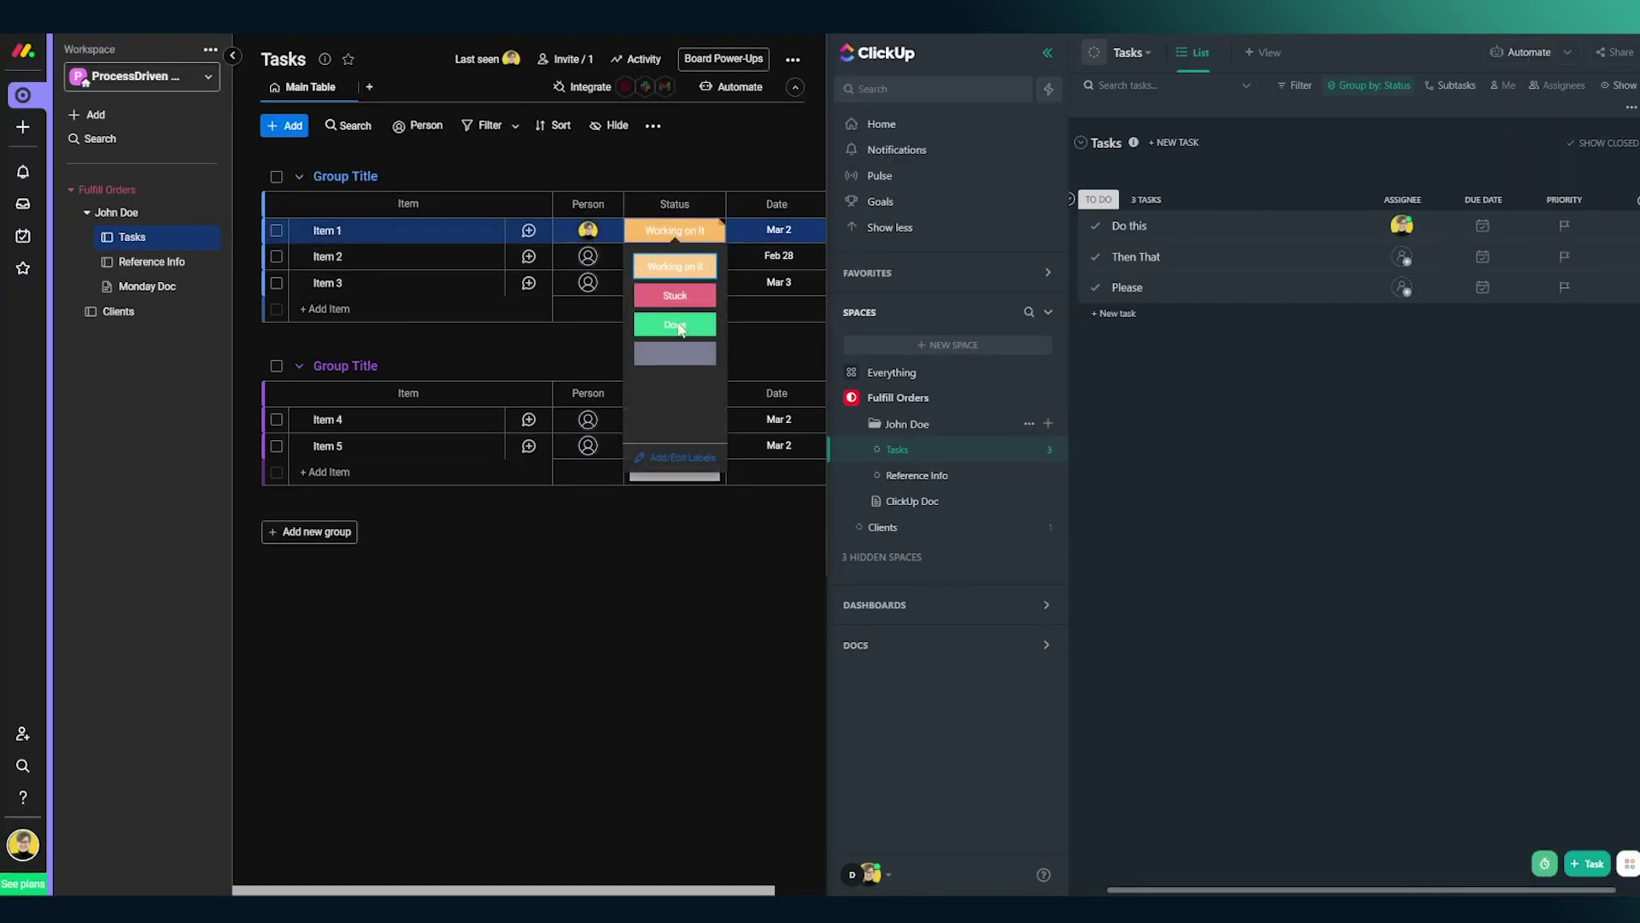
click(783, 340)
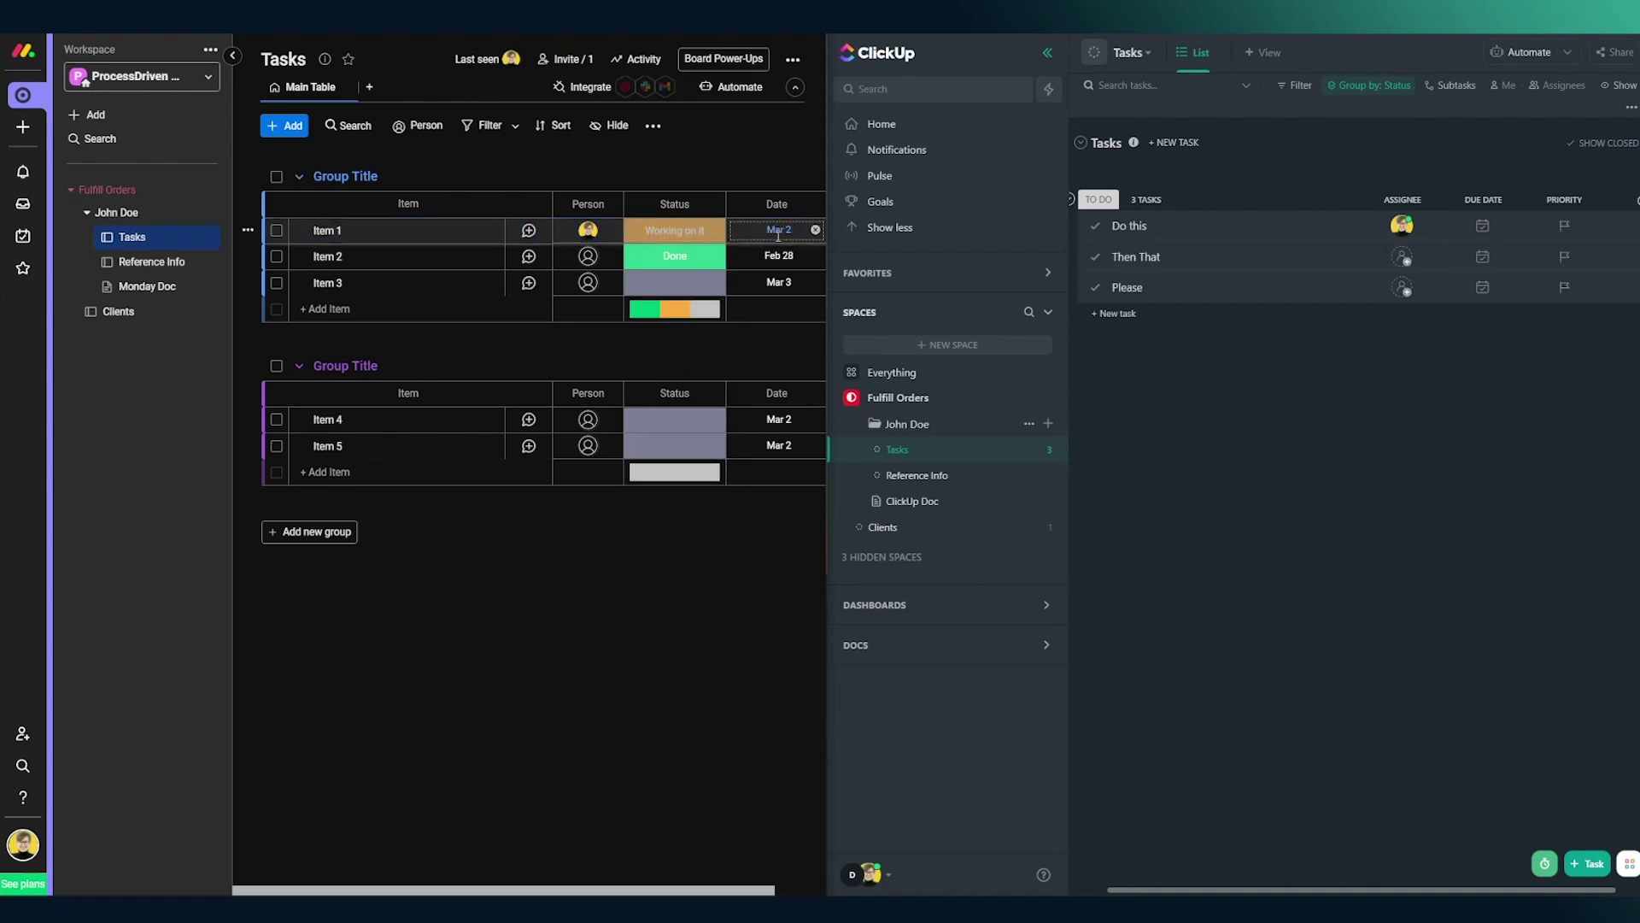
mouse_move(581, 235)
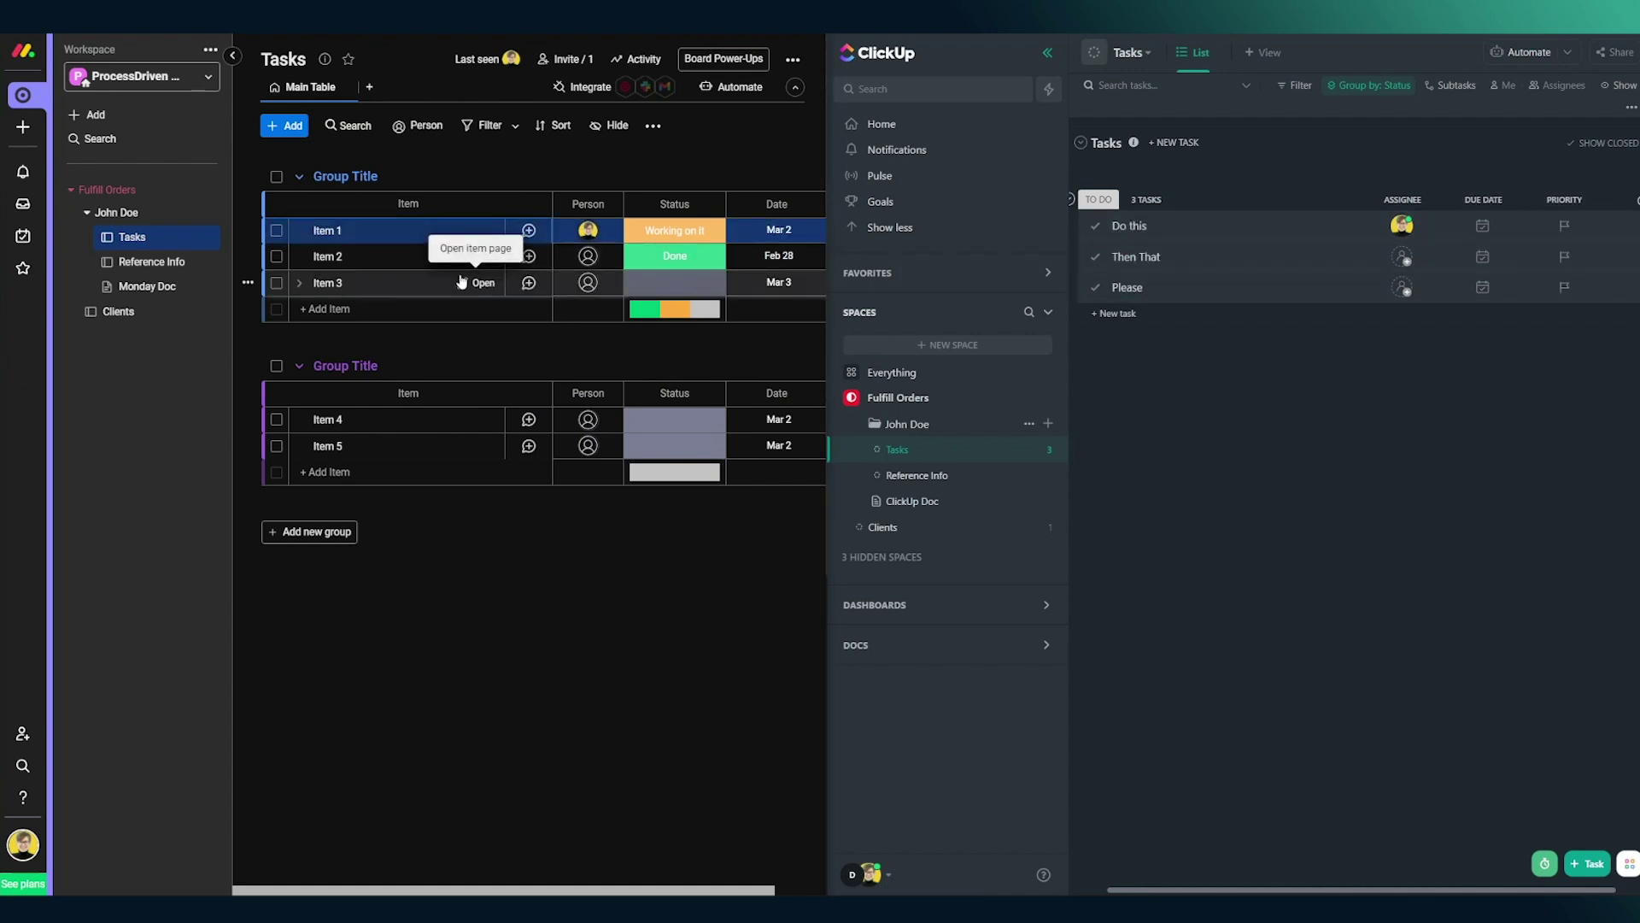
- Open Item 1 and the Do this task, checking Item 1's Files and Activity tabs
click(477, 229)
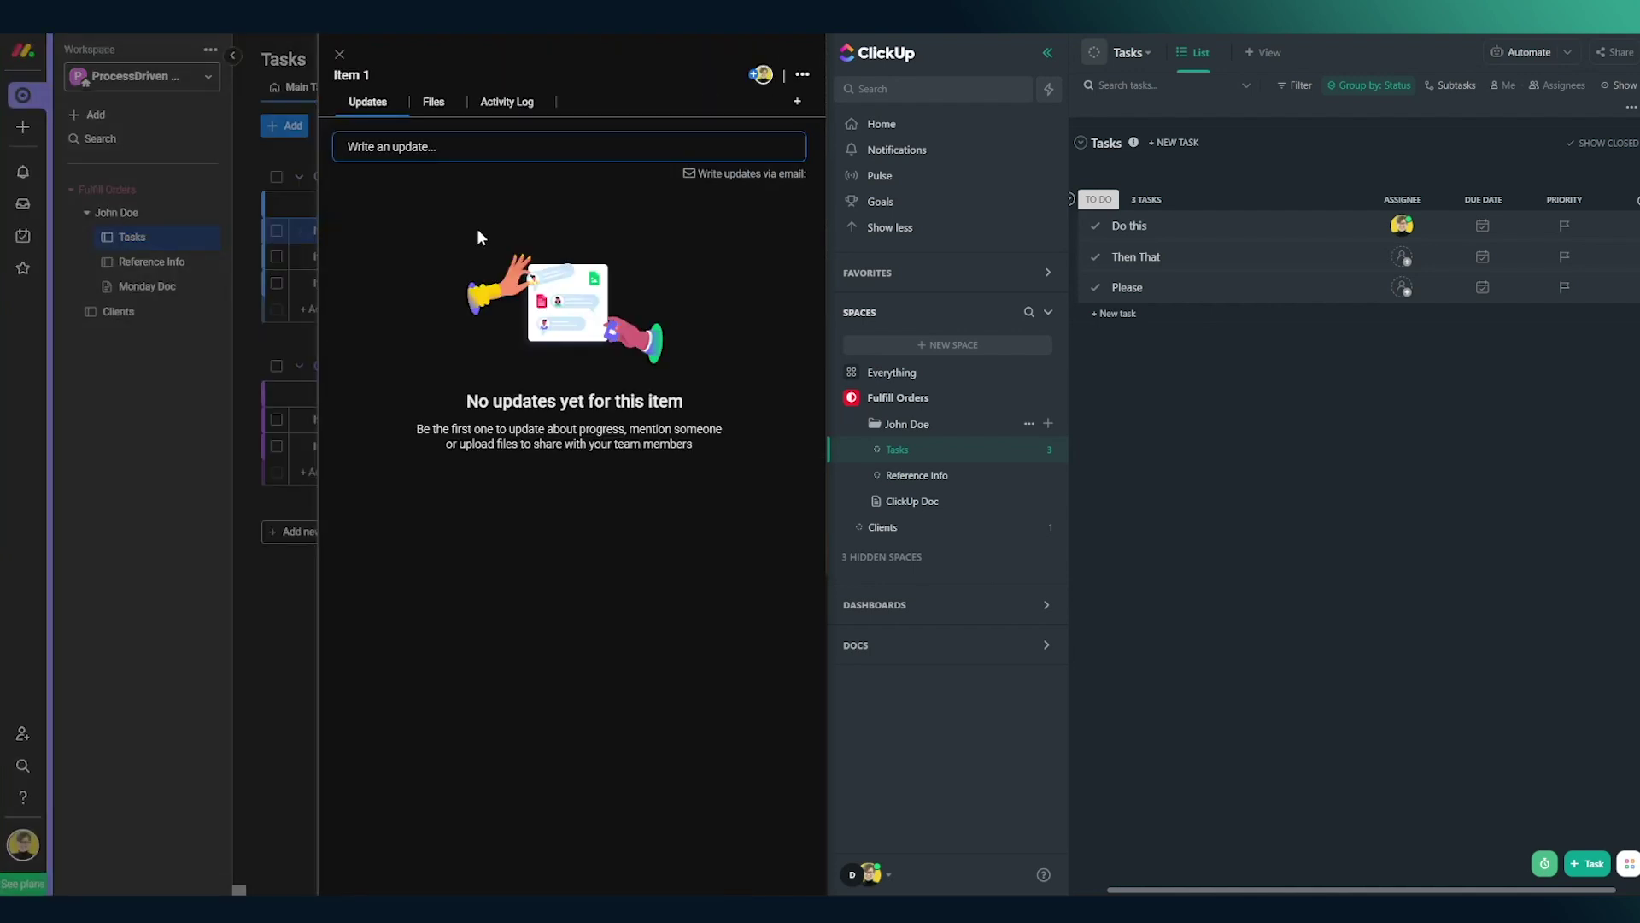
click(1131, 224)
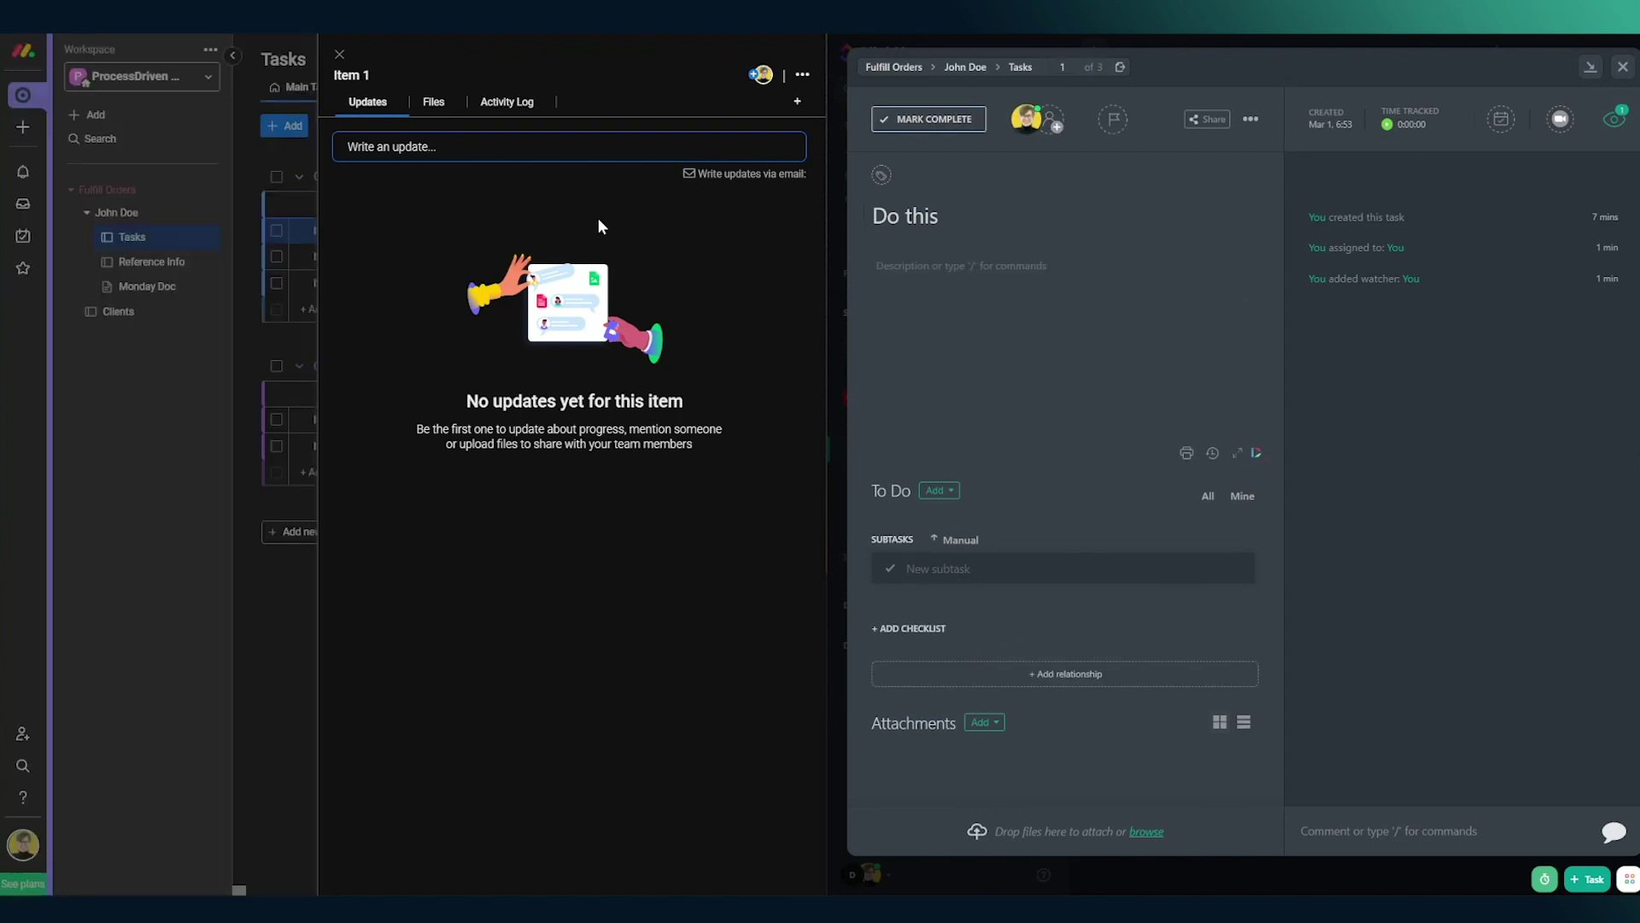
click(436, 104)
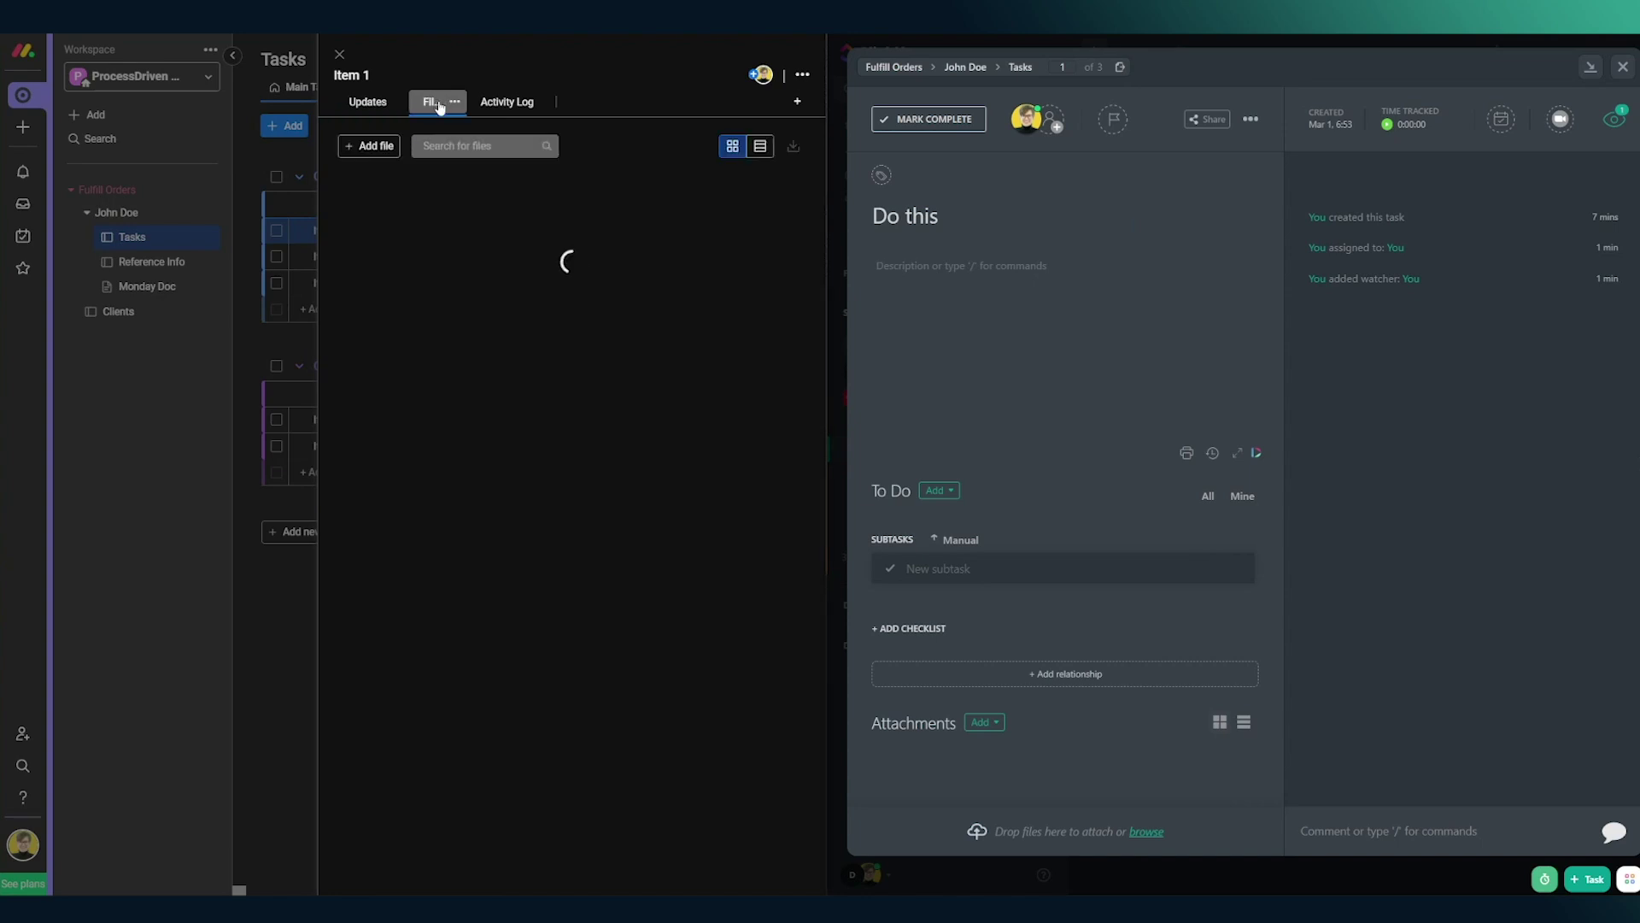
click(497, 111)
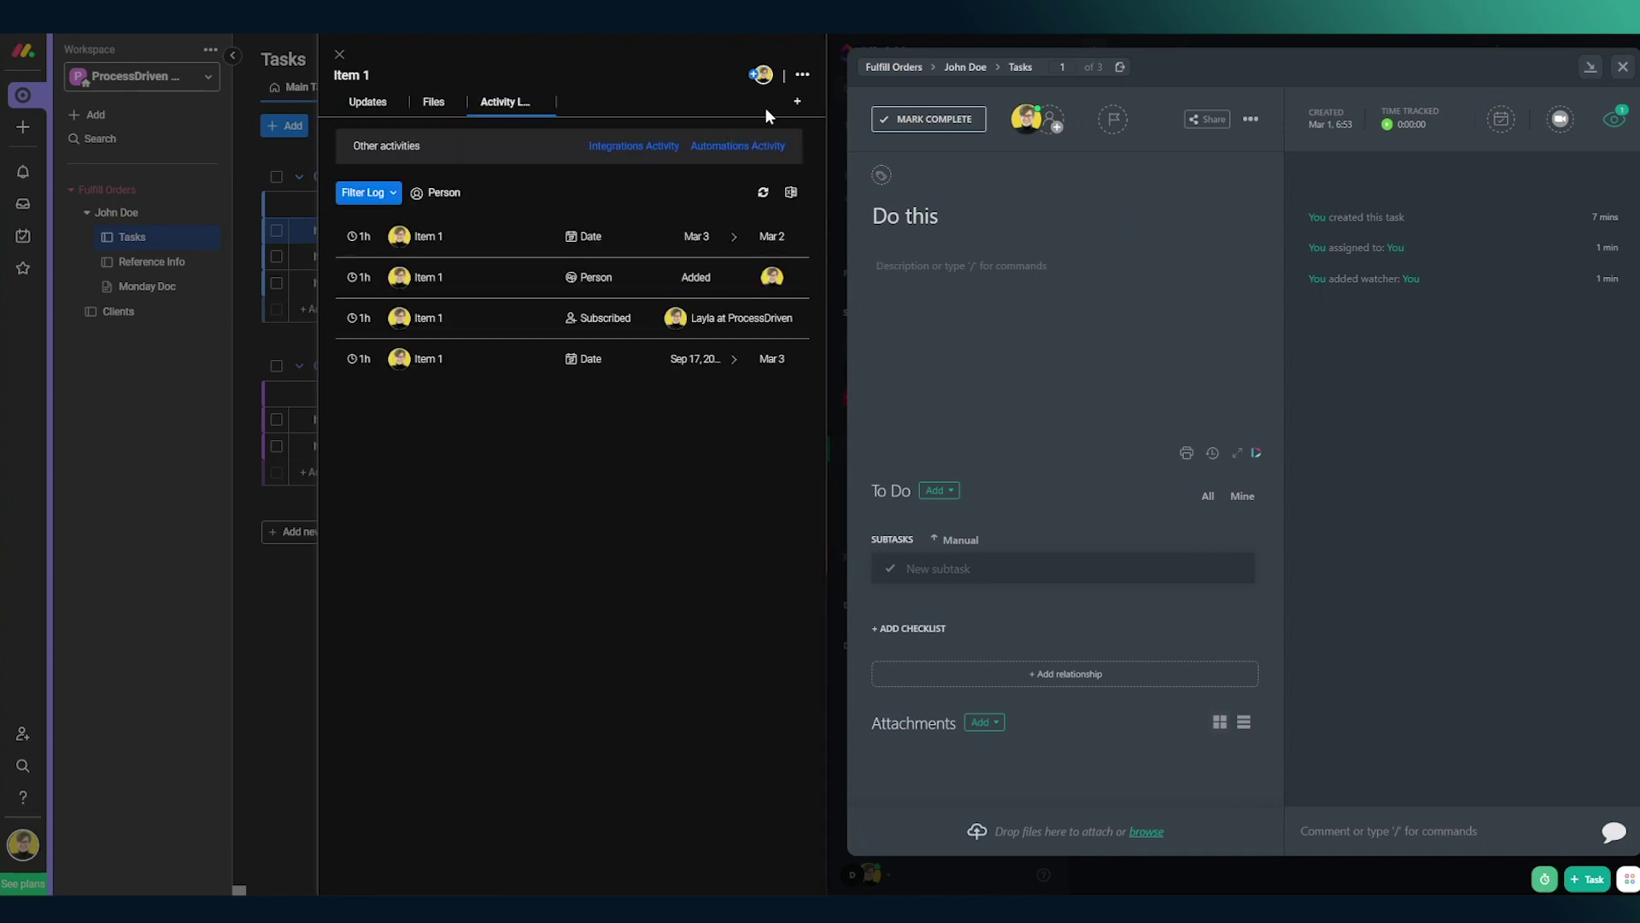
- Add an Item Card view to Item 1 with its default name, then start a ClickUp subtask
click(796, 106)
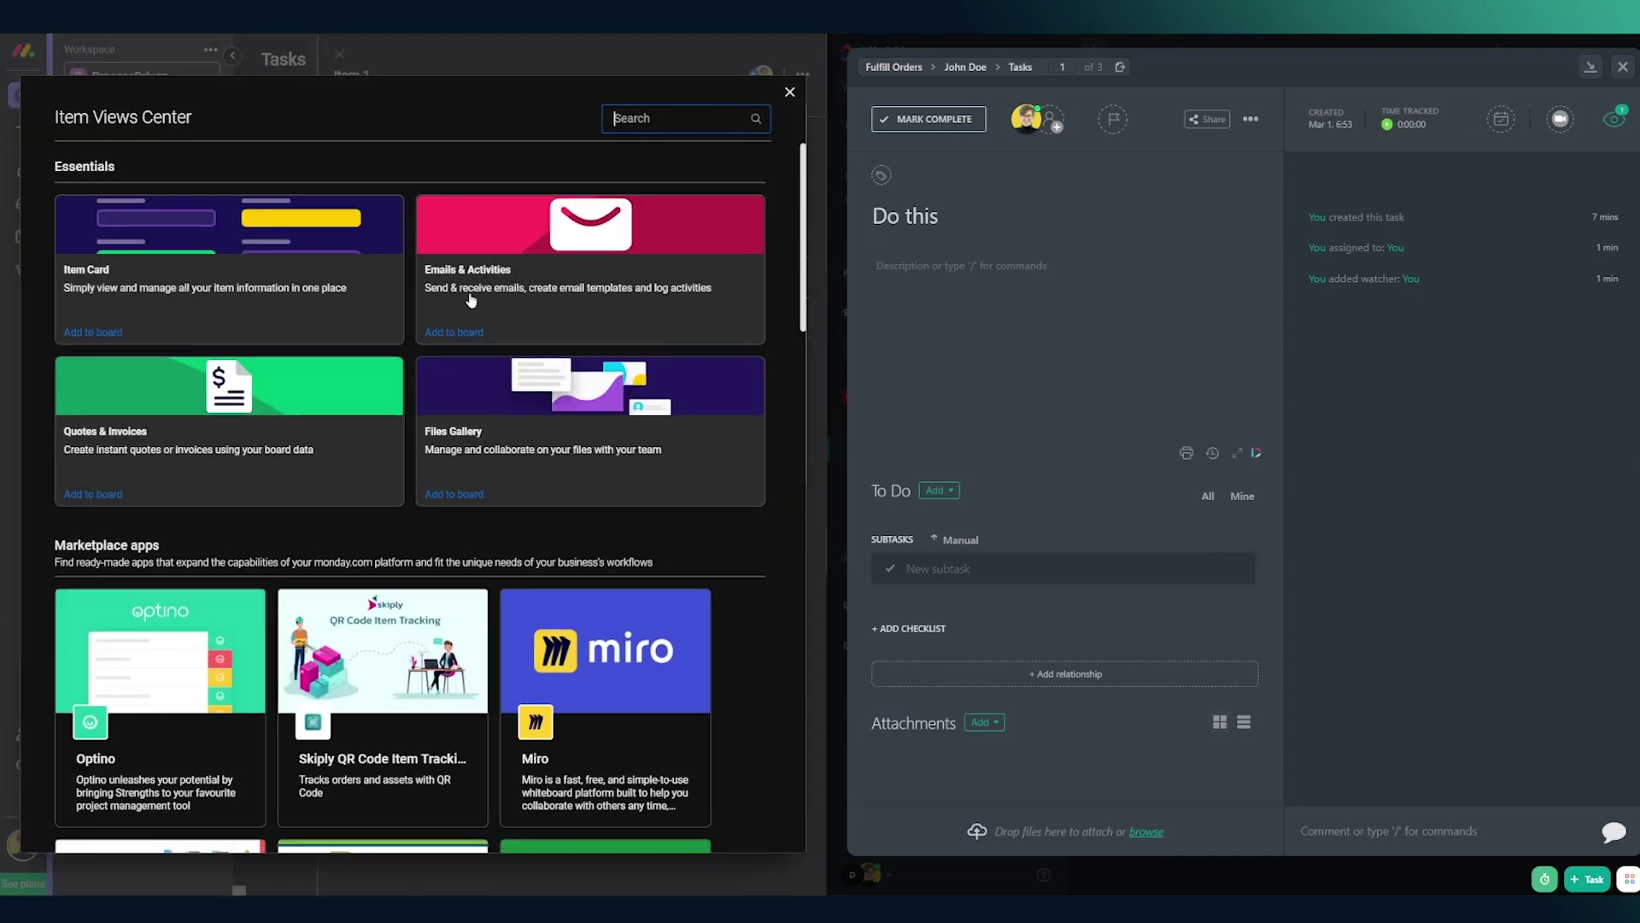
scroll(471, 300, down, 1)
scroll(471, 299, down, 2)
scroll(373, 278, up, 5)
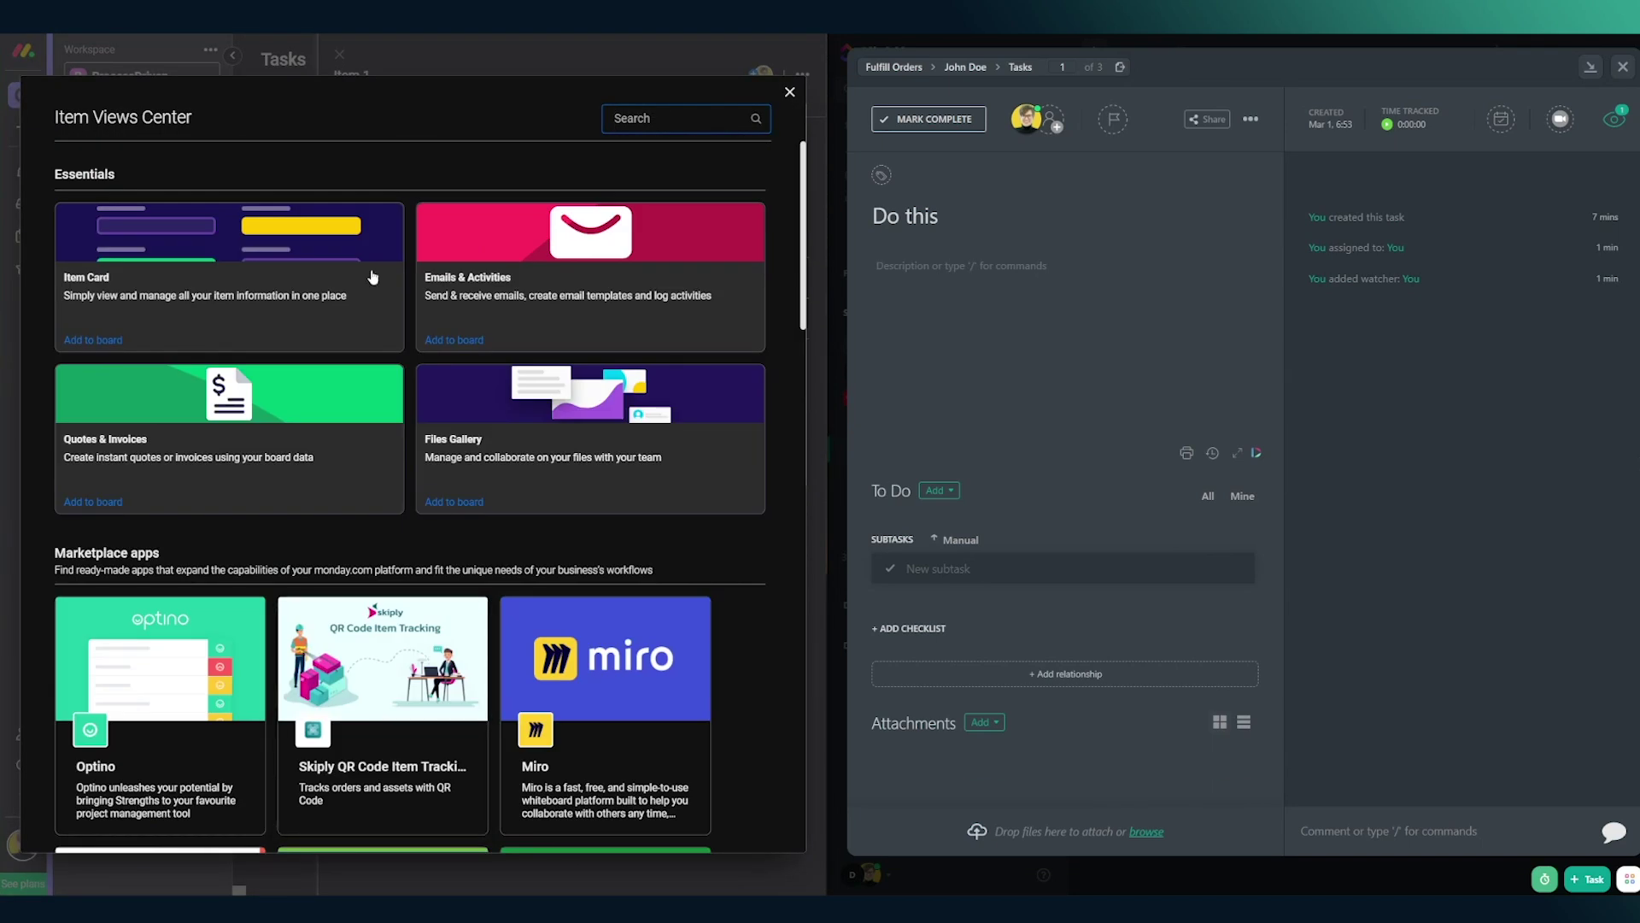
click(222, 299)
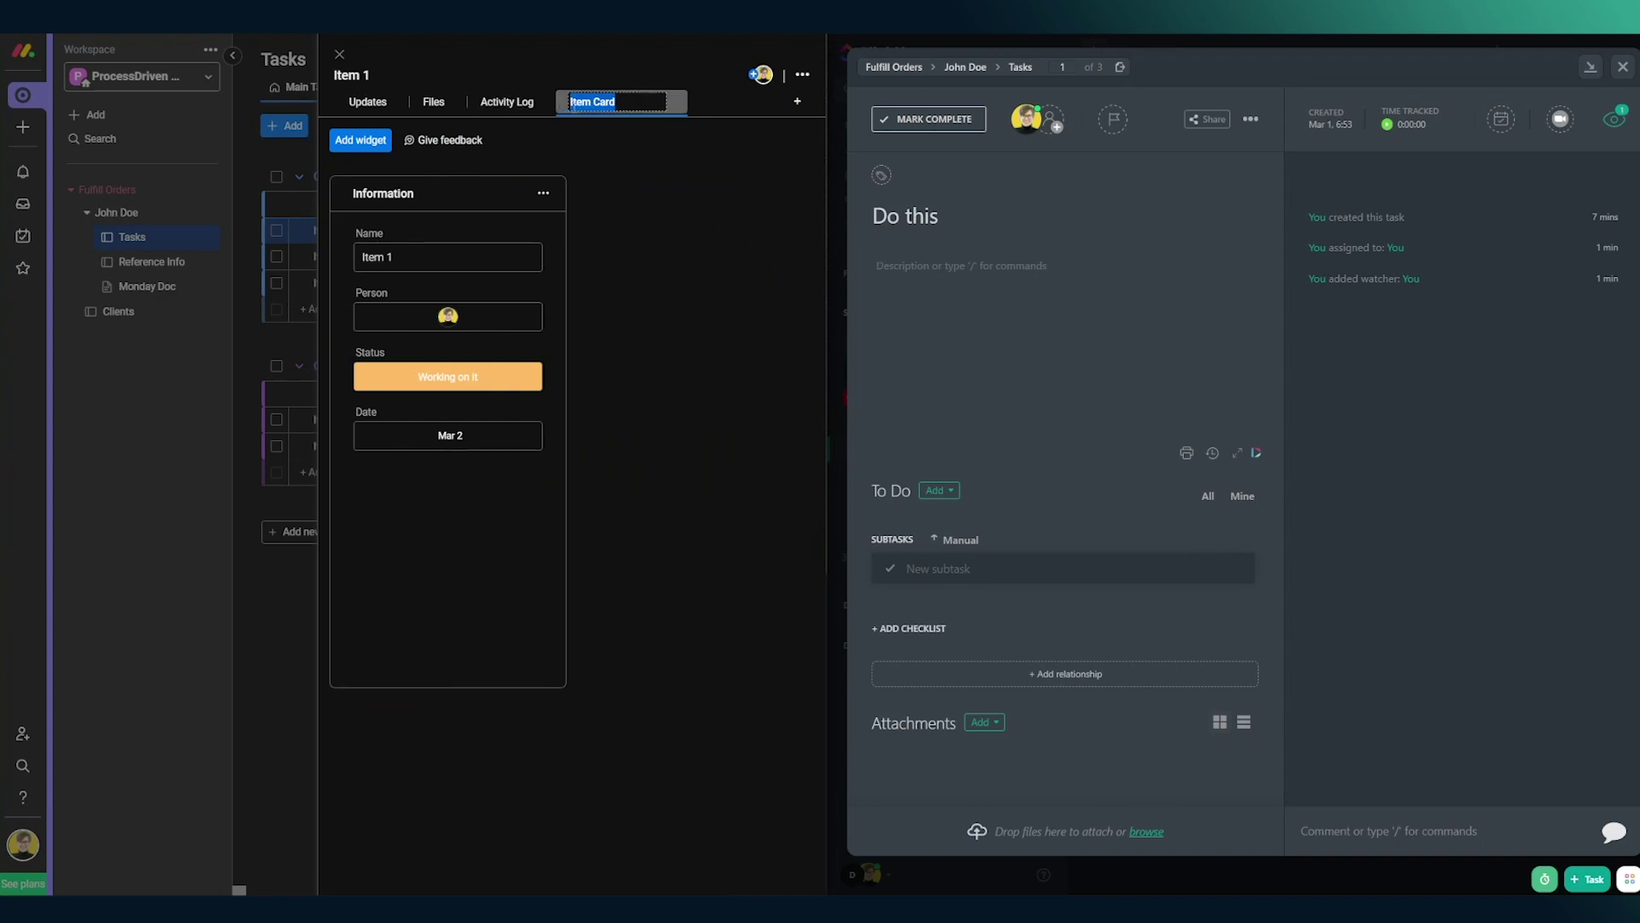
click(627, 253)
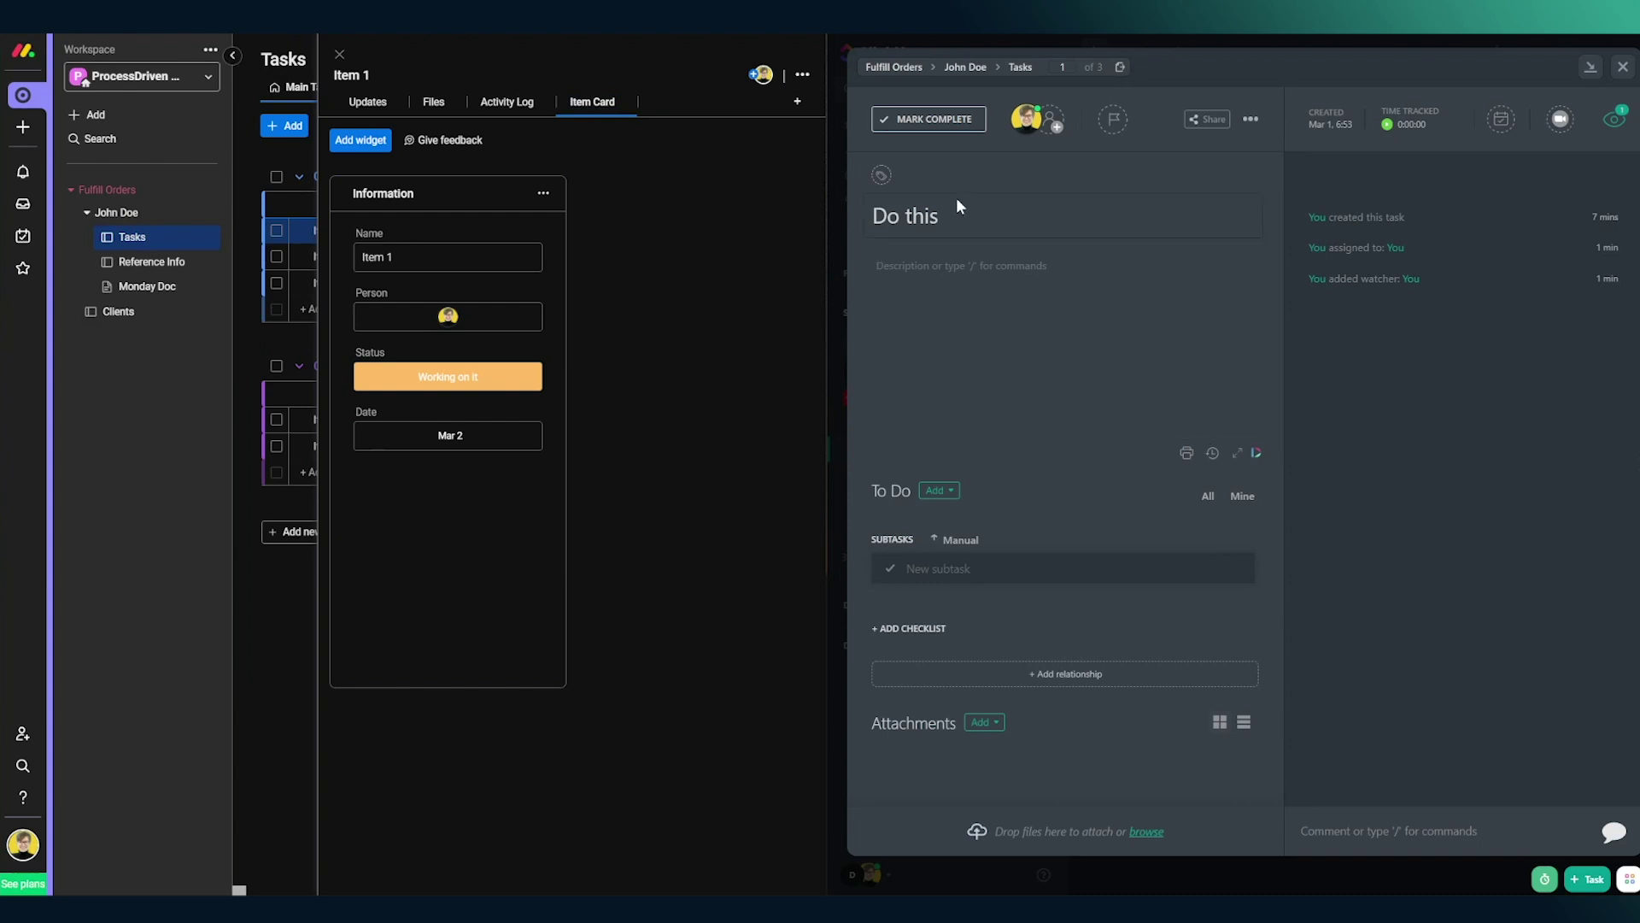
double_click(984, 222)
click(949, 568)
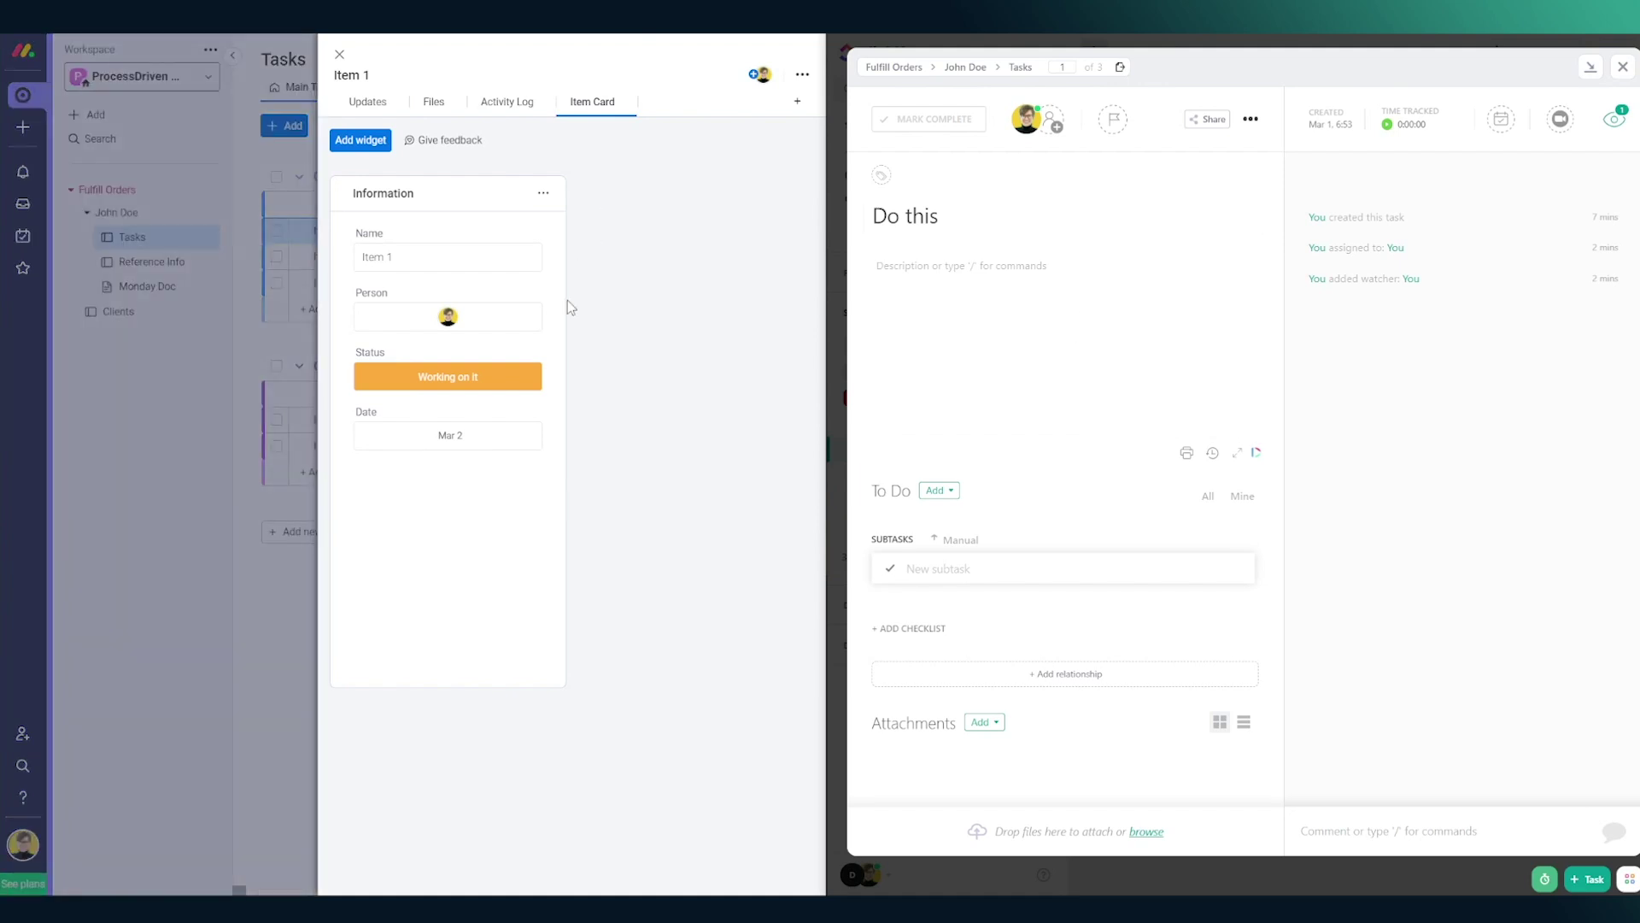
- Make the Information widget wider and shorter, and rename Item 1 to ';lk;l'
drag(565, 686, 612, 540)
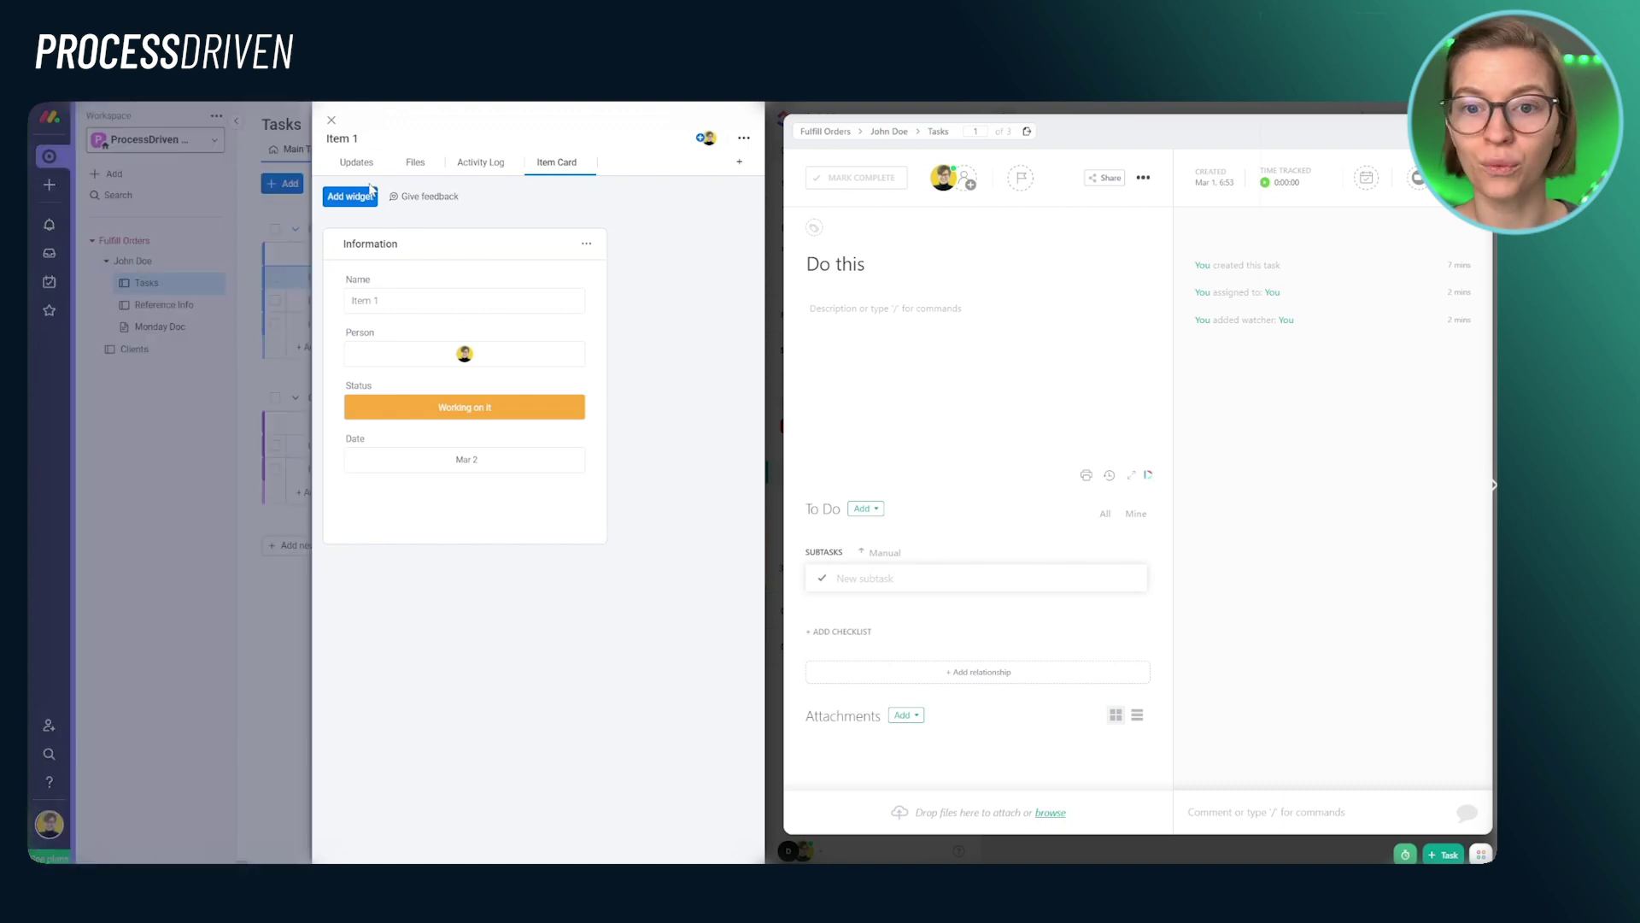
click(357, 139)
key(ctrl+a)
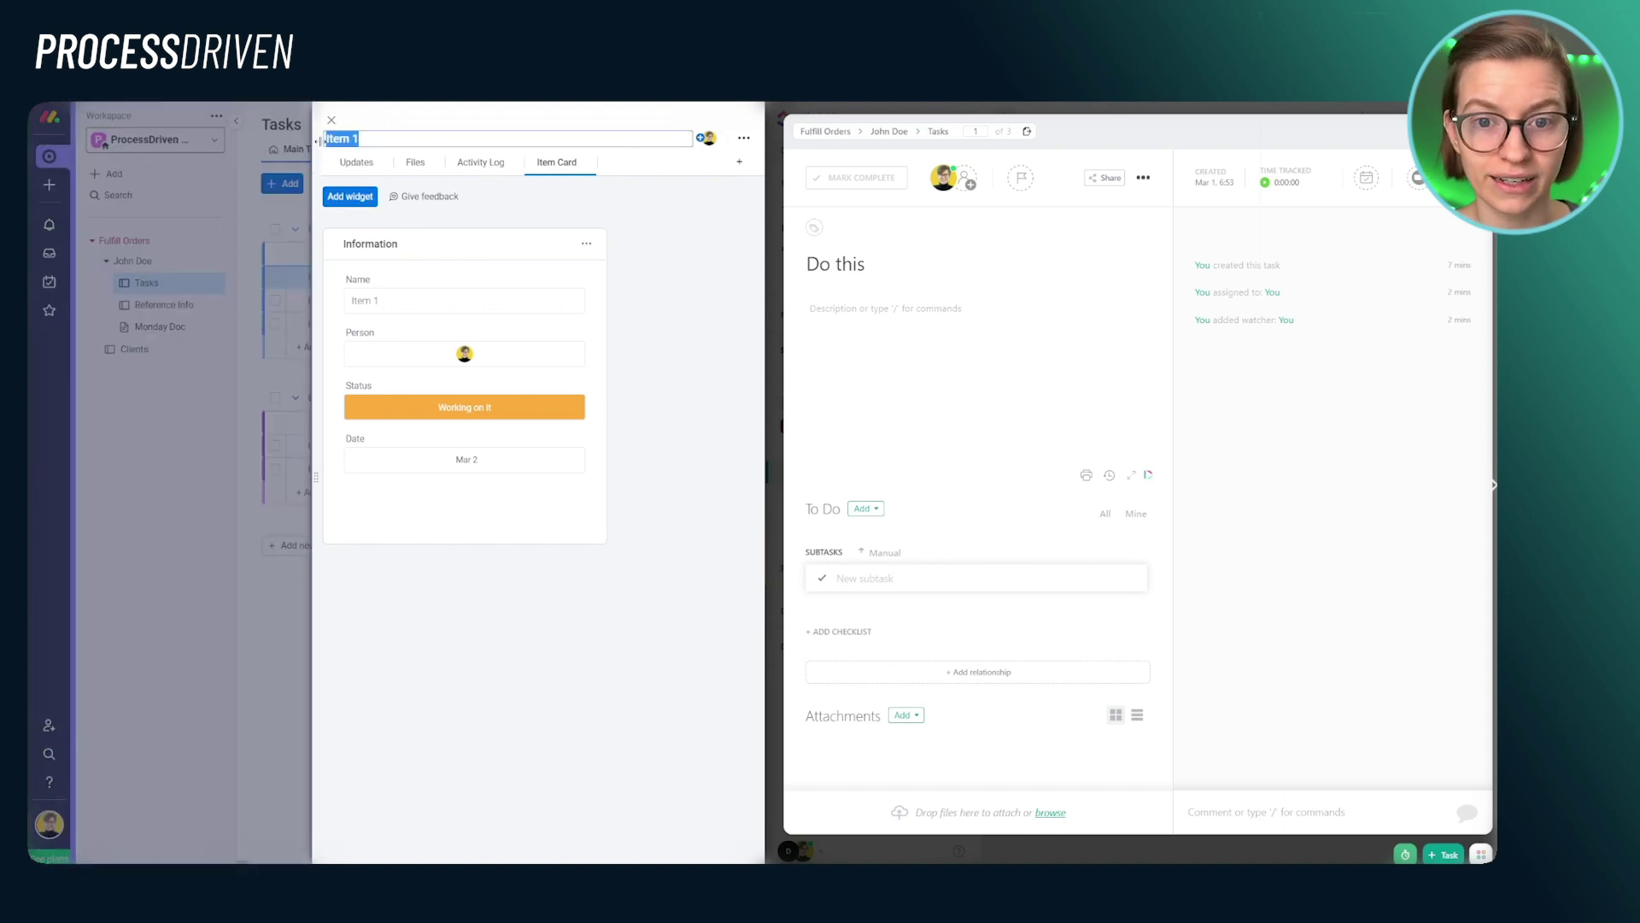
text(;lk;l)
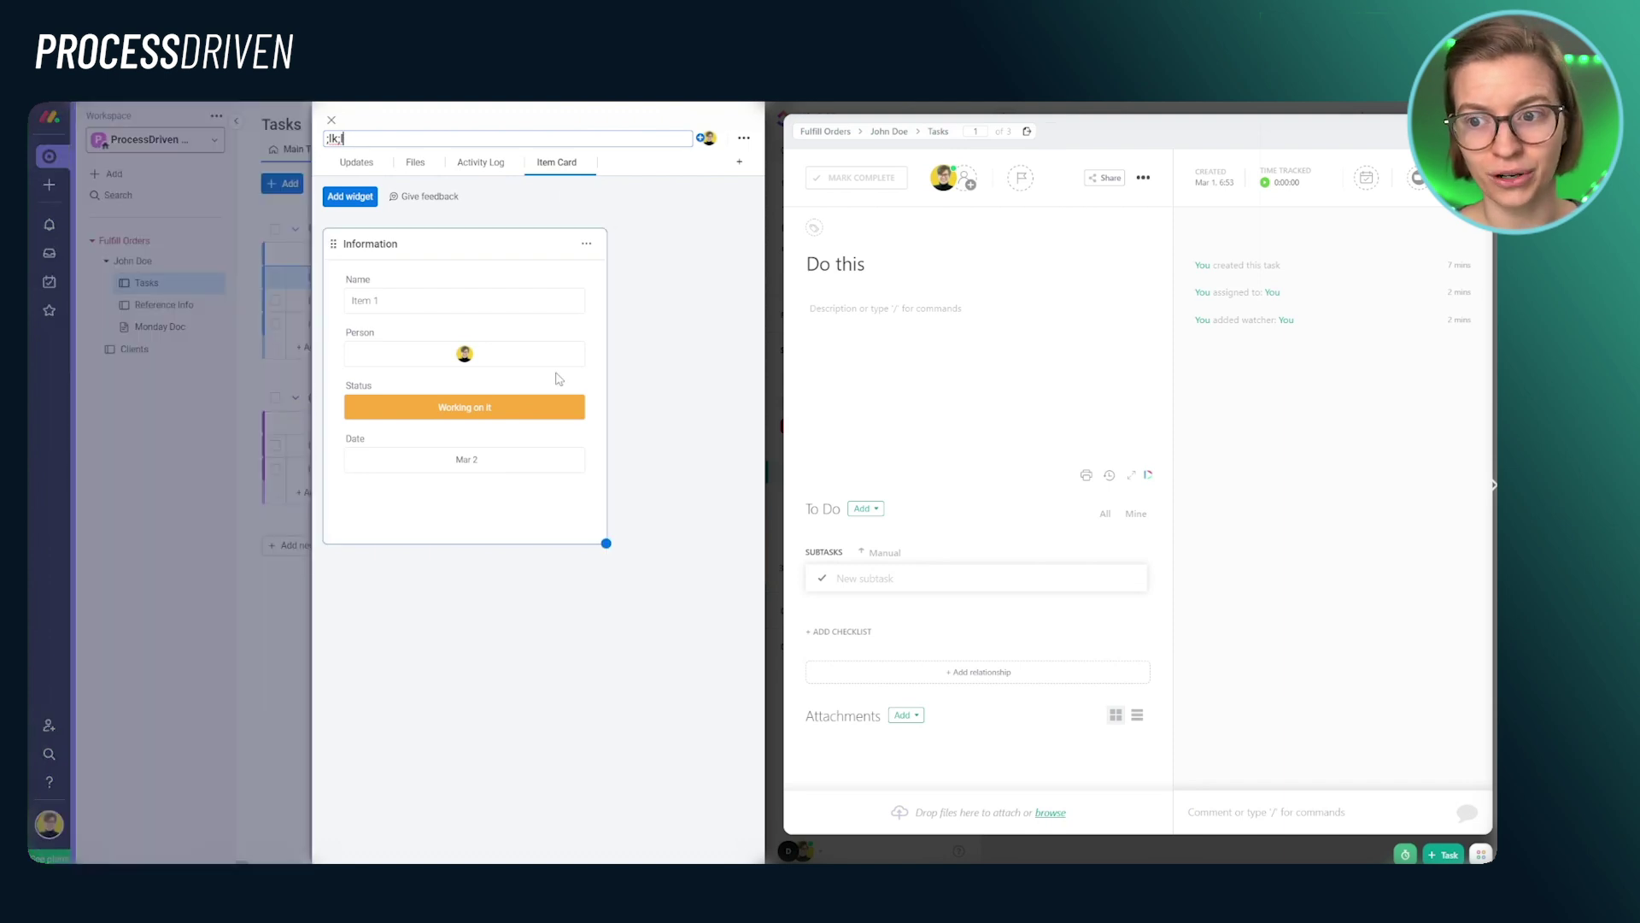
click(927, 304)
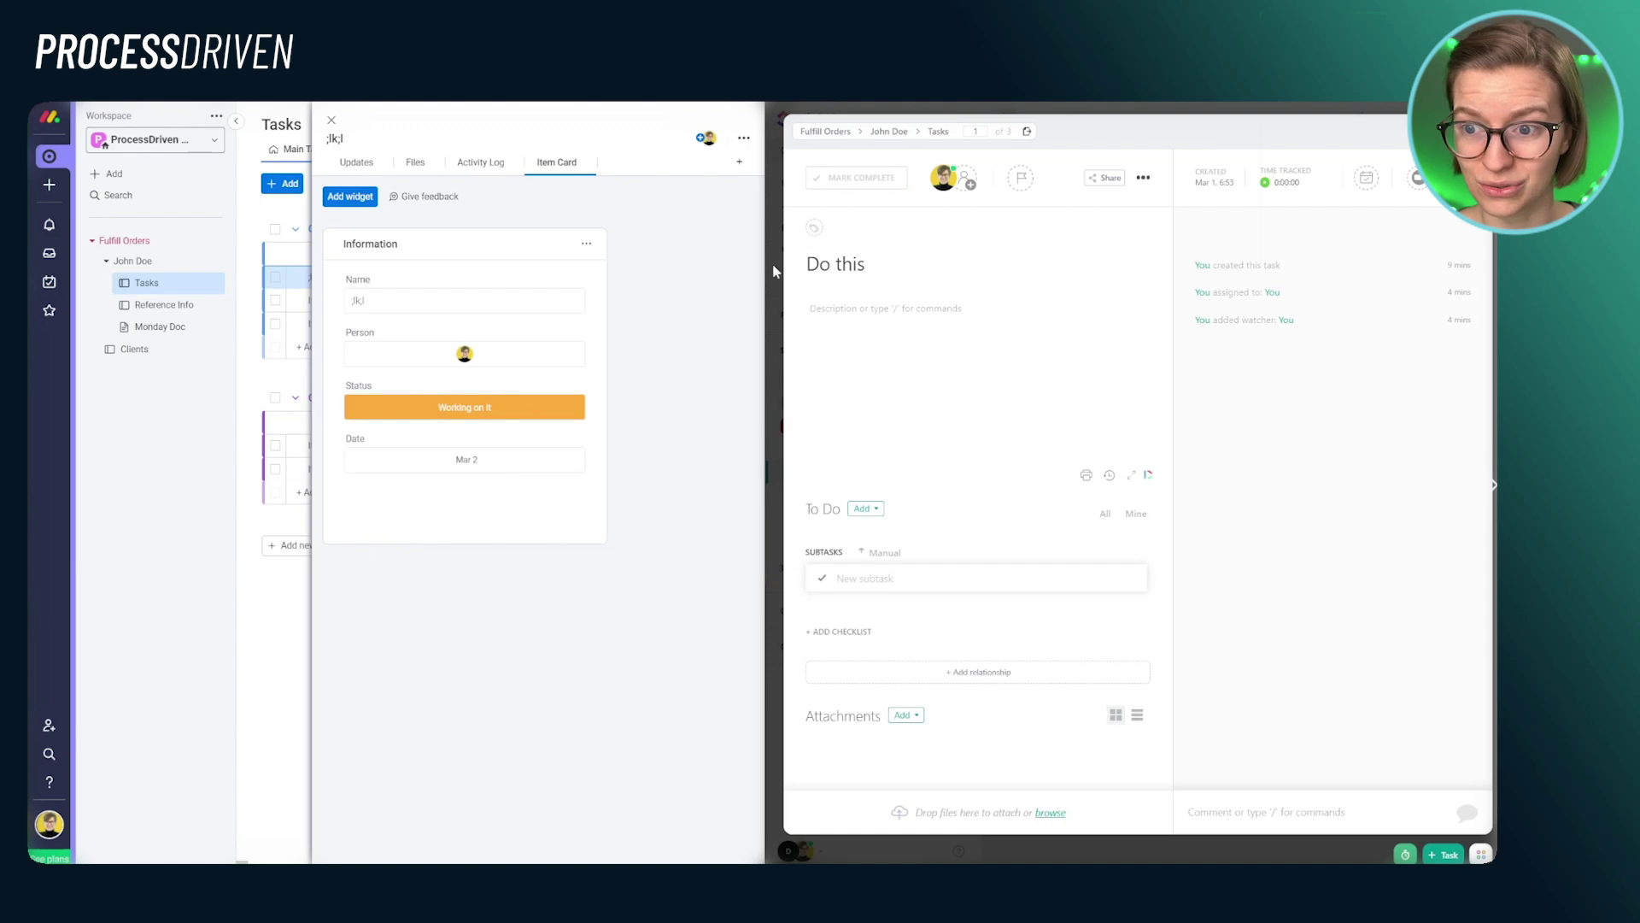
- Open monday.com's Activity Log and browse ClickUp's activity type filter list
click(480, 163)
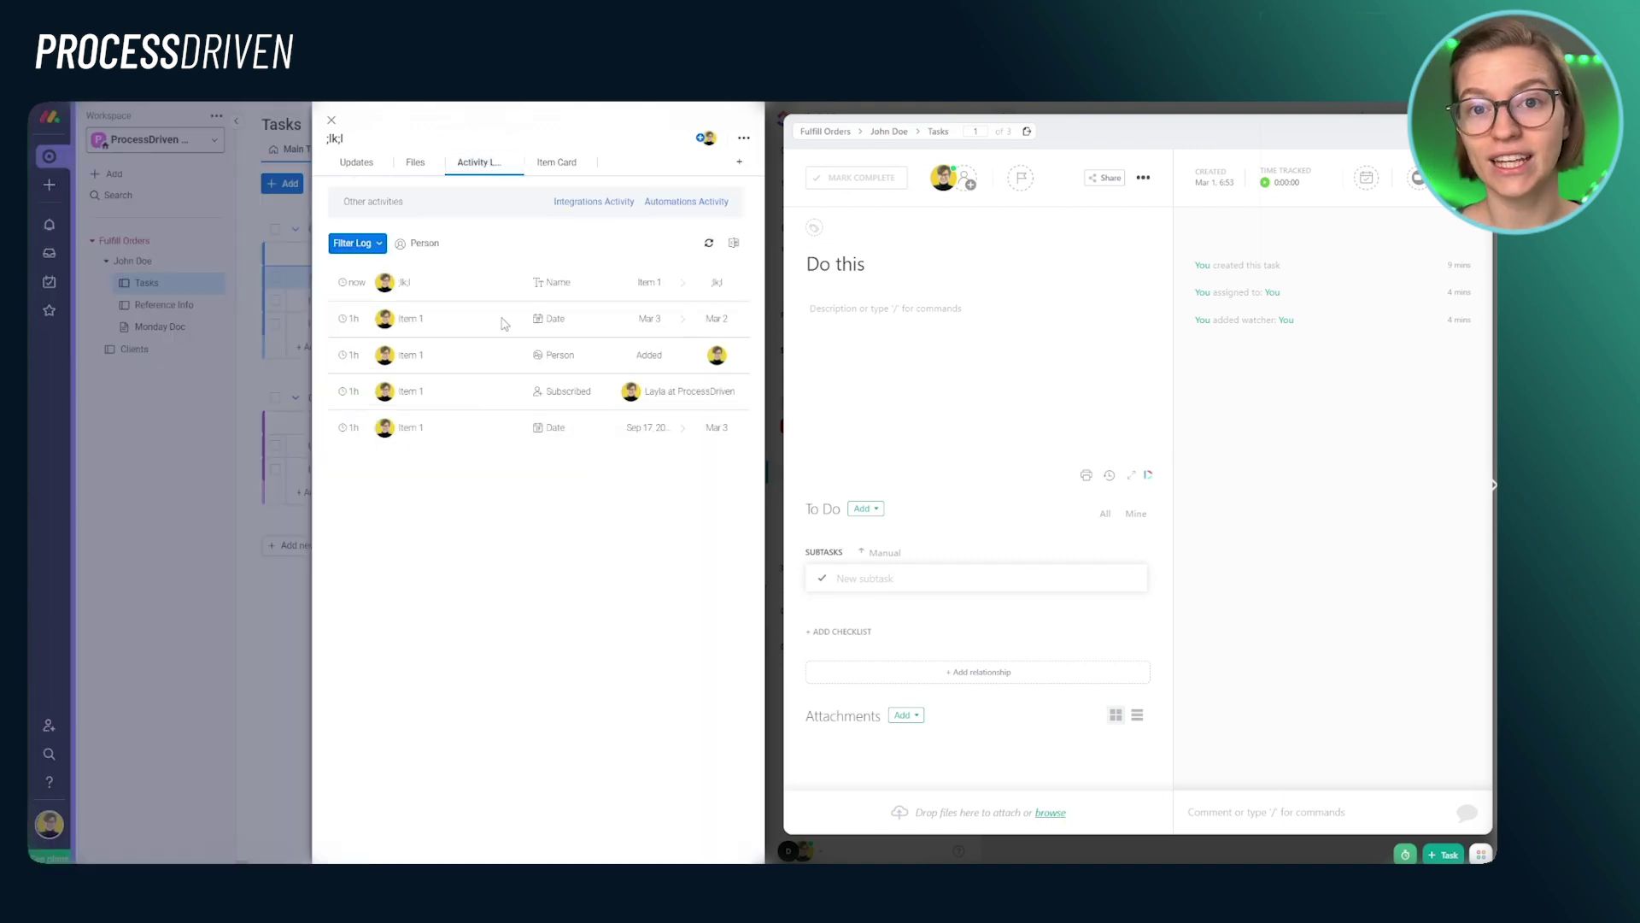
mouse_move(1299, 335)
mouse_down()
mouse_move(1196, 319)
mouse_move(1196, 264)
mouse_move(1282, 322)
mouse_move(1290, 360)
mouse_up()
mouse_move(1242, 235)
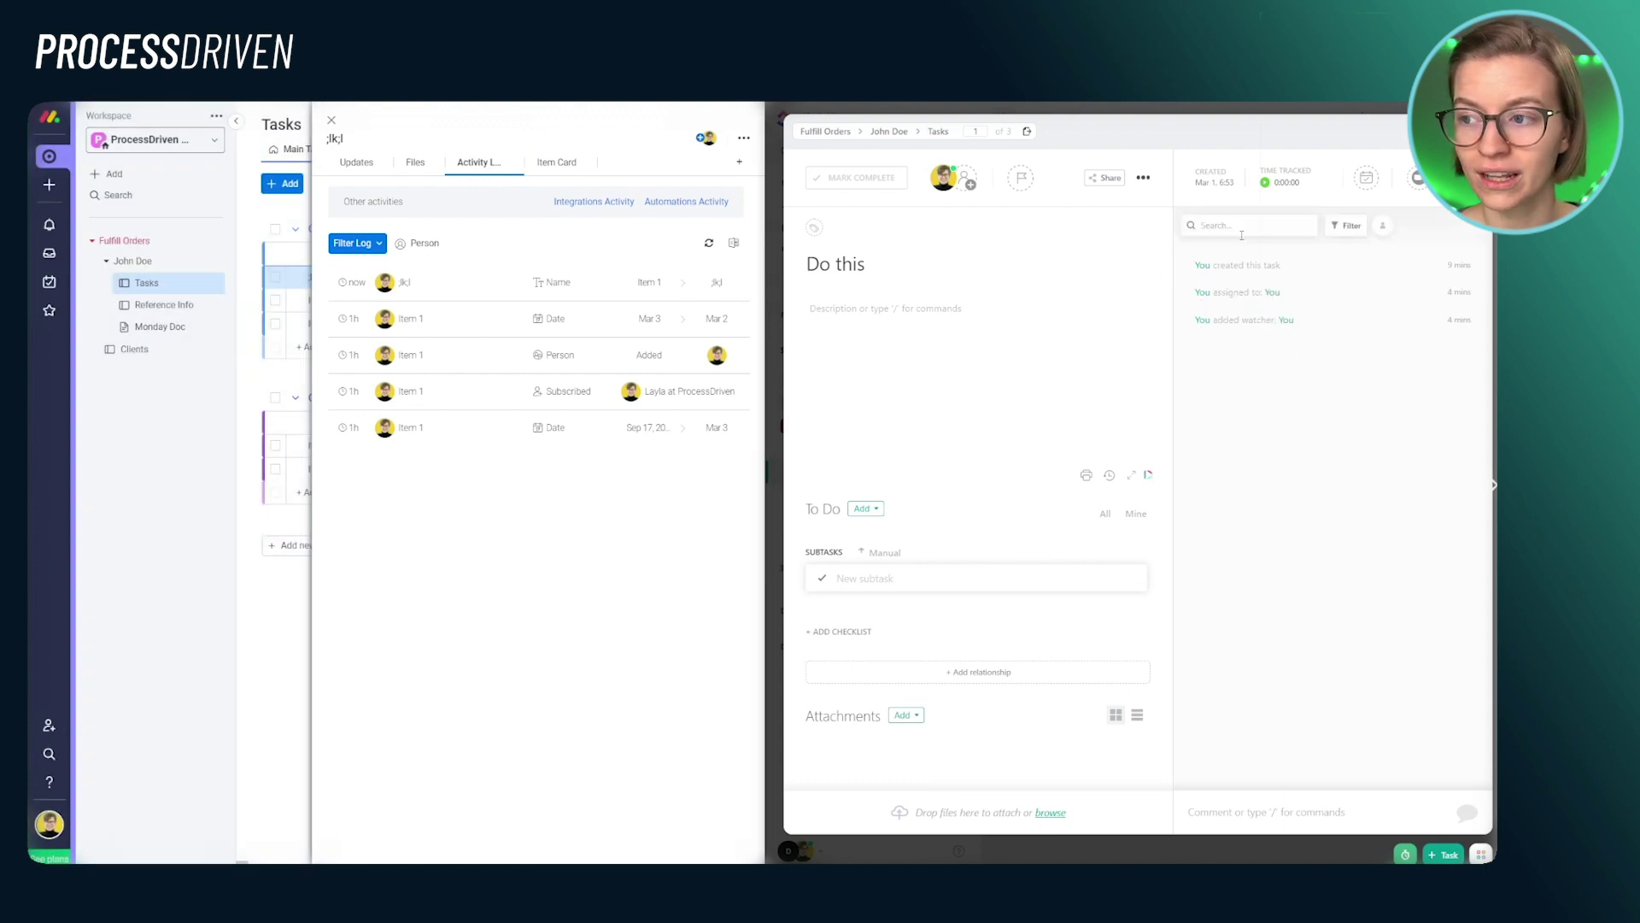
click(1343, 226)
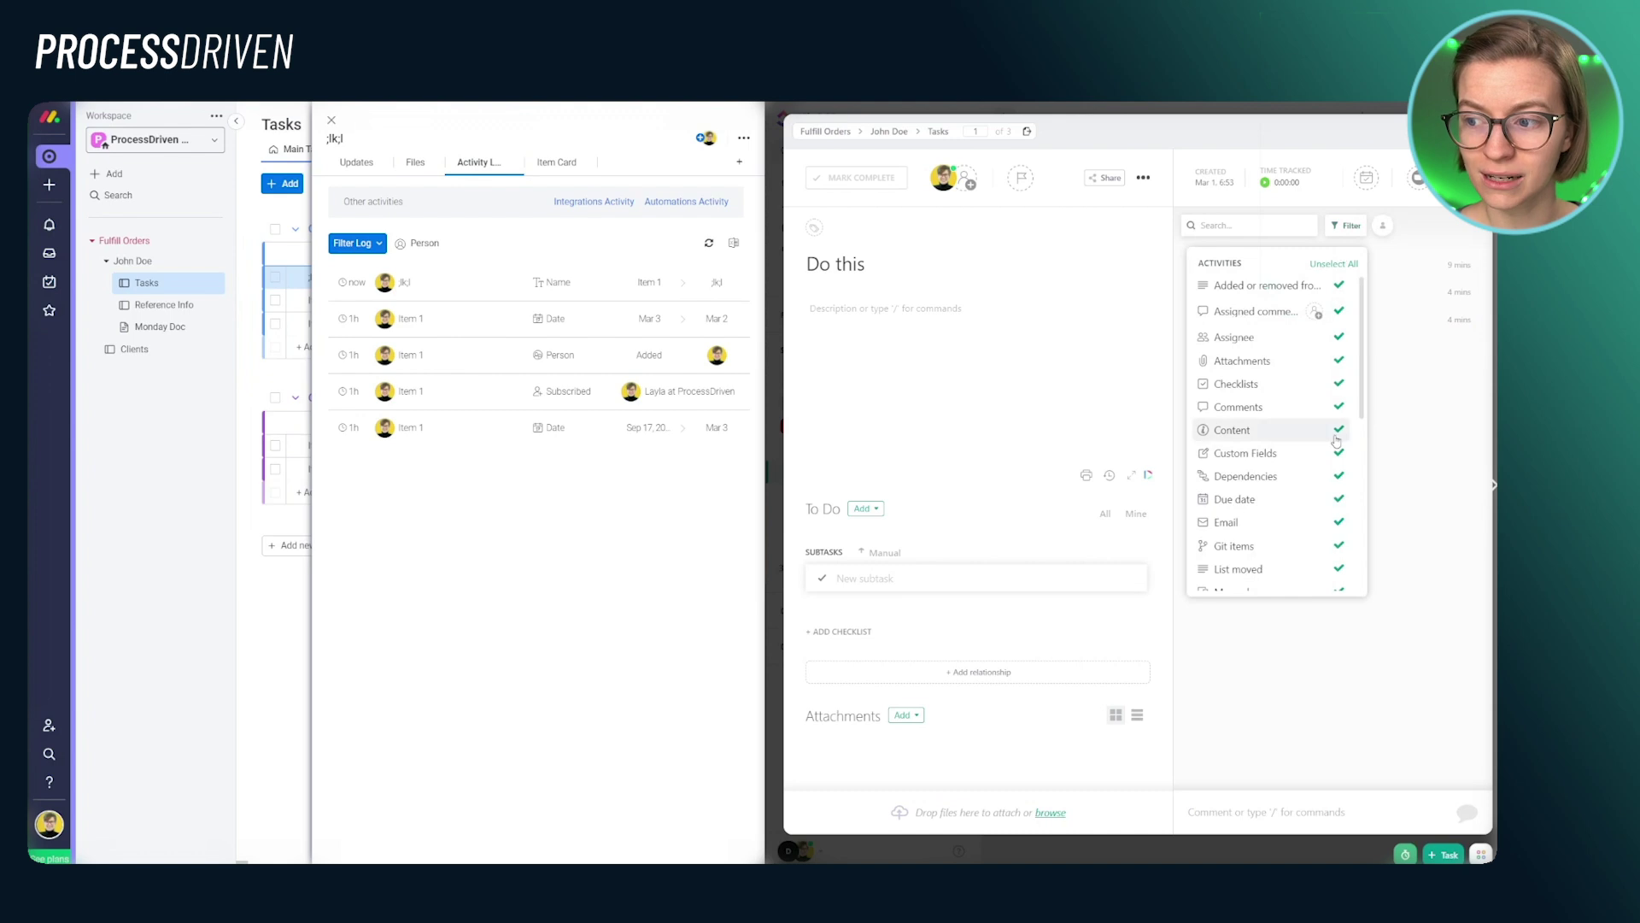
click(1433, 418)
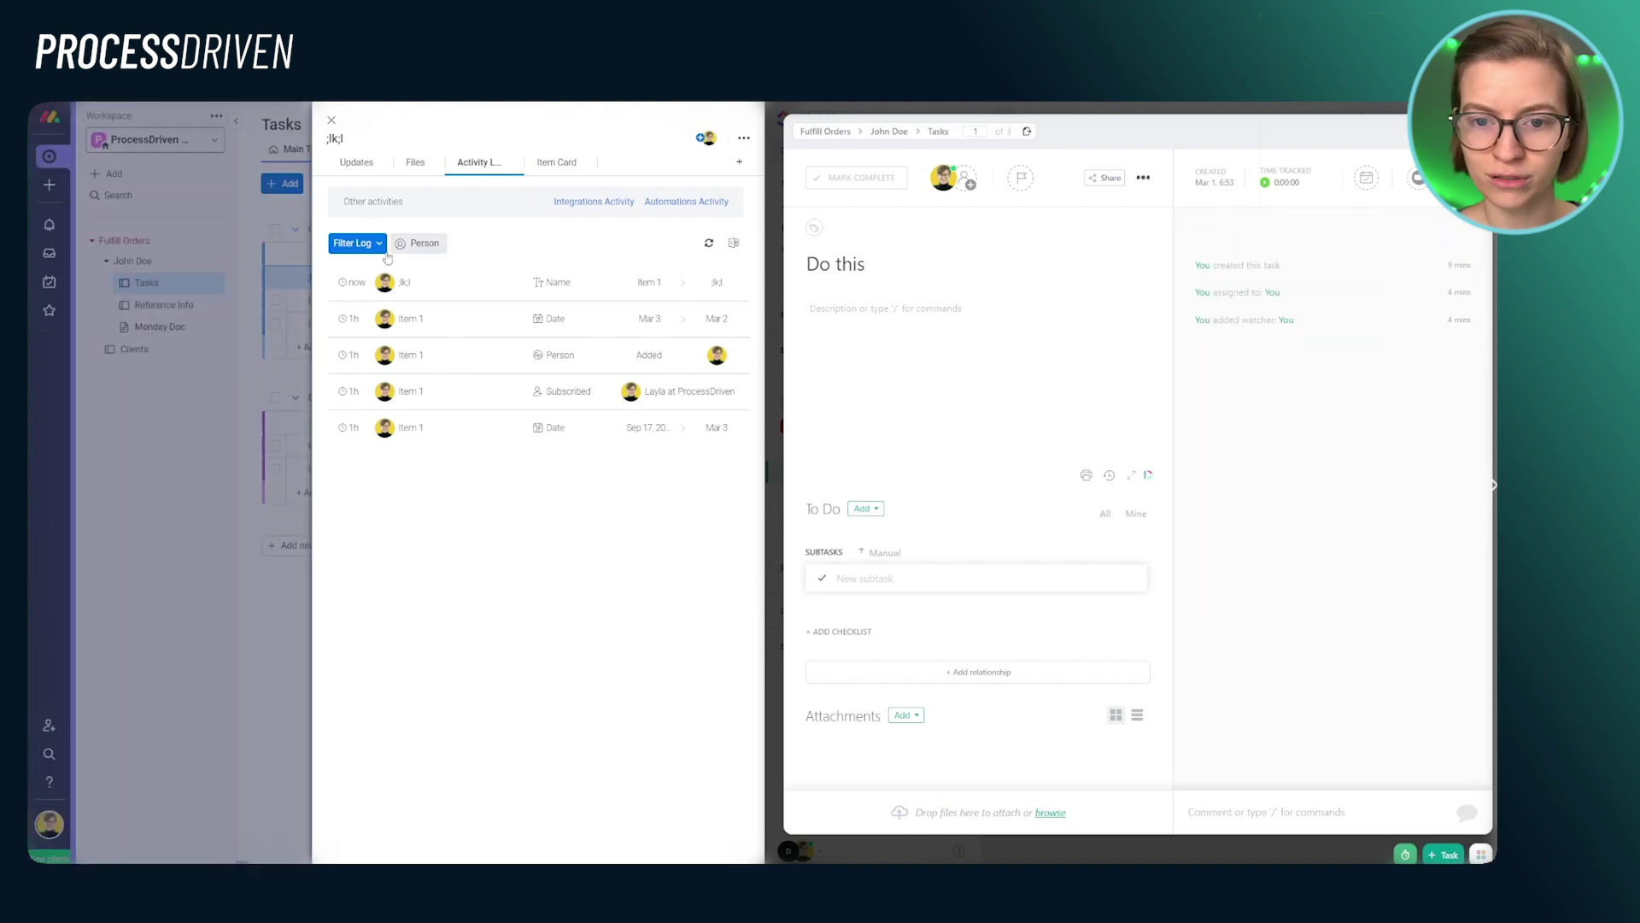
- Open and close monday.com's Filter Log options twice
click(353, 243)
click(556, 484)
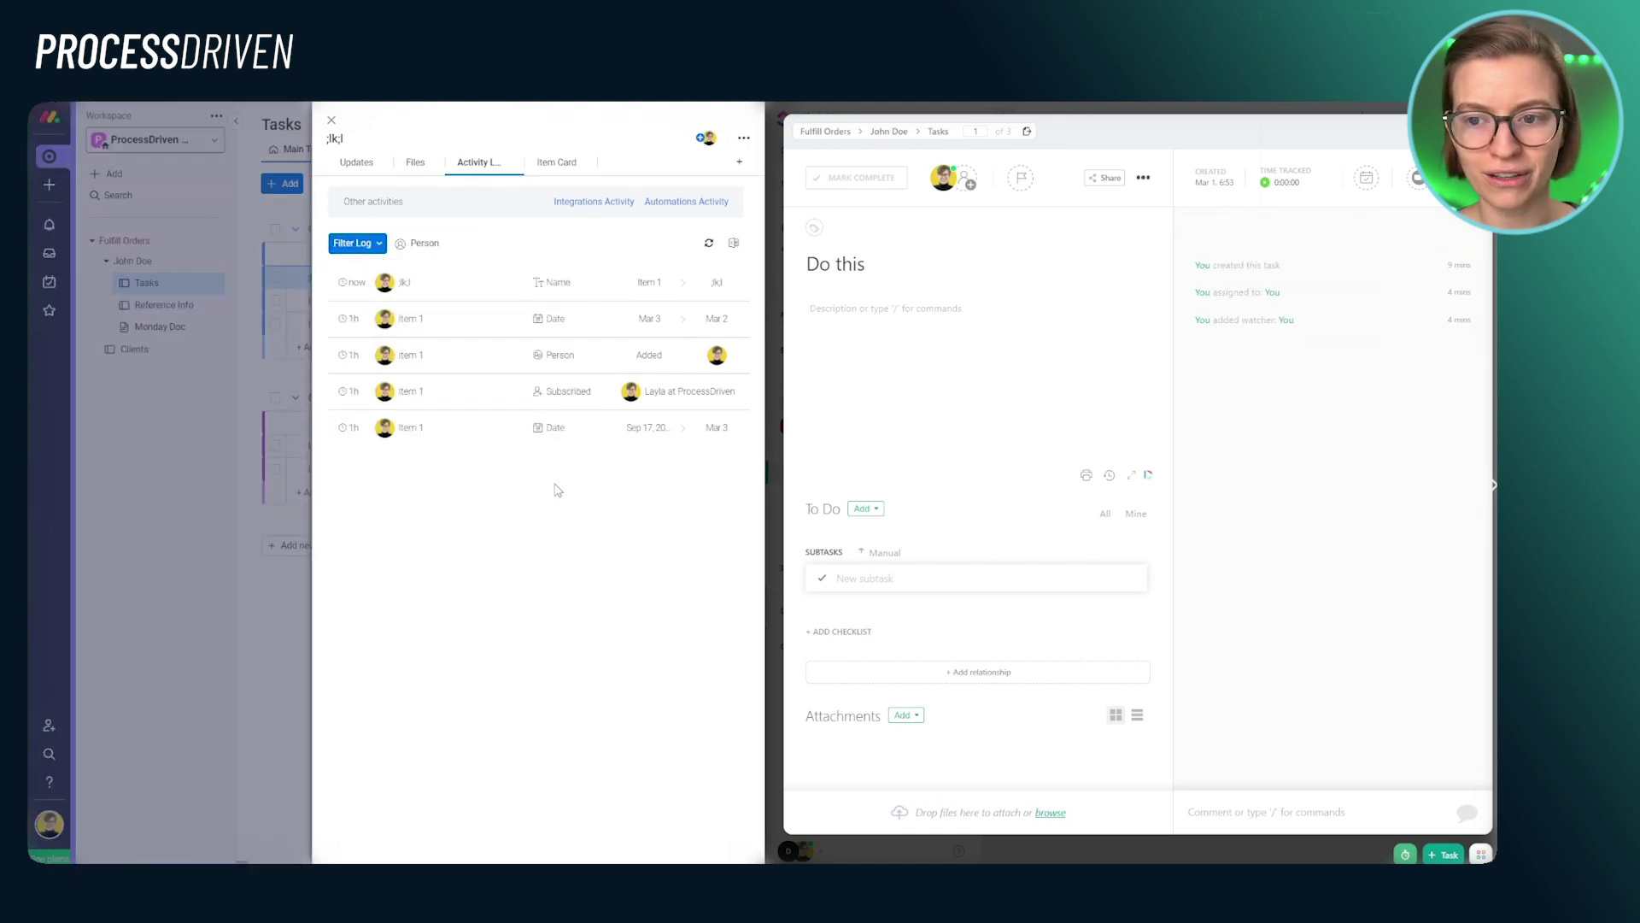
click(380, 246)
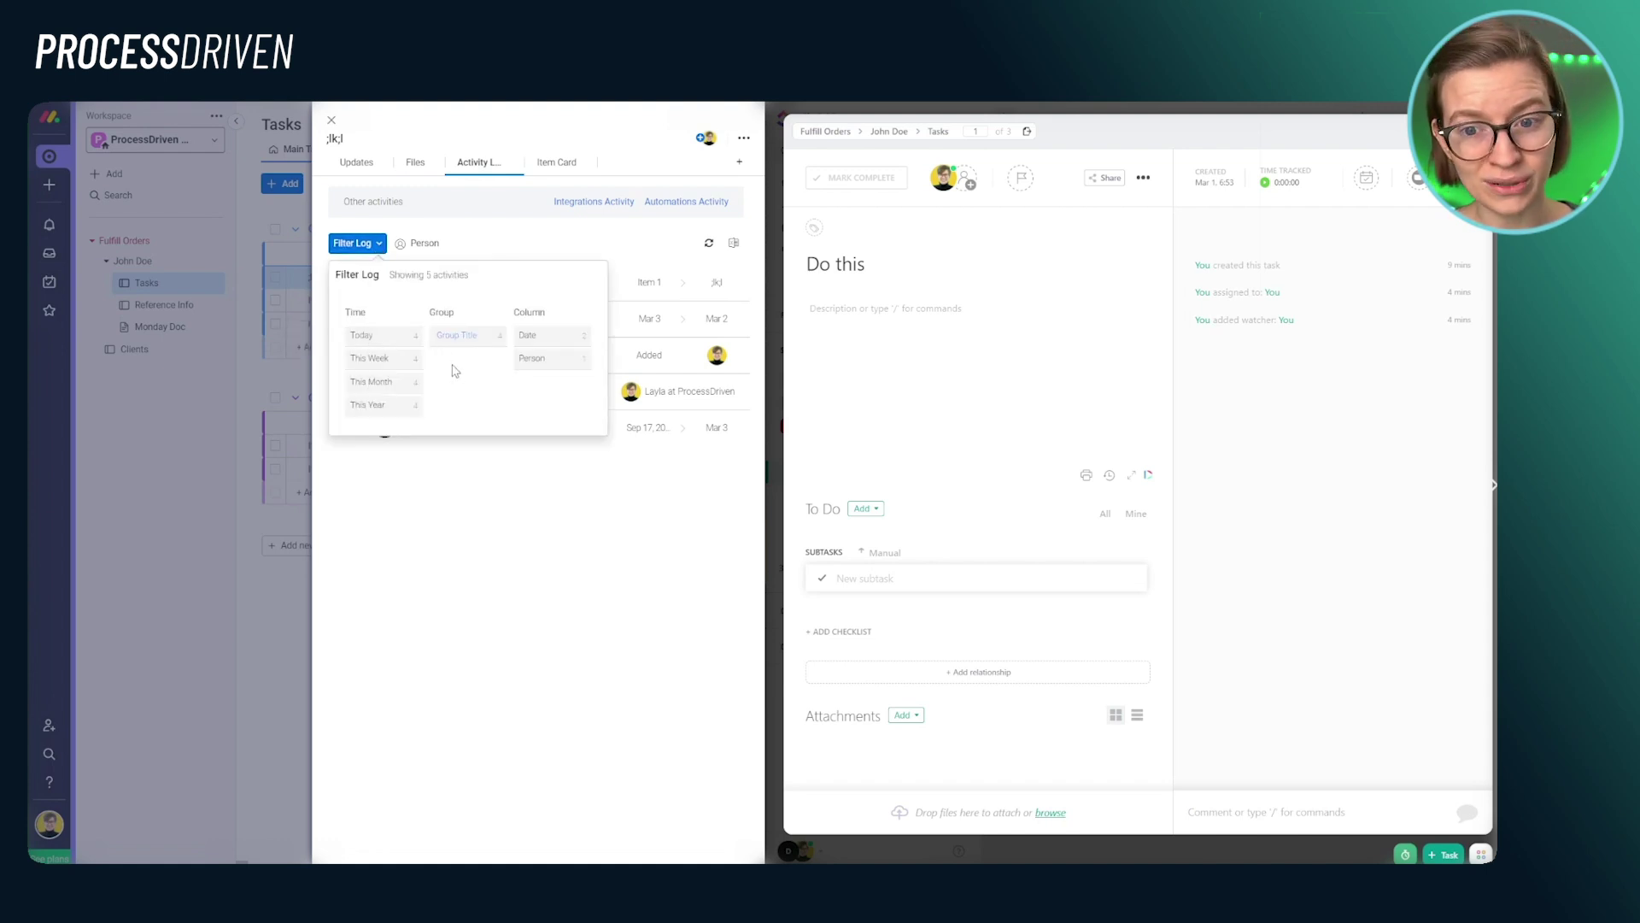
click(629, 491)
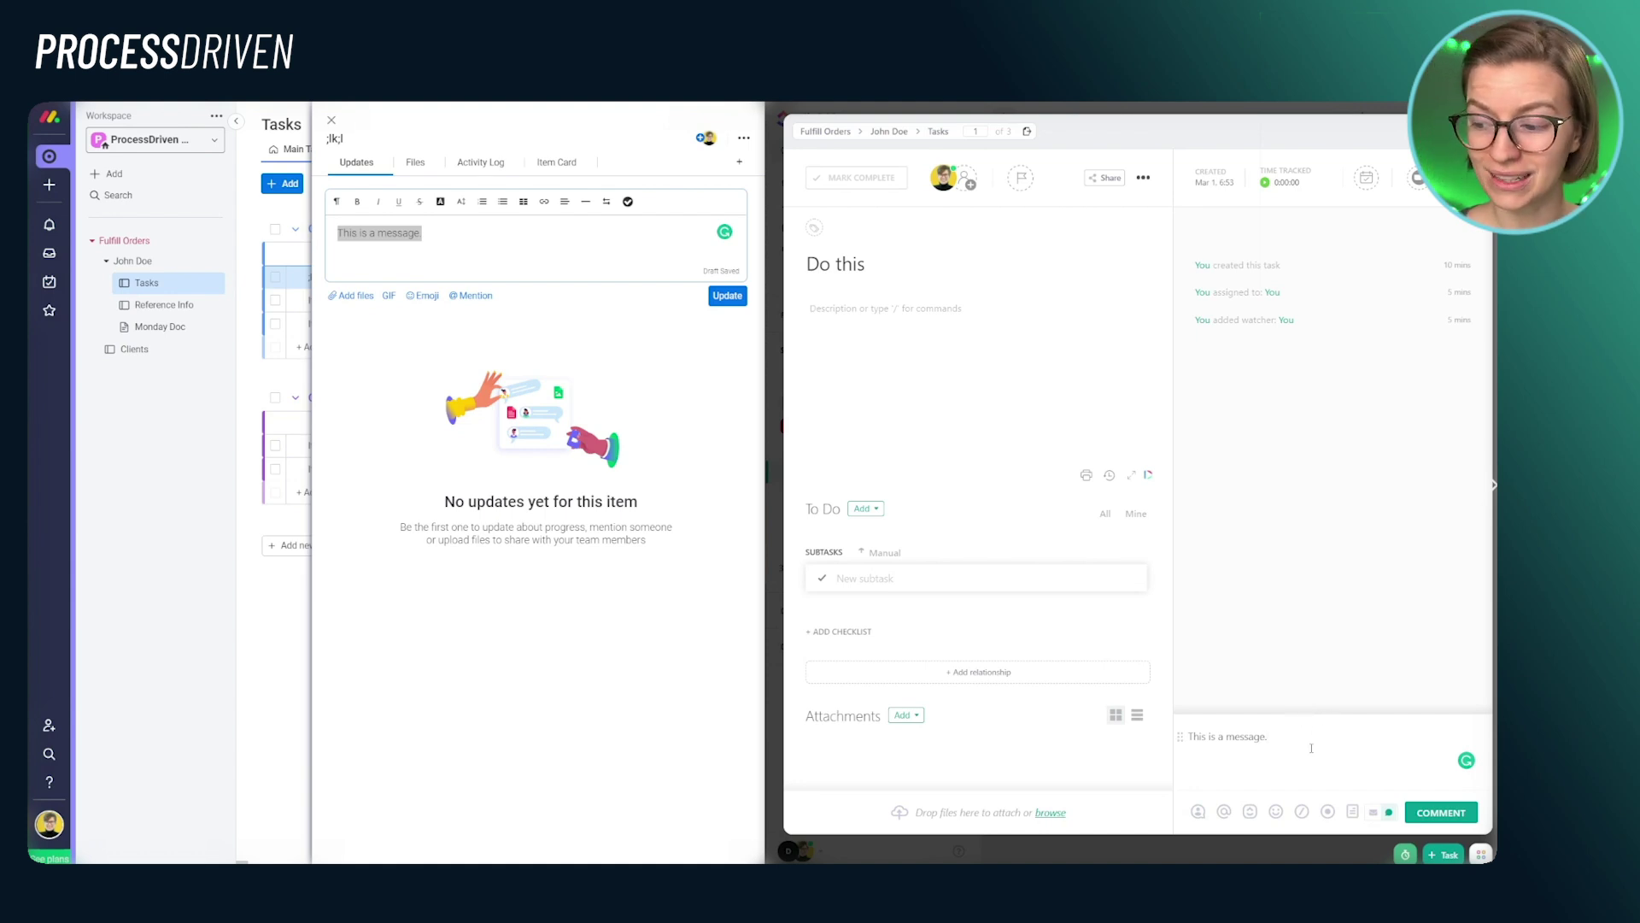
- Select the comment and update drafts to see formatting, and add a new line to monday's update
drag(1311, 748, 1185, 737)
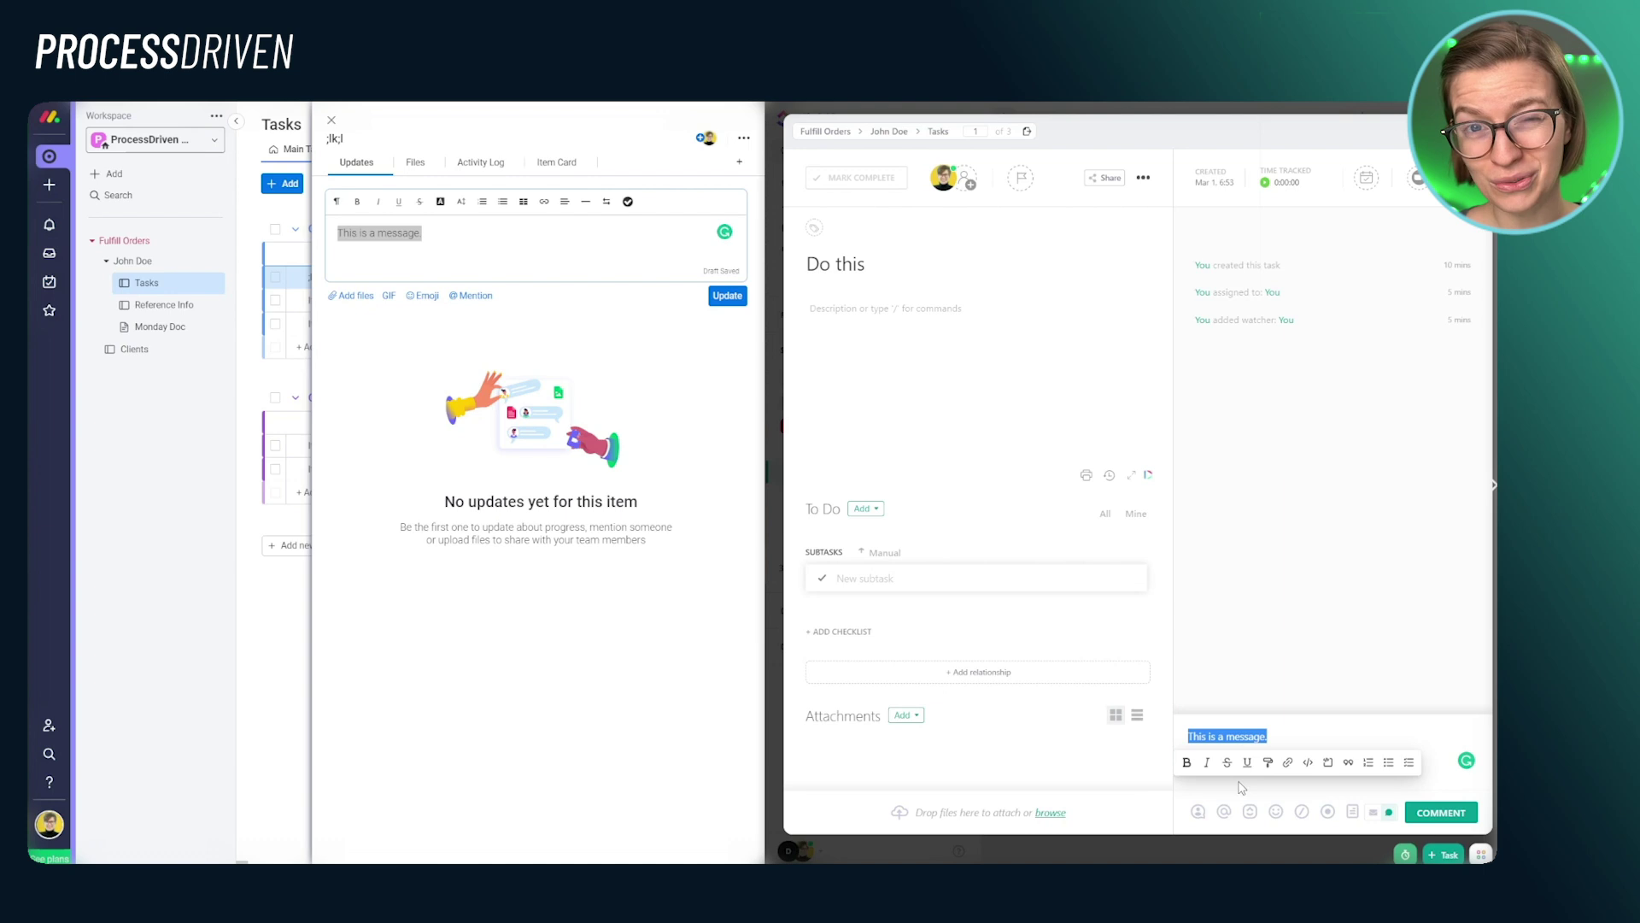
click(1271, 738)
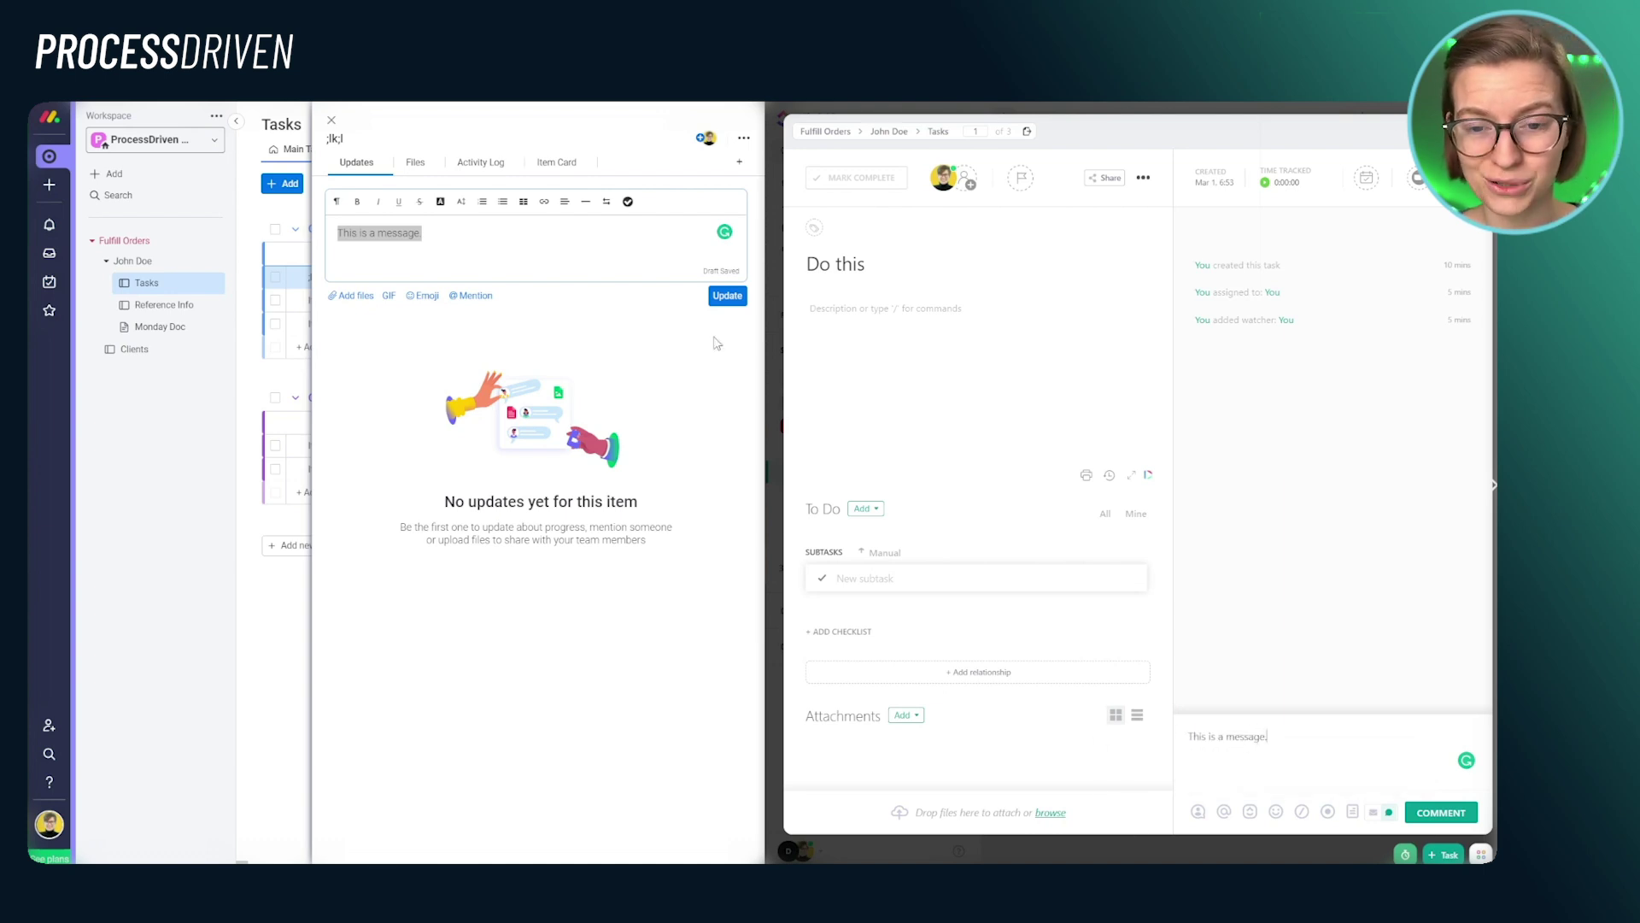
triple_click(367, 244)
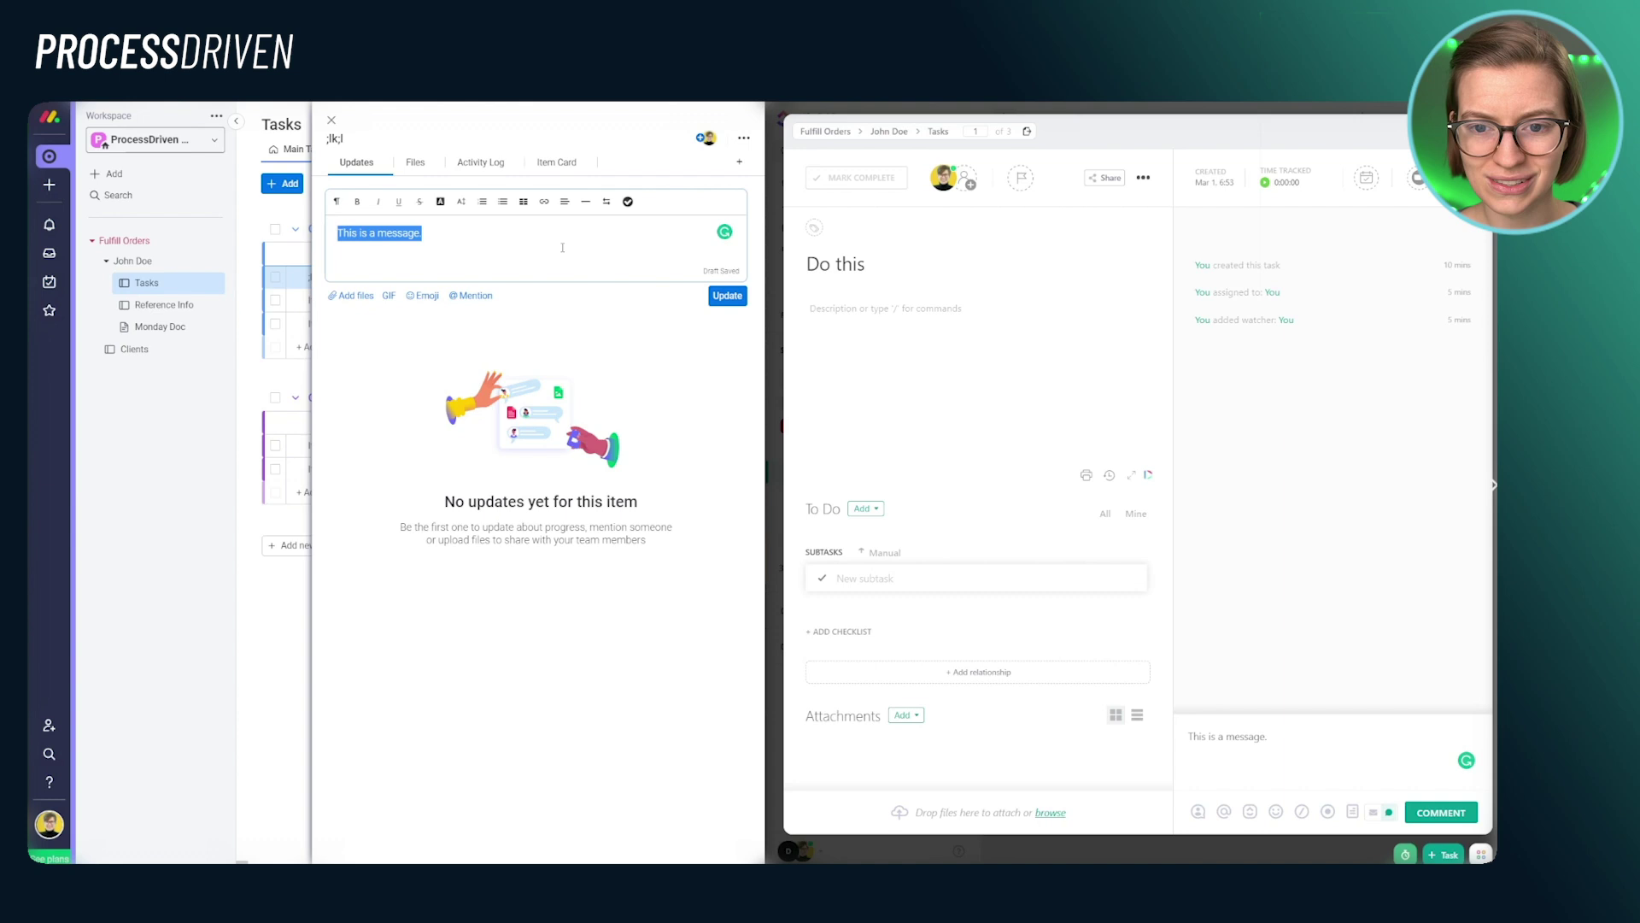
click(361, 276)
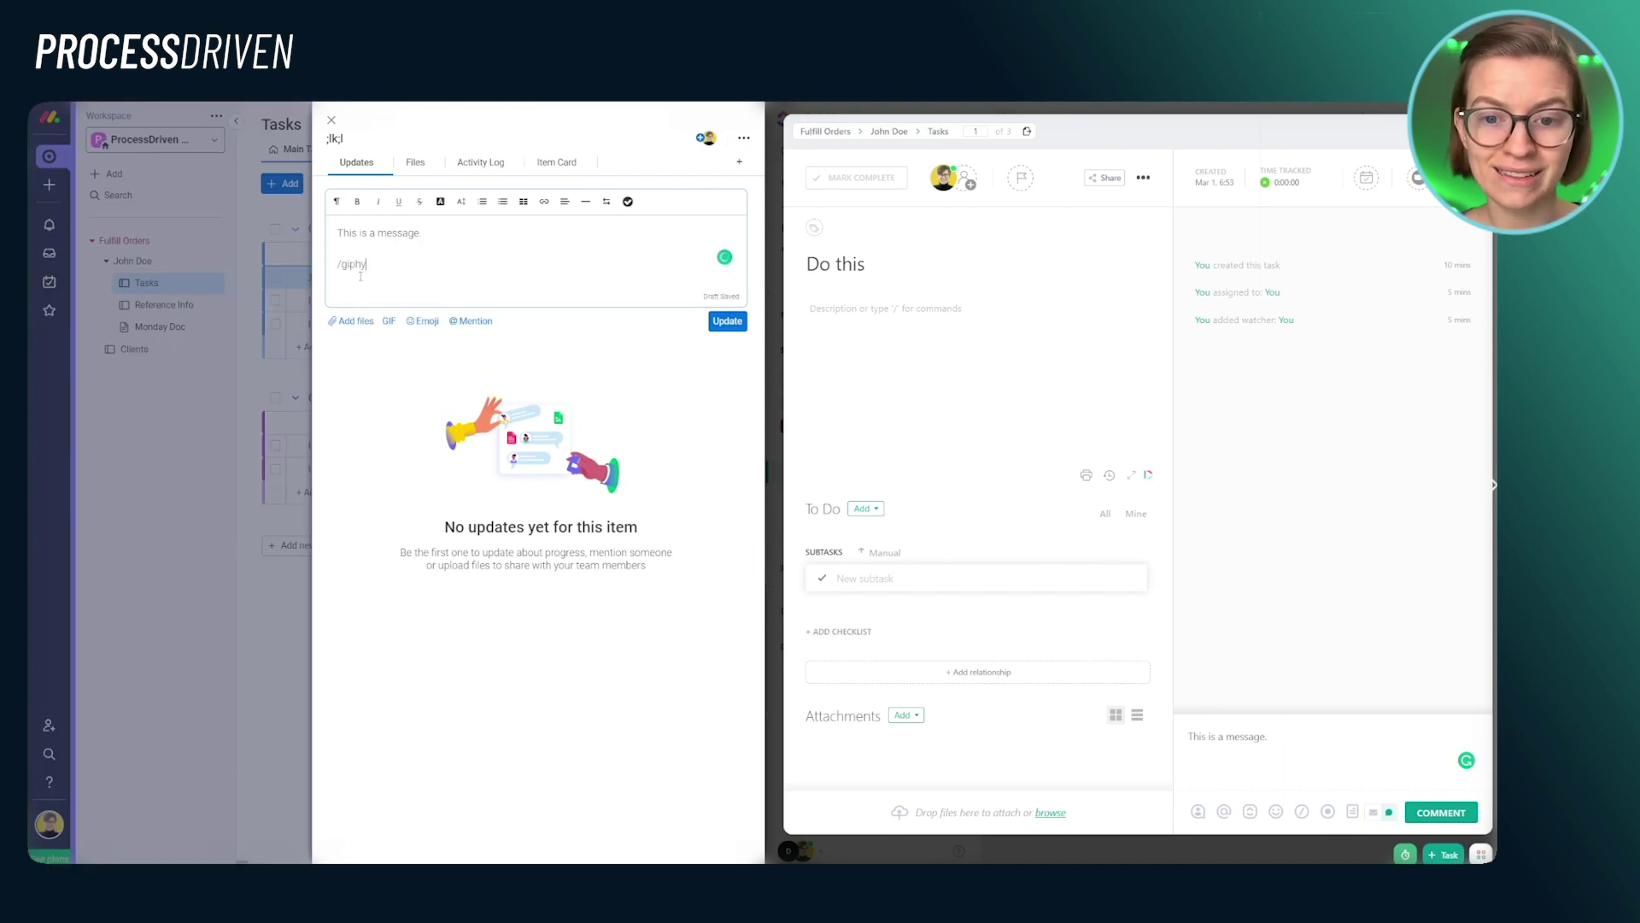
- Use /giphy in ClickUp's comment to search GIFs for 'yes'
click(1178, 768)
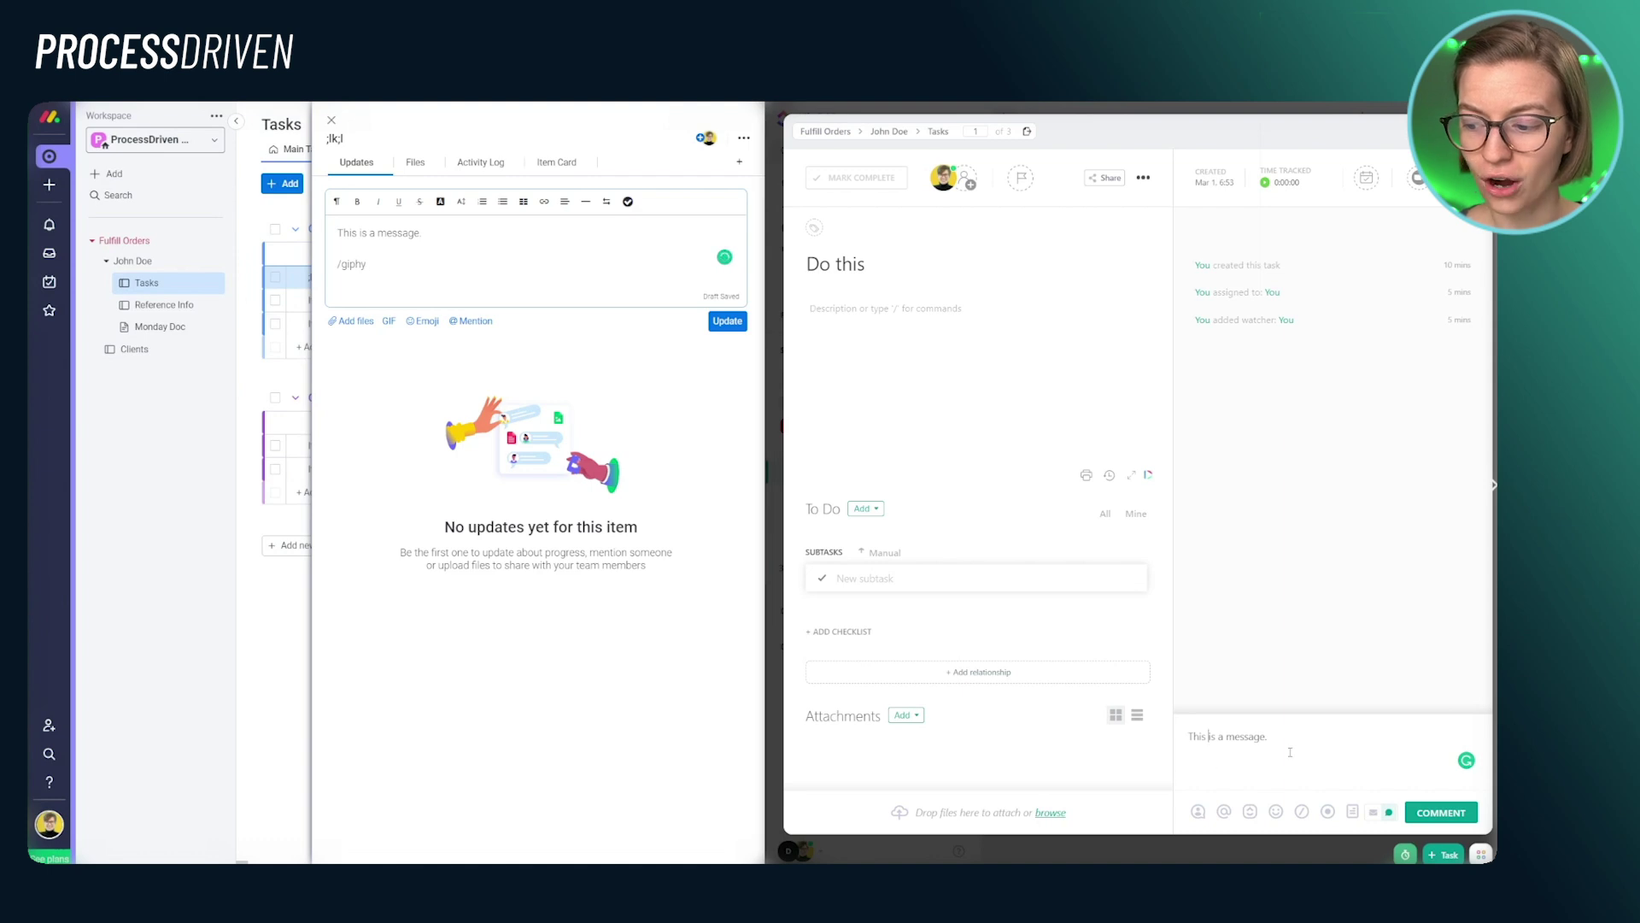
key(Return)
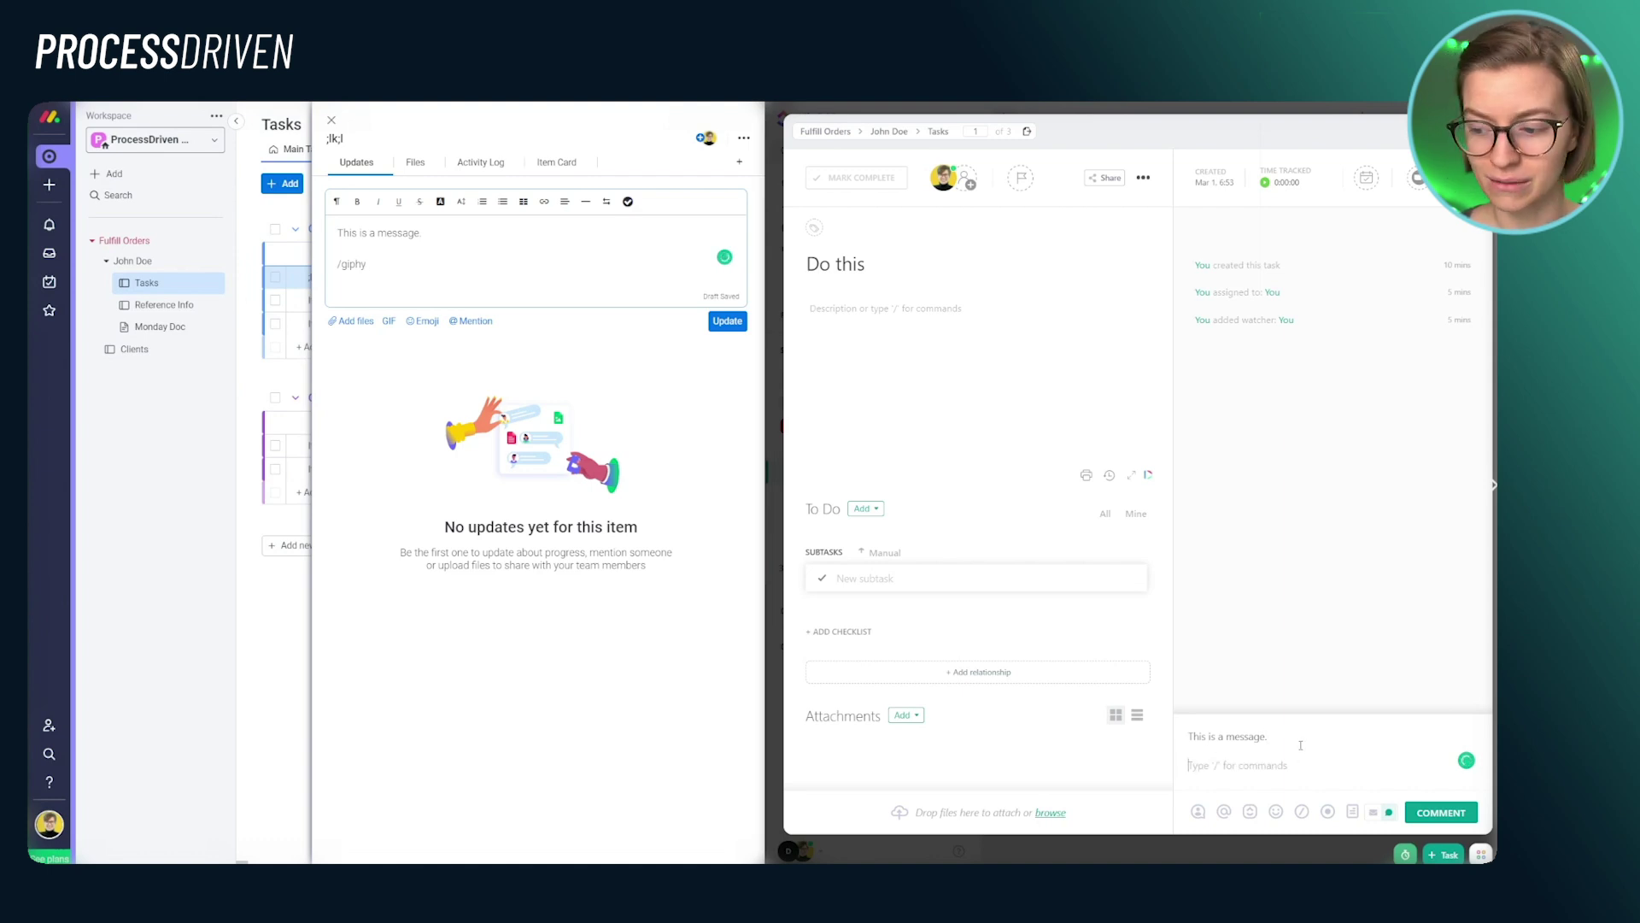
text(/ )
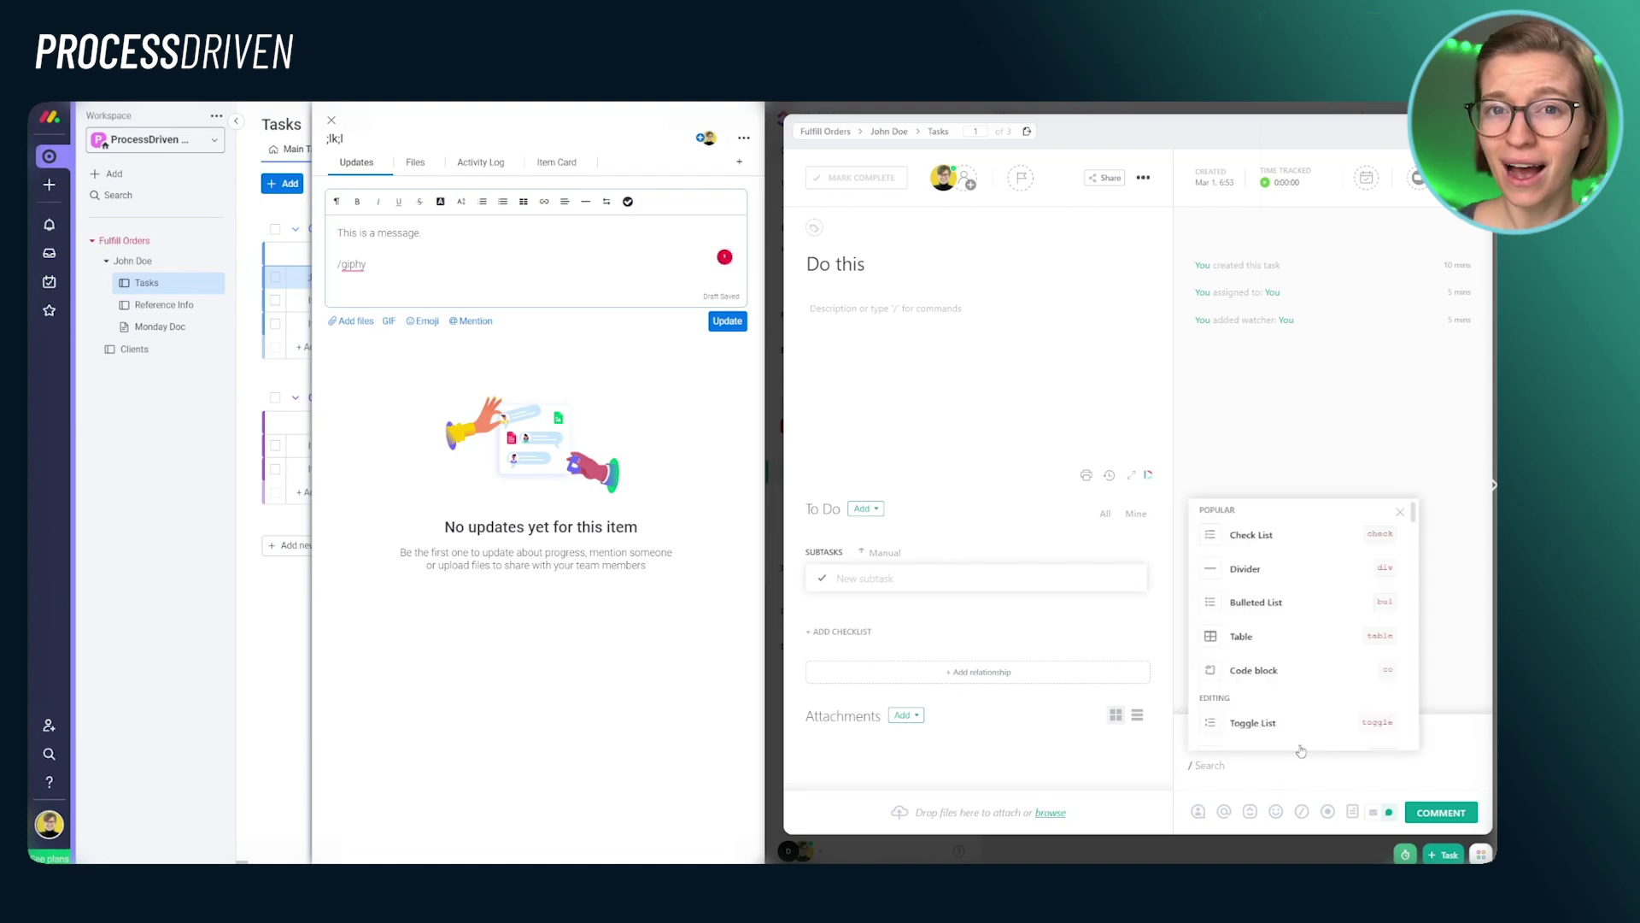
text(giphy)
key(Return)
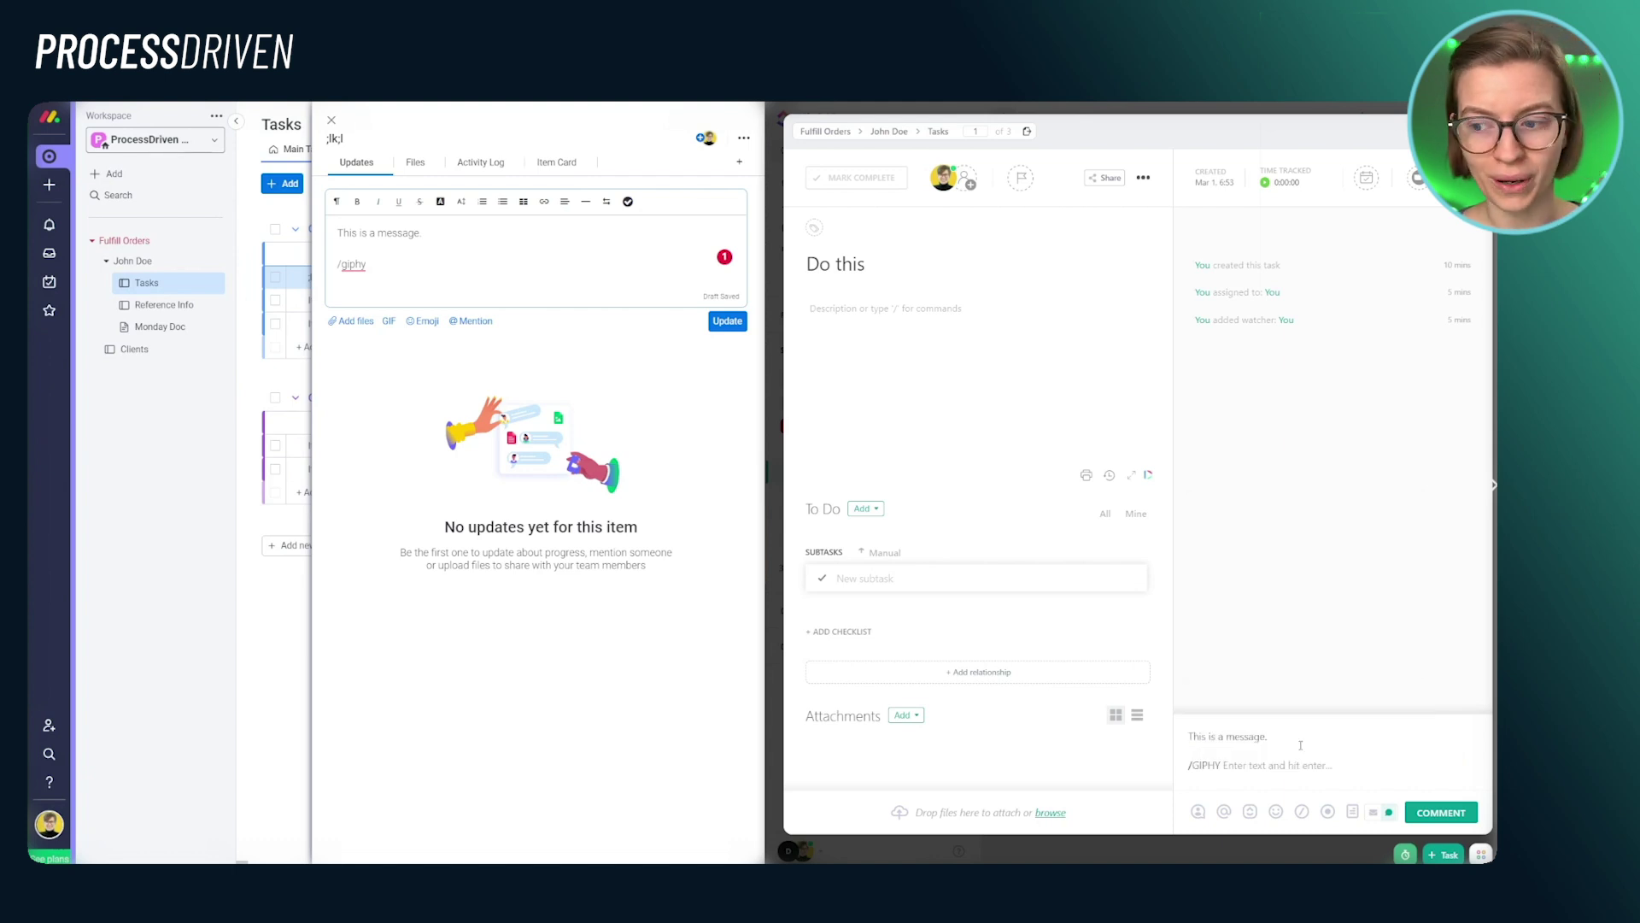
text(yes)
key(Return)
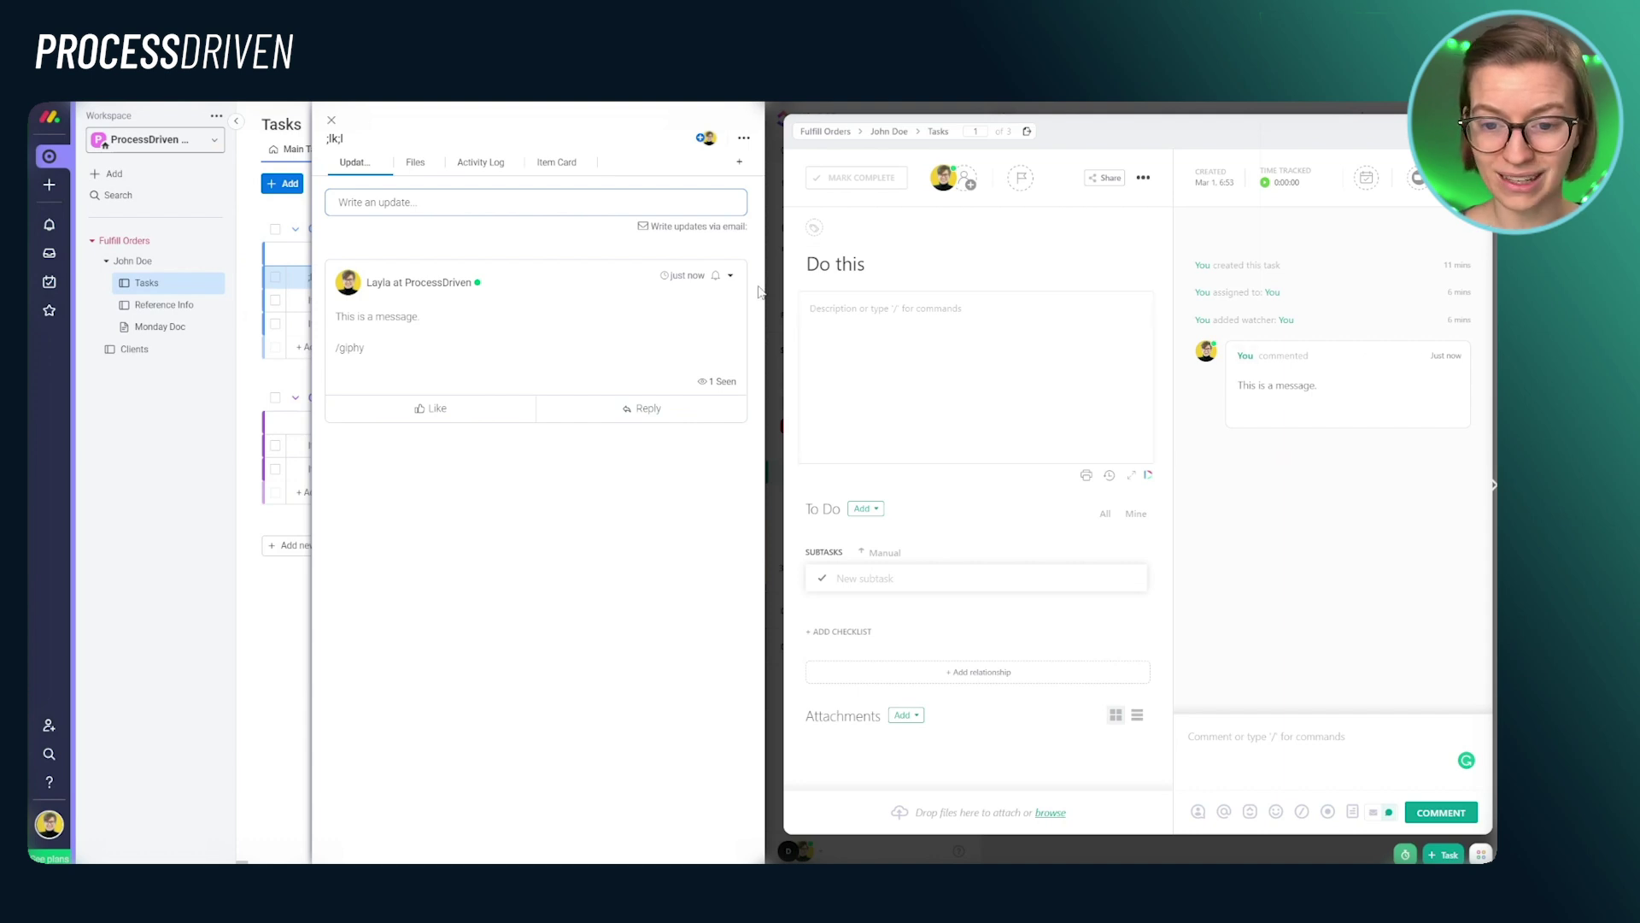
- Give ClickUp's comment thumbs-up and yum reactions and reply 'lkjlkj' in its thread
click(1247, 442)
click(1286, 444)
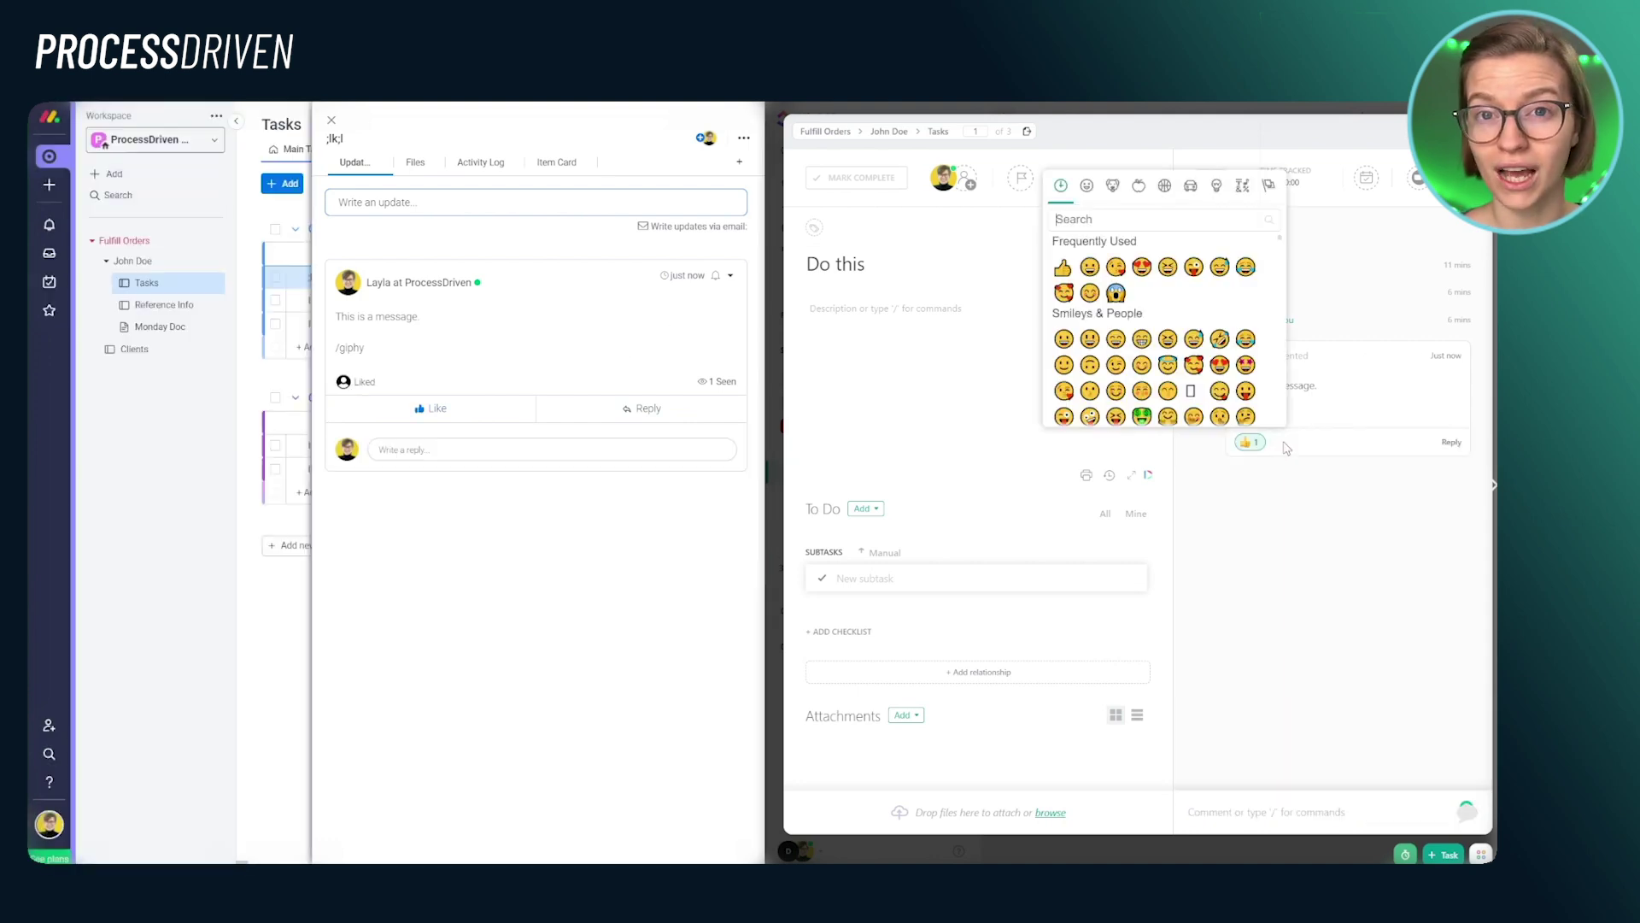
click(1246, 390)
click(1452, 442)
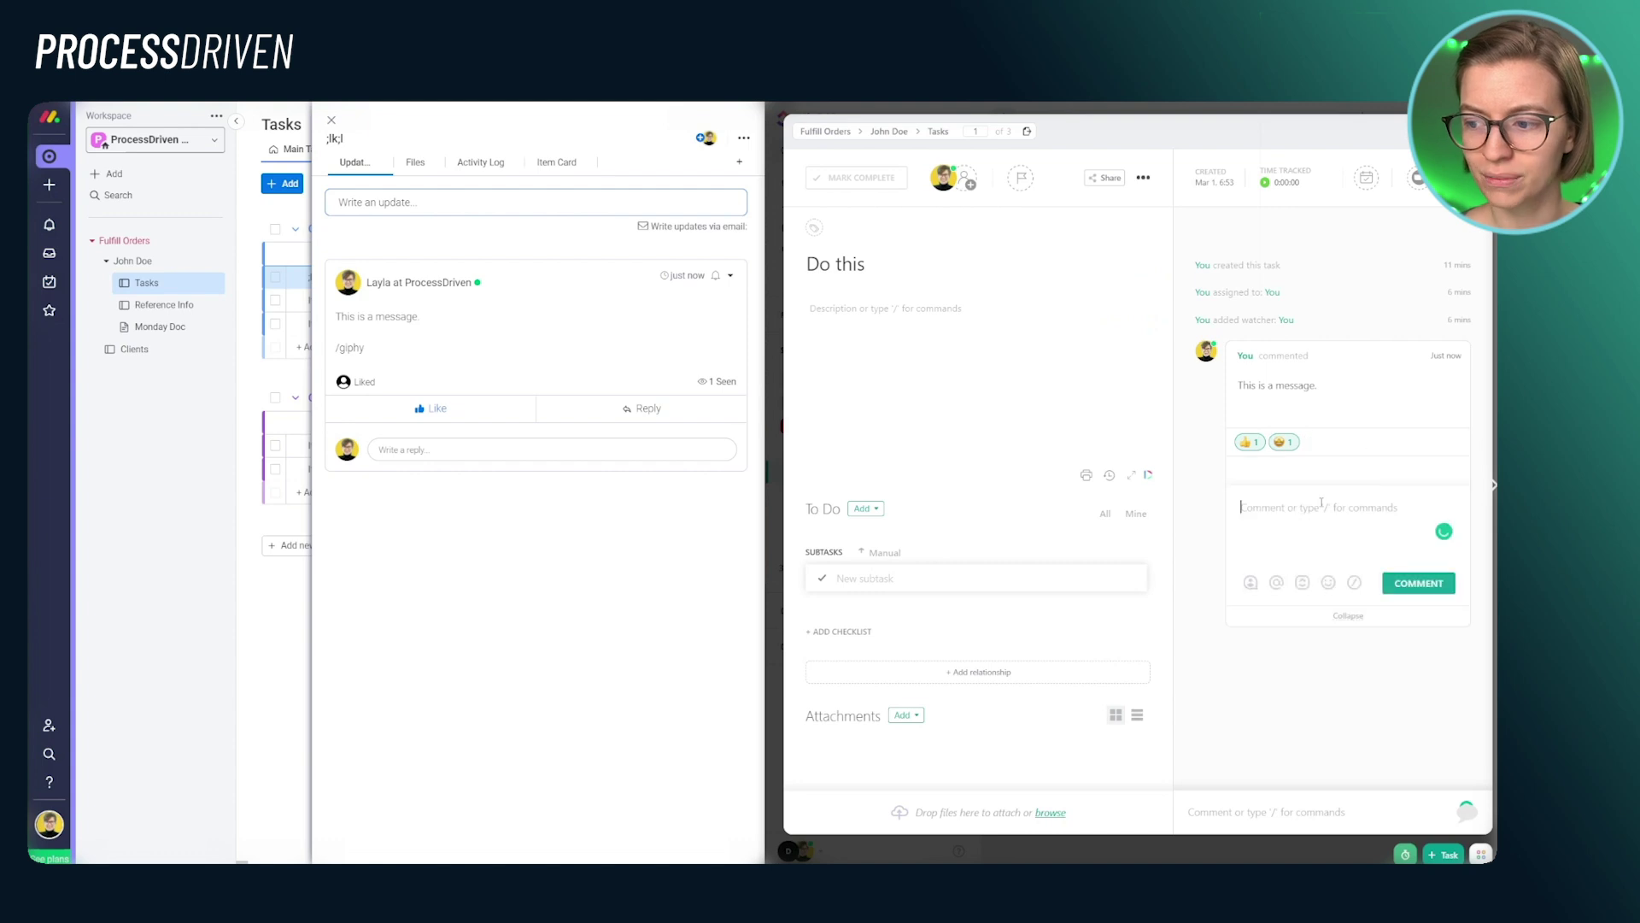
text(lkjlkj)
key(Return)
- Reply 'lkjlkj' under monday.com's update and pin the update to the top
click(636, 446)
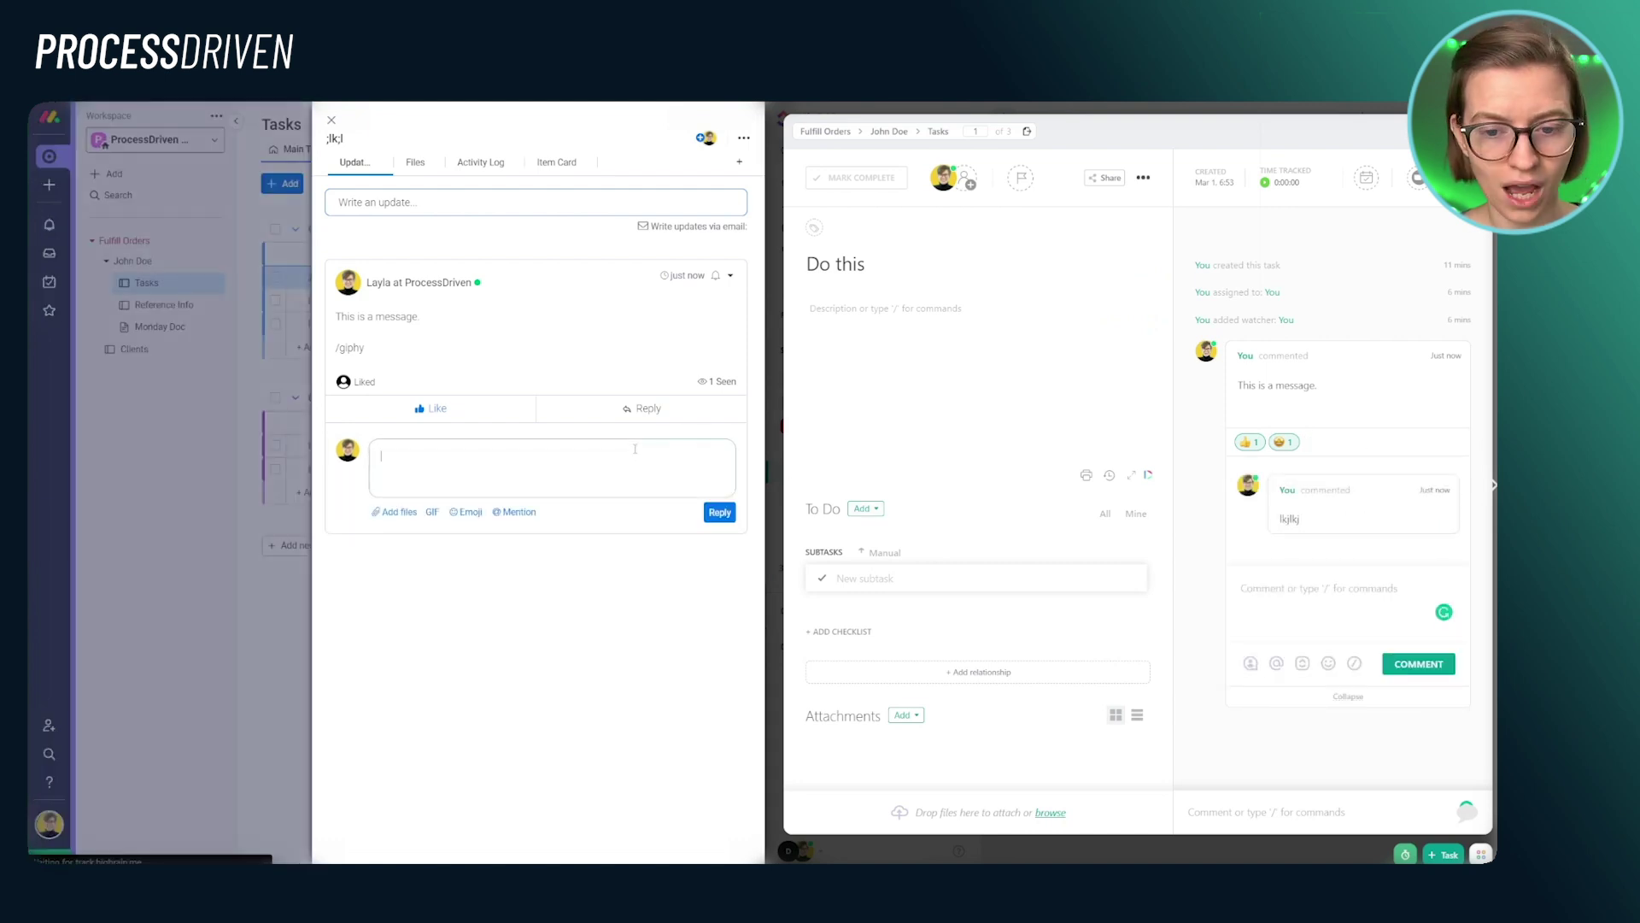
text(lkjlkj)
click(715, 532)
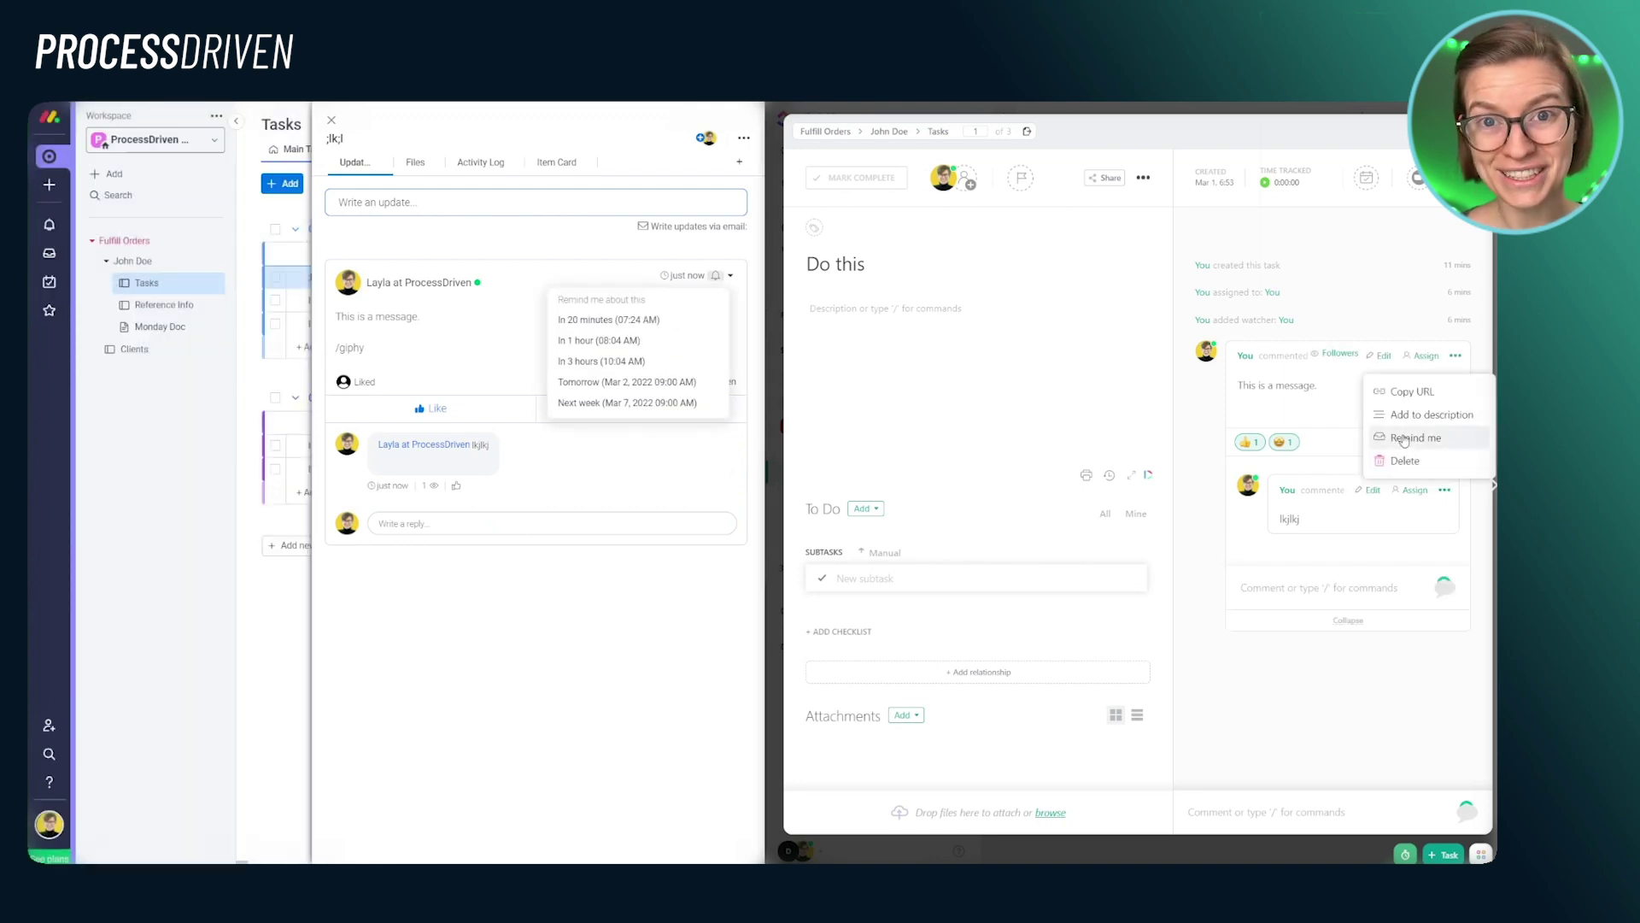
click(730, 278)
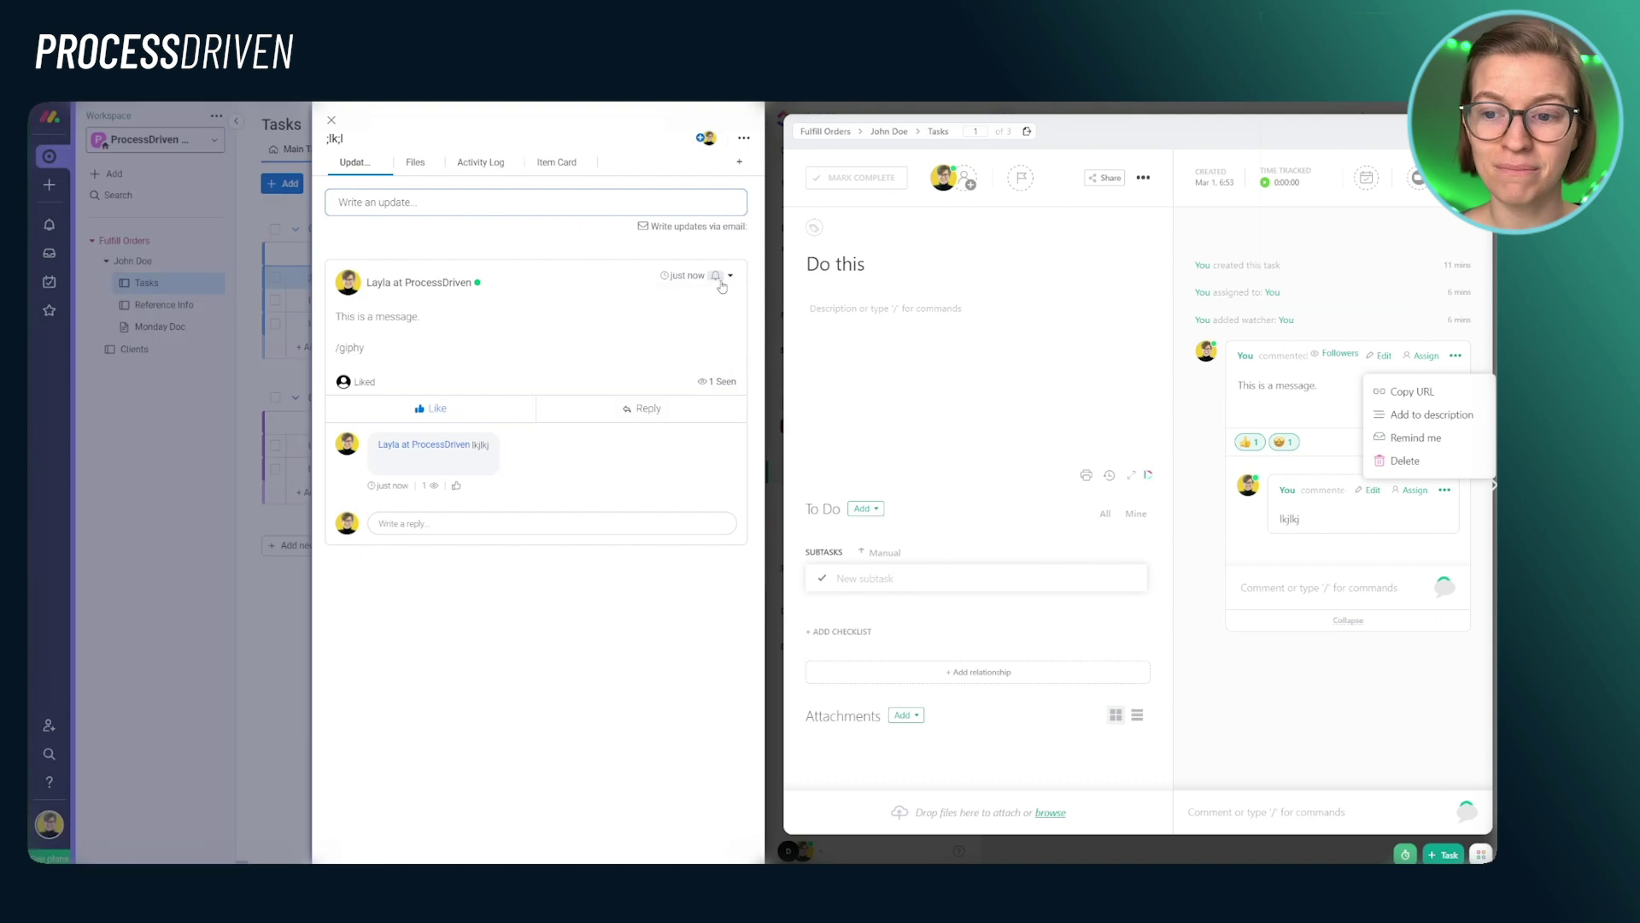
click(730, 278)
click(622, 301)
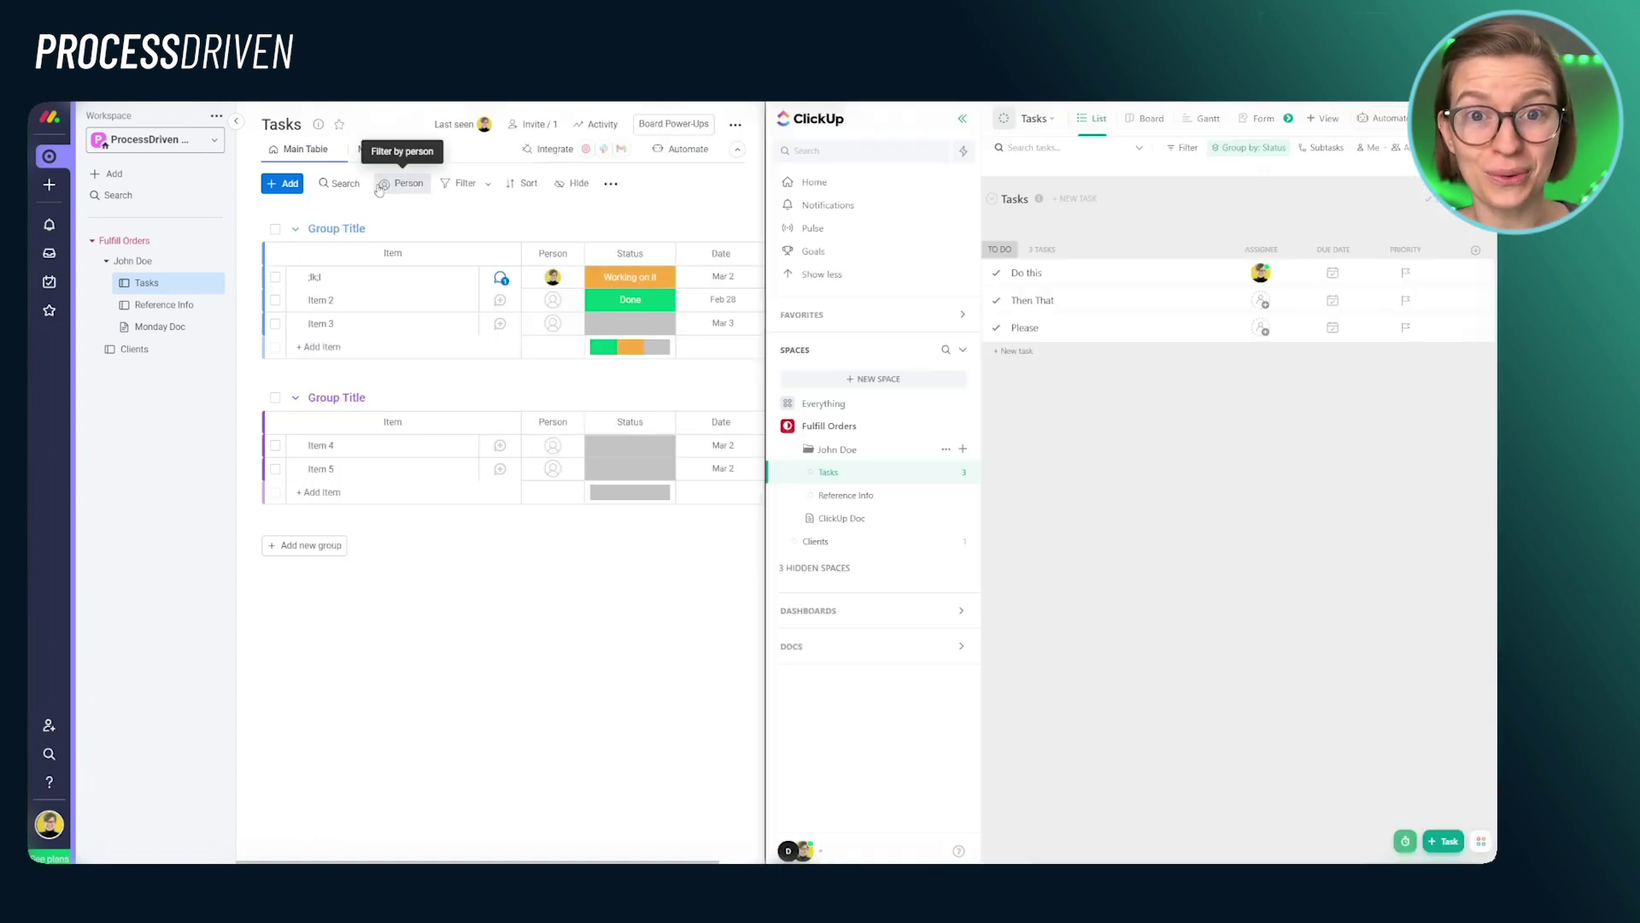
- Add a Kanban view of monday.com's Tasks, and move Do this and Please to COMPLETE on ClickUp's board
click(369, 152)
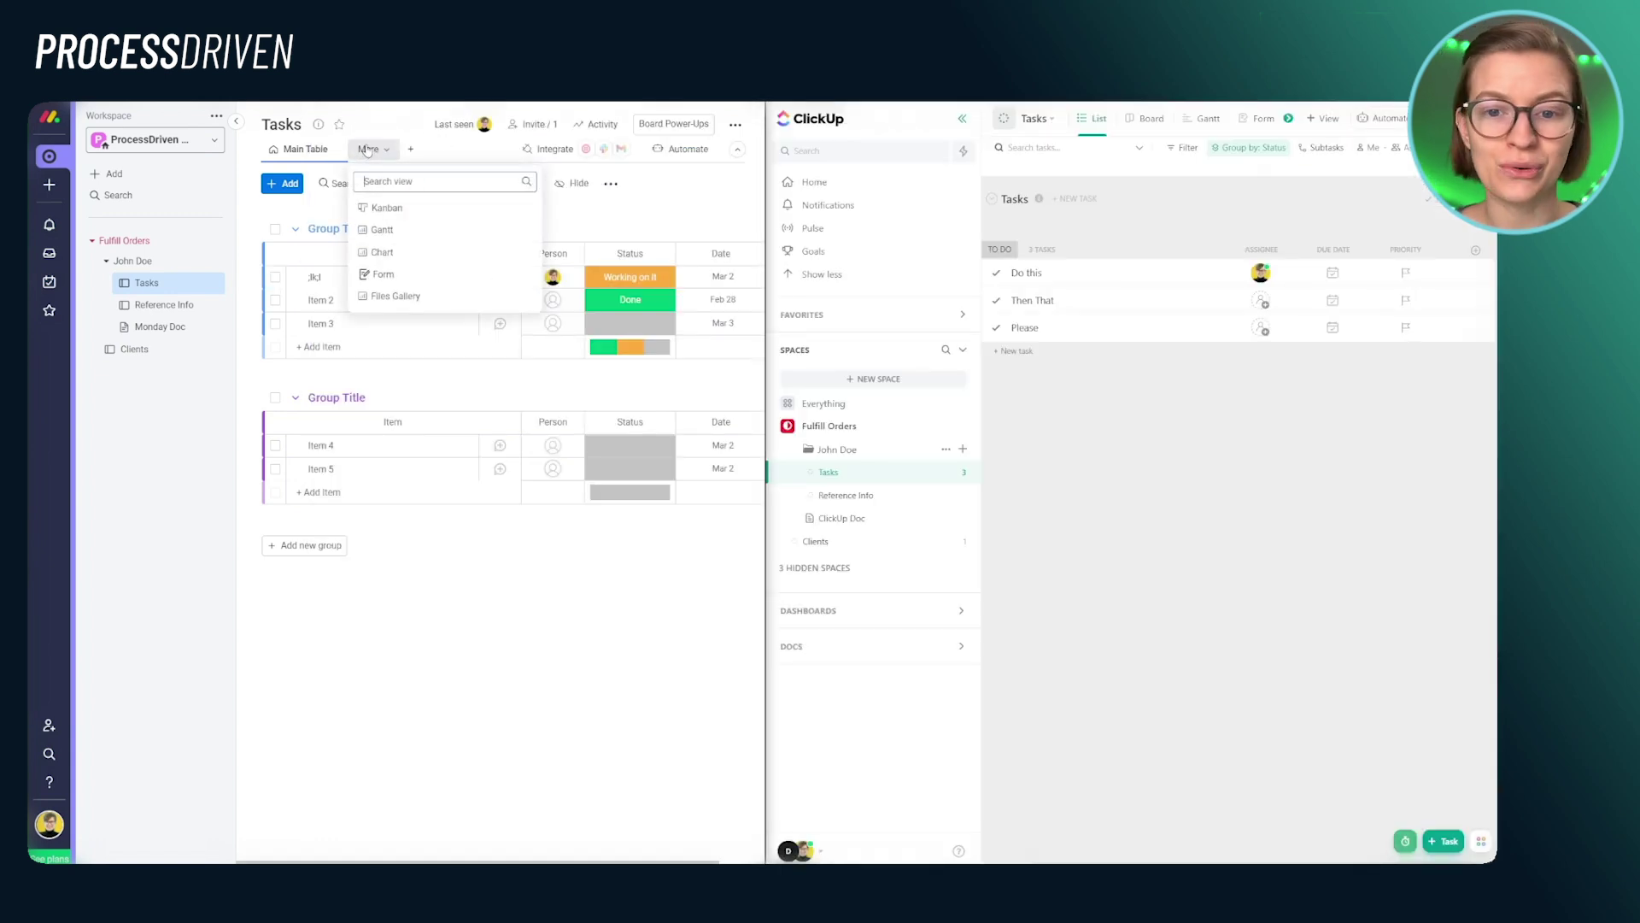
click(461, 212)
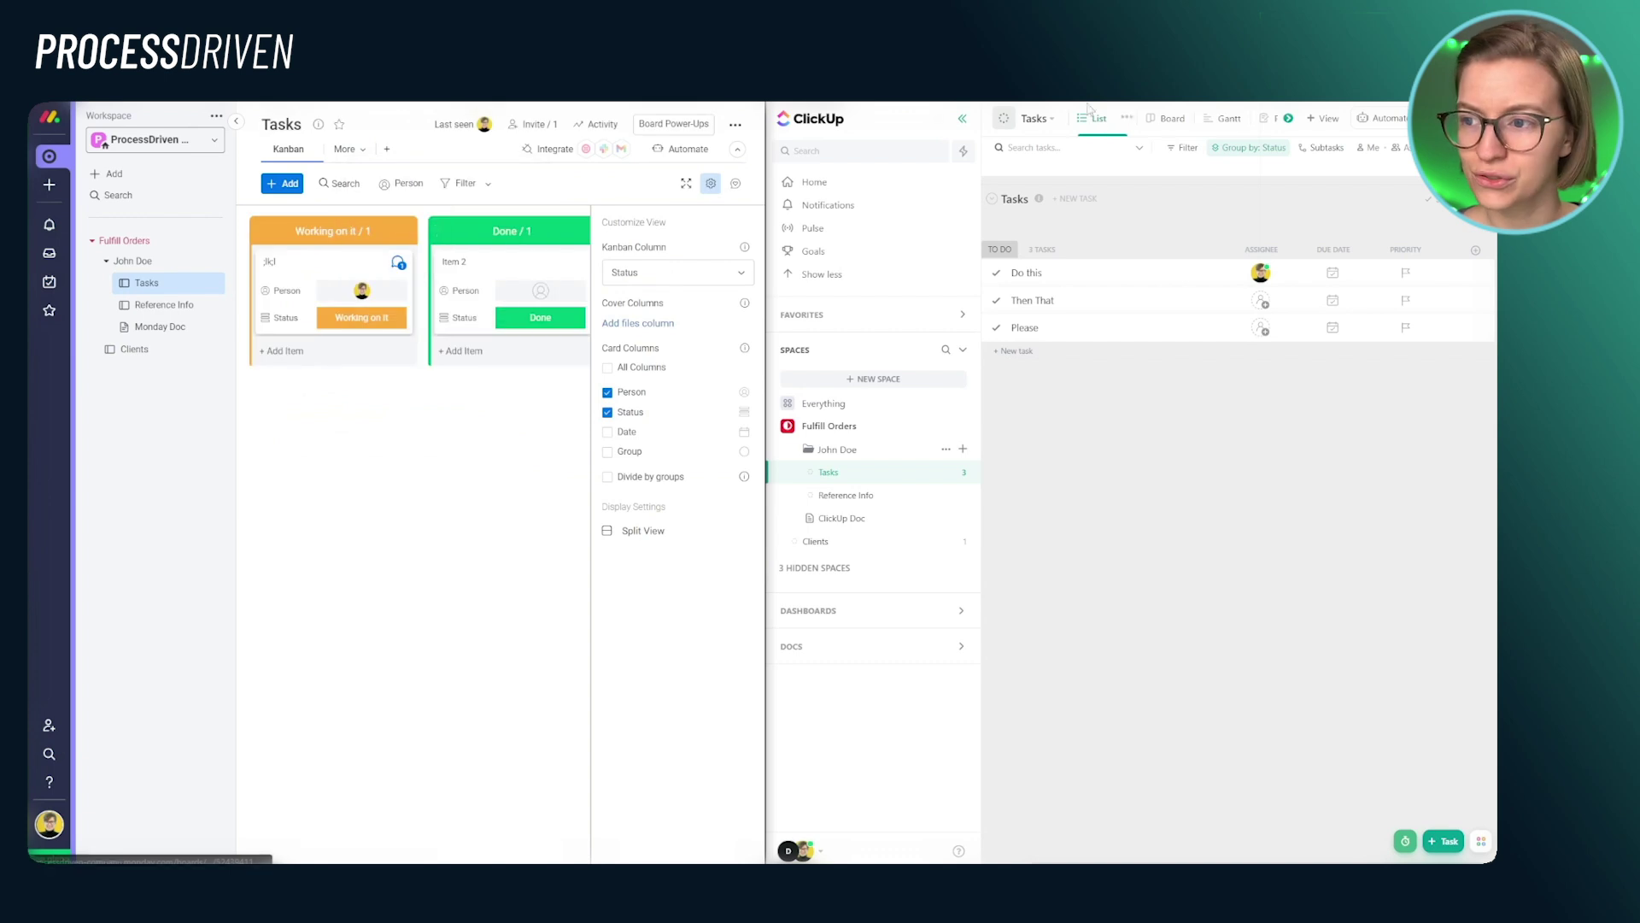
click(1153, 121)
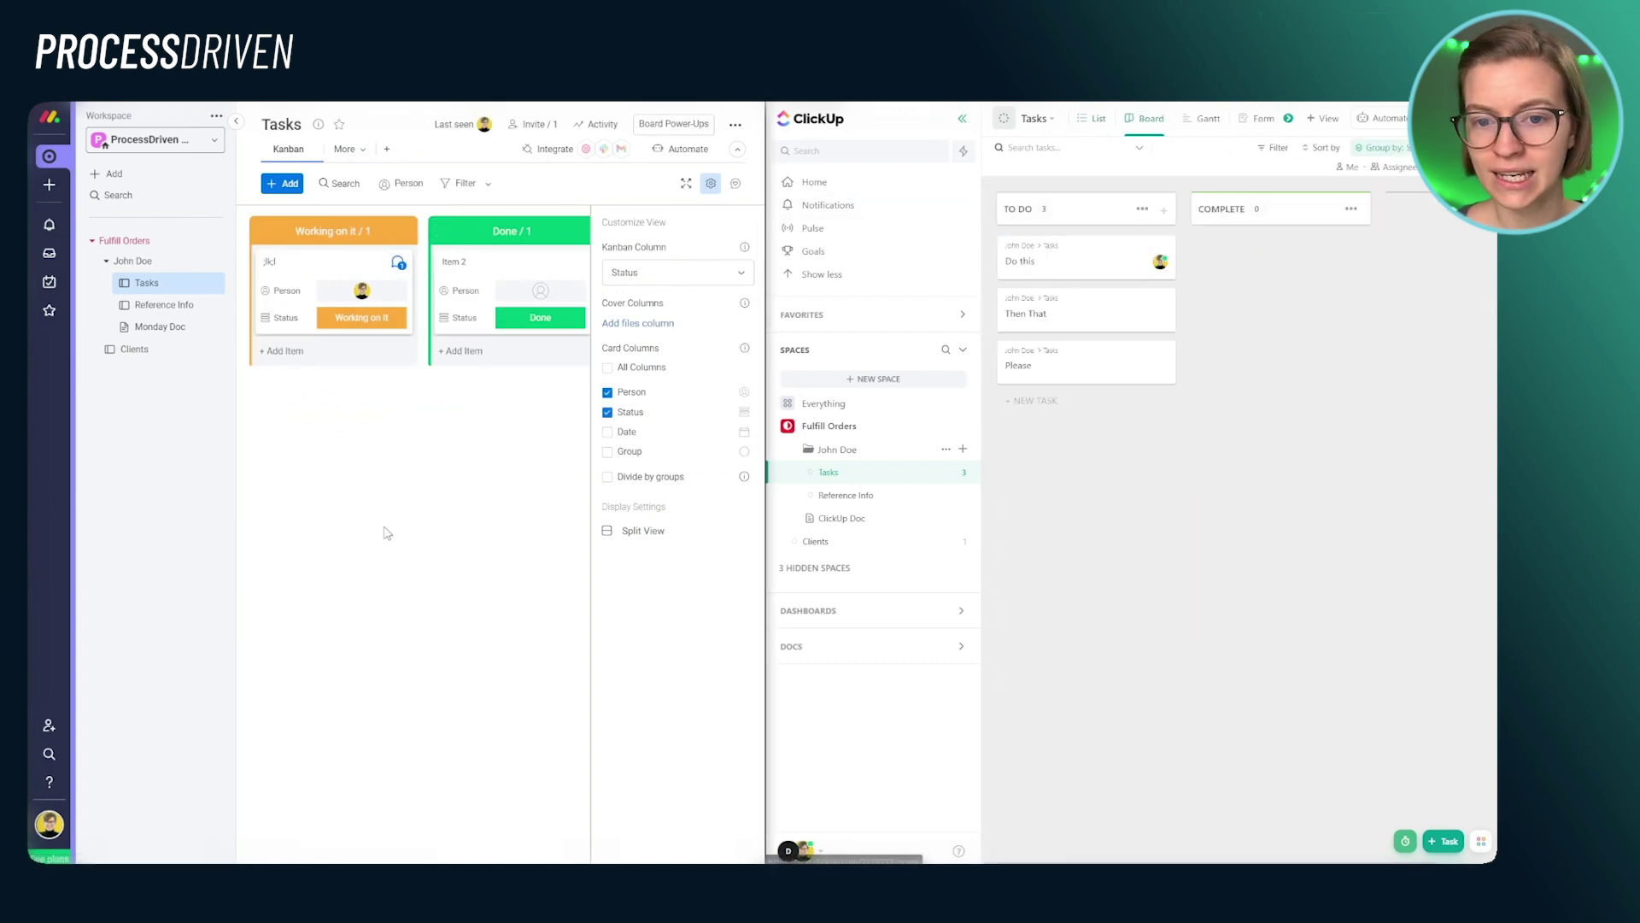
drag(1081, 260, 1281, 265)
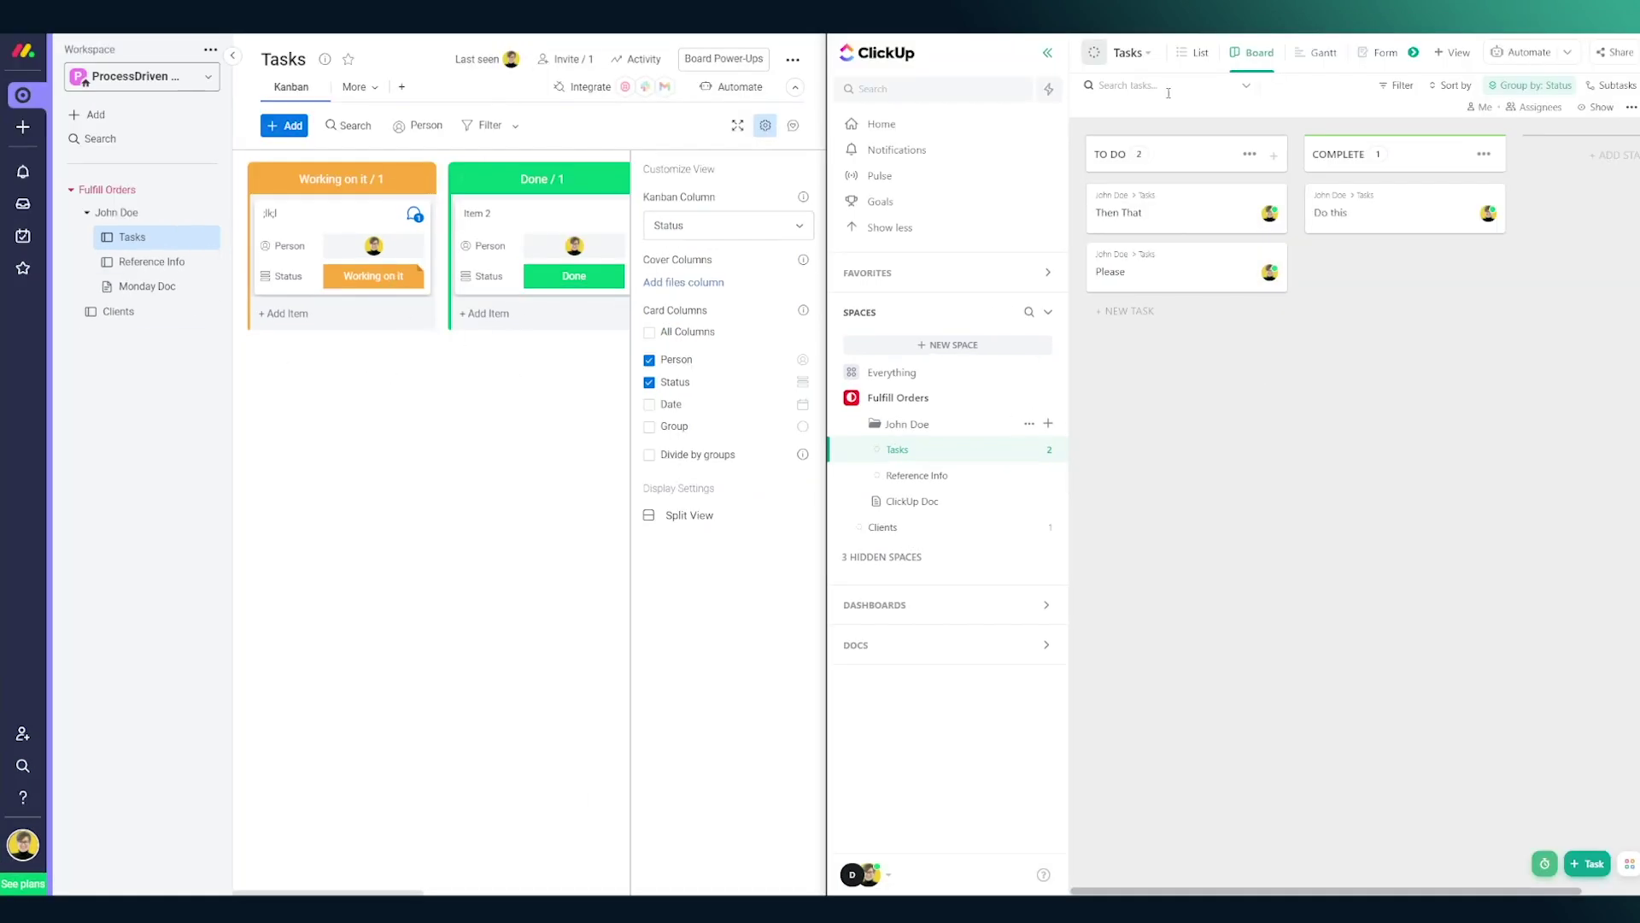
drag(1176, 272, 1350, 292)
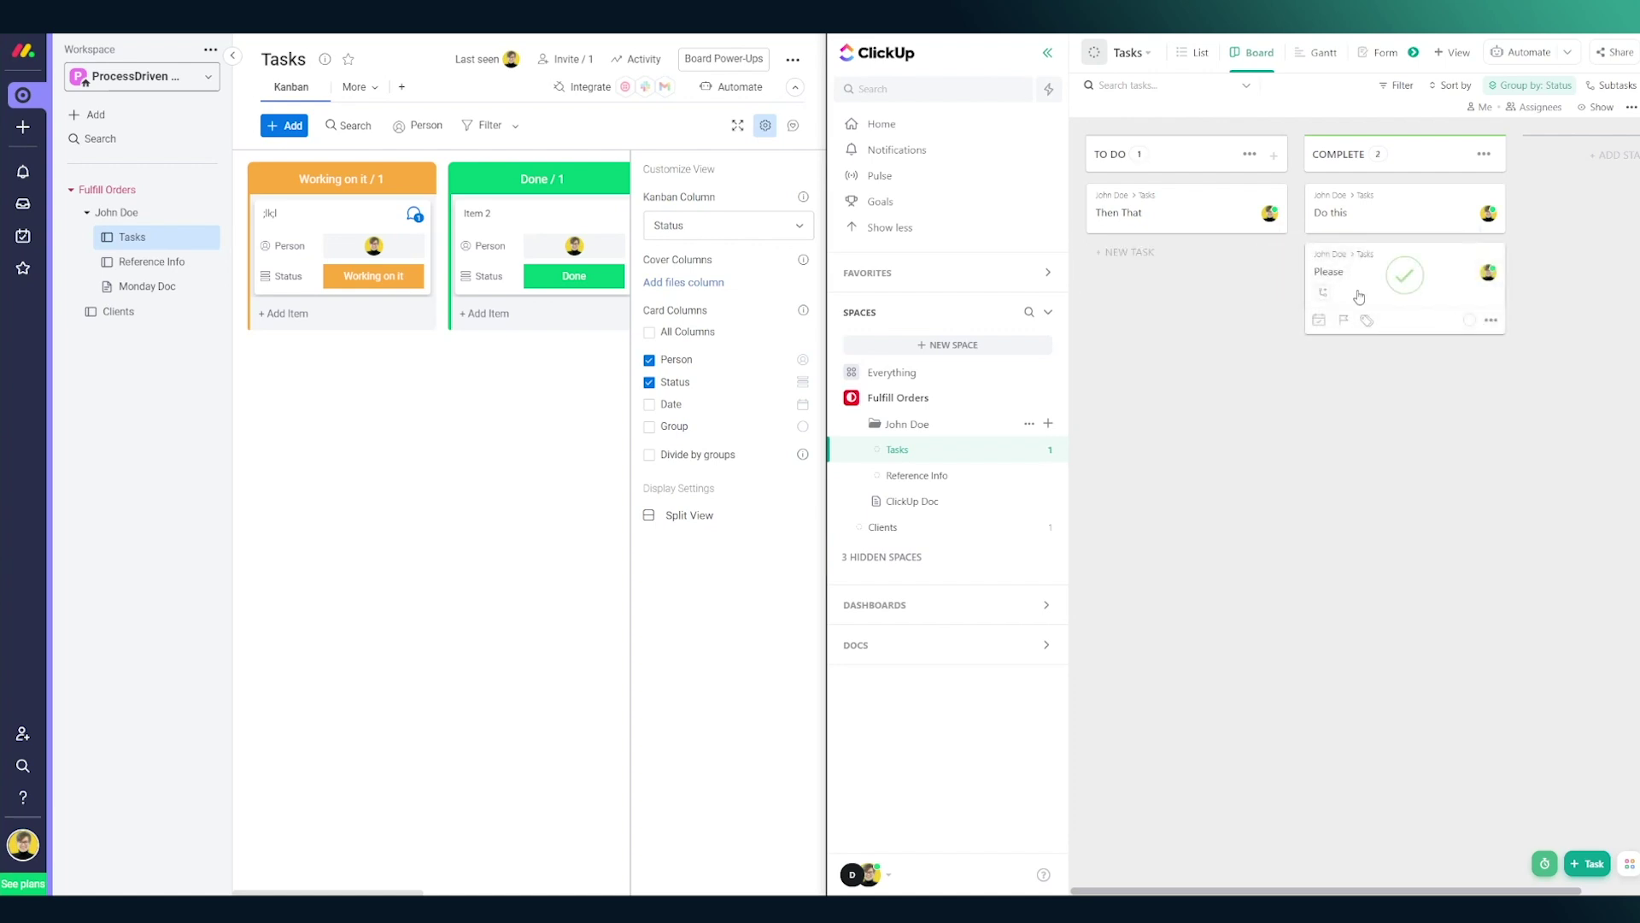
- Add a Gantt view in monday.com and show ClickUp's tasks on a widened Gantt timeline
click(402, 87)
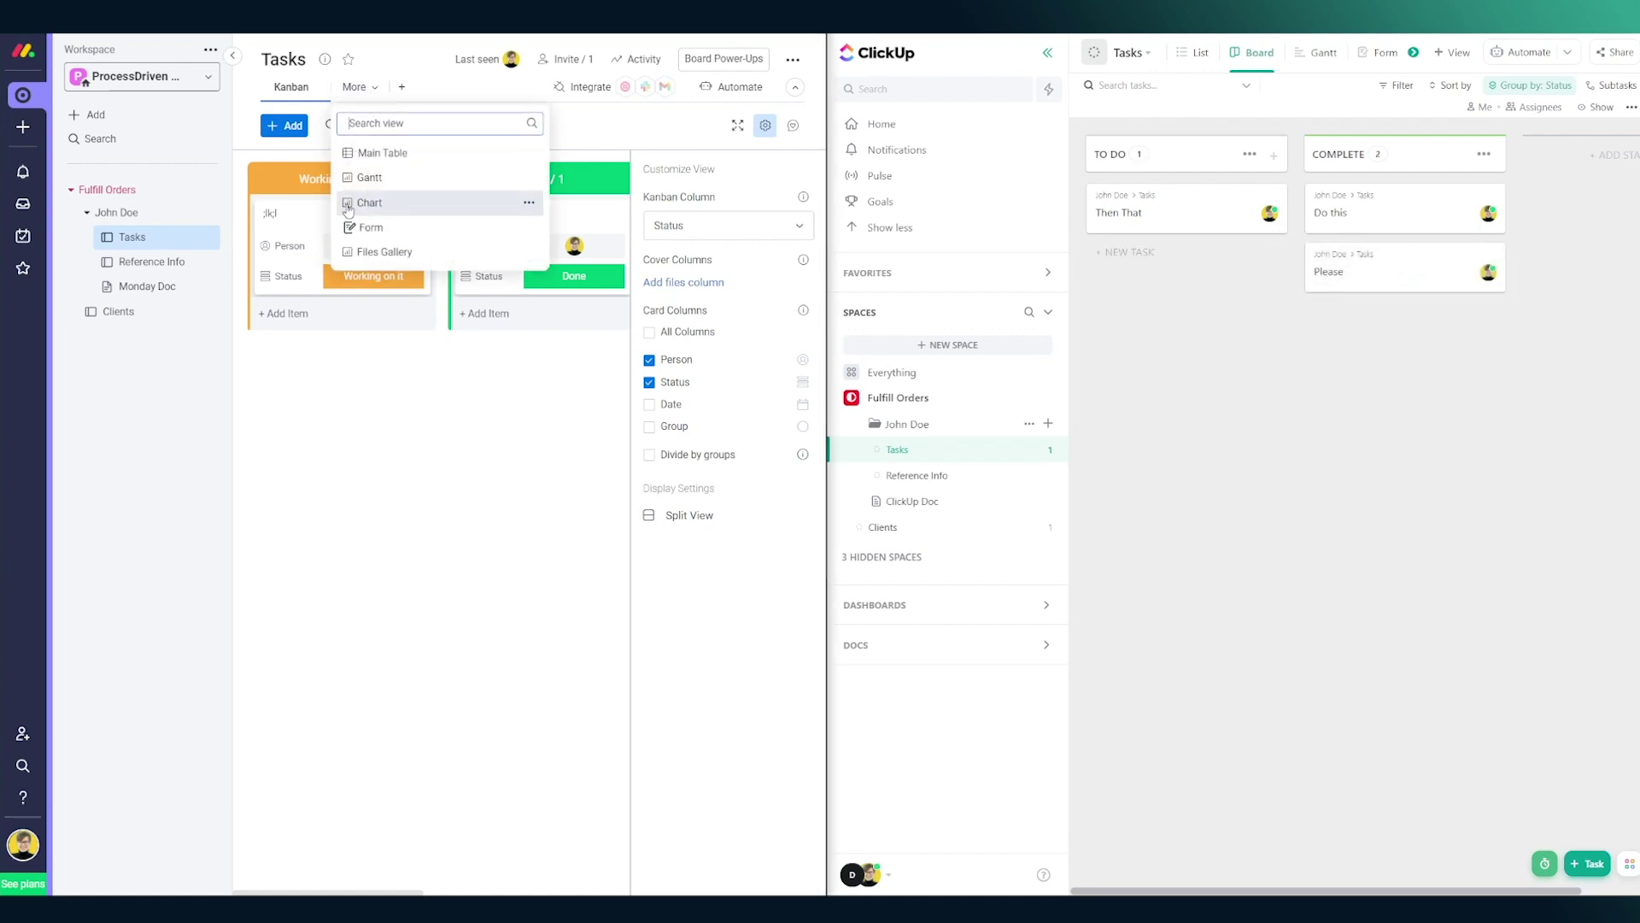
click(357, 198)
click(1324, 52)
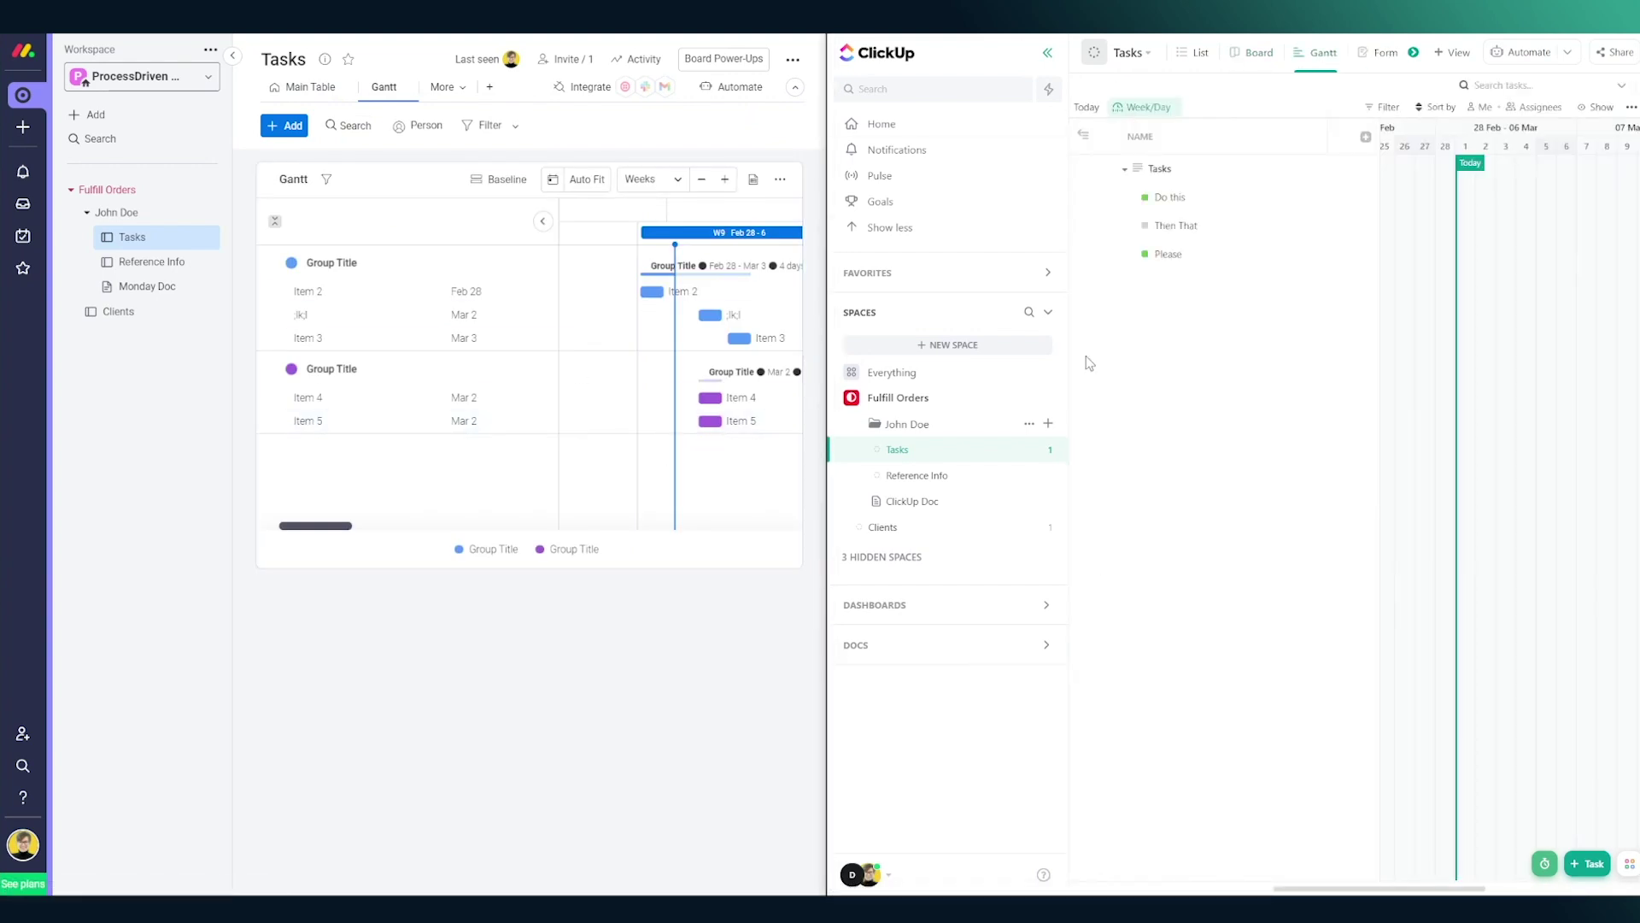
click(1047, 53)
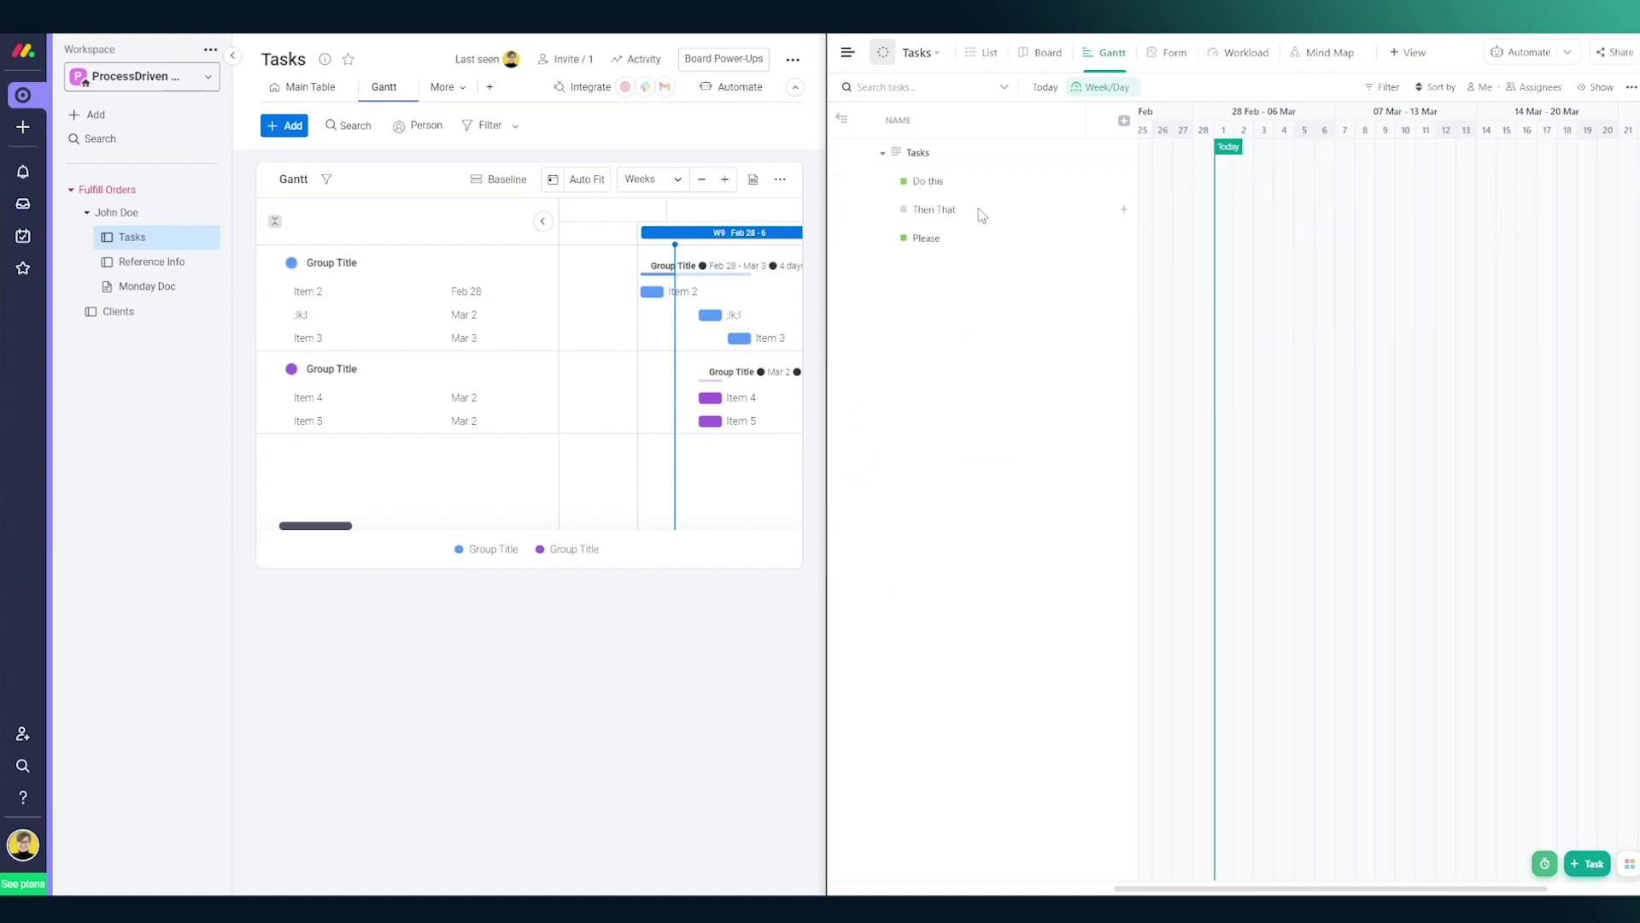
- Schedule Do this on Mar 1, Then That on Mar 3, and Please after Then That around Mar 8–15
click(1224, 180)
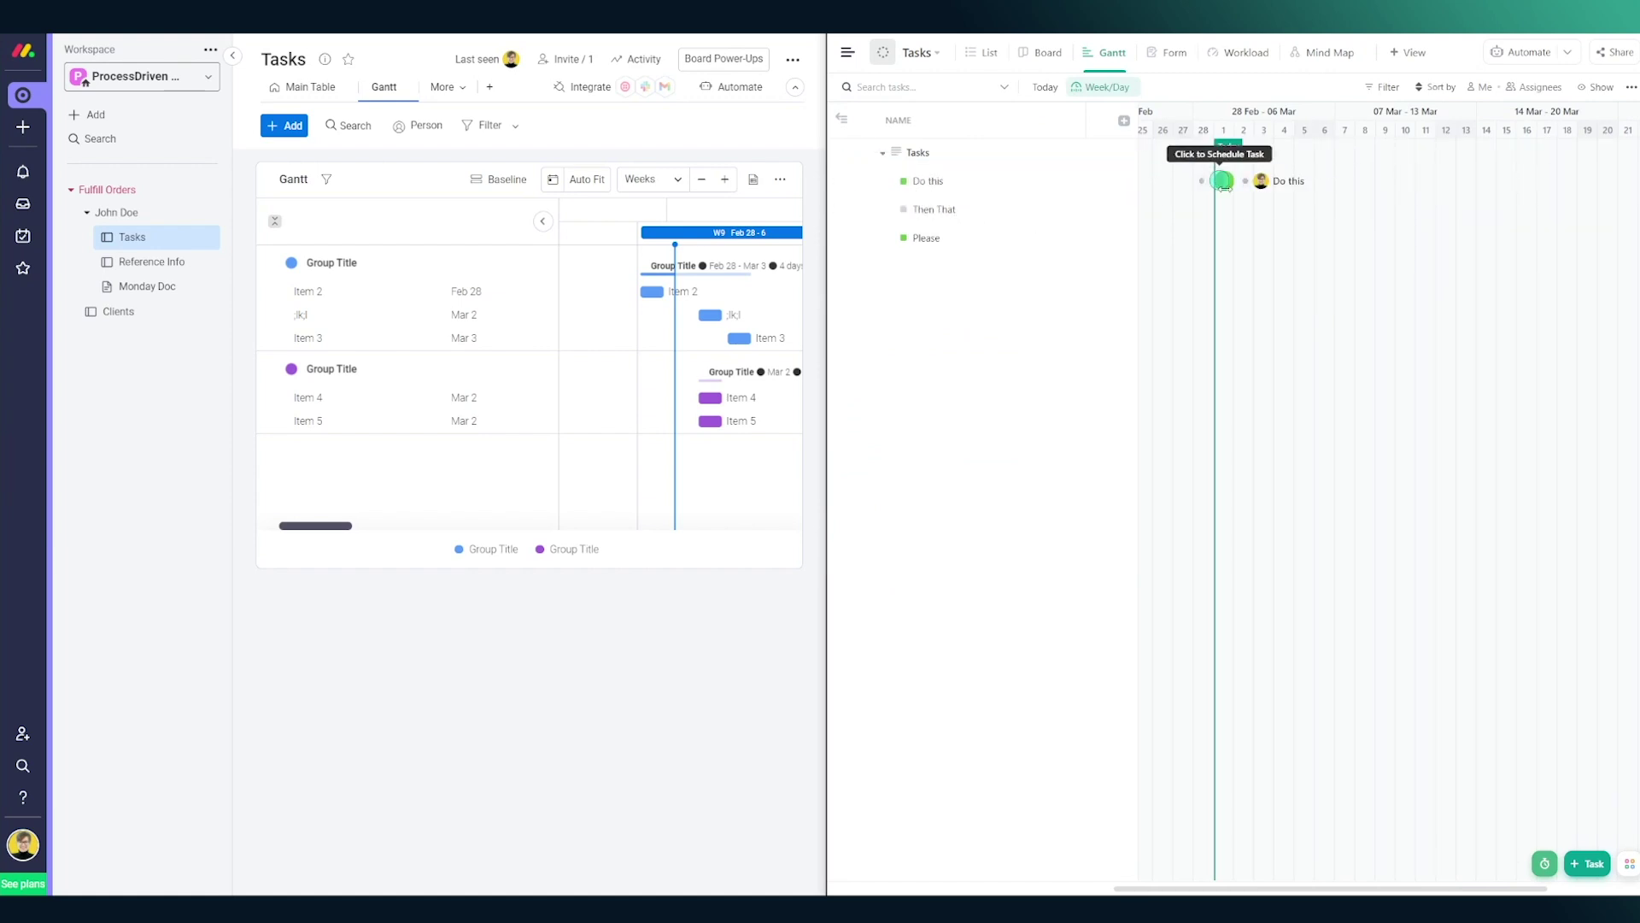
click(1264, 210)
click(1304, 237)
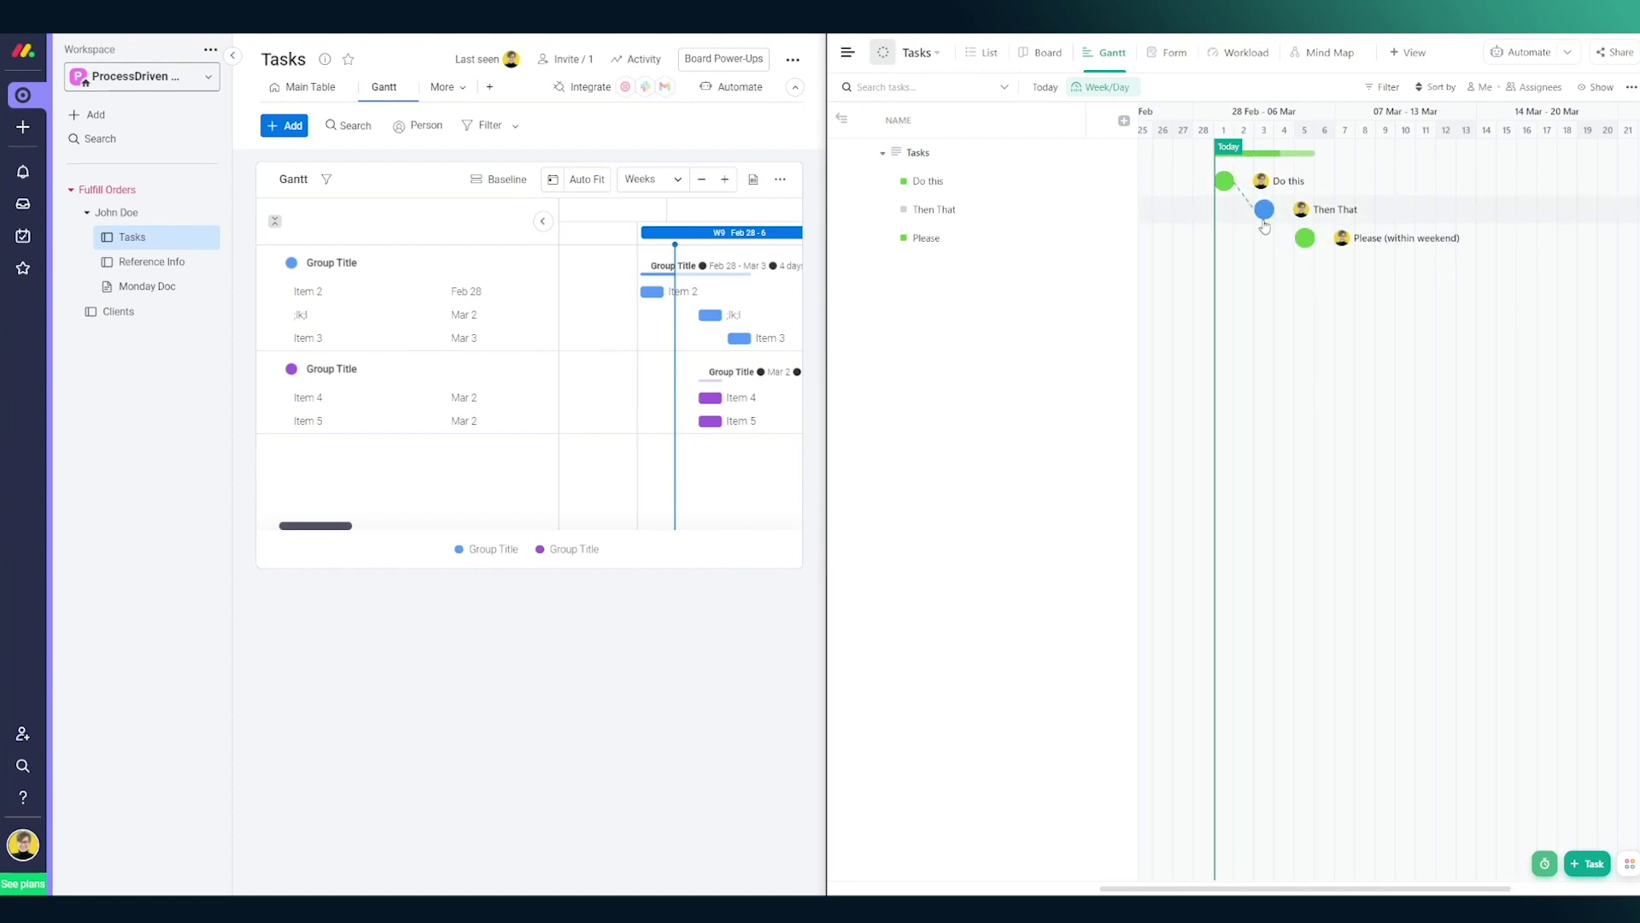
drag(1284, 215, 1436, 240)
drag(1334, 237, 1426, 242)
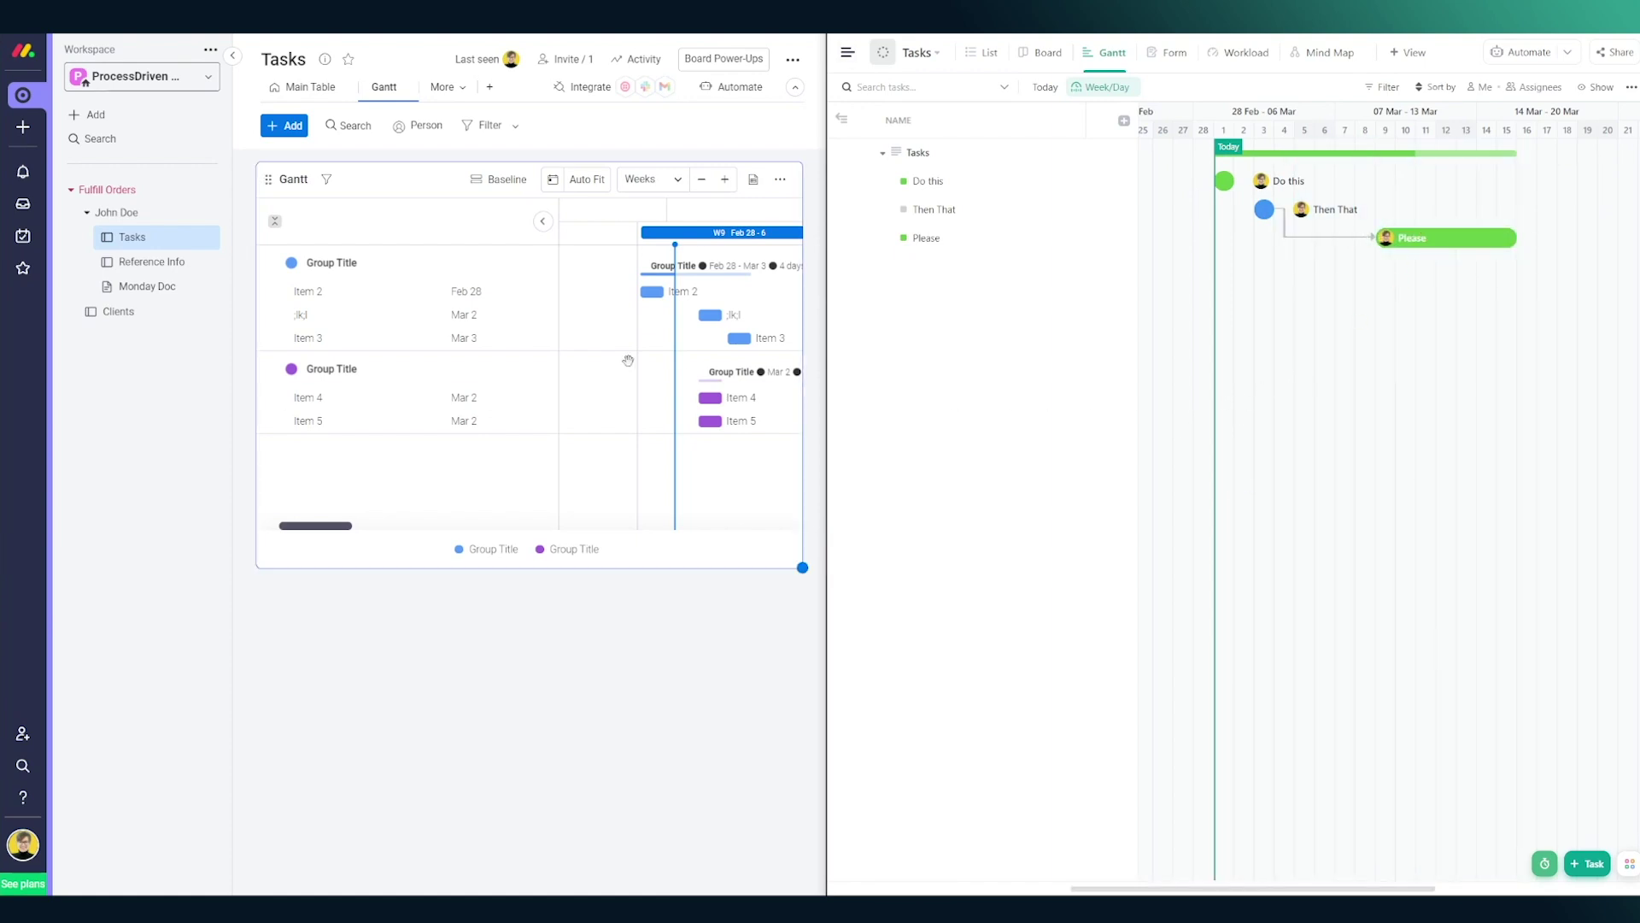
- In monday.com's Gantt, move Item 3 to Mar 6, Item 5 to Mar 8, and Item 4 to Feb 28
drag(337, 526, 337, 525)
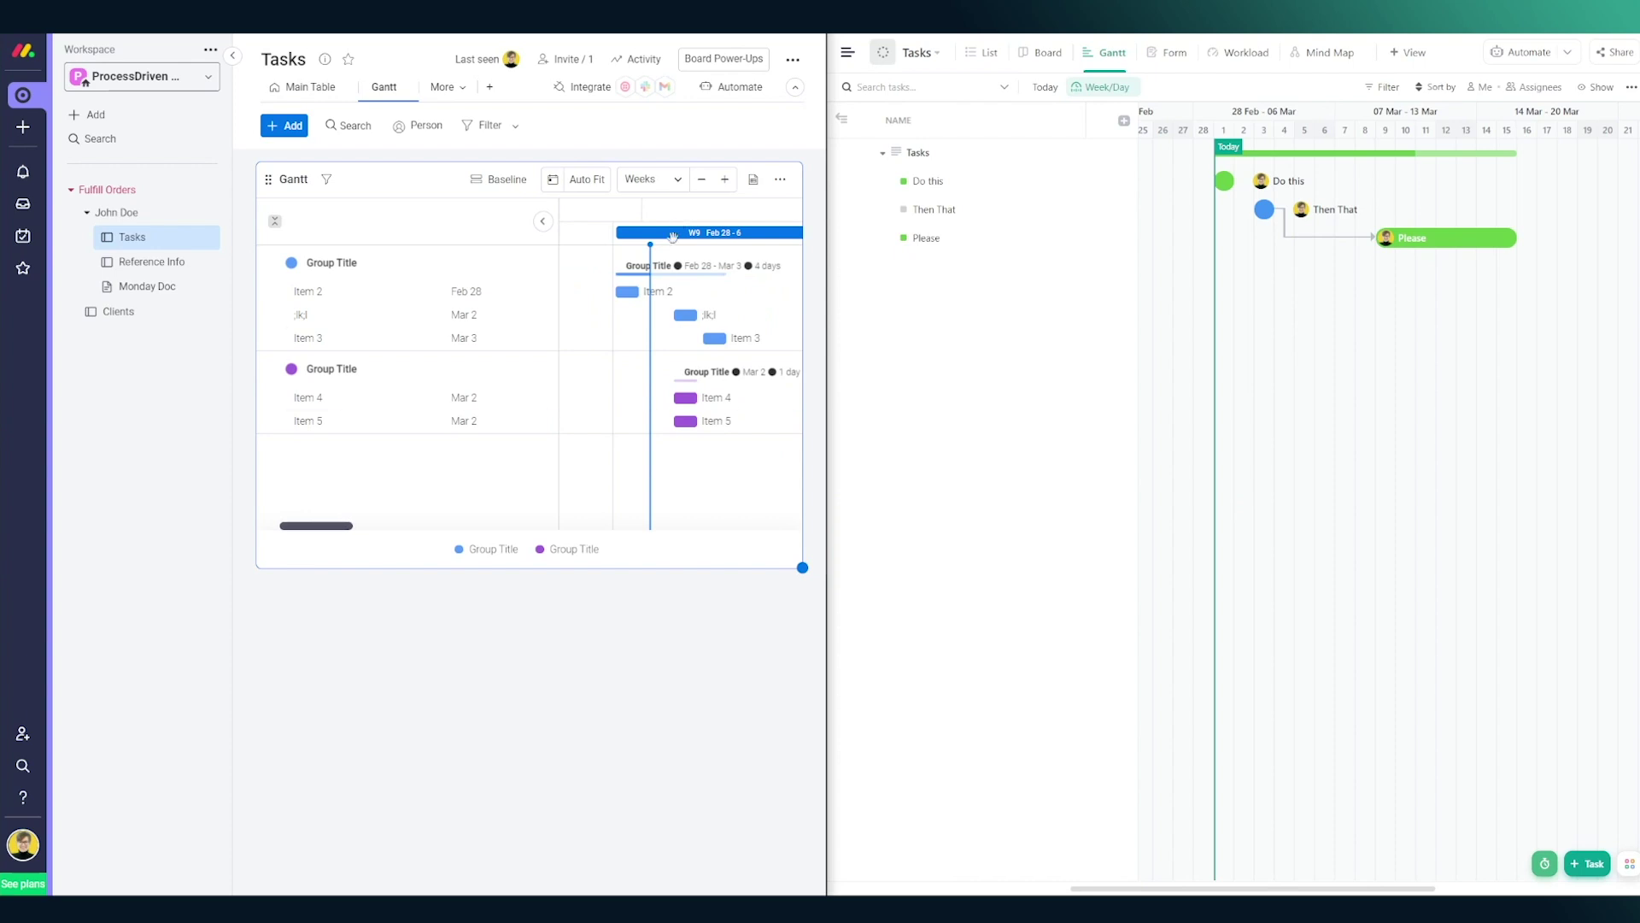
scroll(698, 317, right, 2)
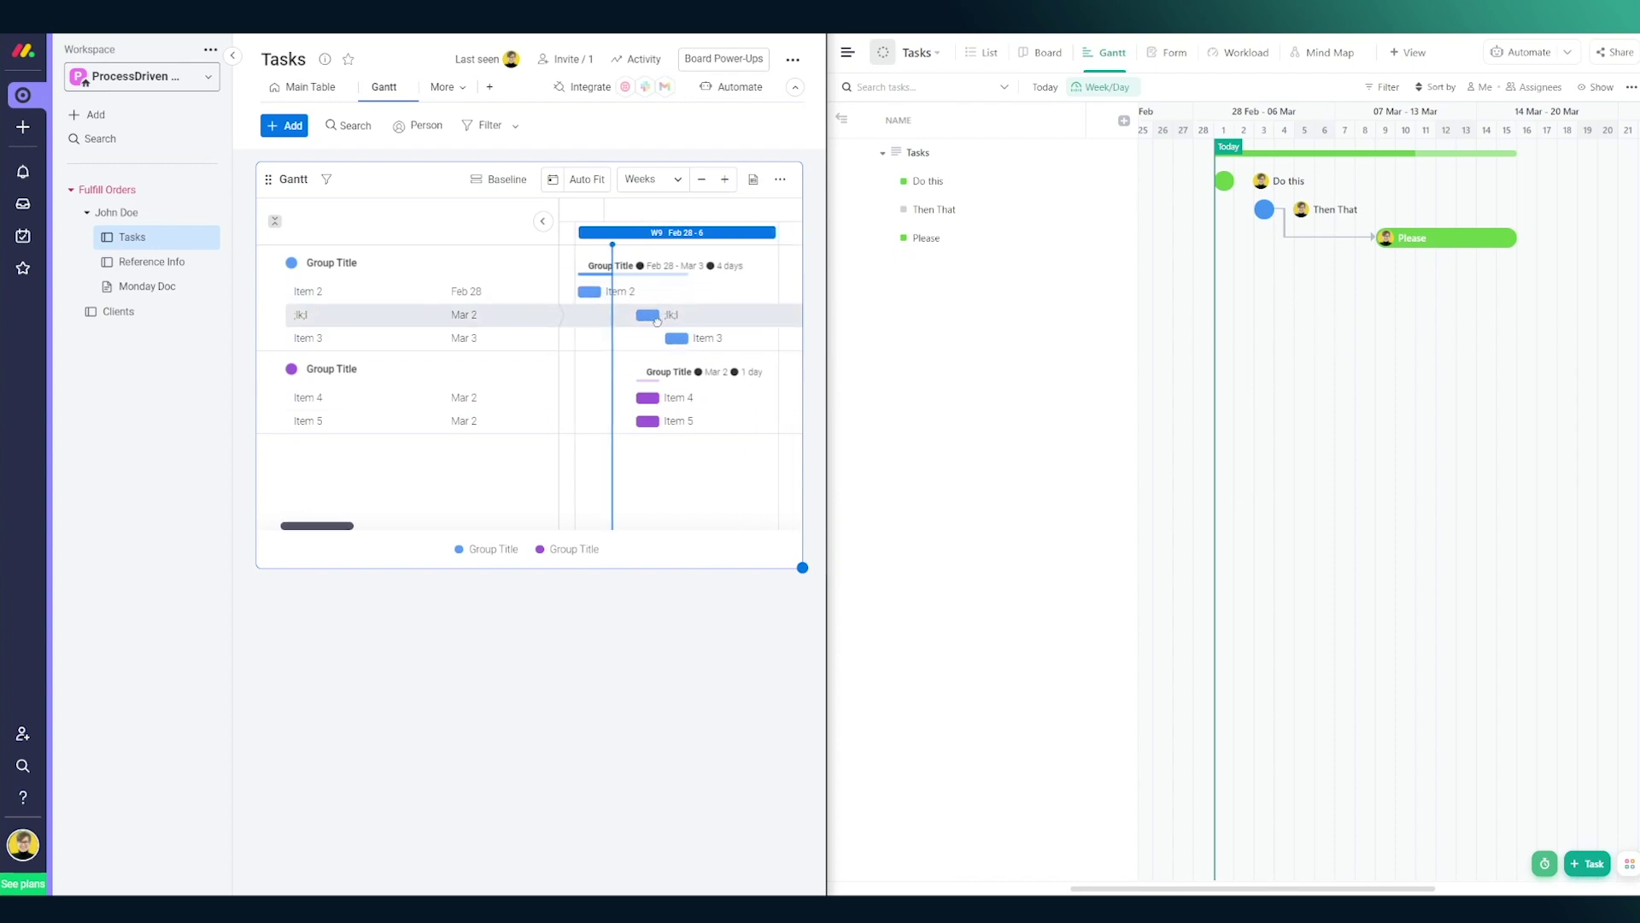
drag(715, 339, 883, 336)
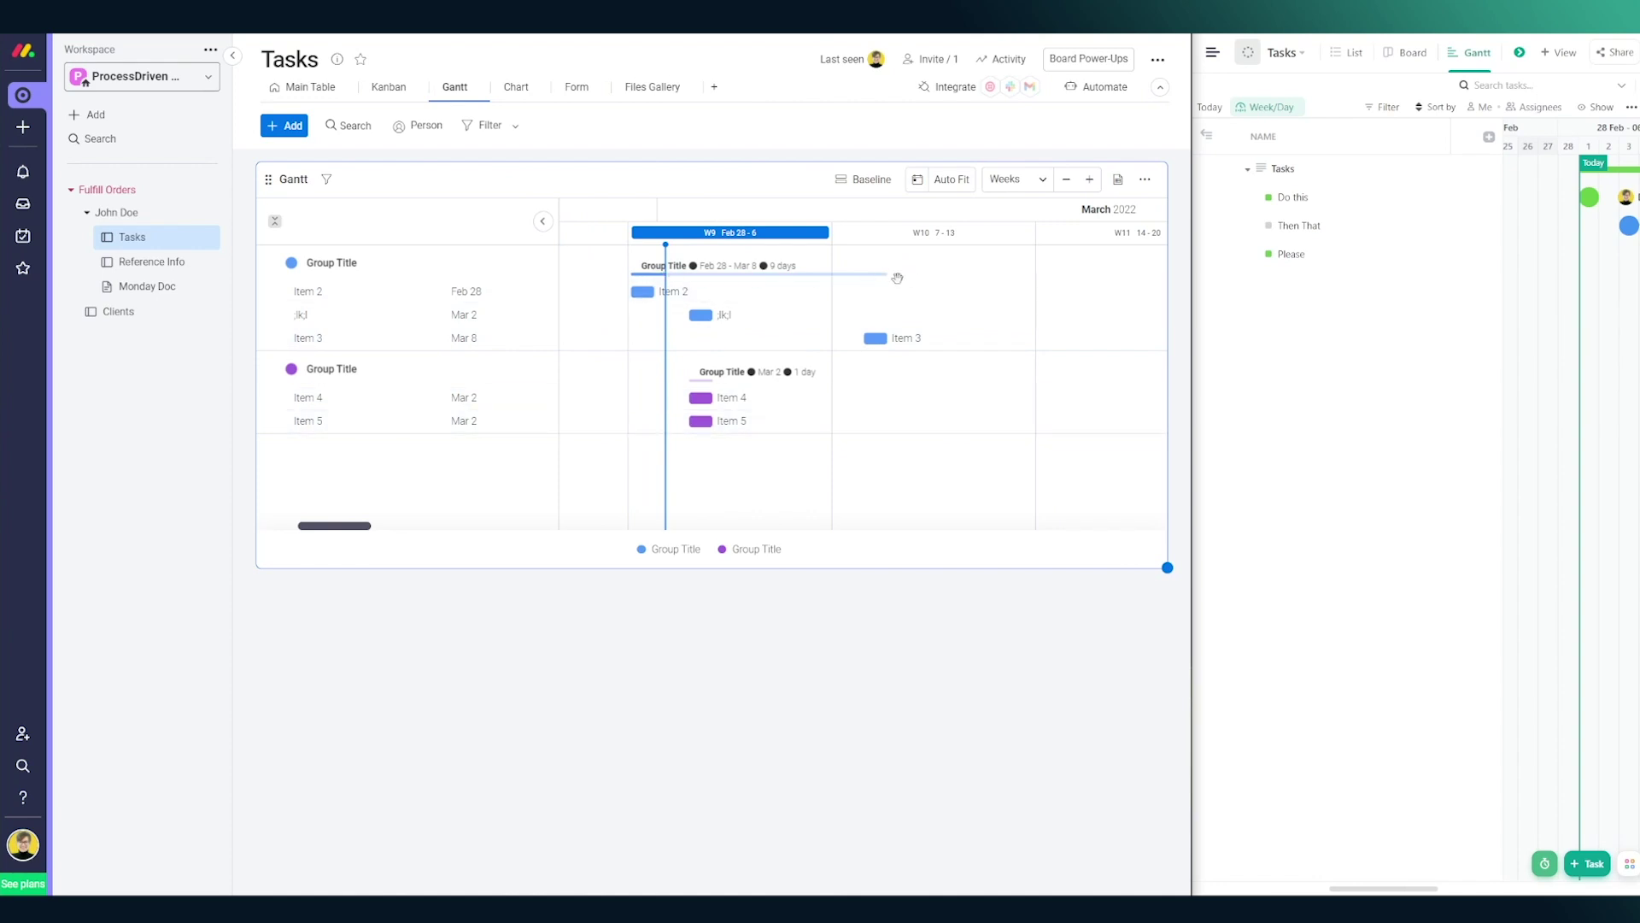
scroll(752, 410, left, 2)
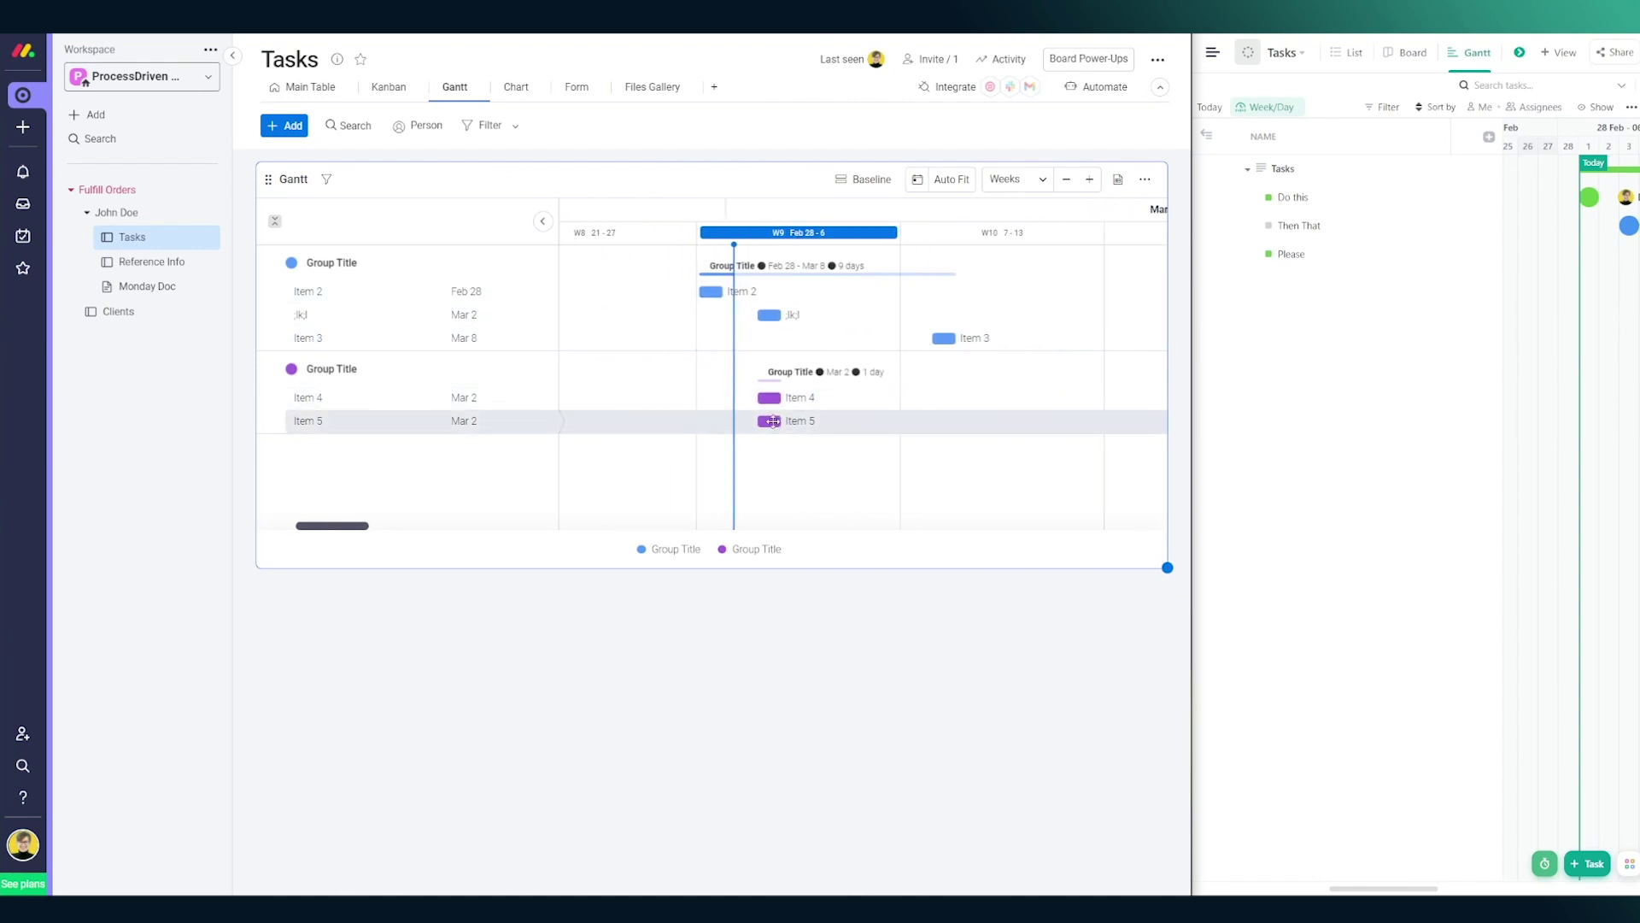
drag(773, 422, 936, 431)
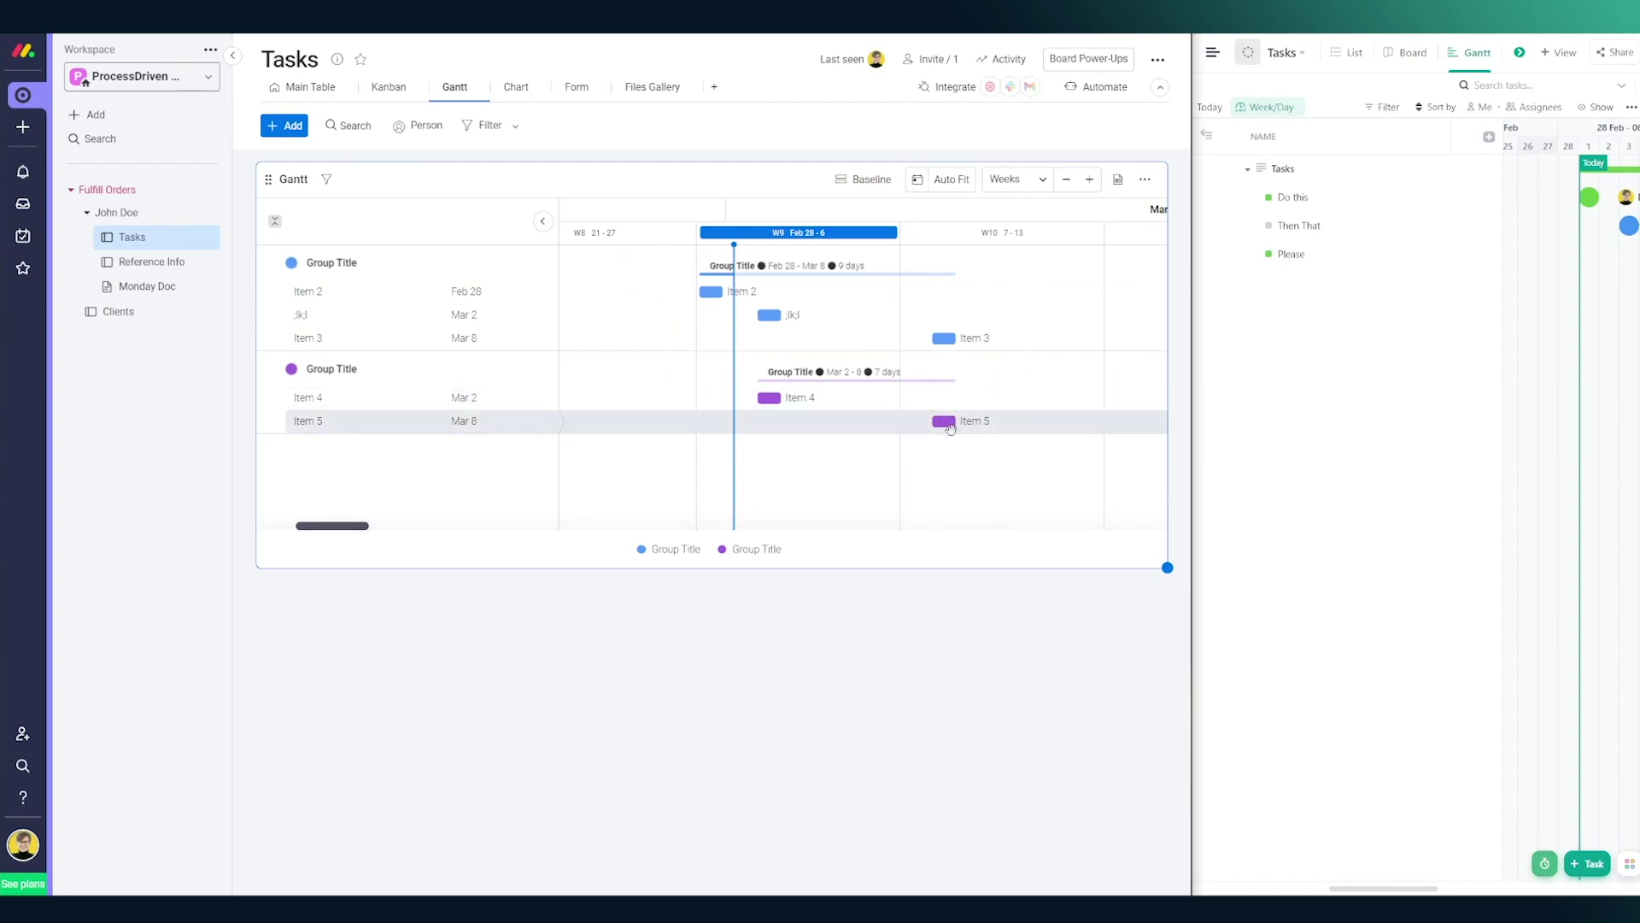
drag(739, 396, 688, 396)
scroll(721, 426, right, 3)
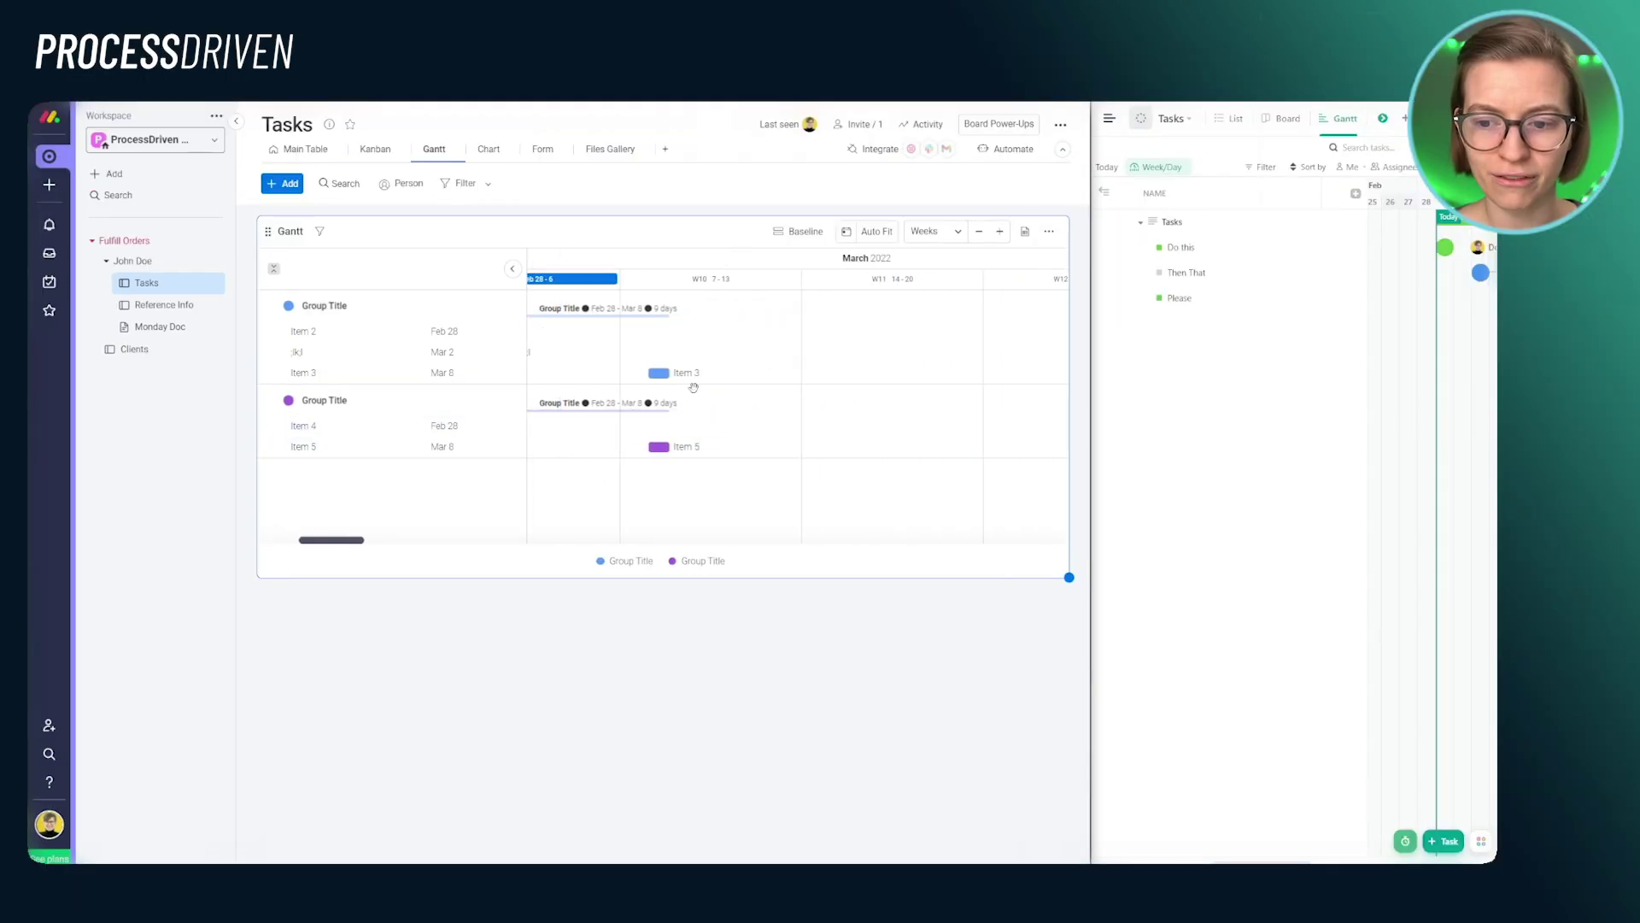
scroll(721, 425, left, 4)
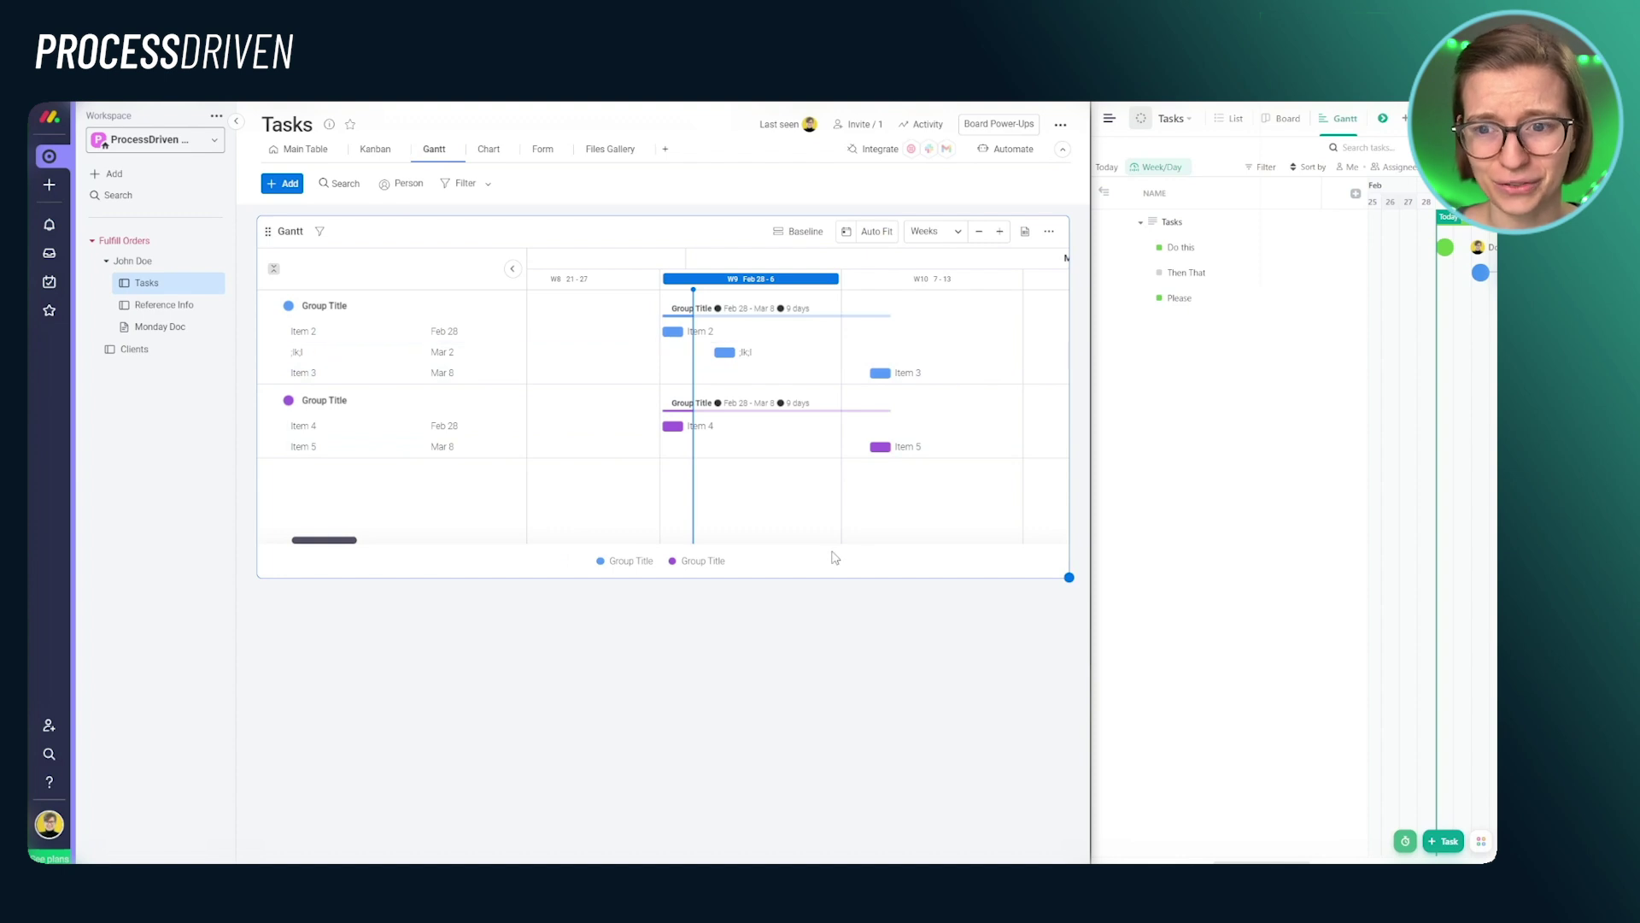
- Check monday.com's full Gantt with baseline settings, then give the ClickUp window more width
click(800, 231)
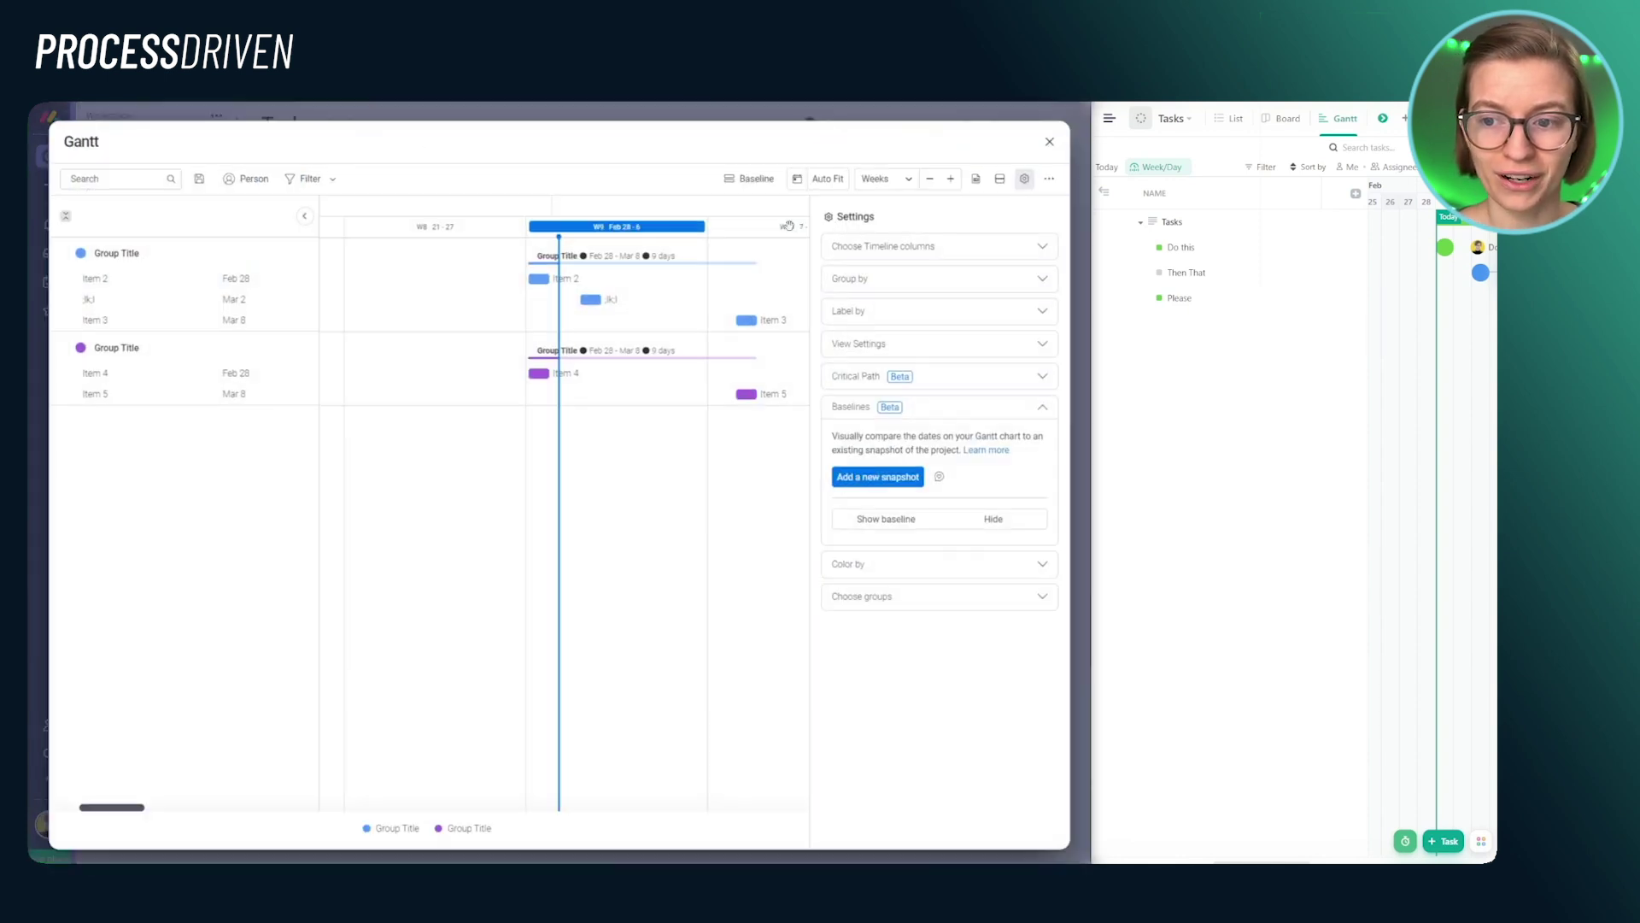
click(1050, 142)
drag(1092, 229, 419, 229)
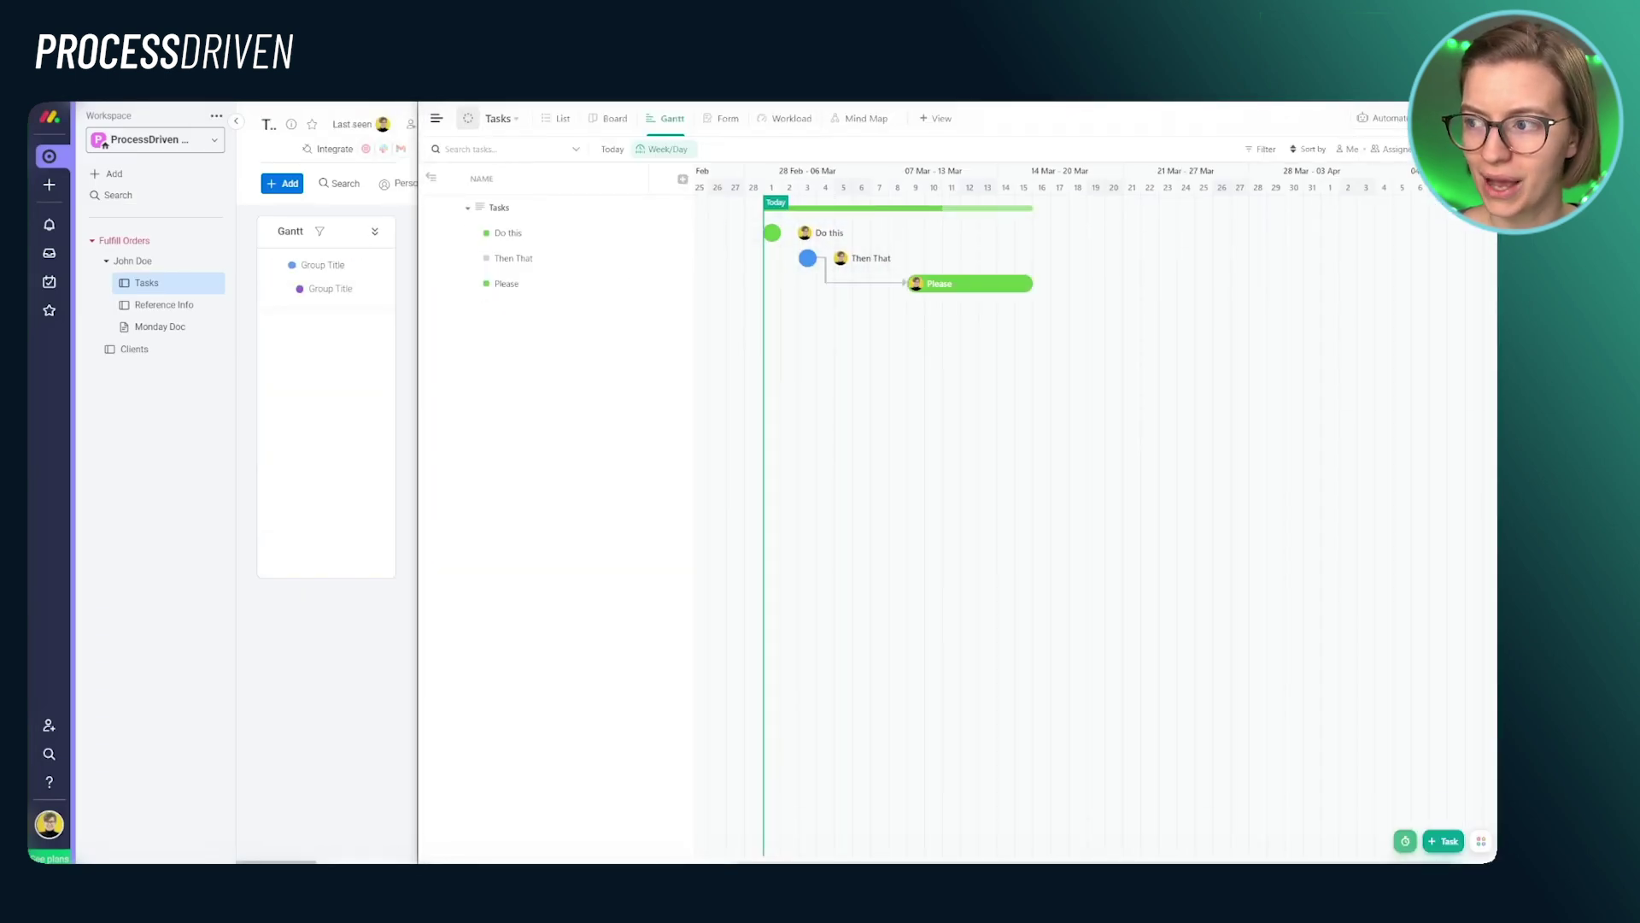
- Set the ClickUp Gantt timeline scale to Year/Month
click(1485, 148)
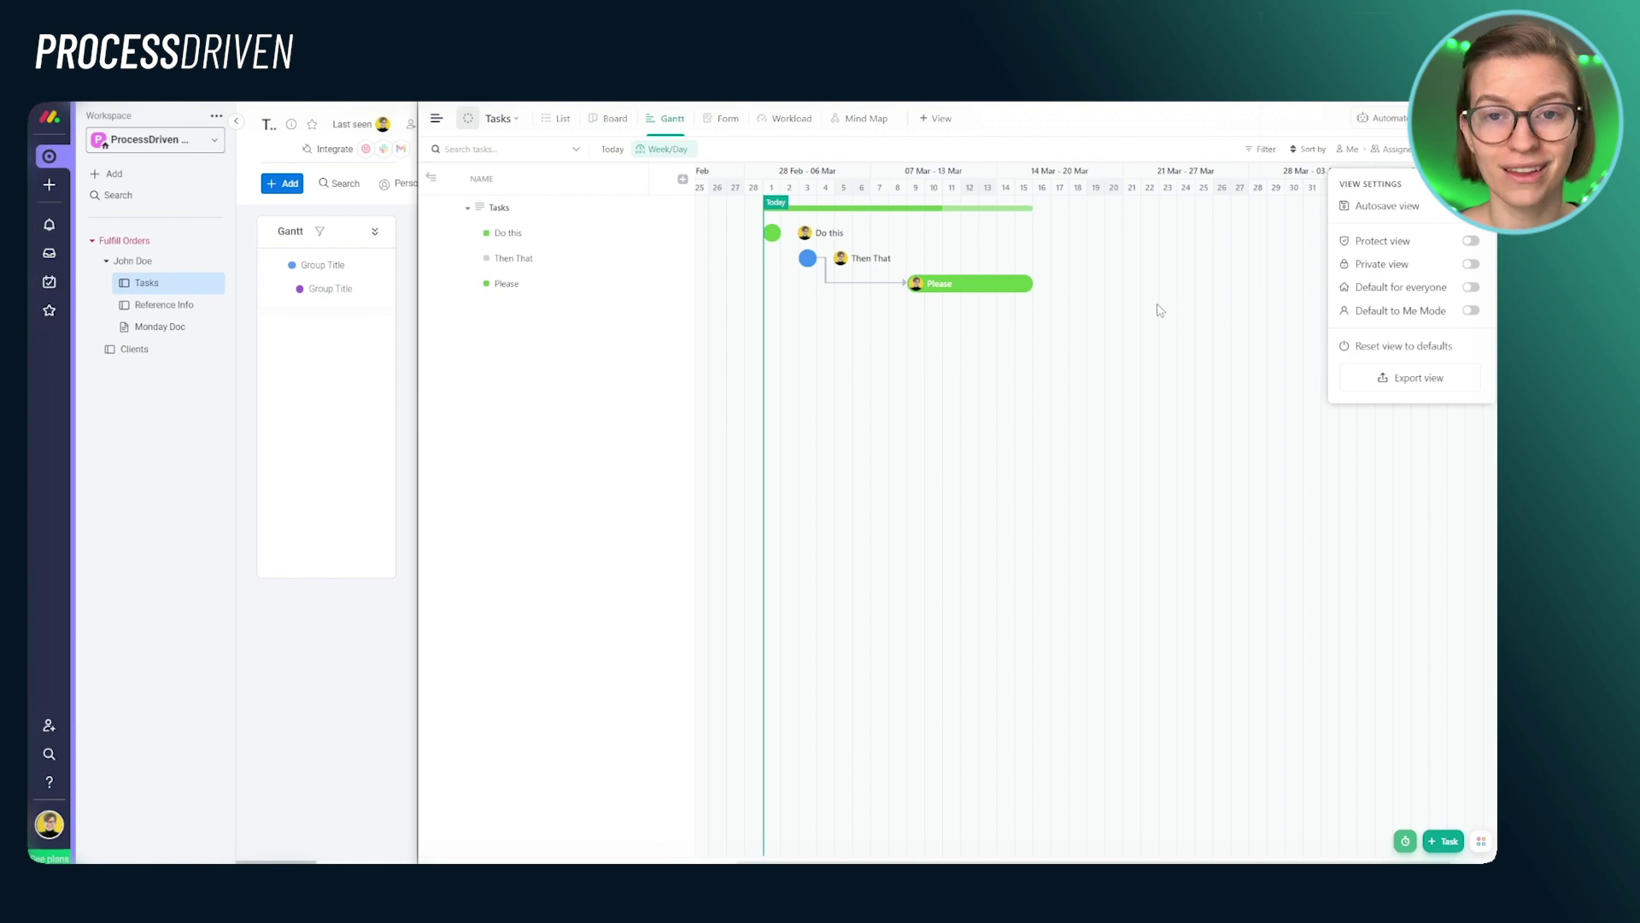
click(667, 149)
click(706, 313)
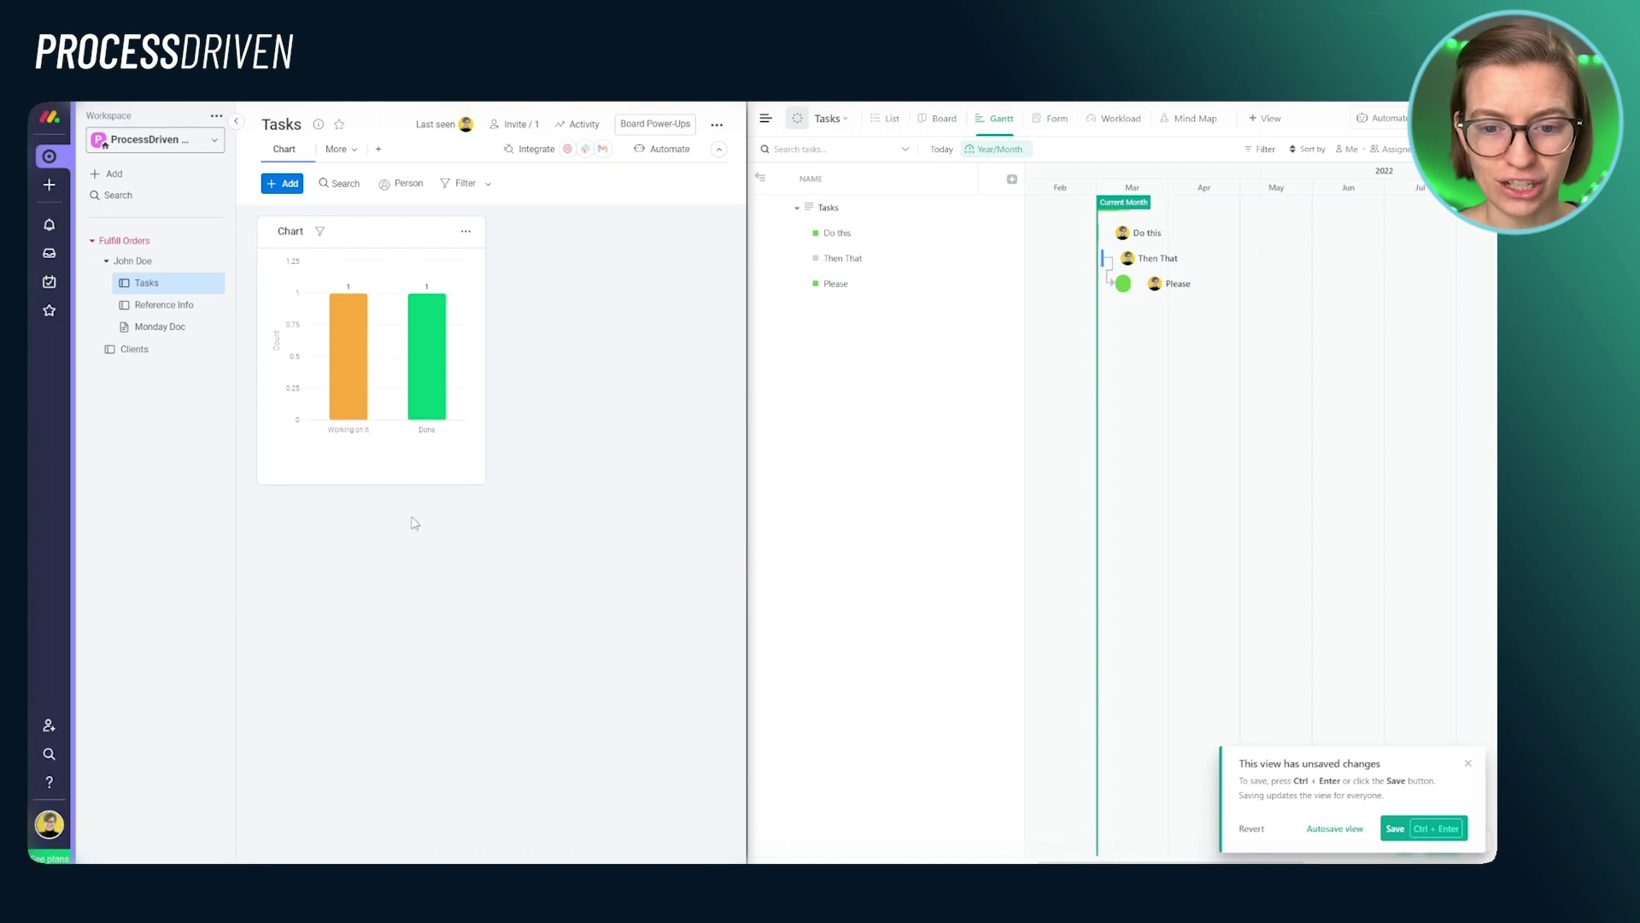
- In monday.com's chart settings, try the pie, line and bubble chart types
click(465, 230)
click(422, 263)
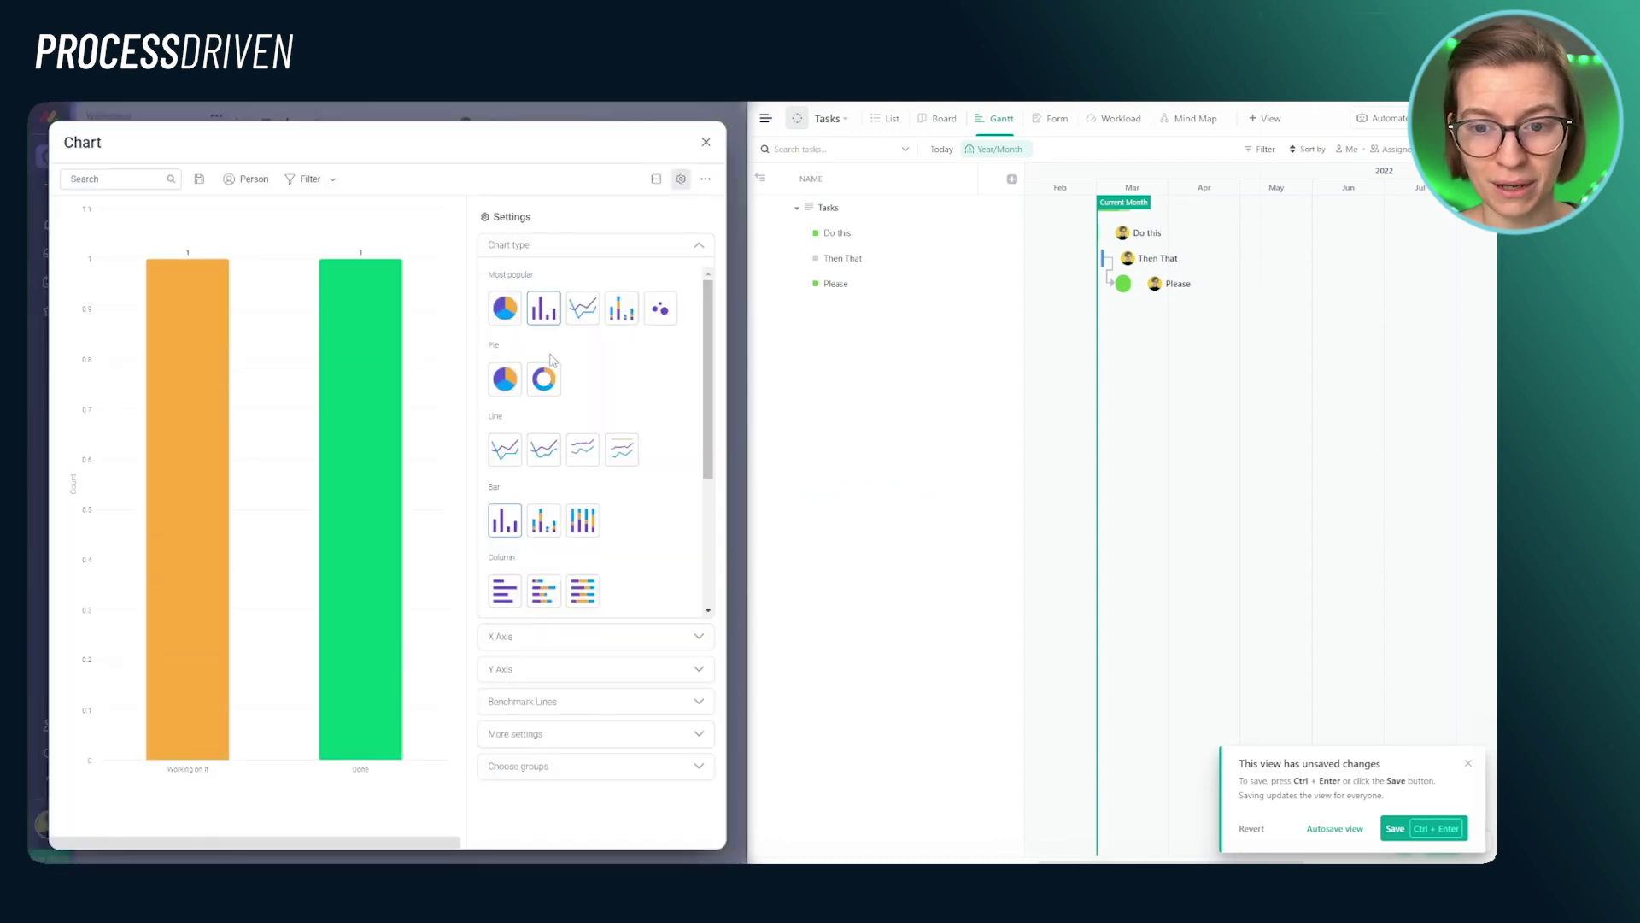
click(514, 322)
click(583, 310)
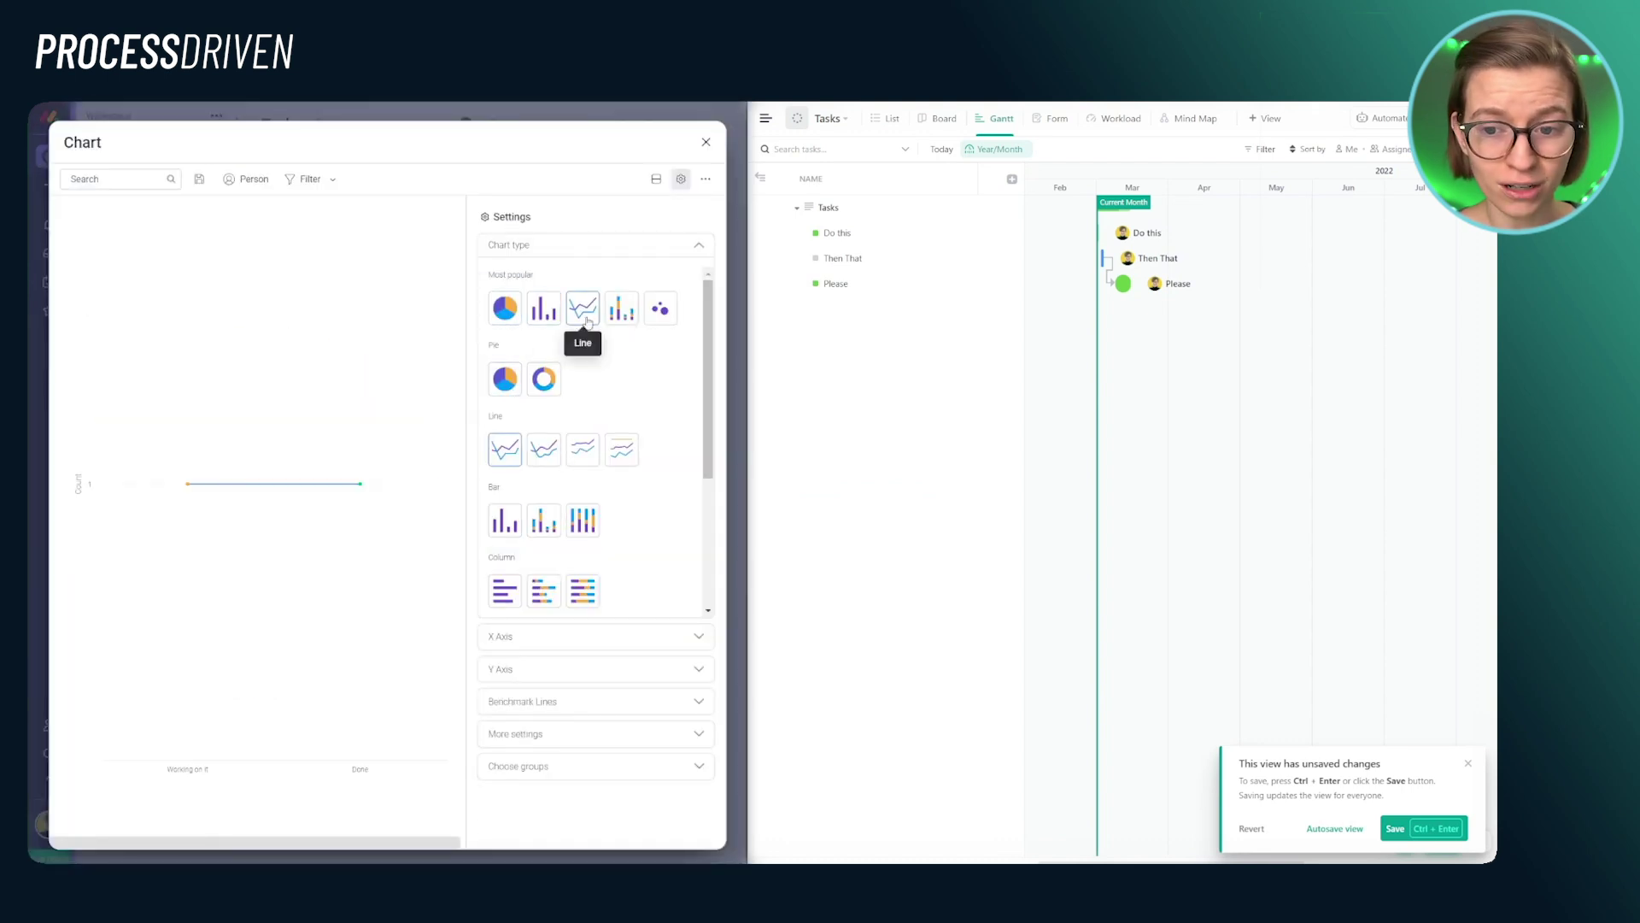
click(651, 314)
- Review the X axis, bubble size, Y axis and additional settings, then use a stacked bar chart
click(687, 633)
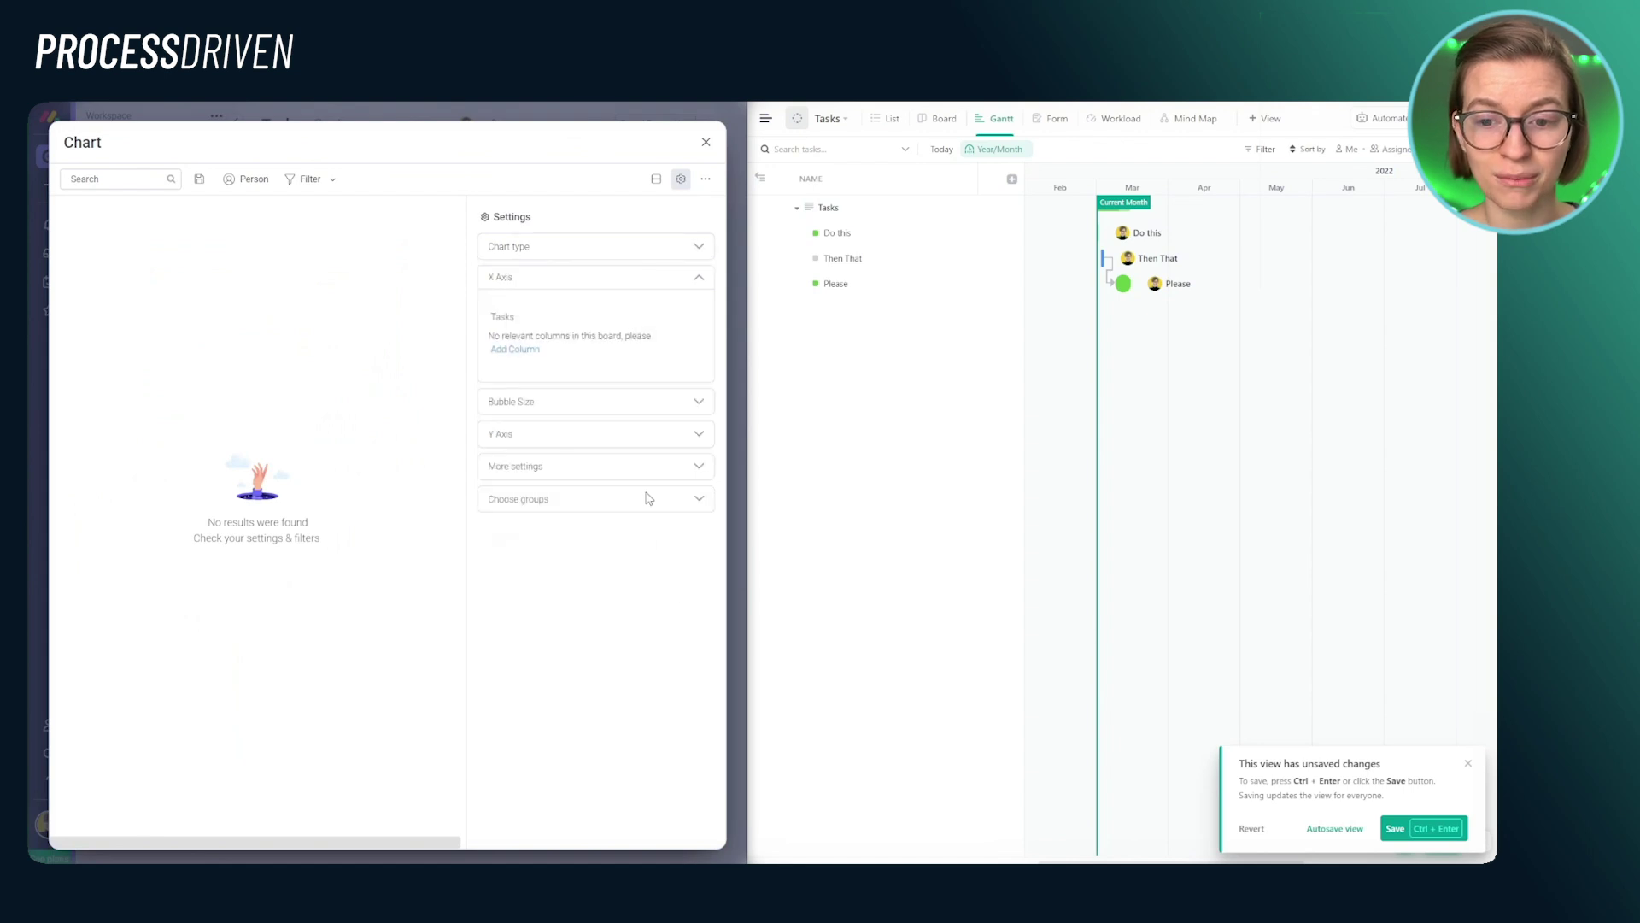
click(589, 404)
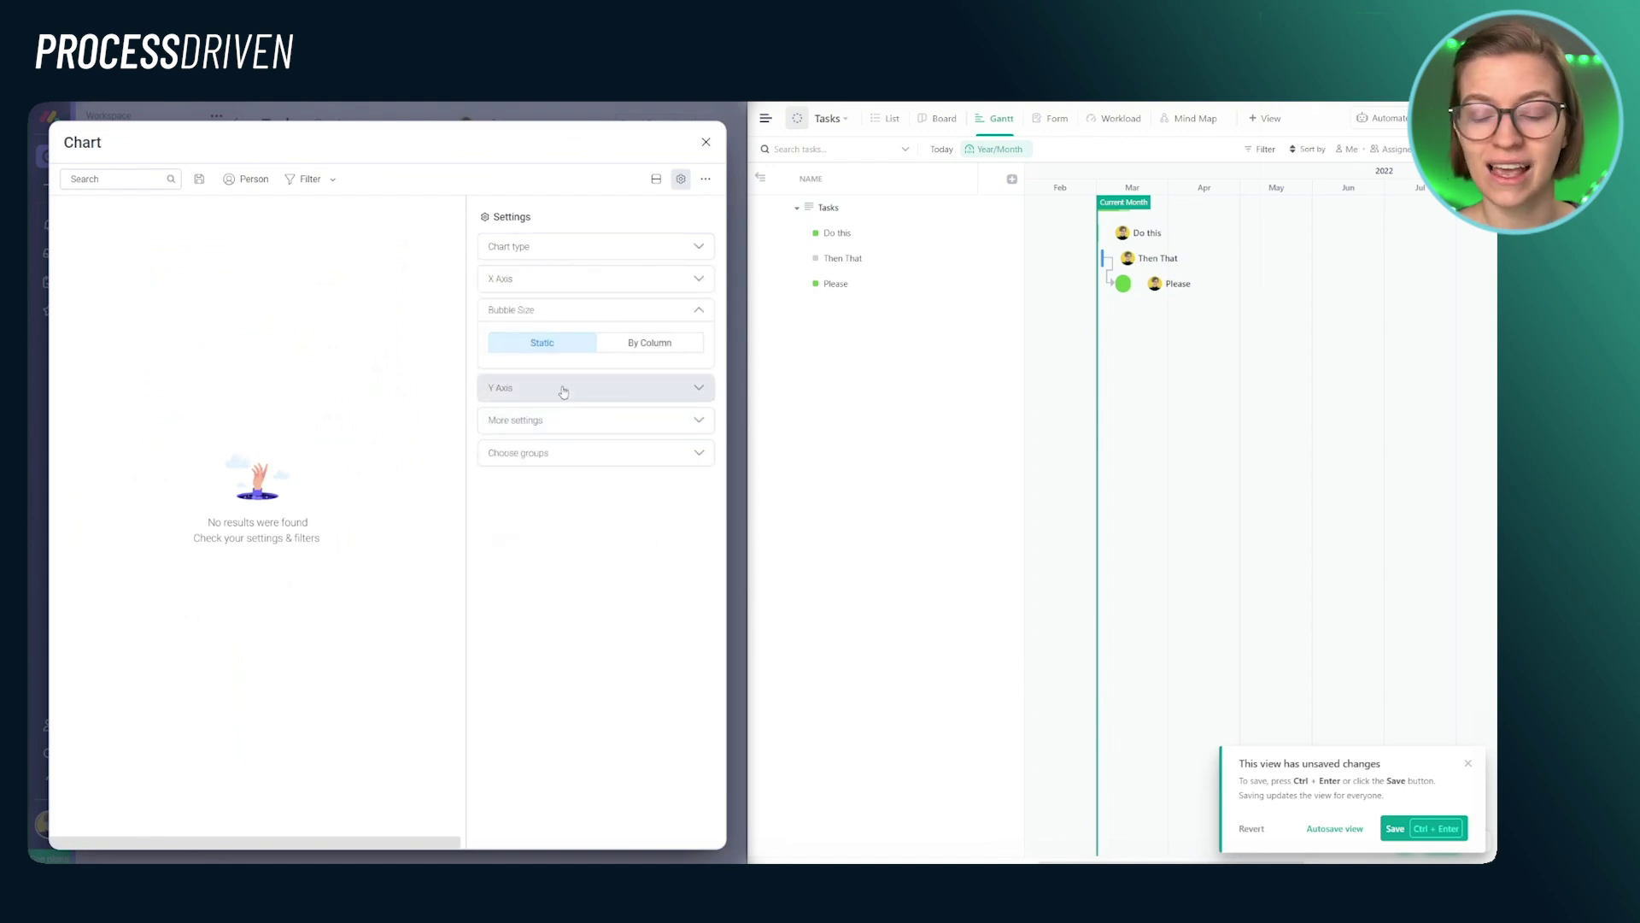
click(565, 389)
click(563, 467)
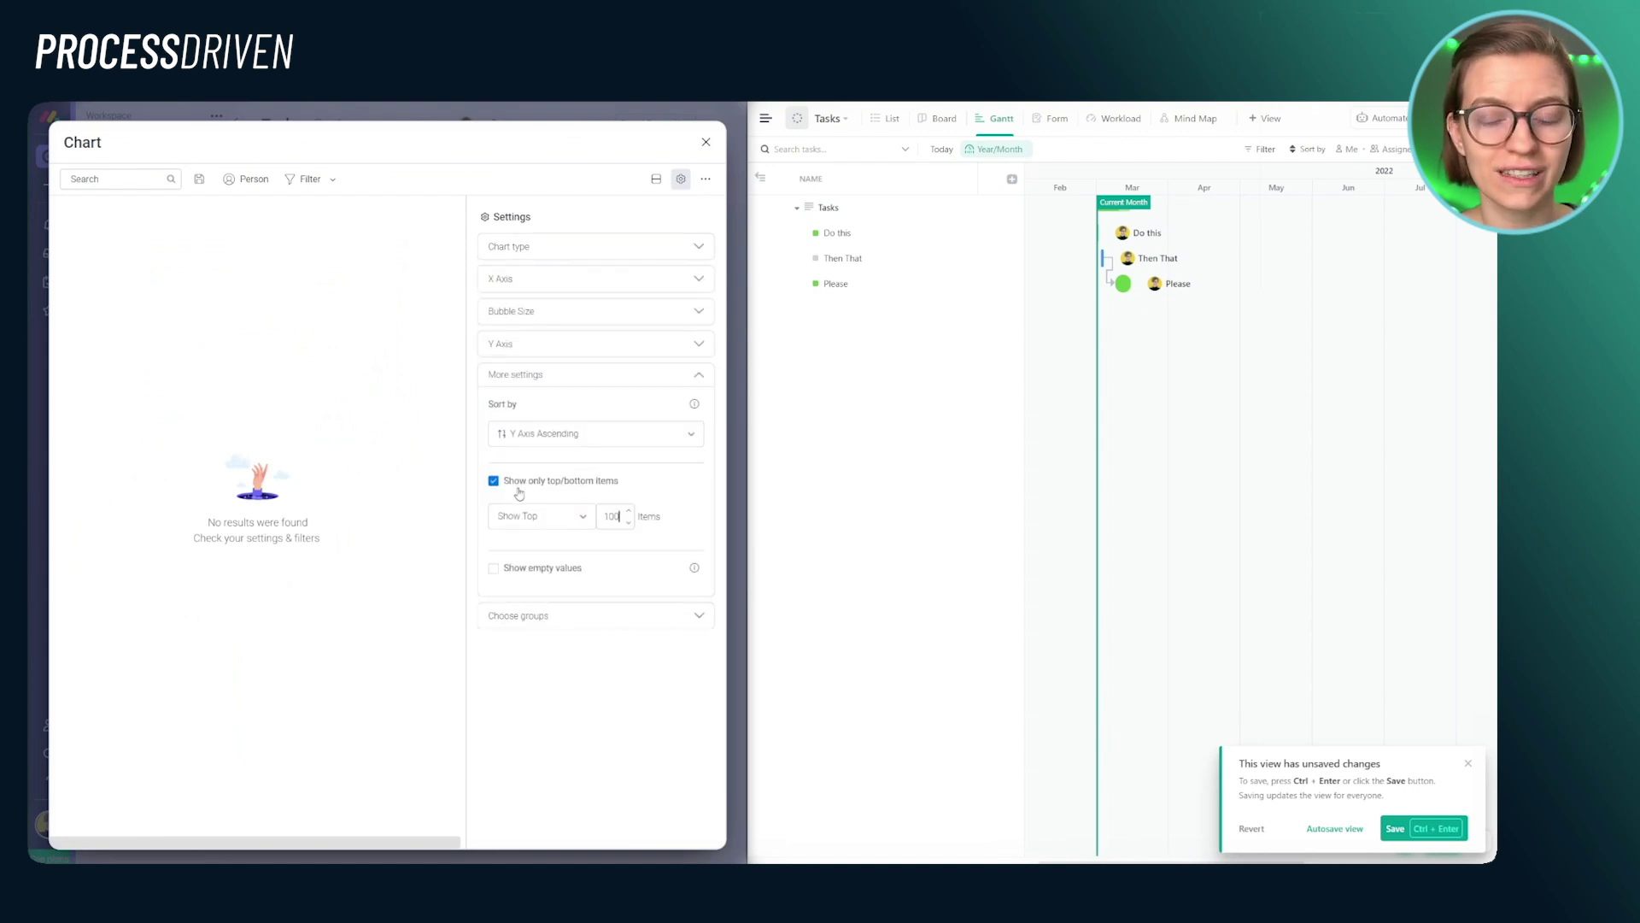
click(523, 255)
click(622, 308)
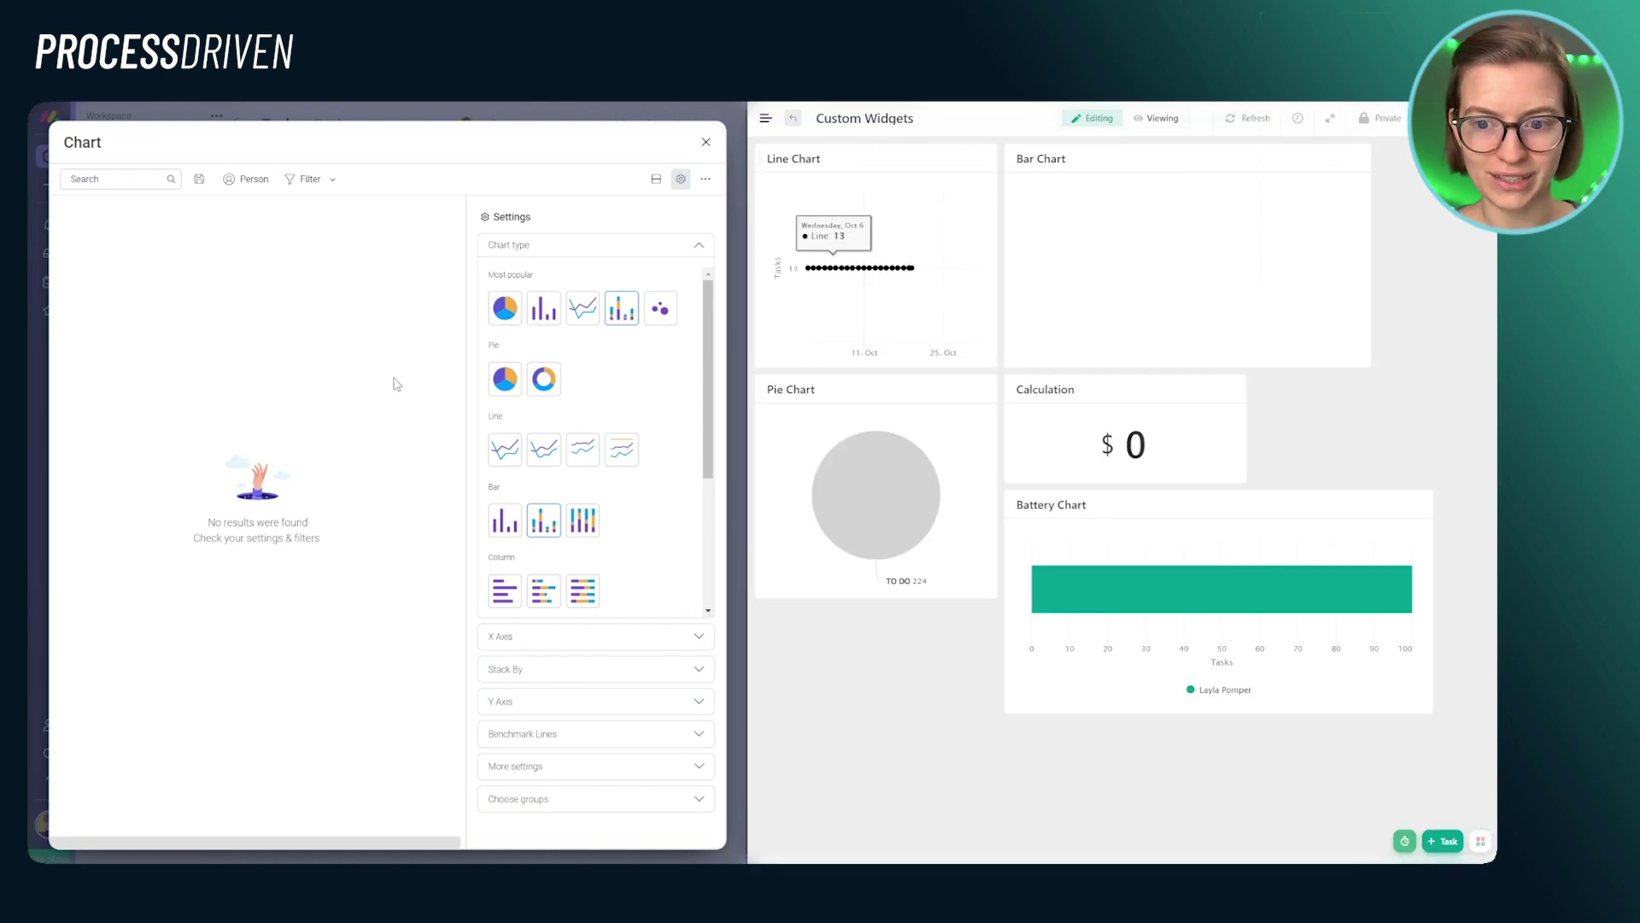
click(706, 142)
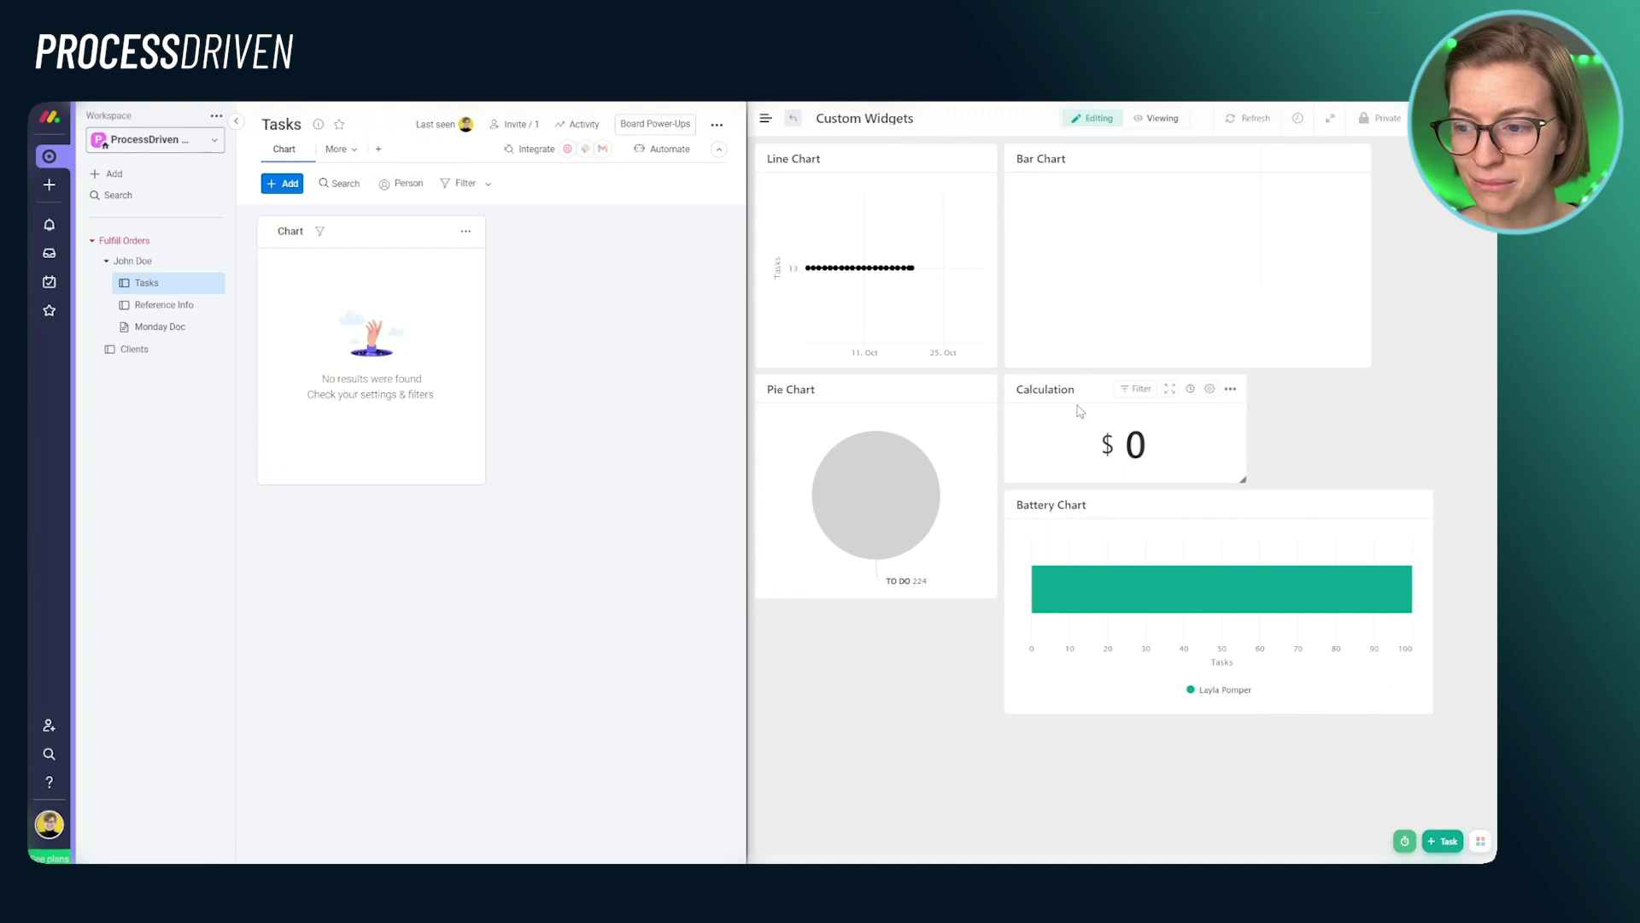
- Switch monday.com's Tasks board to its Form view and expand ClickUp's Spaces in the sidebar
click(339, 148)
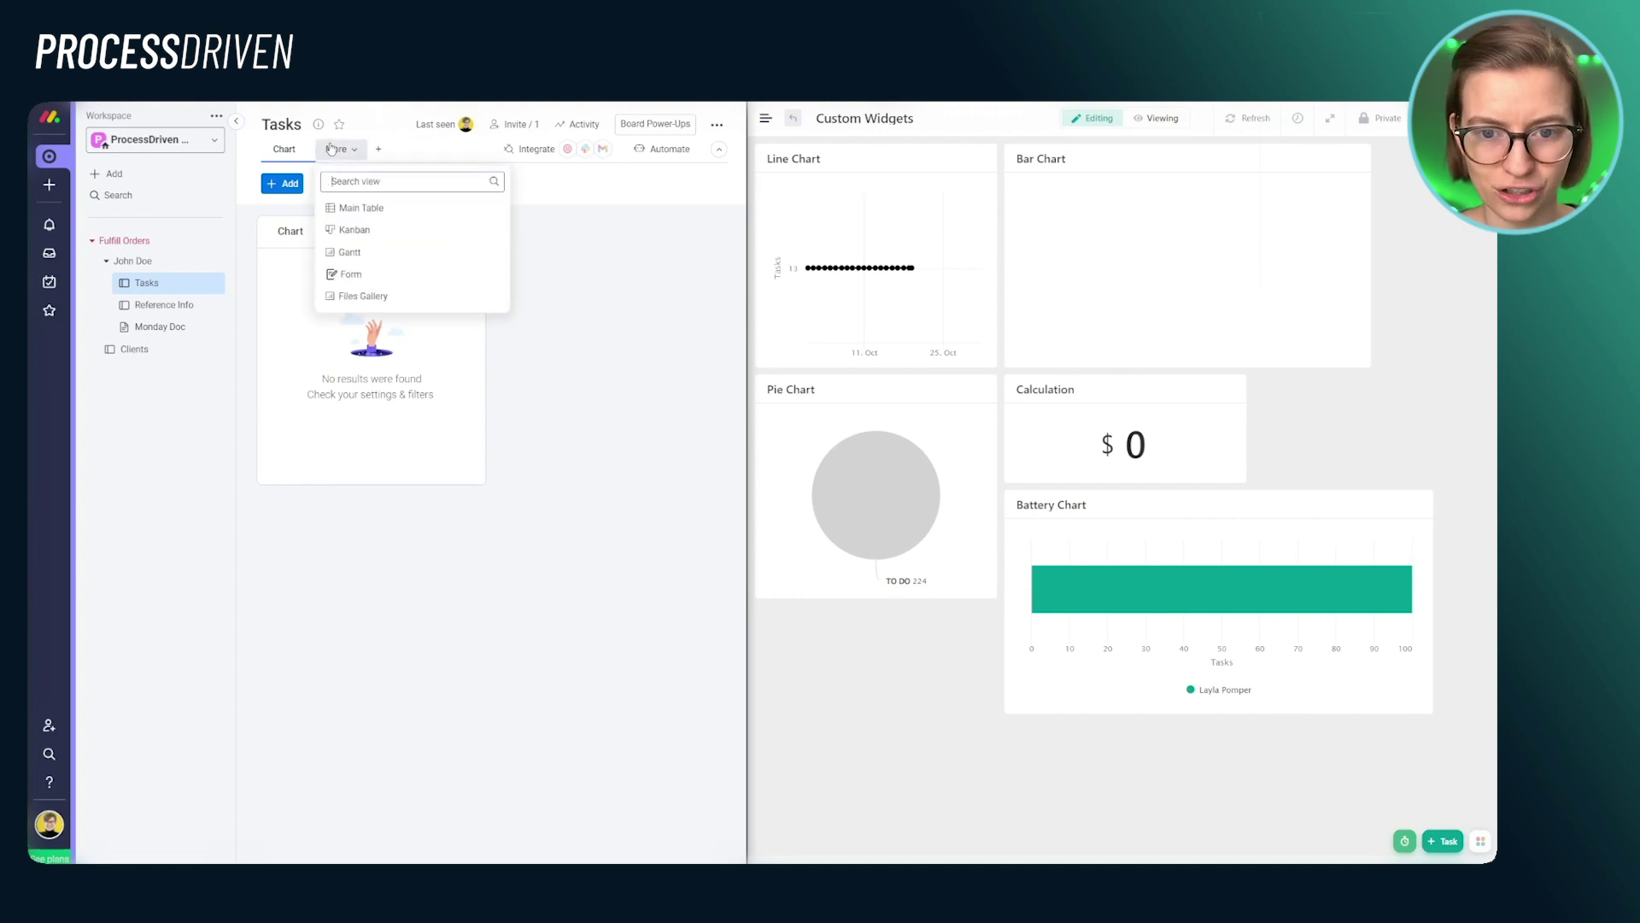
click(350, 274)
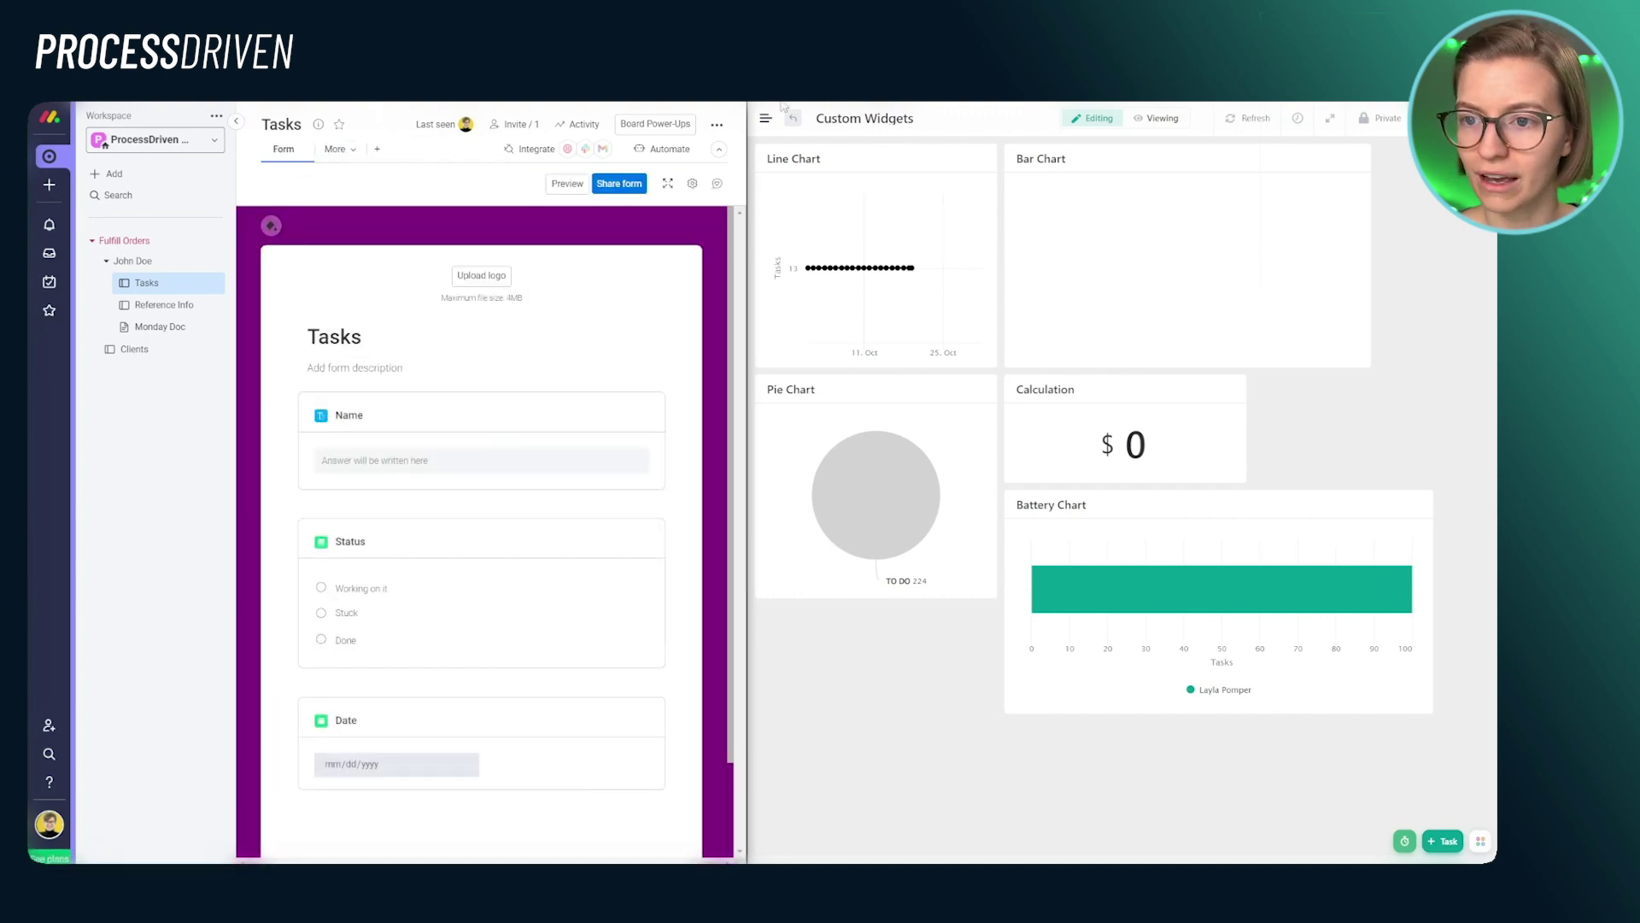
click(763, 120)
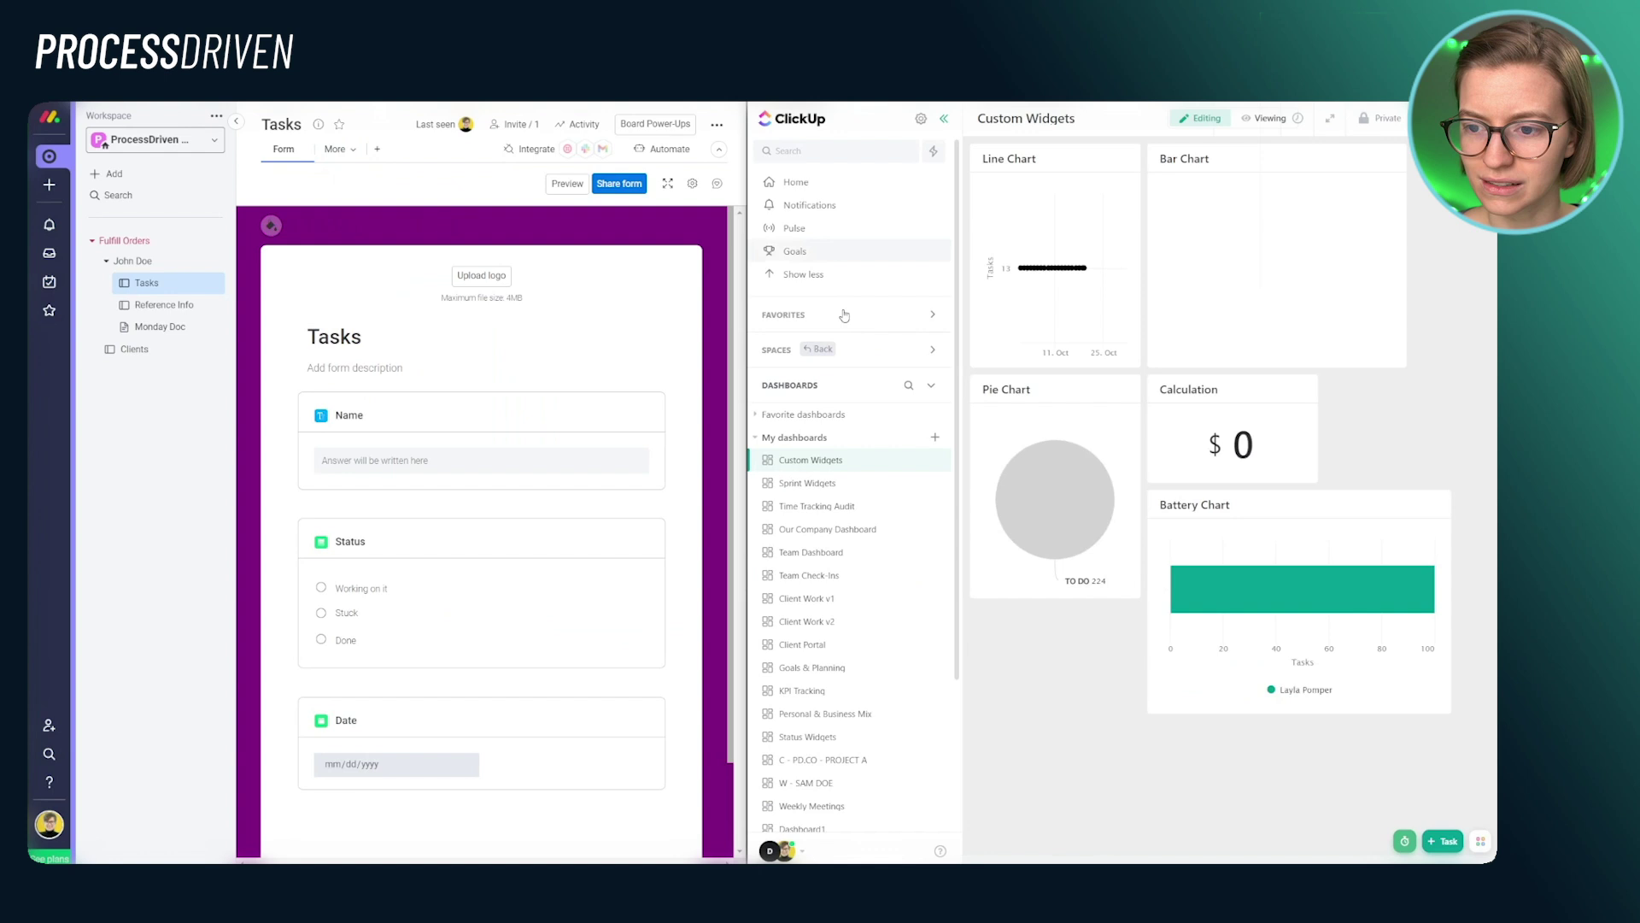
click(773, 349)
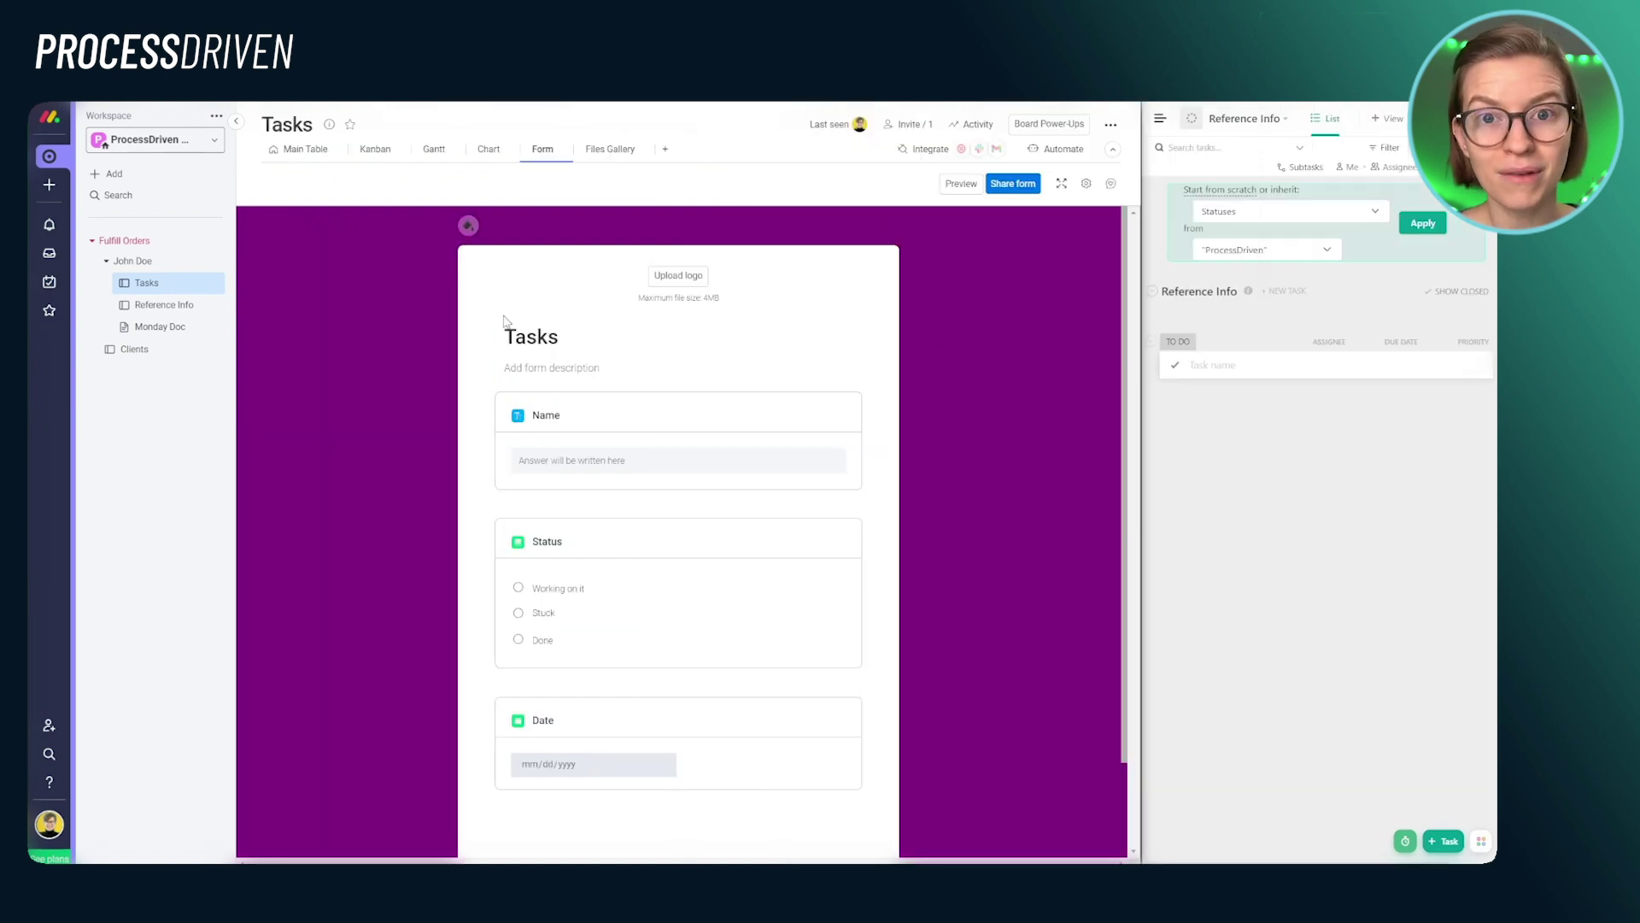
- Give the monday.com form a green background and open its customization settings
click(479, 225)
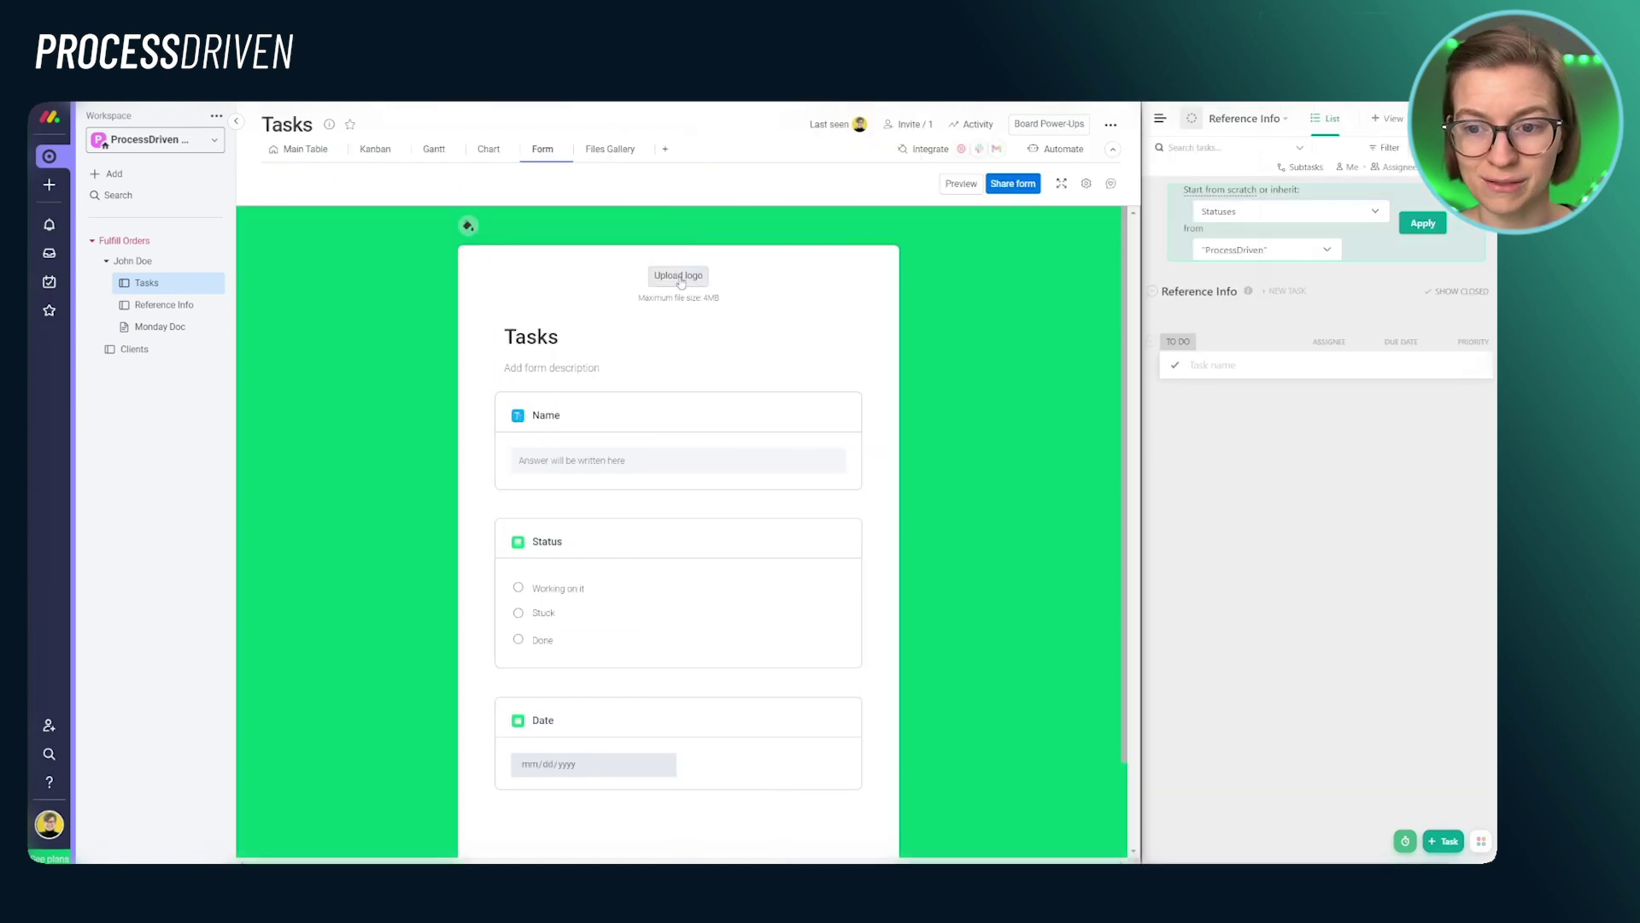
scroll(675, 504, down, 2)
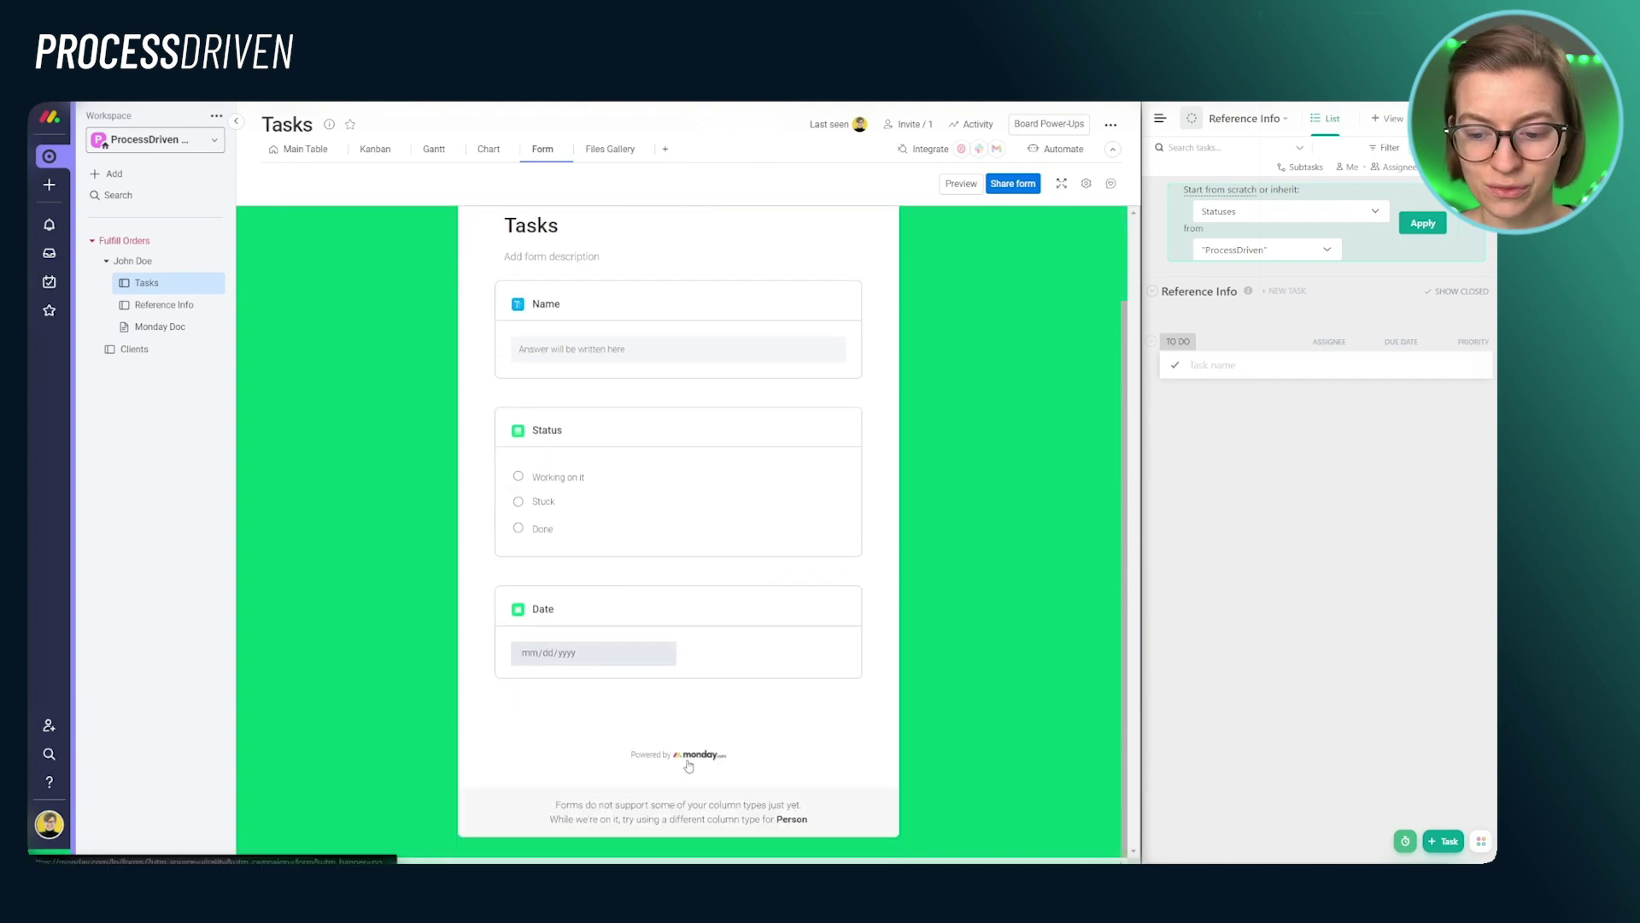
scroll(712, 637, up, 2)
click(1086, 183)
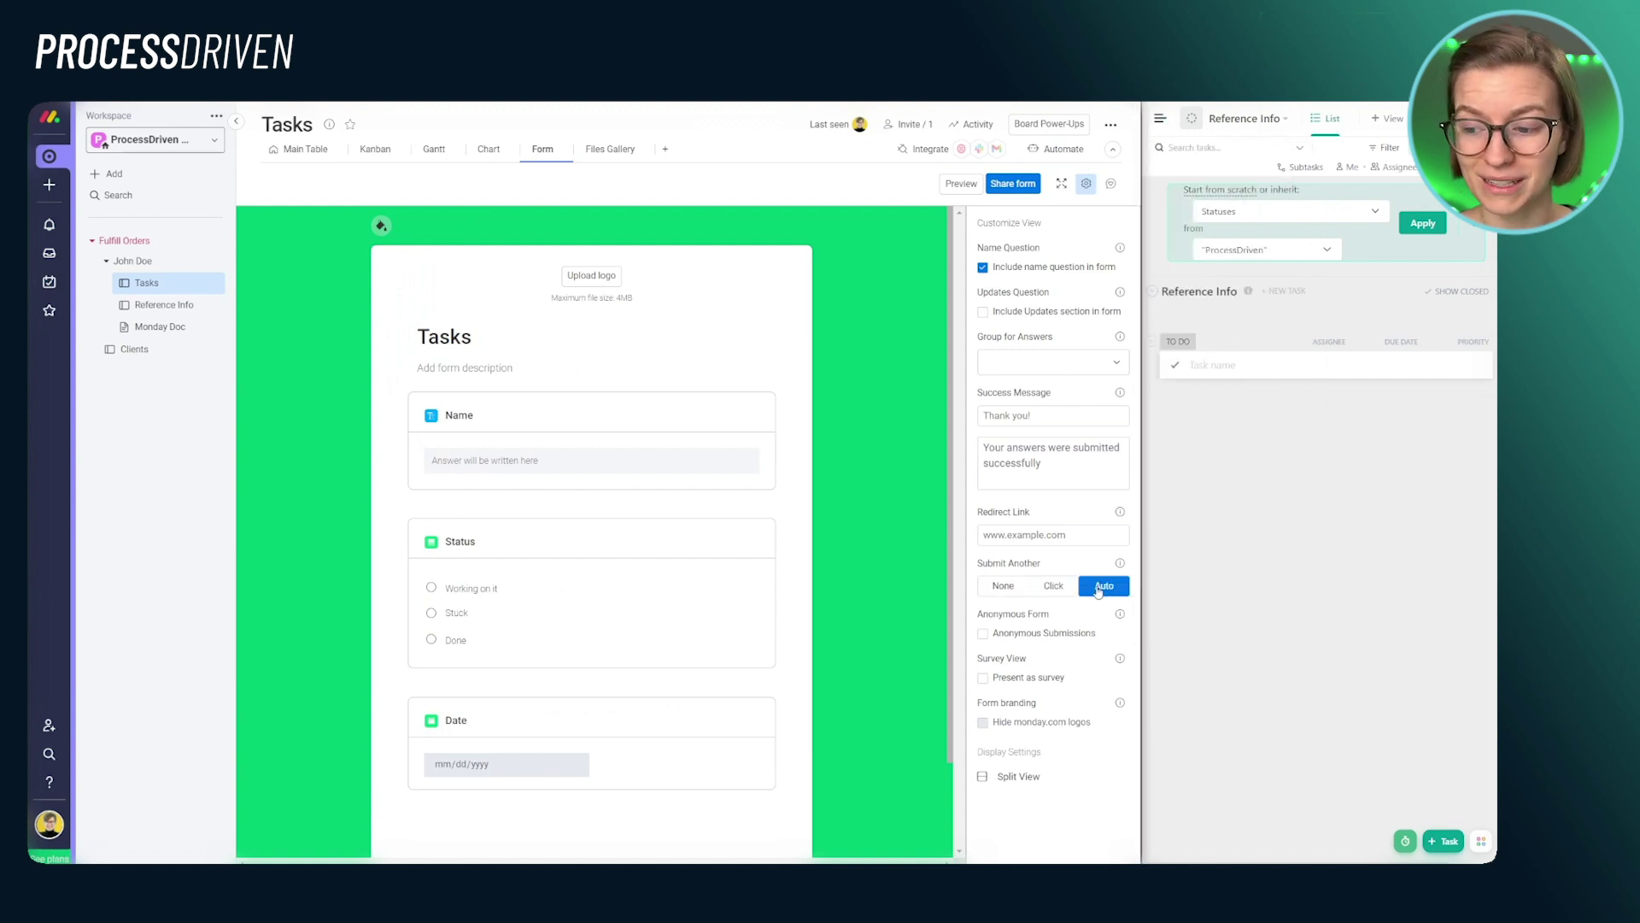
- Add an Attachment field to ClickUp's Tasks form and make its primary colour orange
drag(1141, 643, 389, 530)
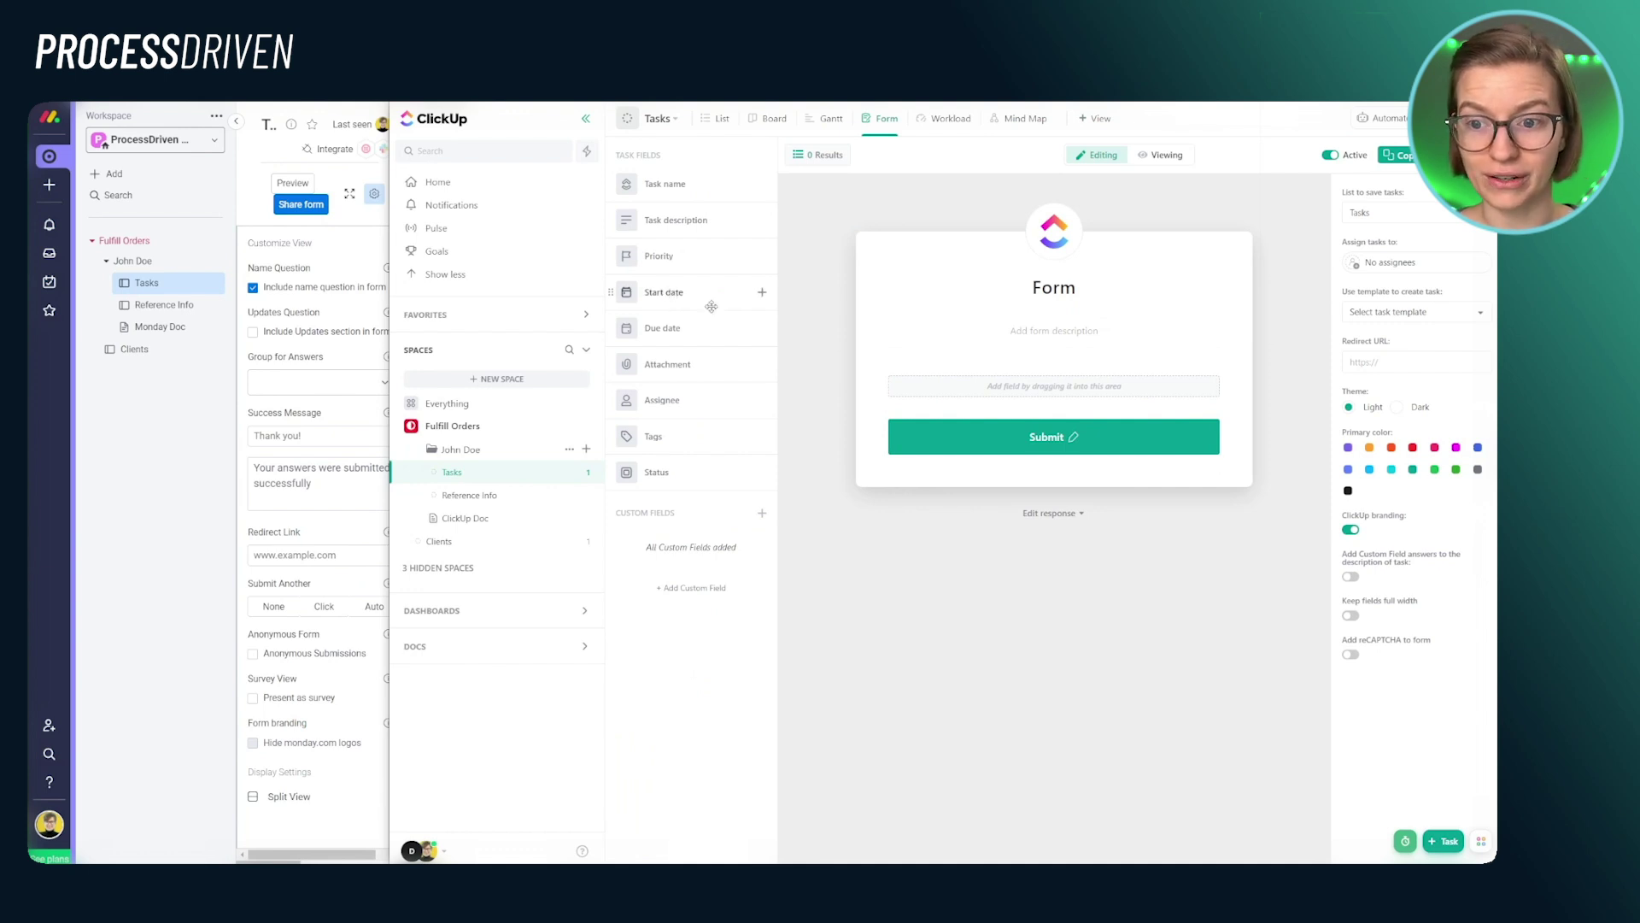
drag(656, 364, 1017, 500)
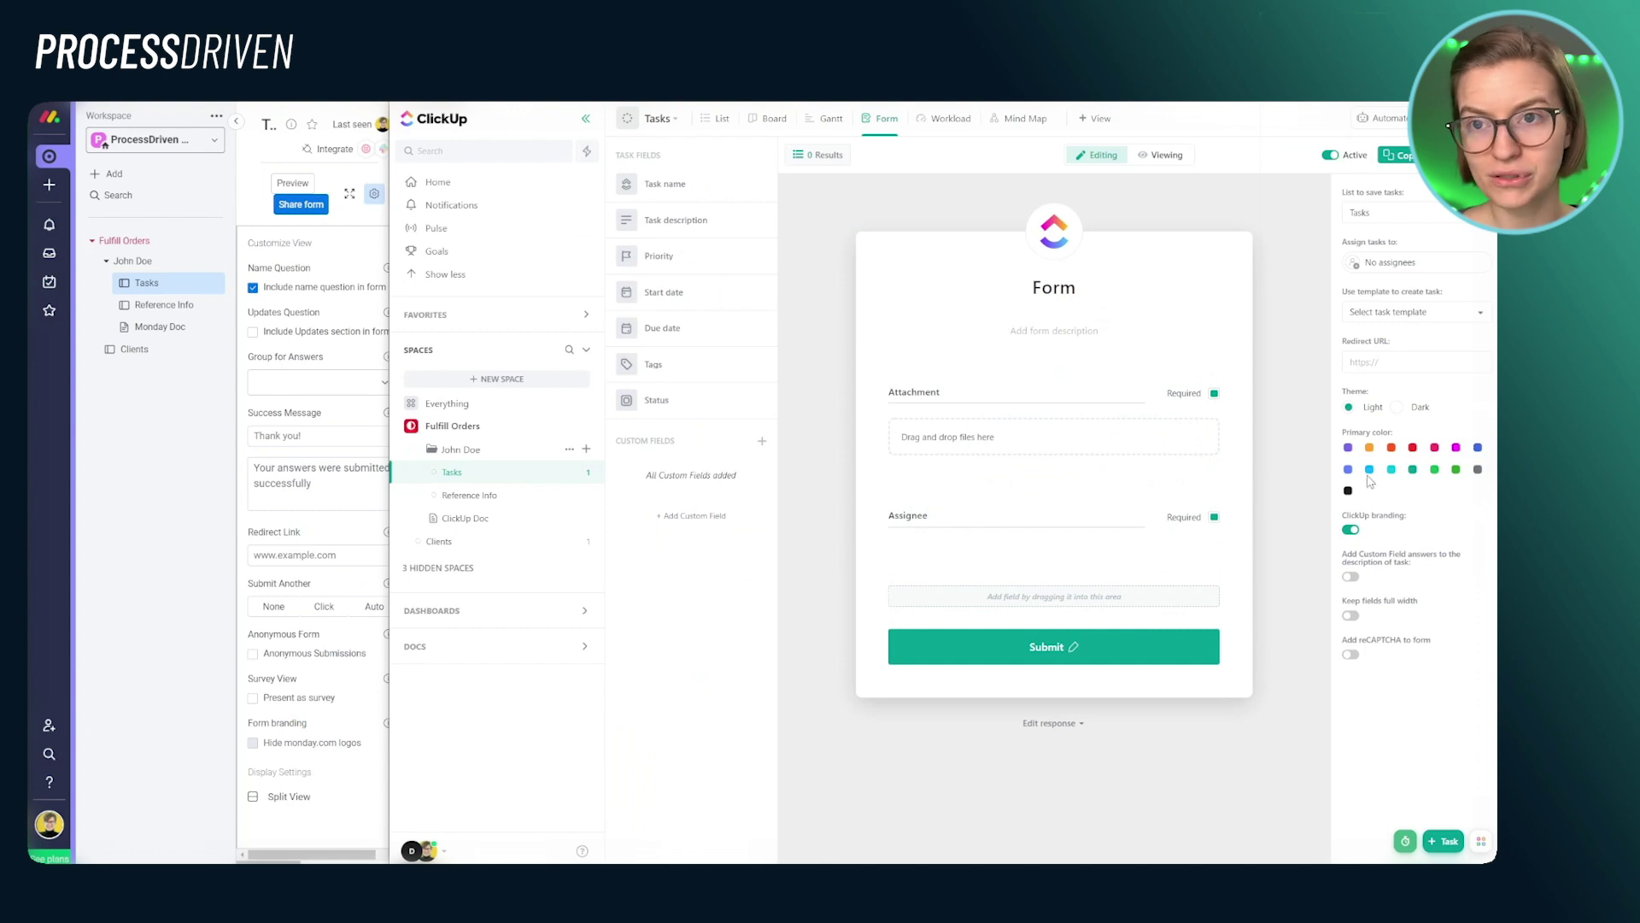
click(1401, 410)
click(1369, 447)
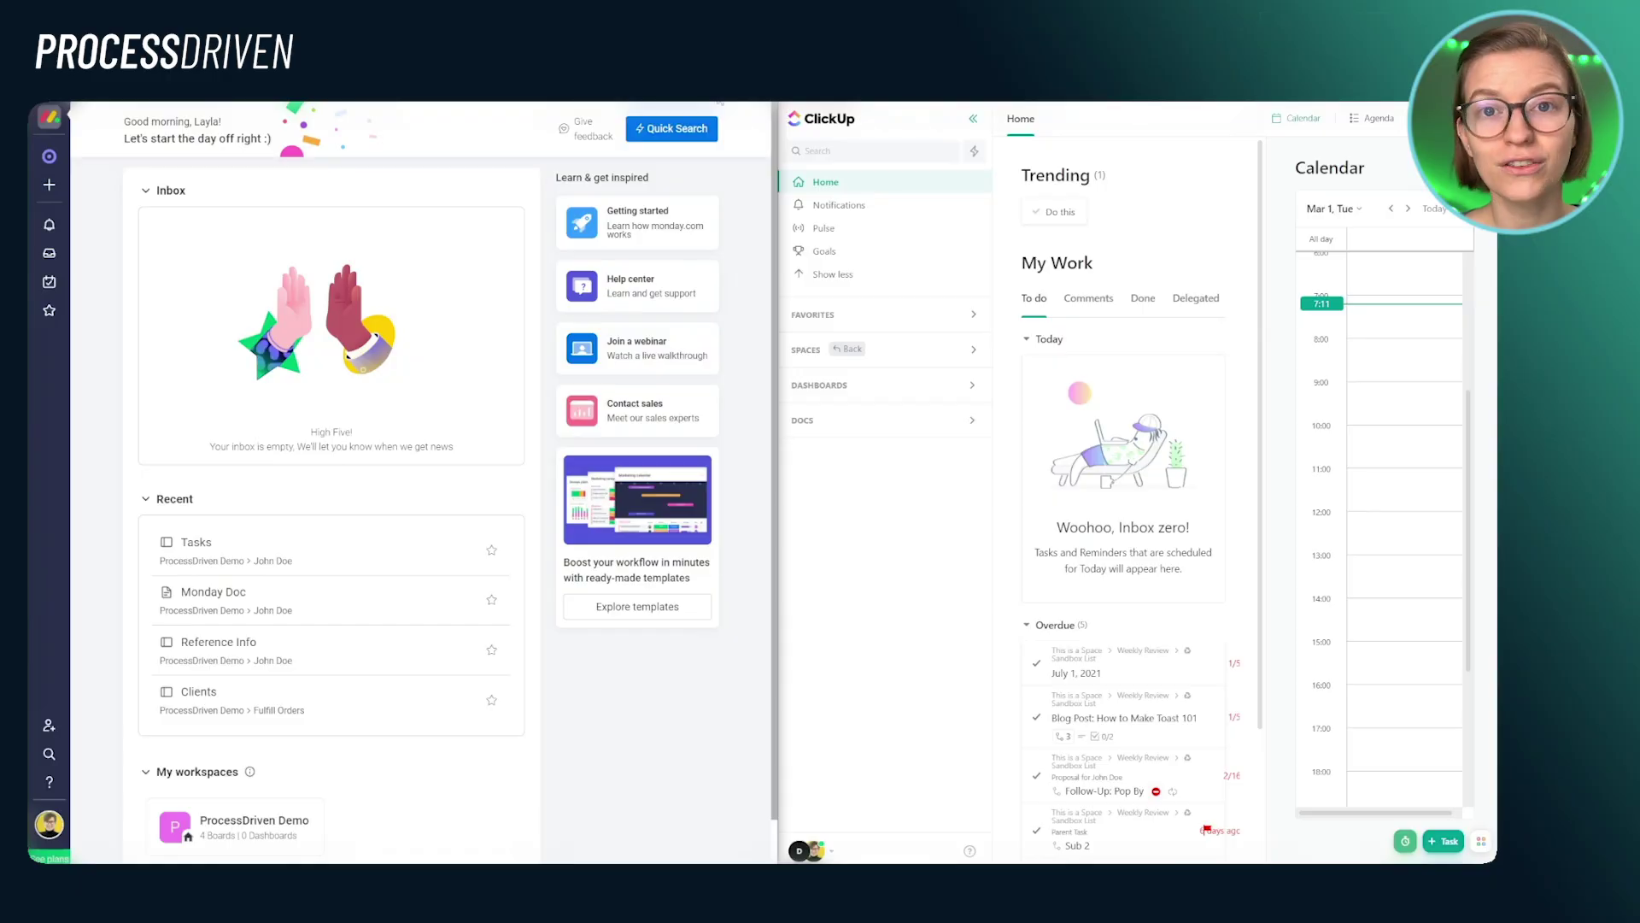
- Resize the split to widen monday.com's home page, then ClickUp's My Work panel
drag(782, 407, 1141, 461)
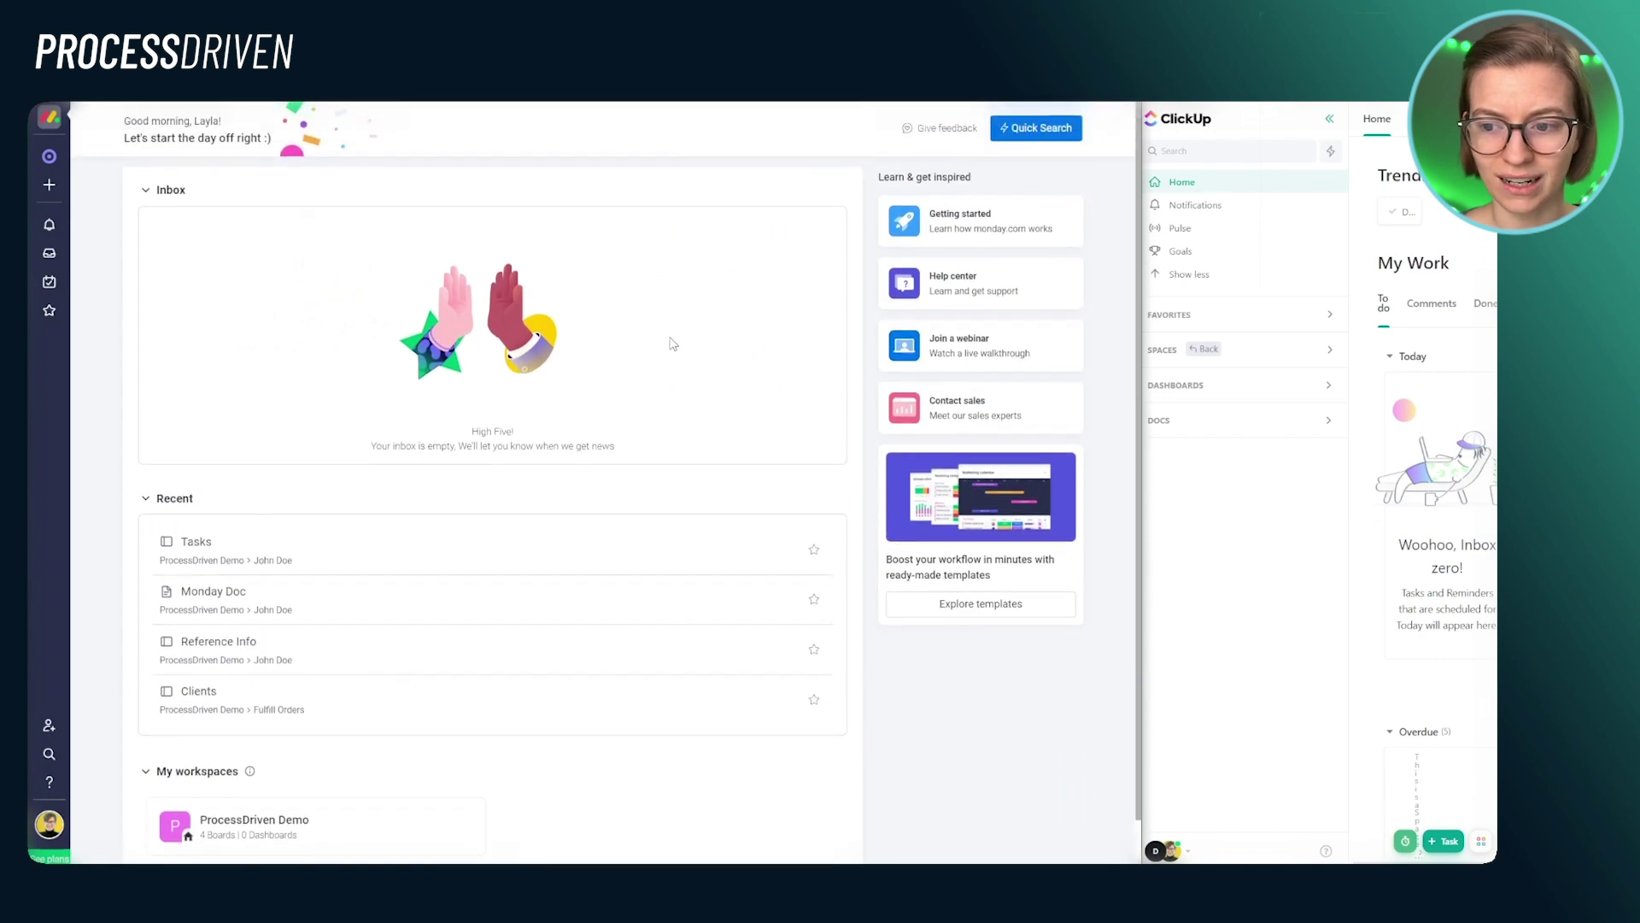
drag(1141, 410, 390, 282)
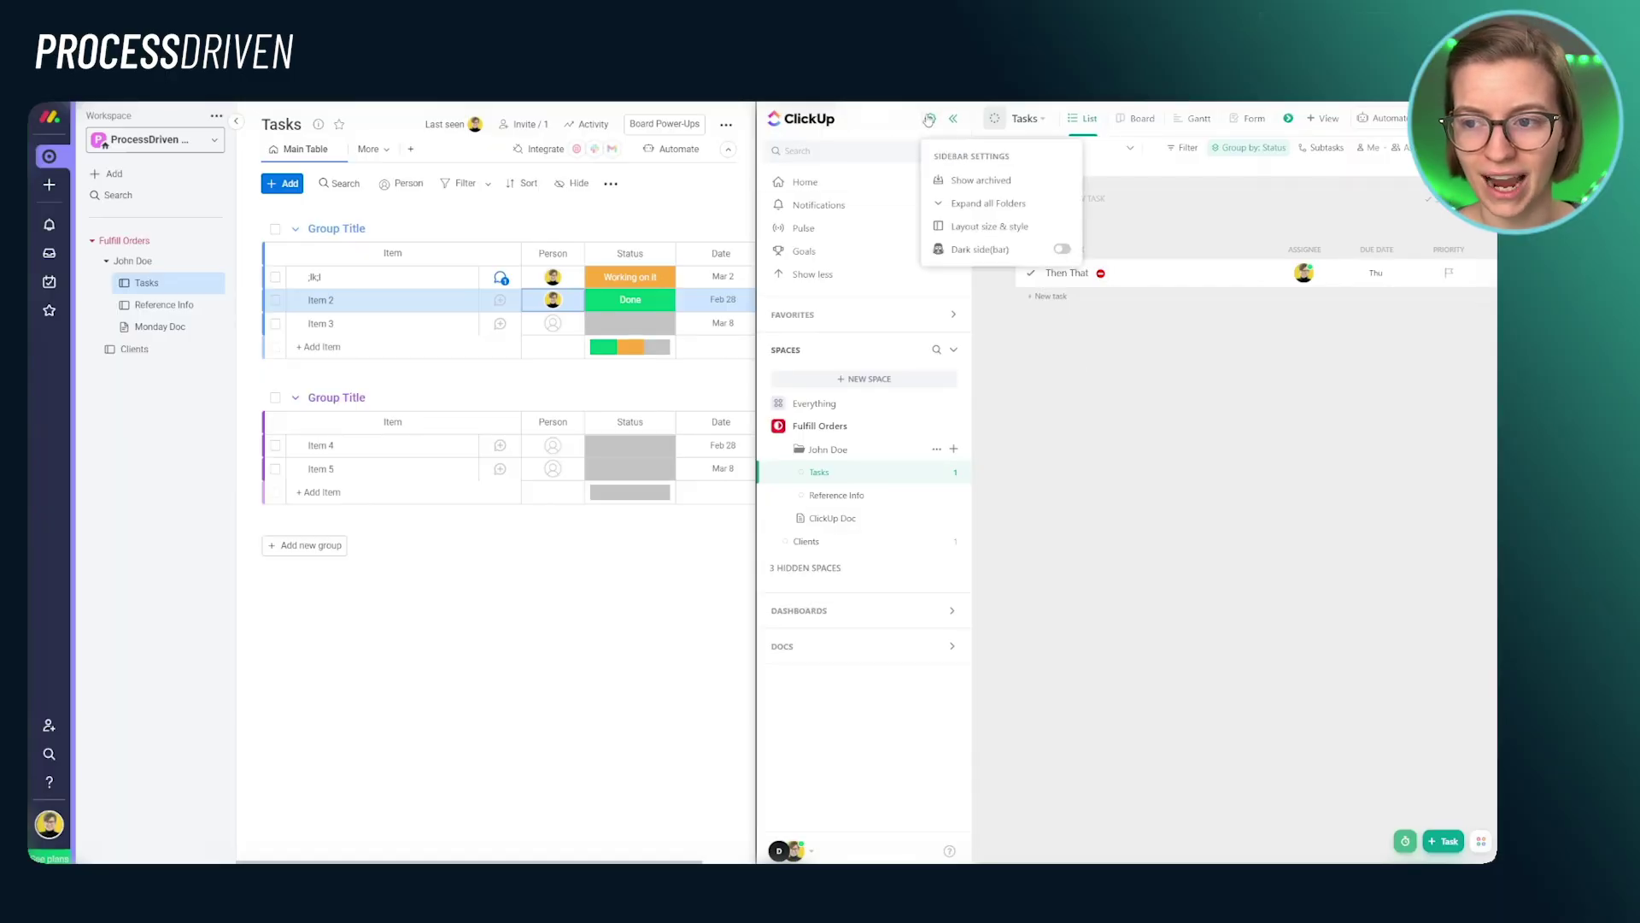
click(975, 225)
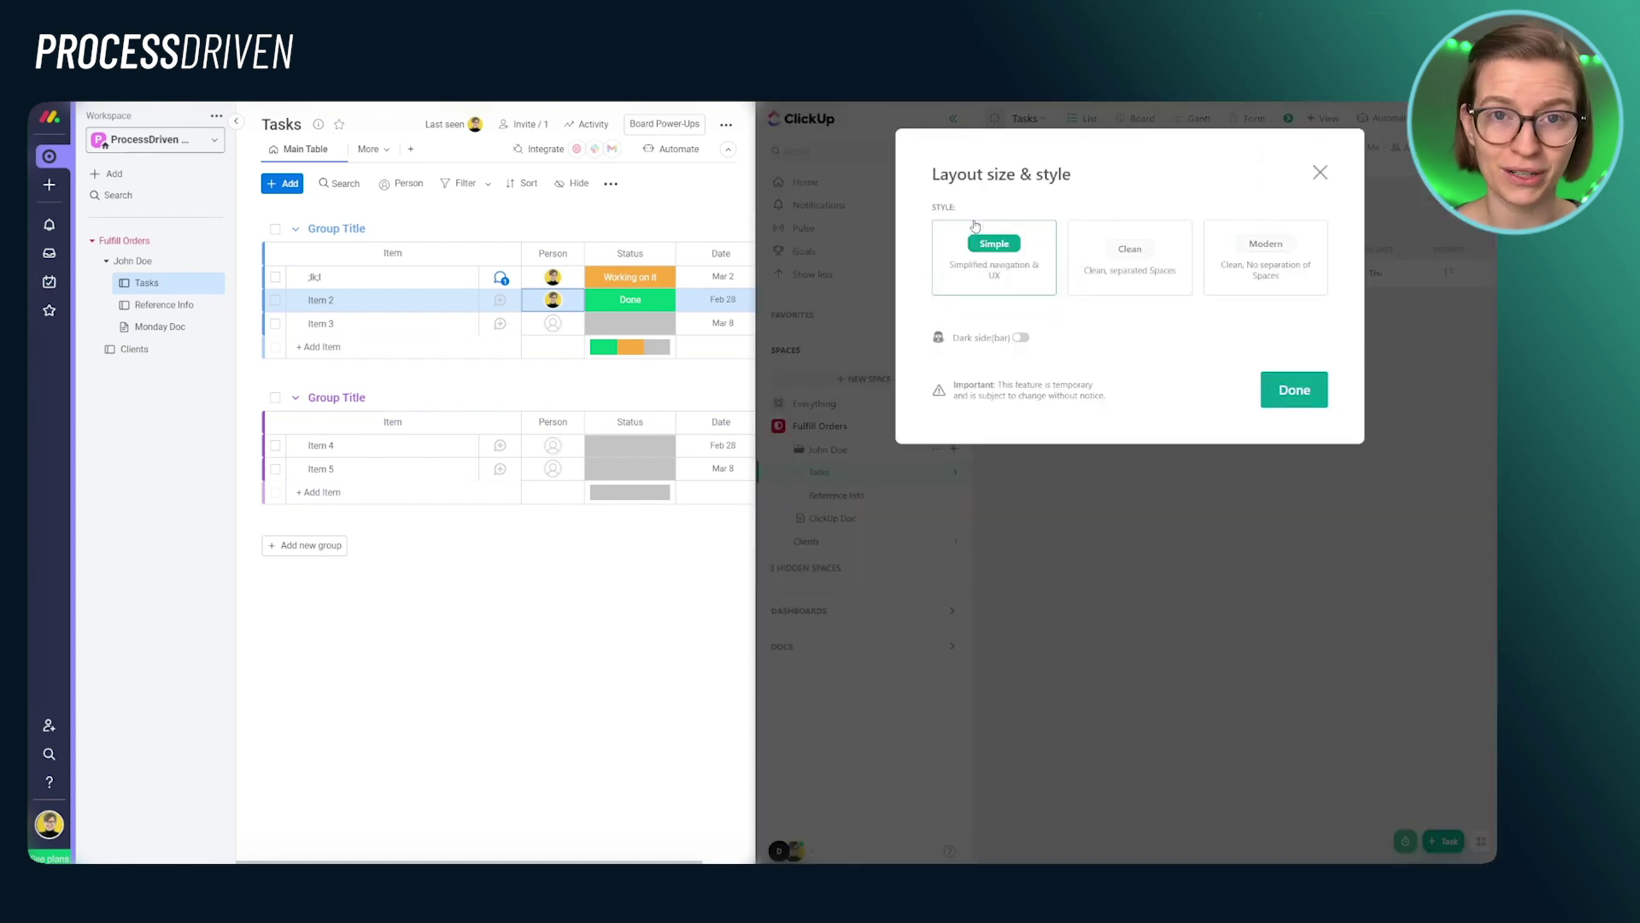
click(1087, 272)
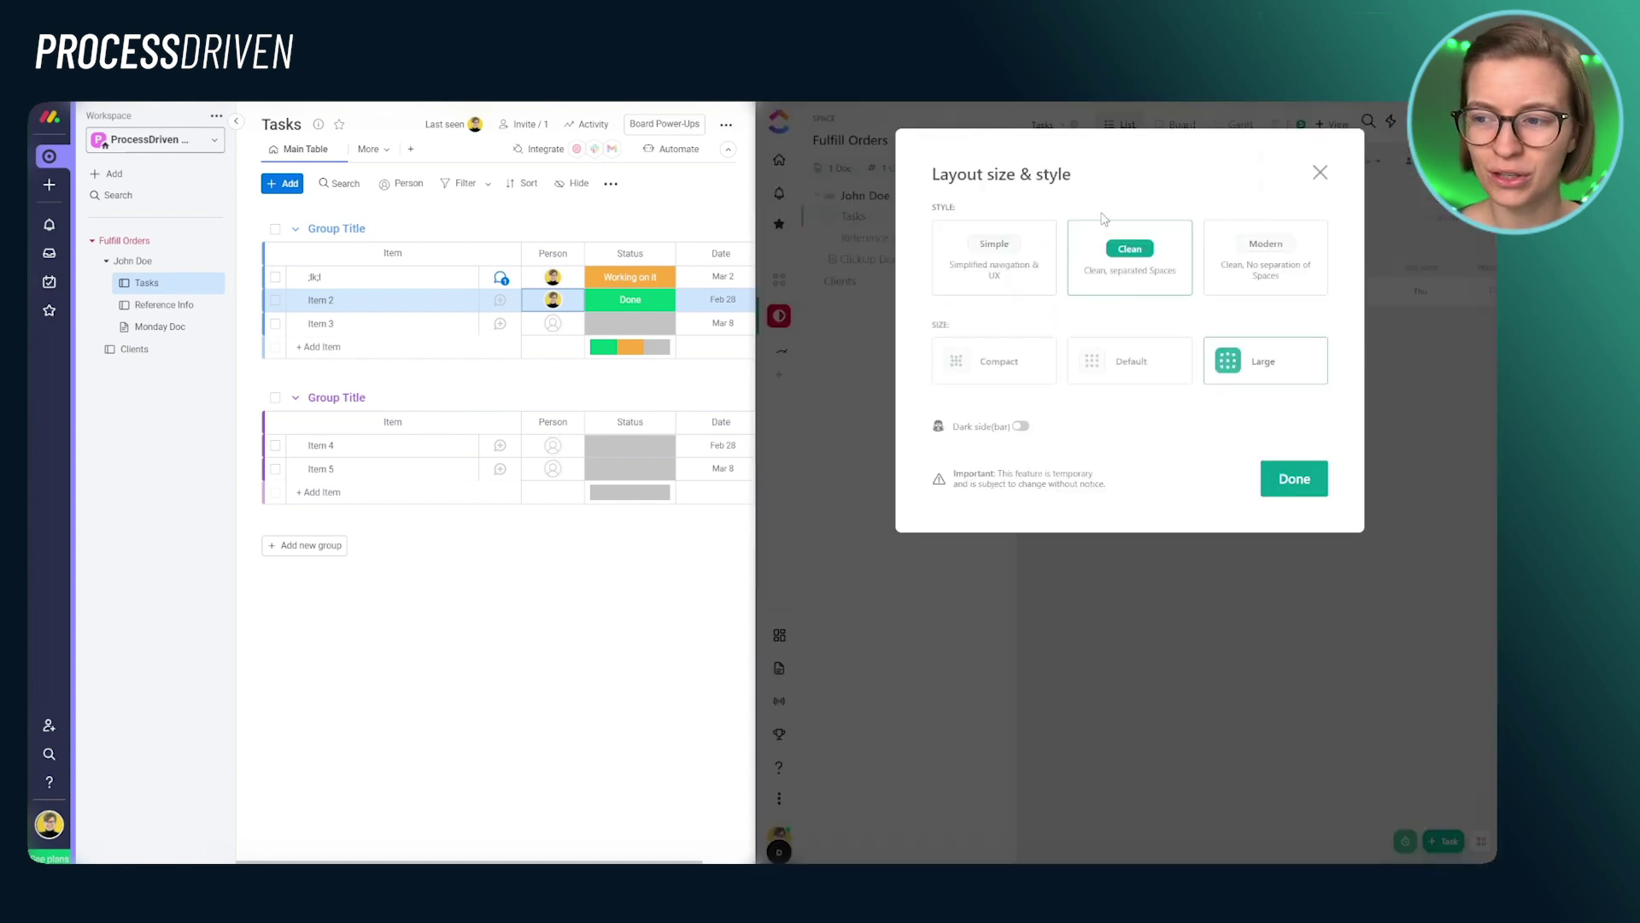
click(1316, 495)
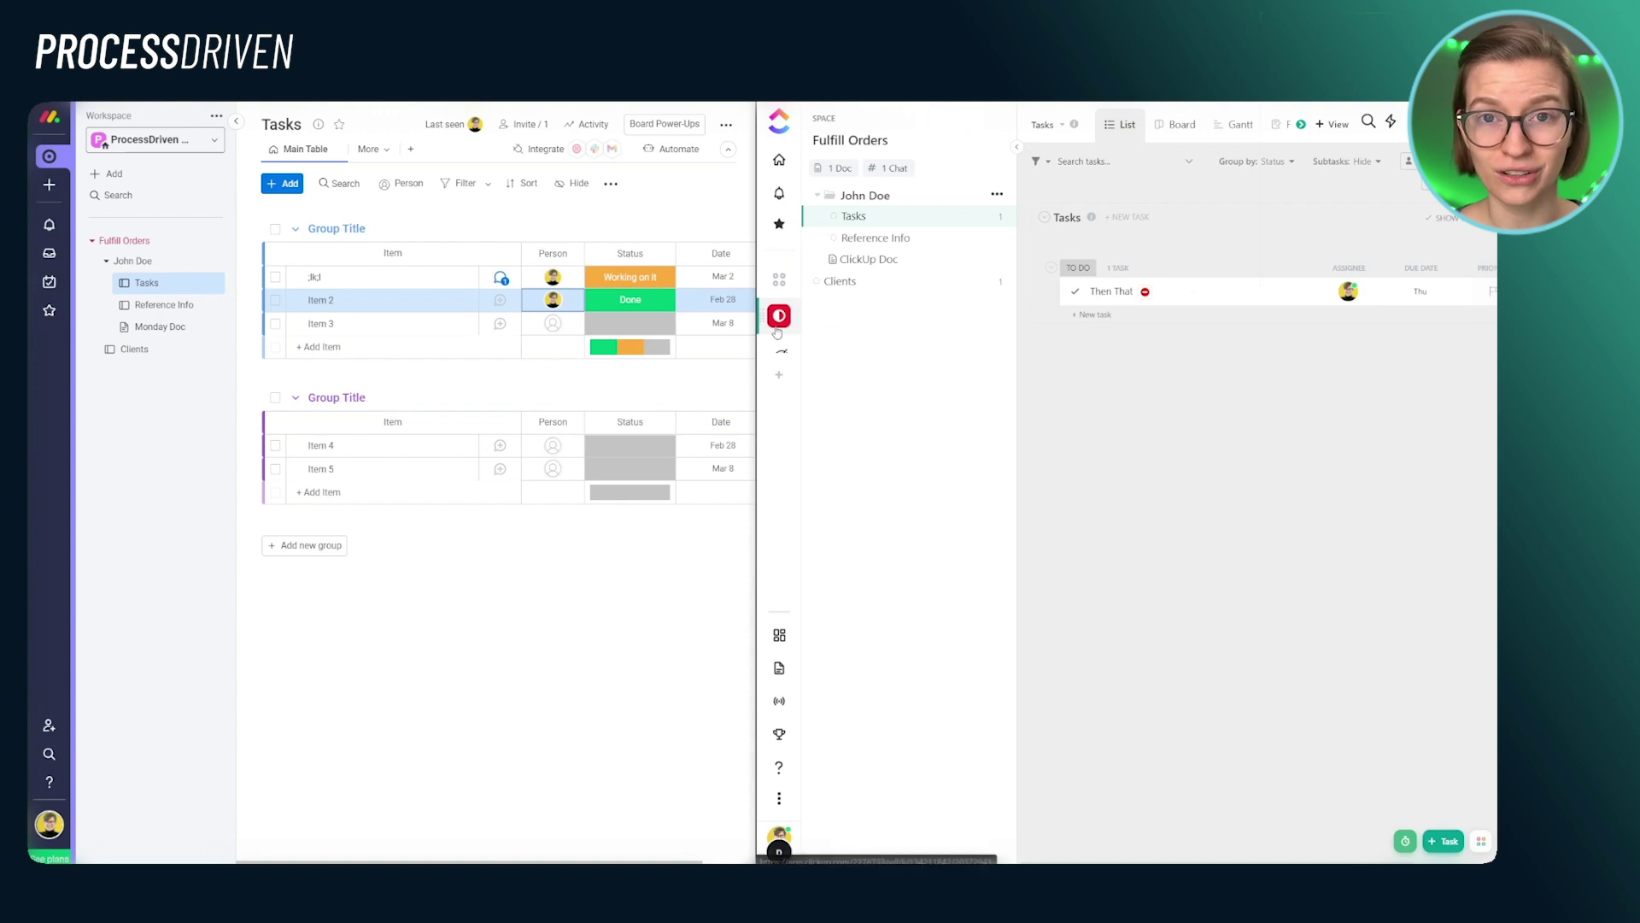
click(962, 119)
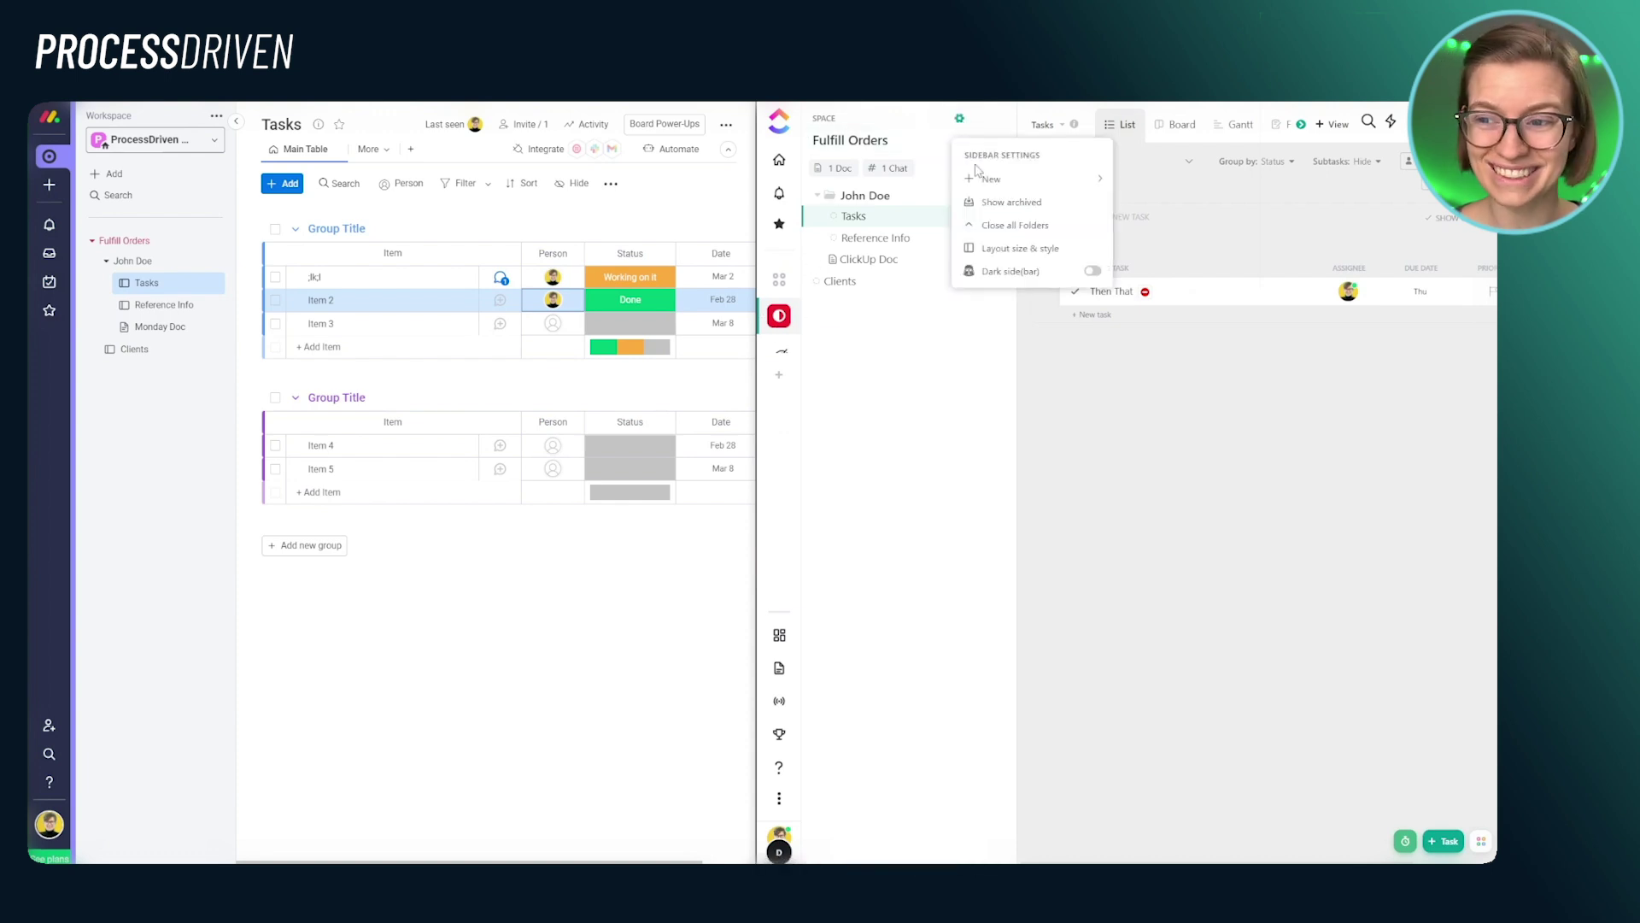
click(991, 249)
click(1229, 291)
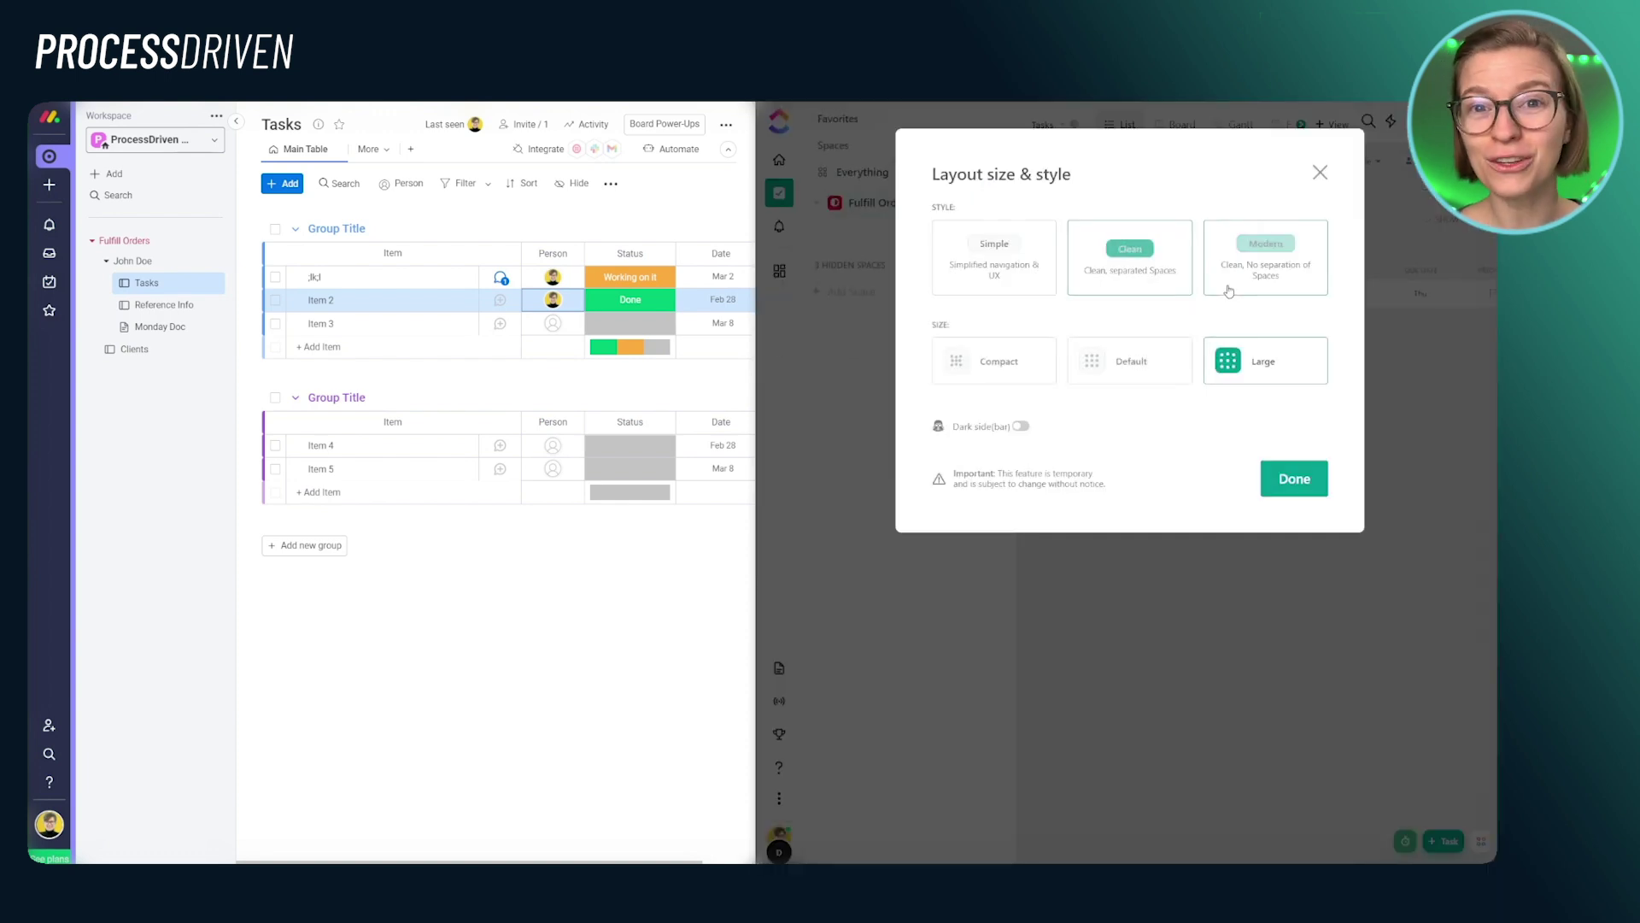
click(1293, 480)
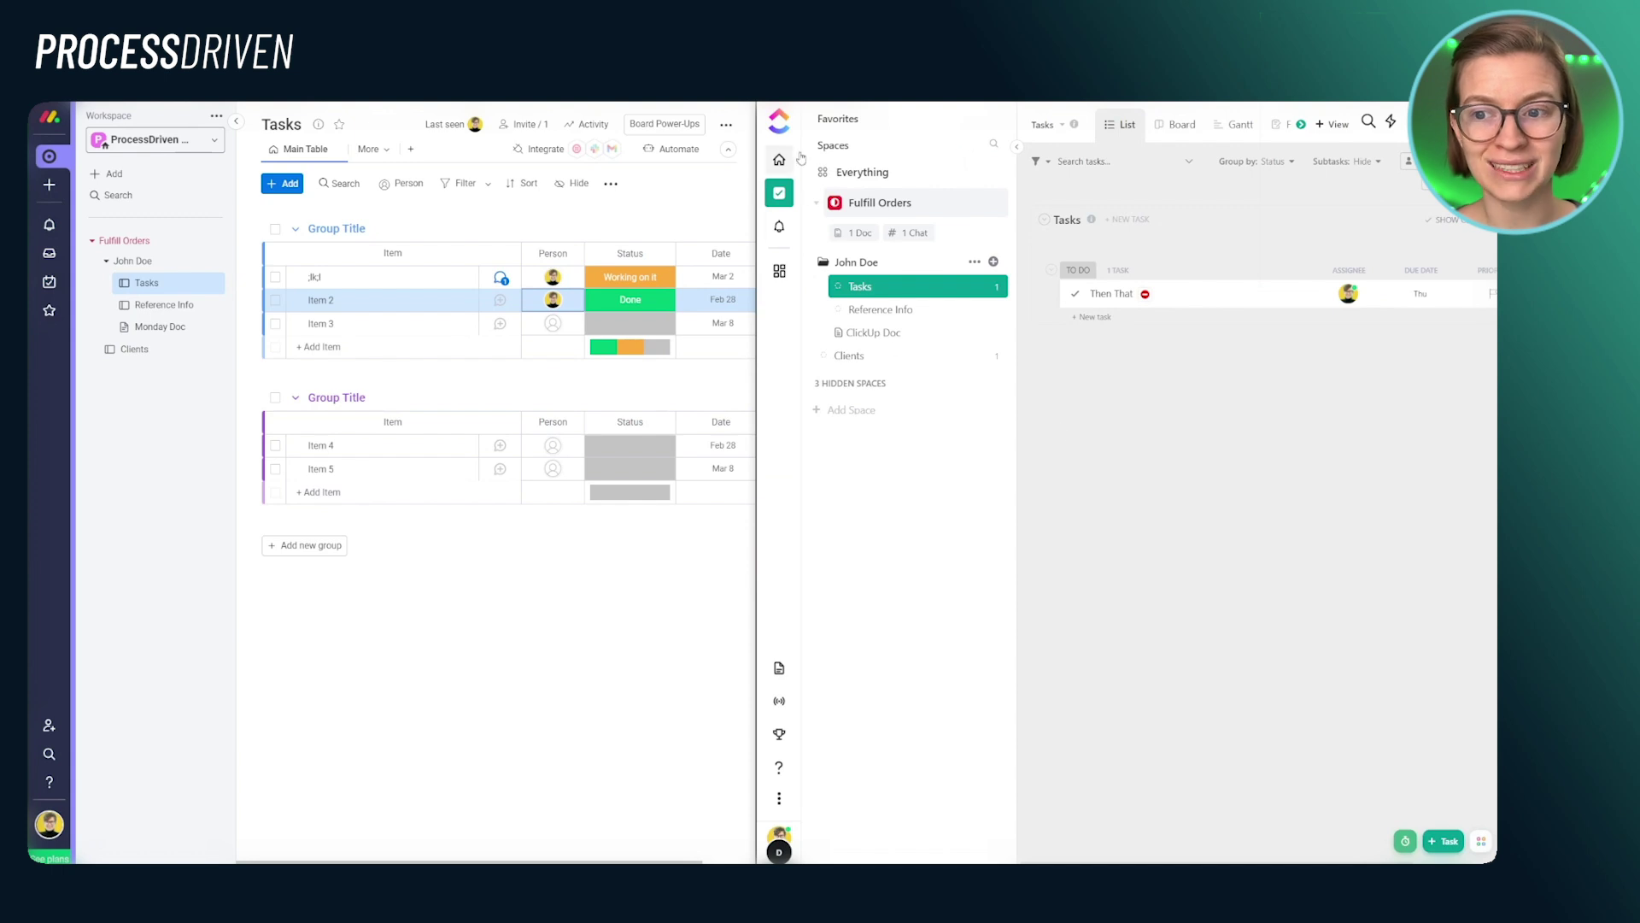
click(1016, 153)
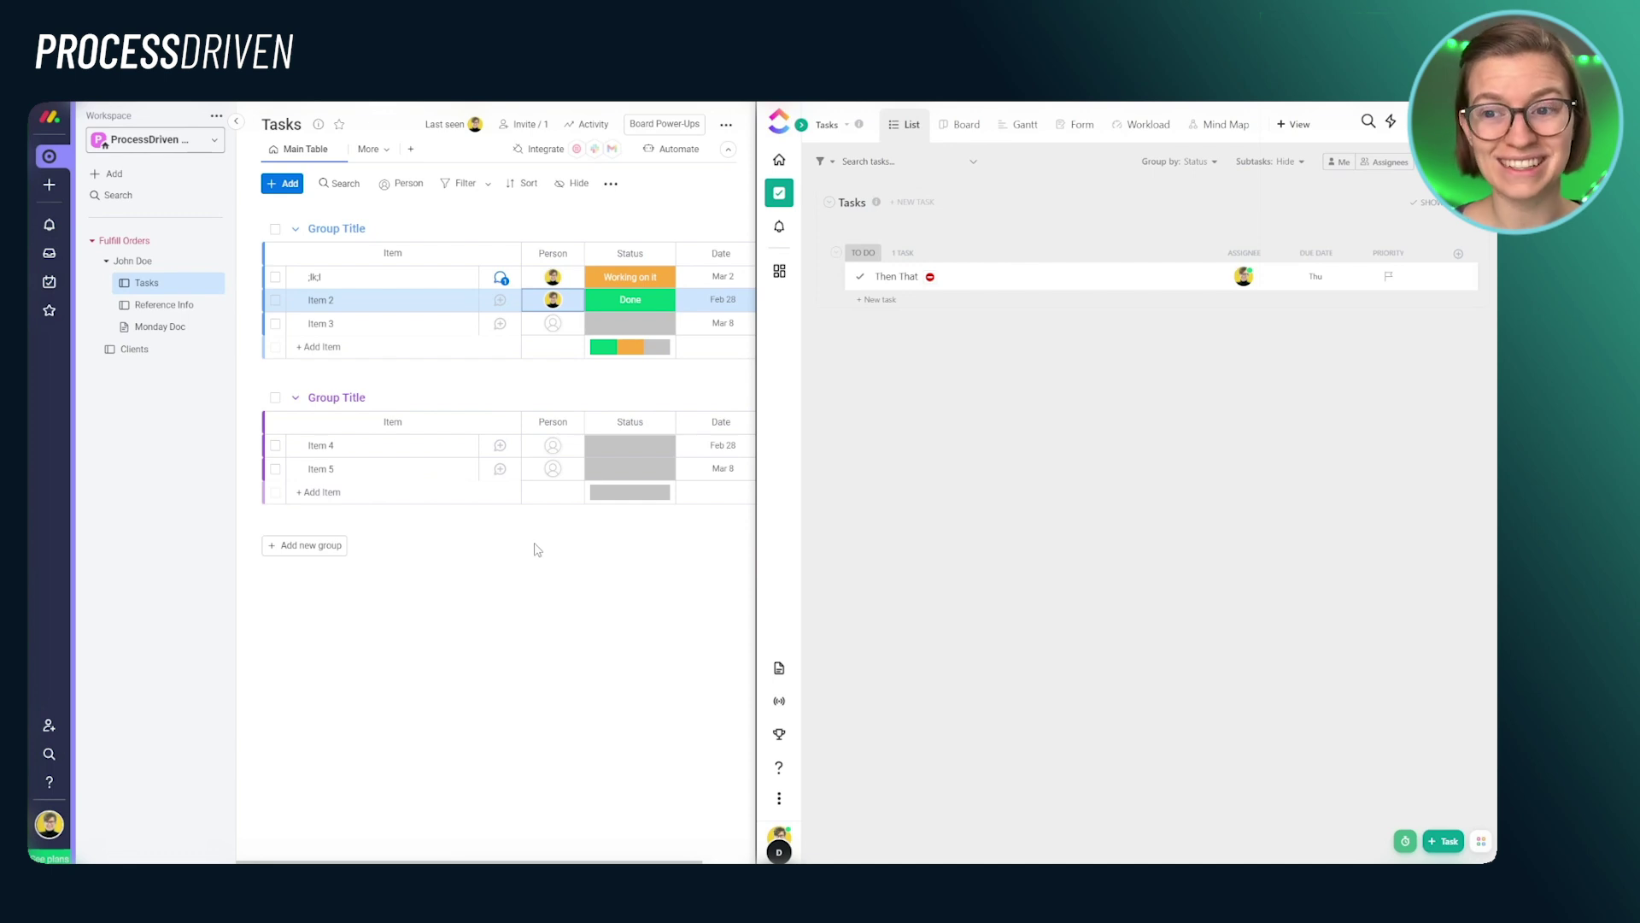
click(803, 128)
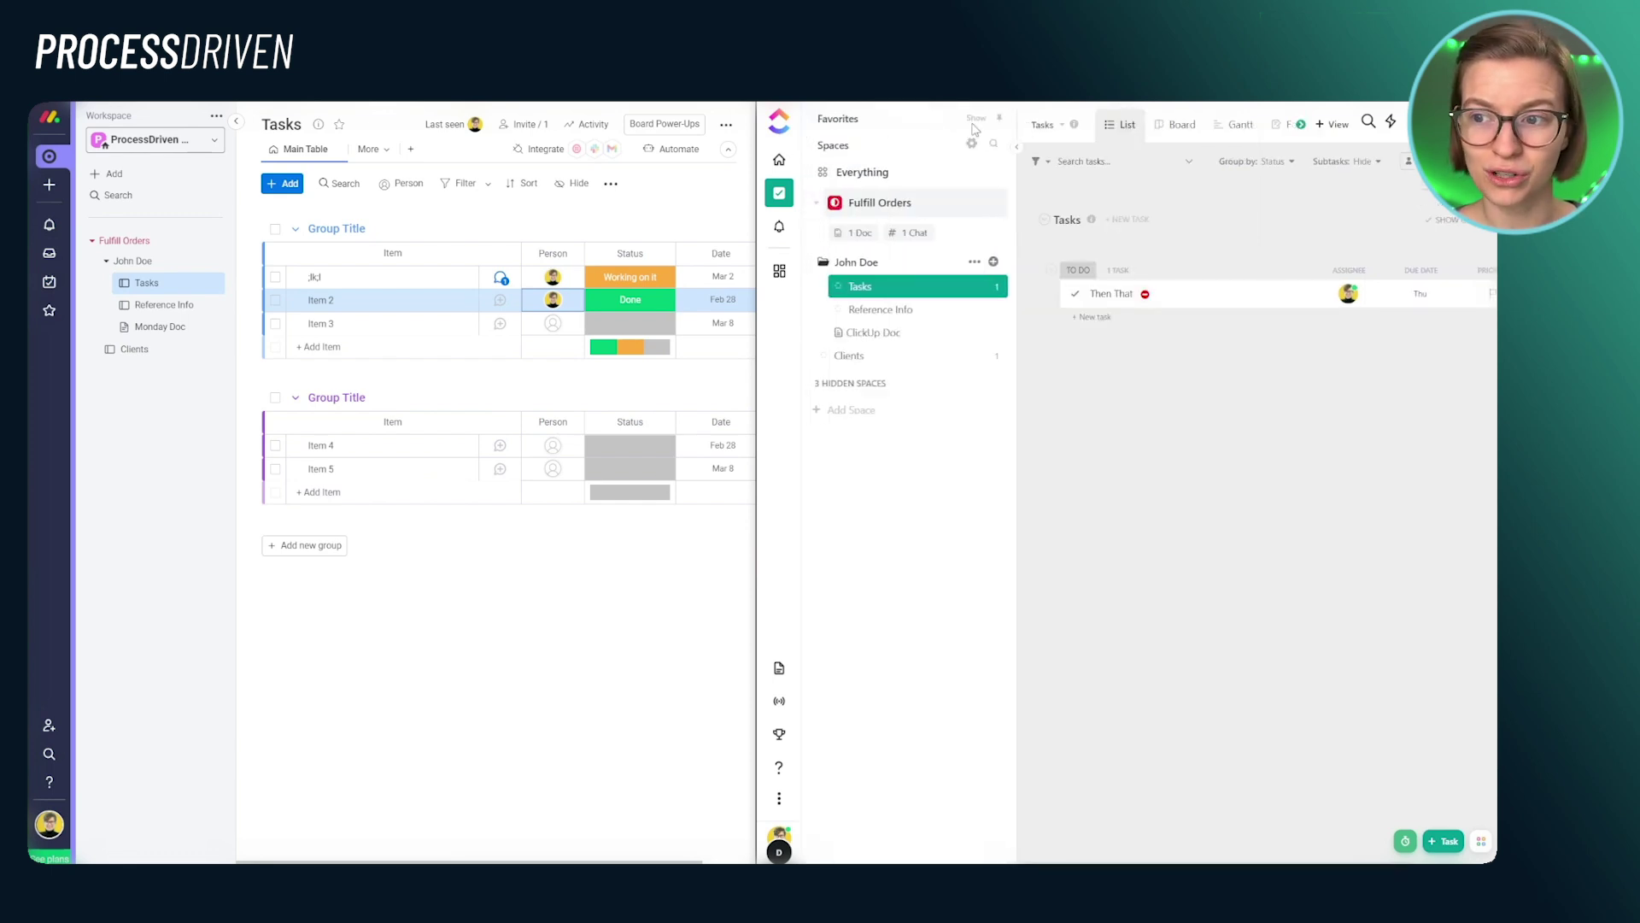
click(970, 145)
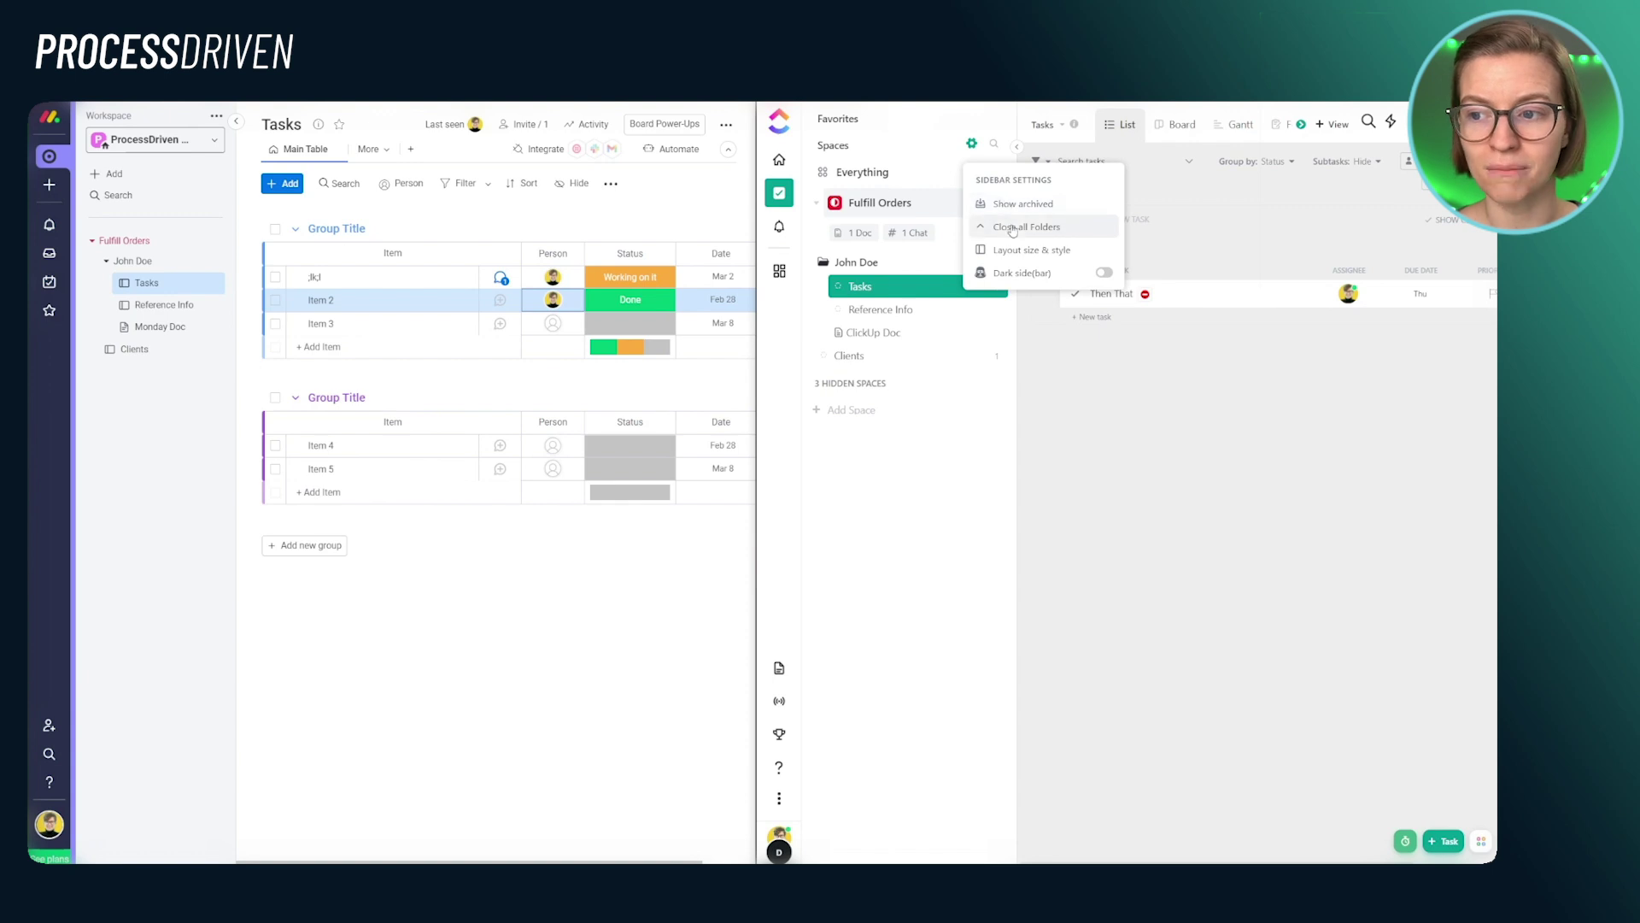
click(1030, 249)
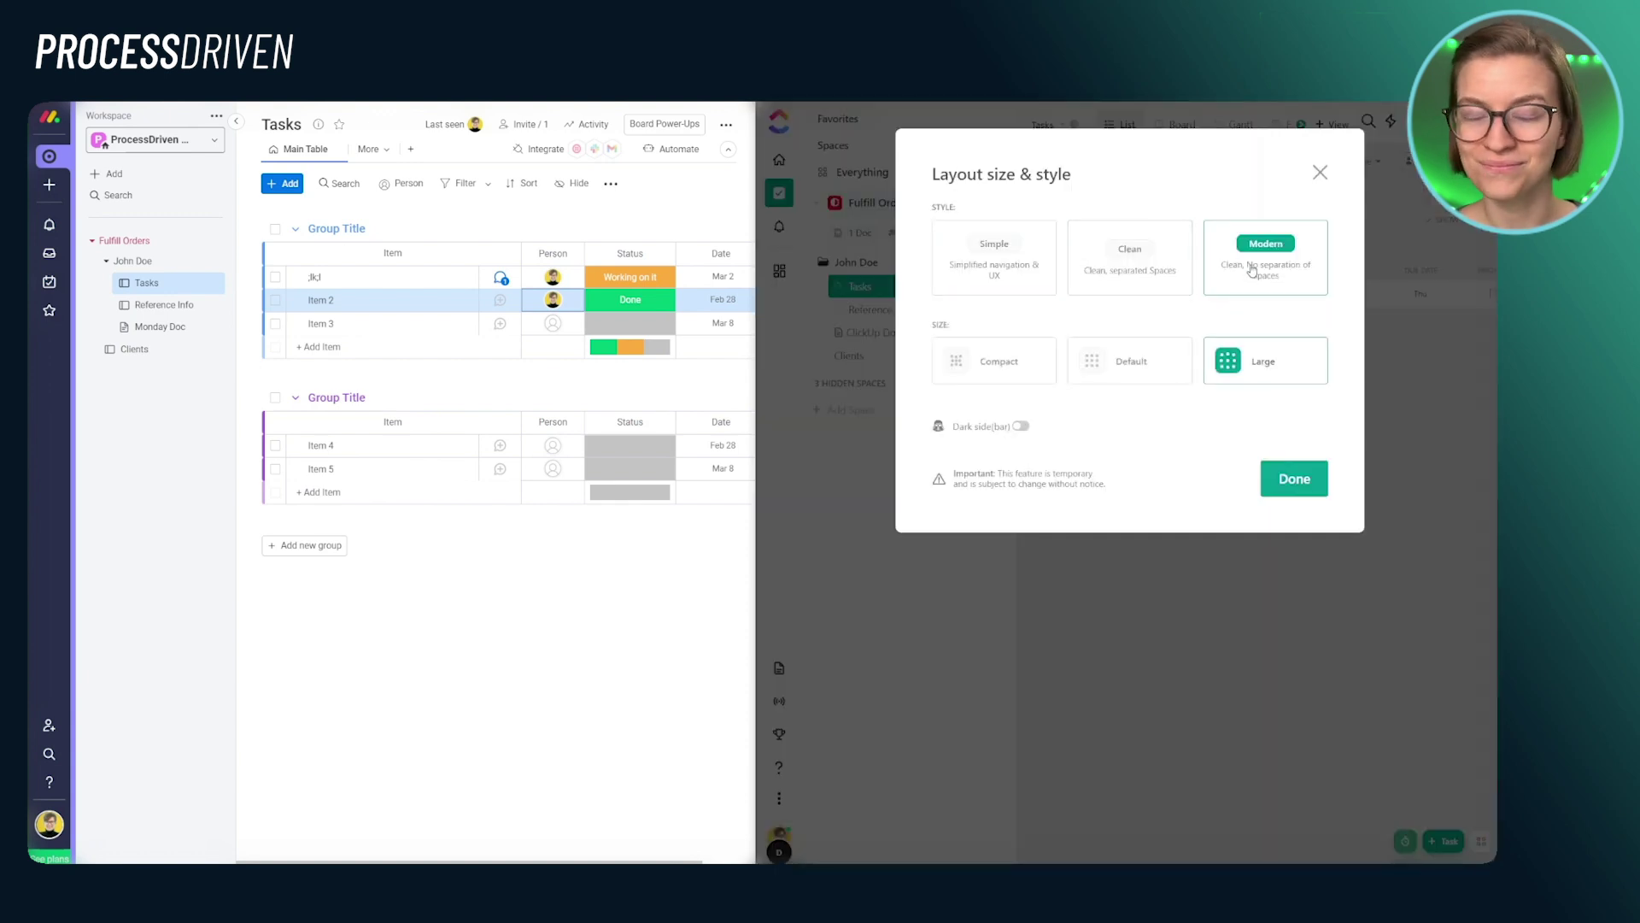
click(998, 241)
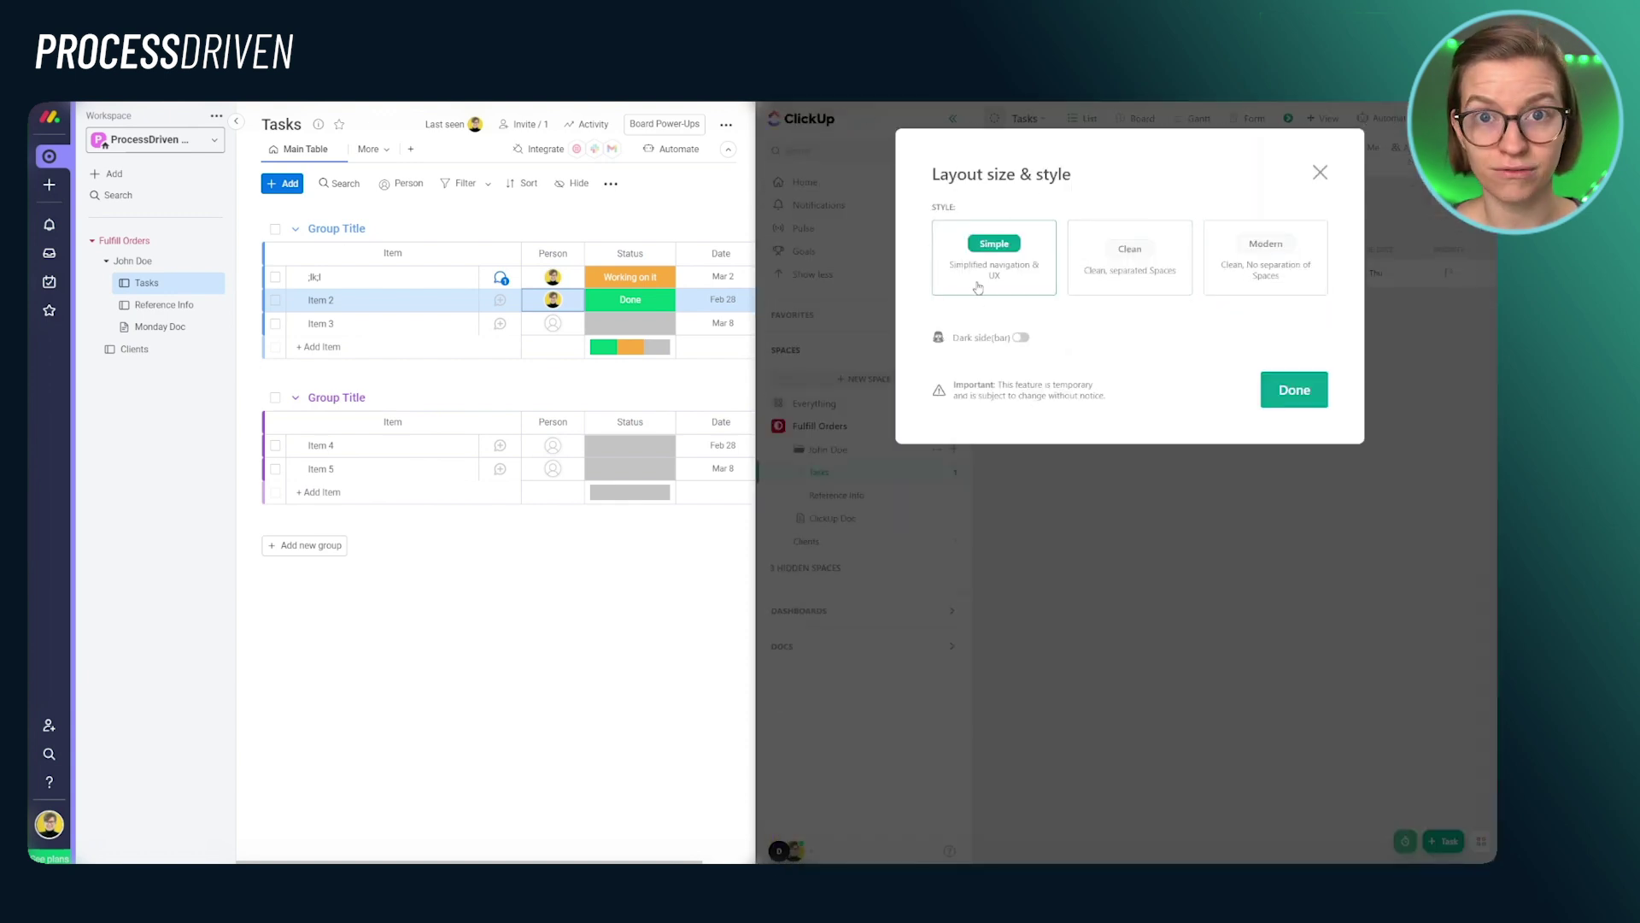
click(1284, 401)
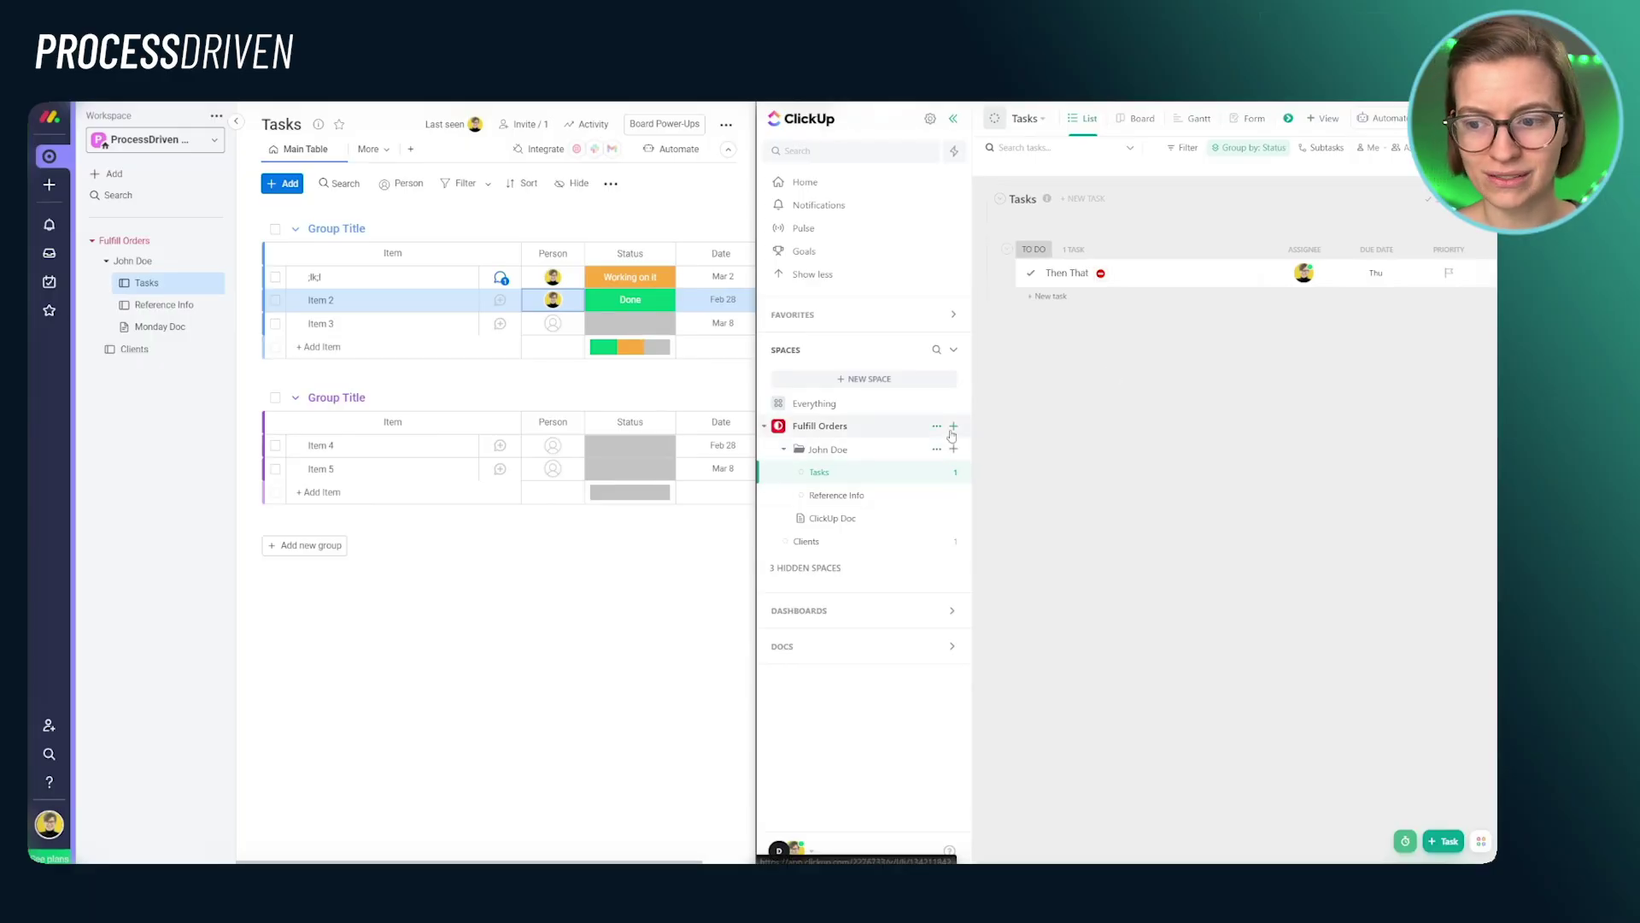
- Create a new list with the default name List in ClickUp's Fulfill Orders space
click(954, 427)
click(1010, 459)
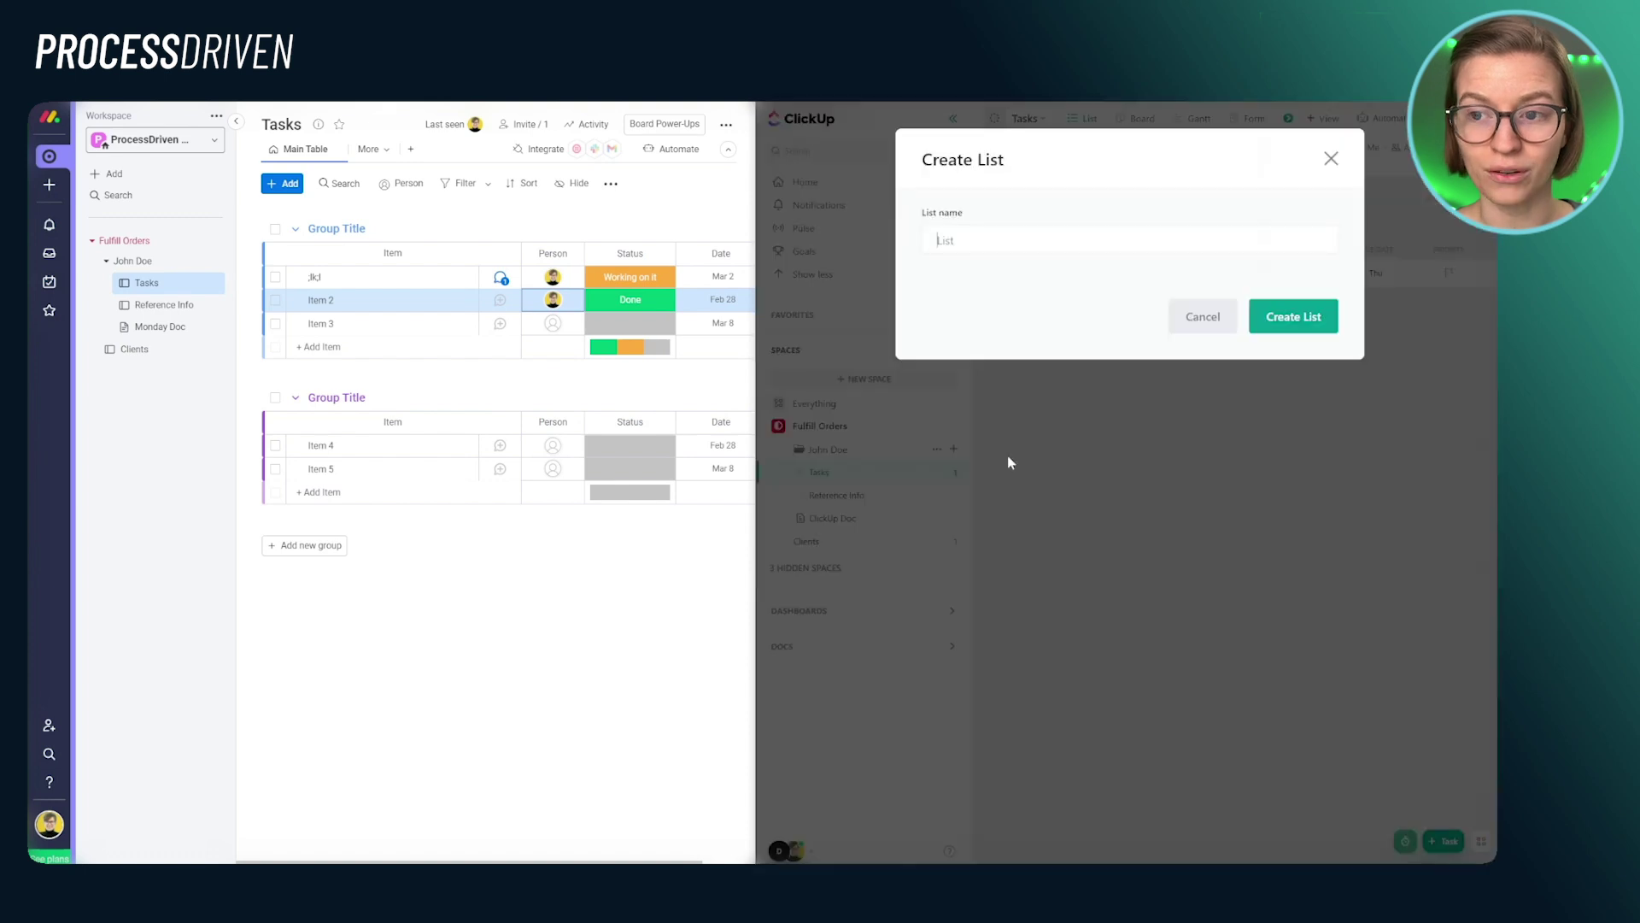
click(1287, 314)
- Create a board named New Board in monday.com and widen ClickUp to show the new list
click(114, 174)
click(273, 175)
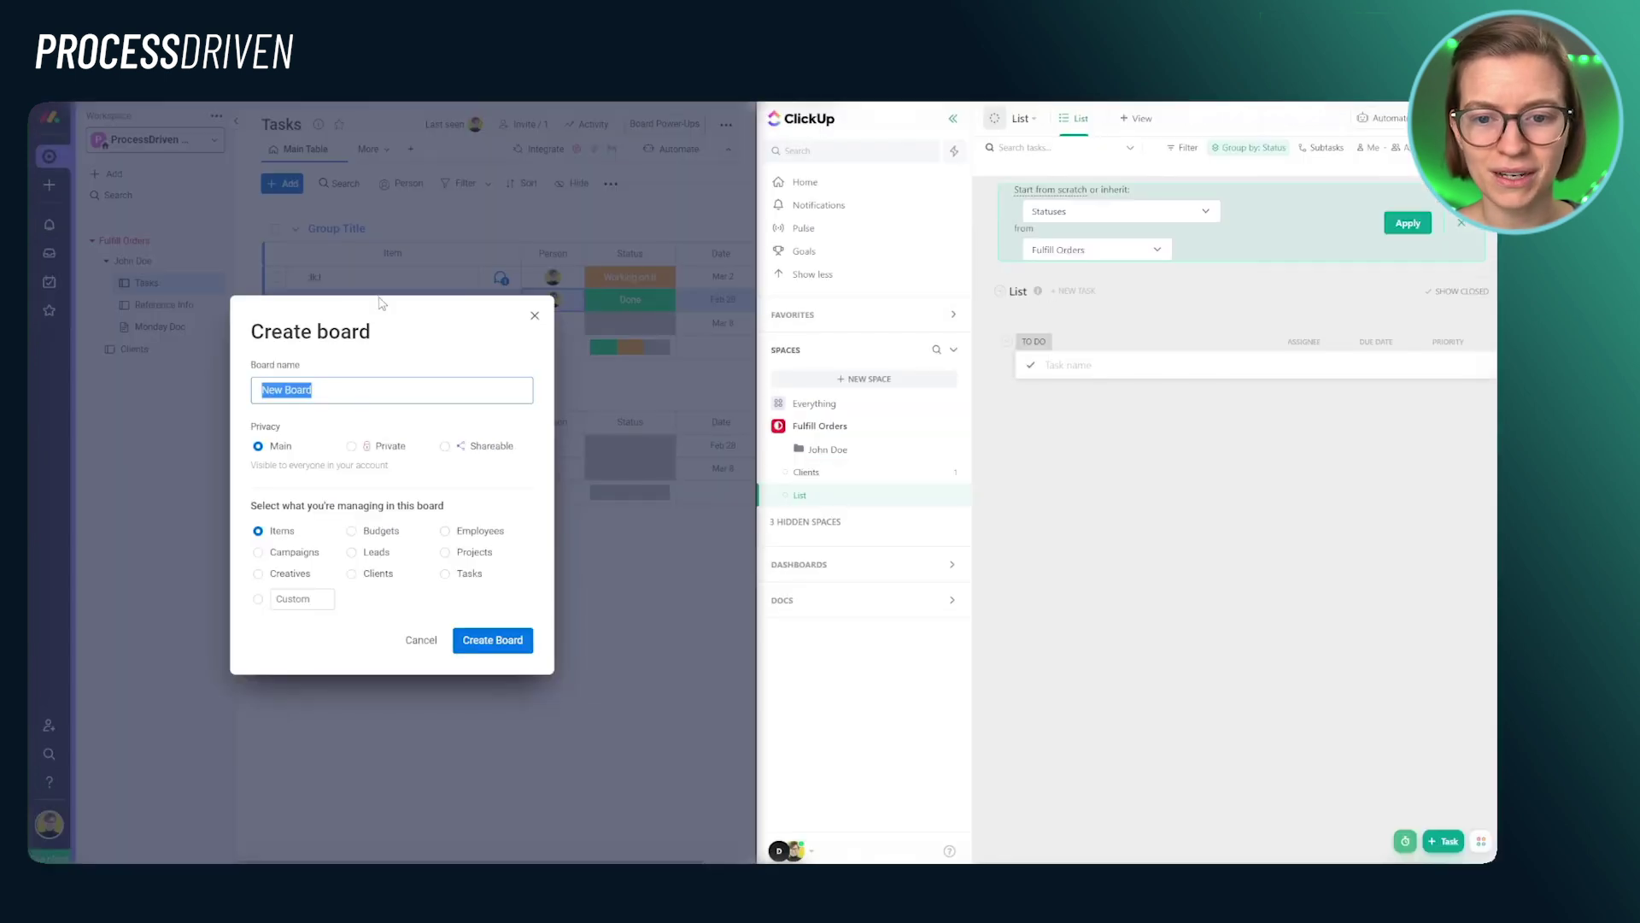
click(501, 640)
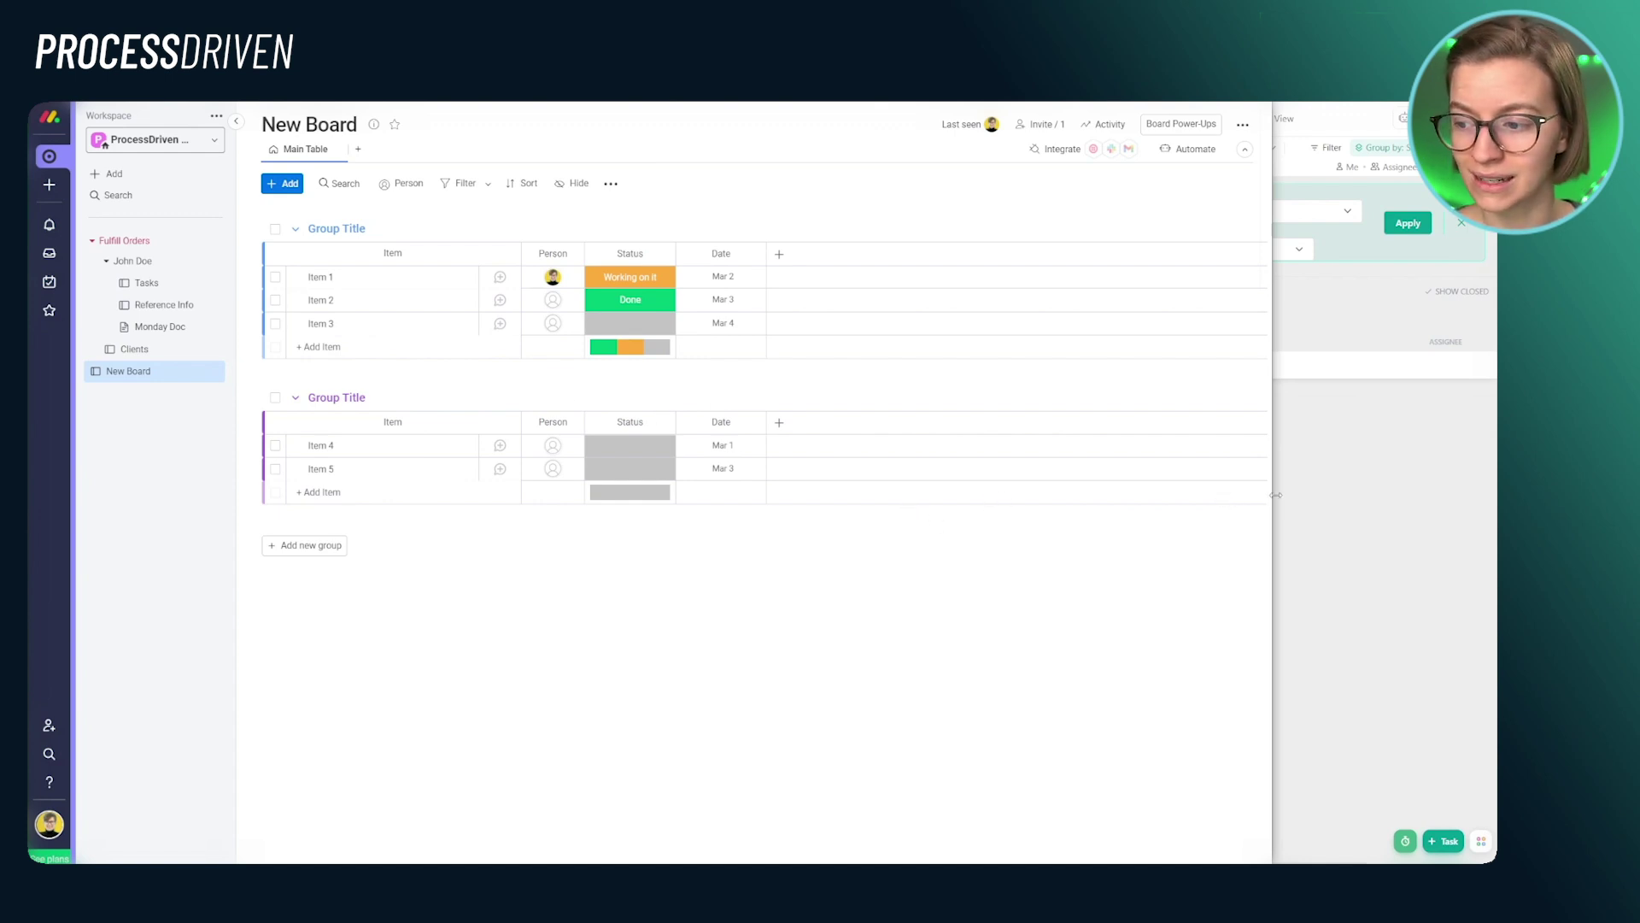
drag(1276, 495, 764, 500)
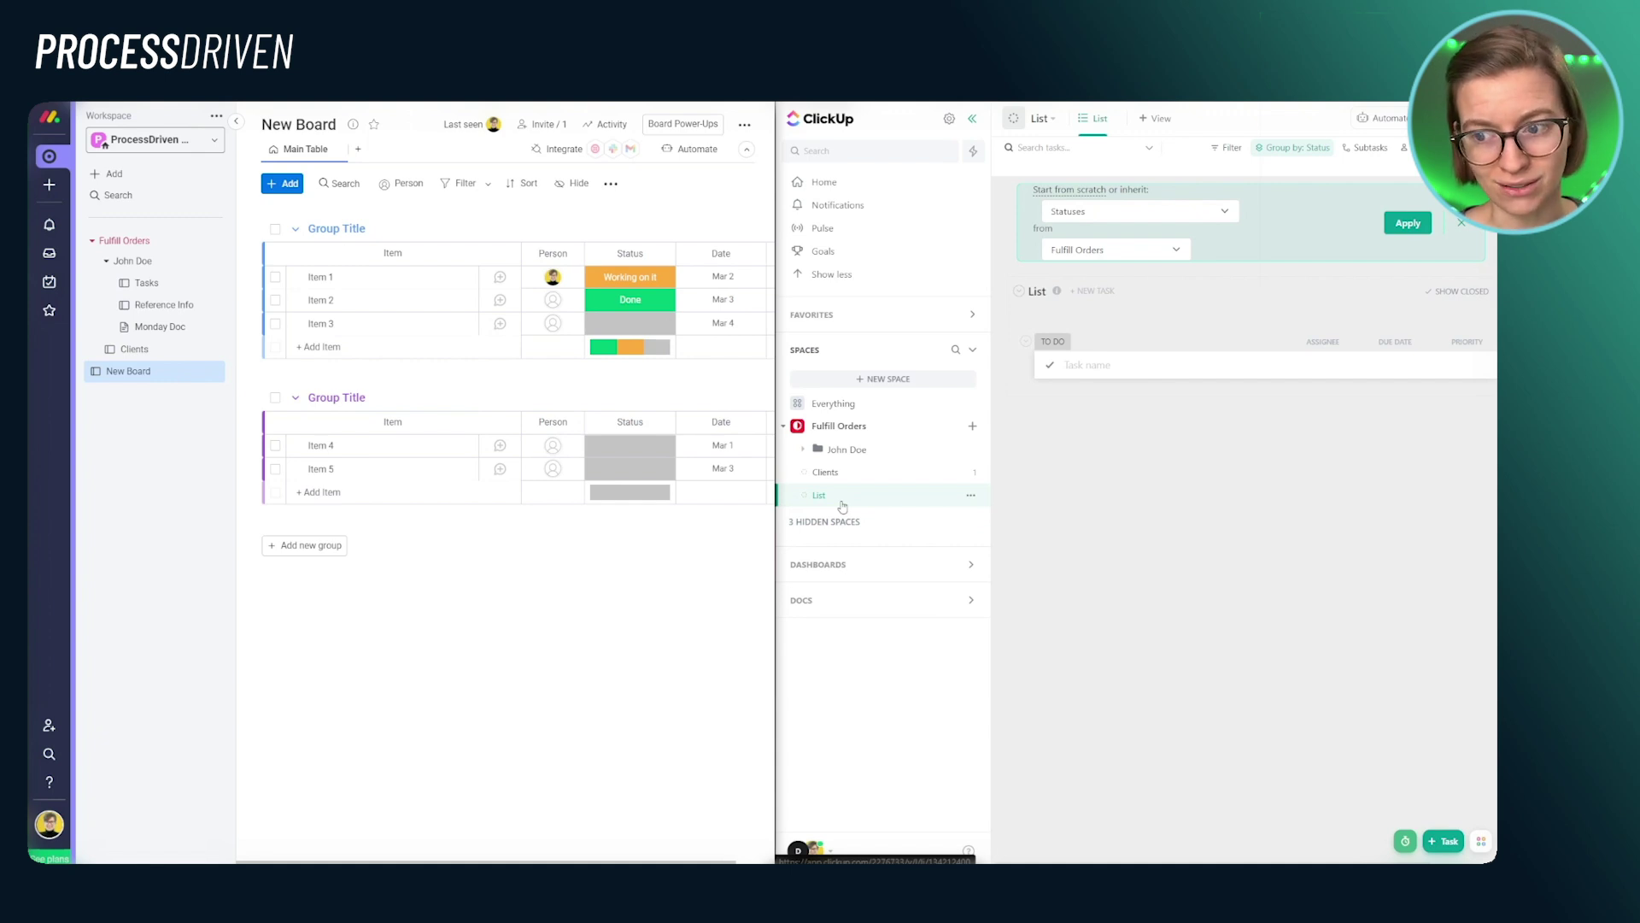
- Compare monday.com's board templates with ClickUp's Community templates
click(111, 174)
click(316, 238)
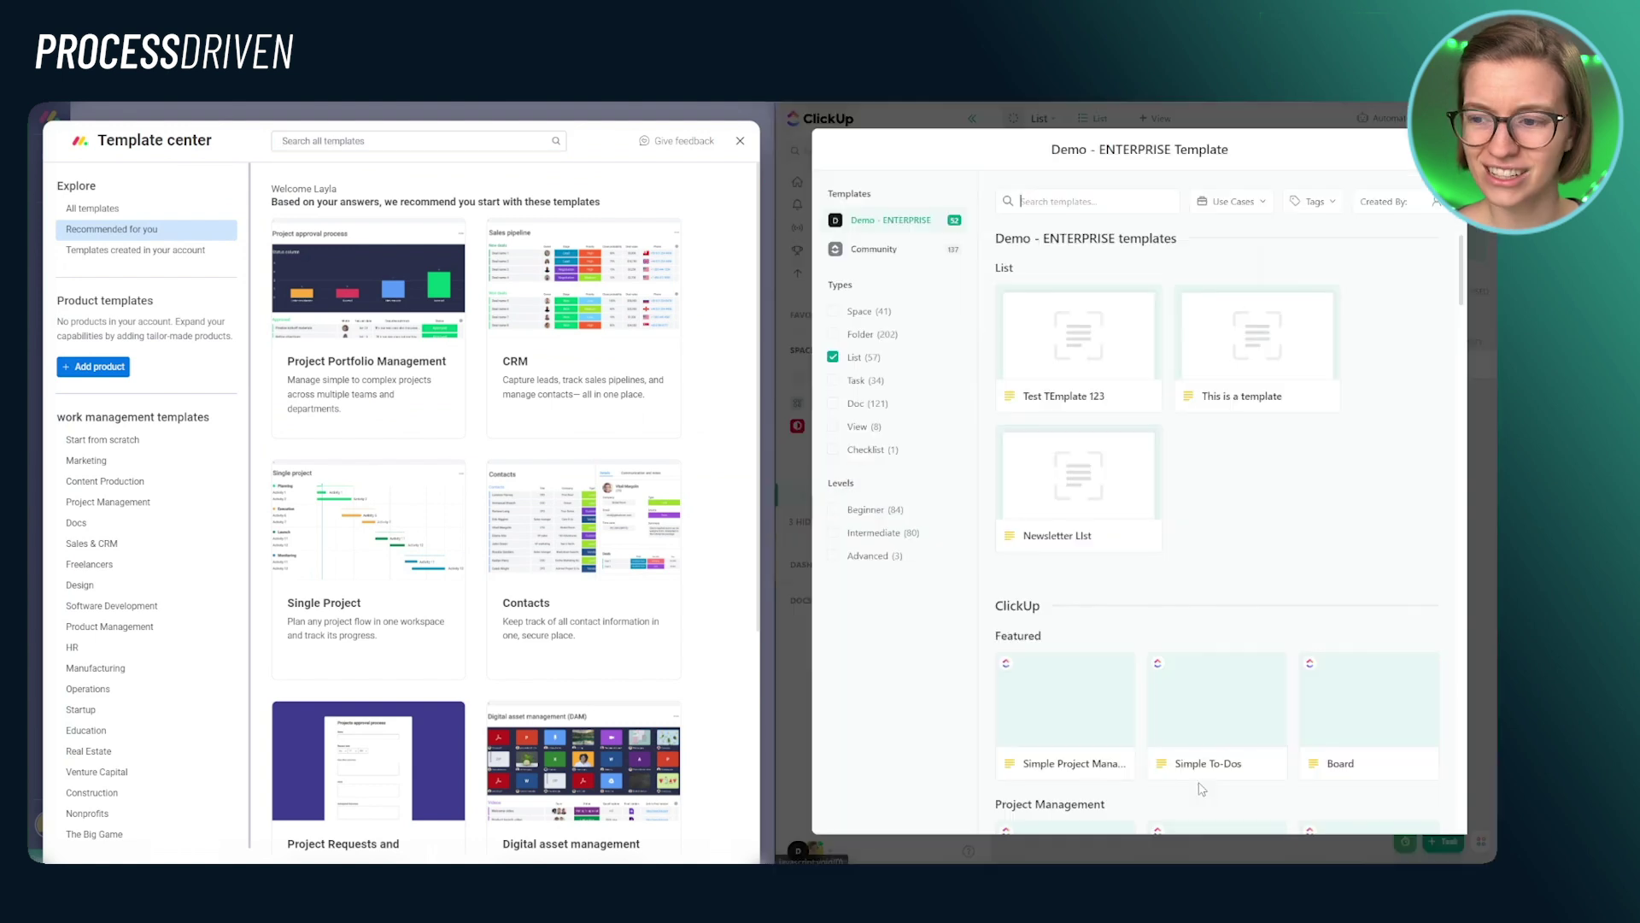
click(888, 250)
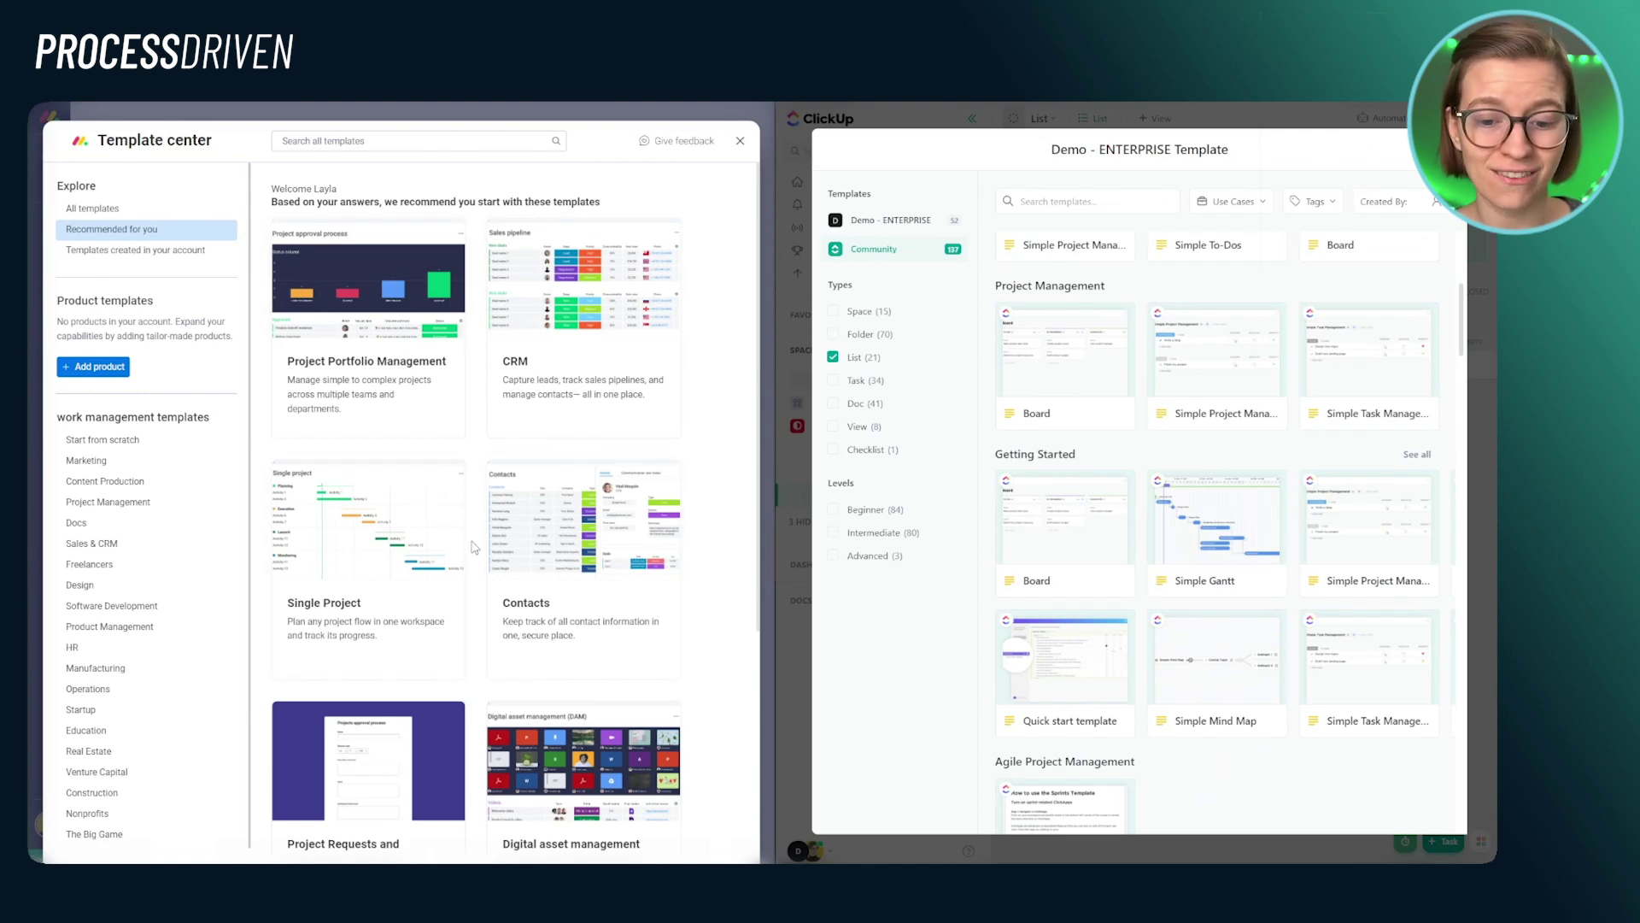
scroll(475, 547, down, 3)
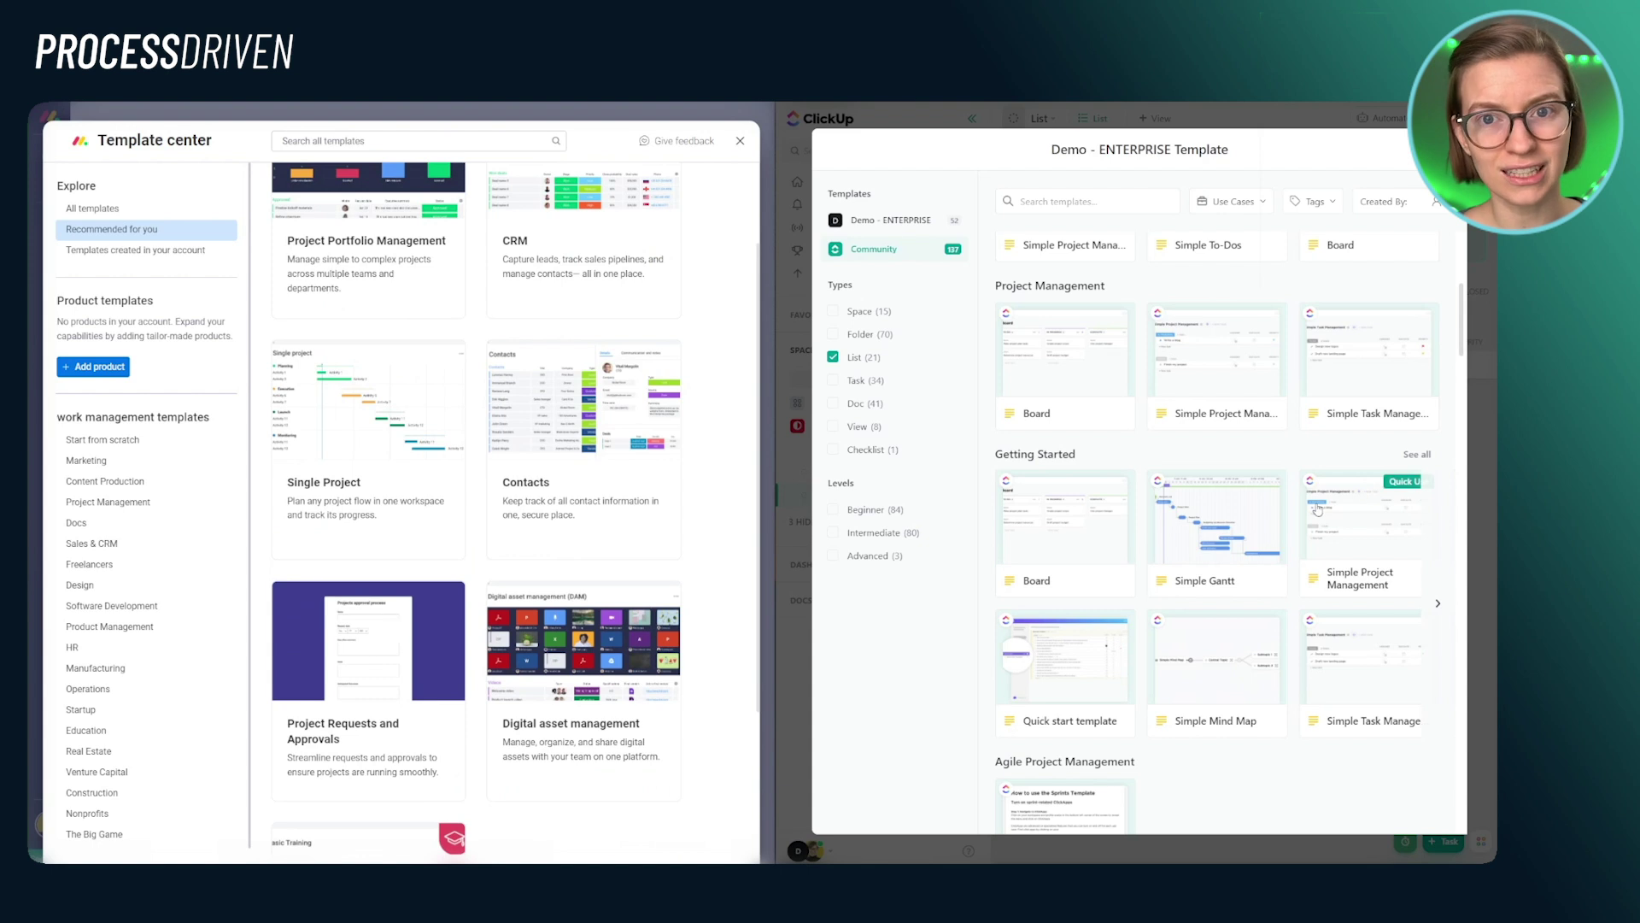
scroll(1318, 510, down, 10)
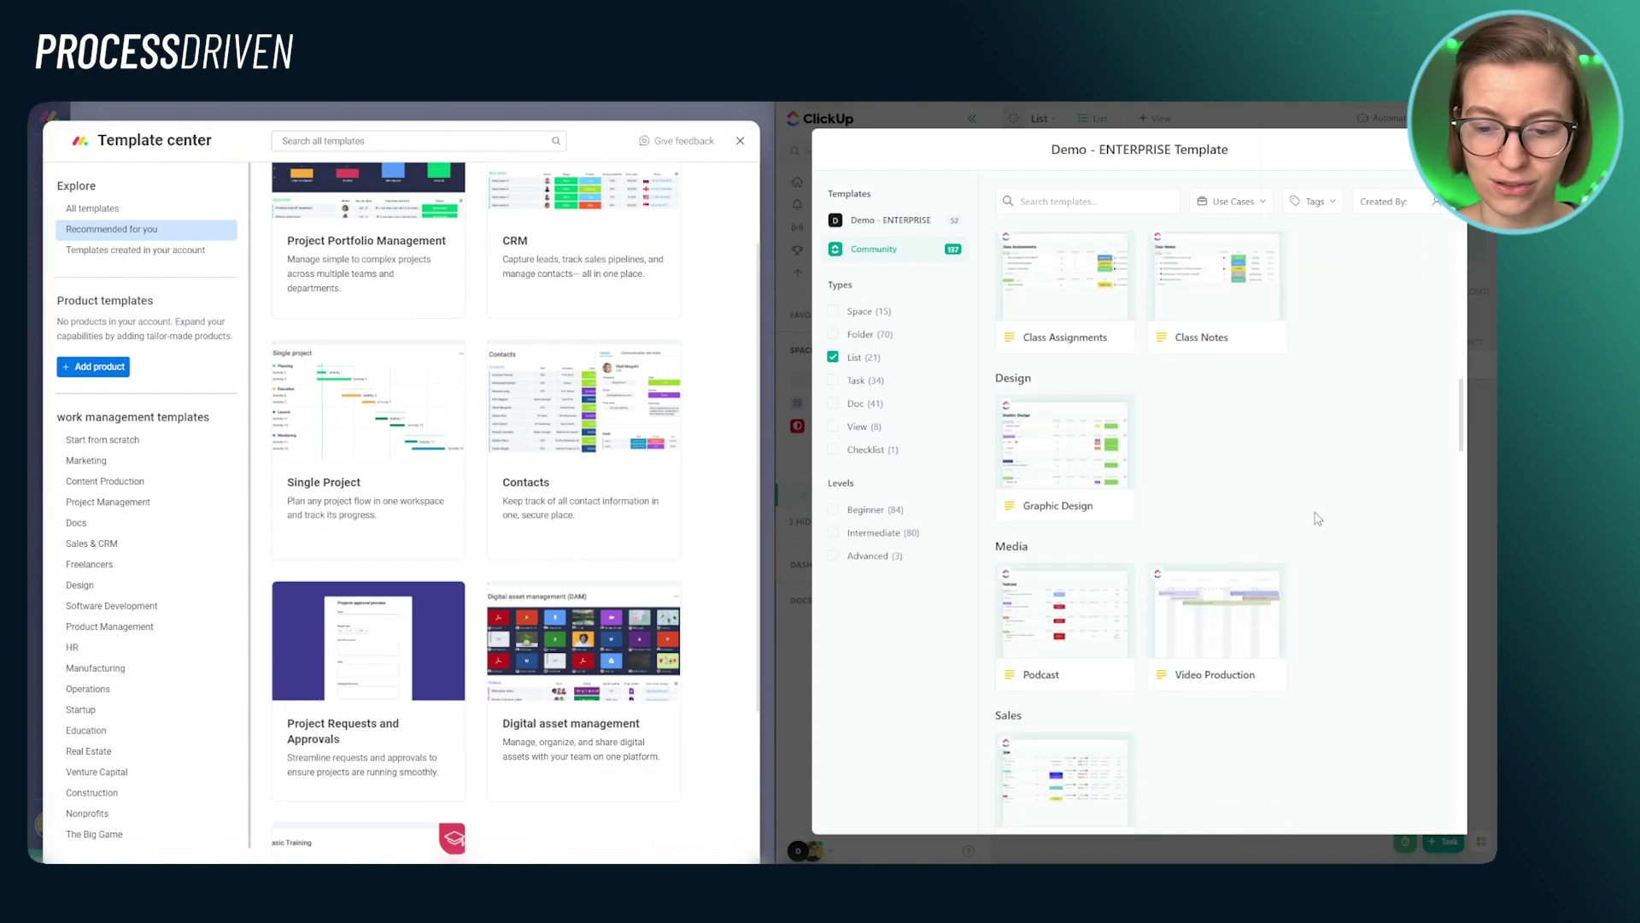
scroll(1319, 519, down, 3)
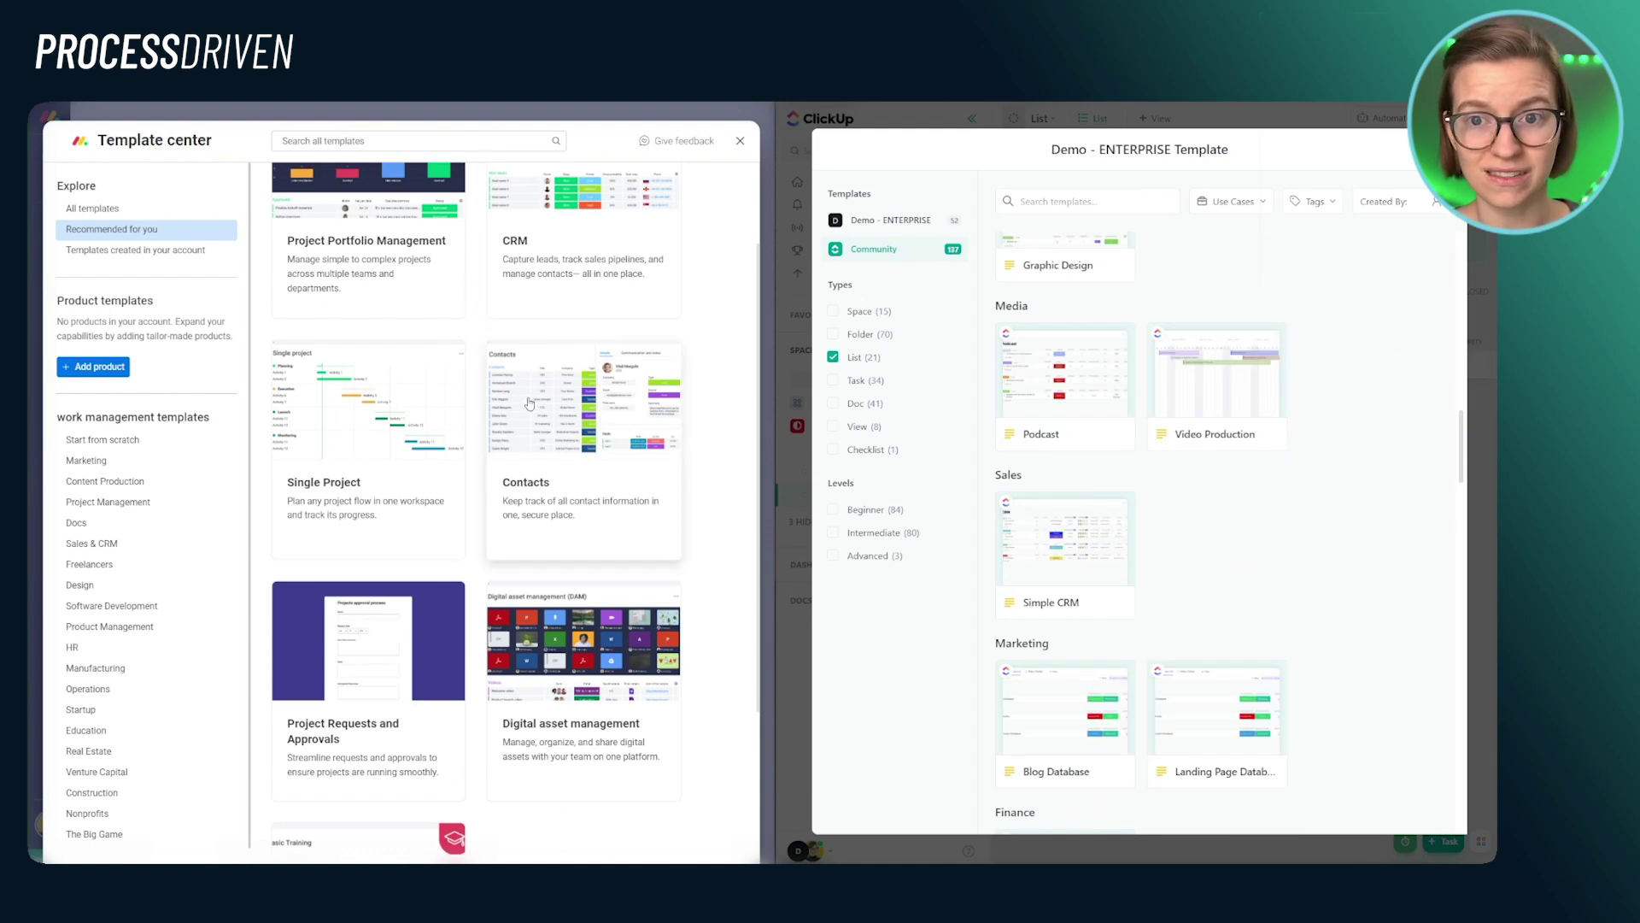
triple_click(736, 111)
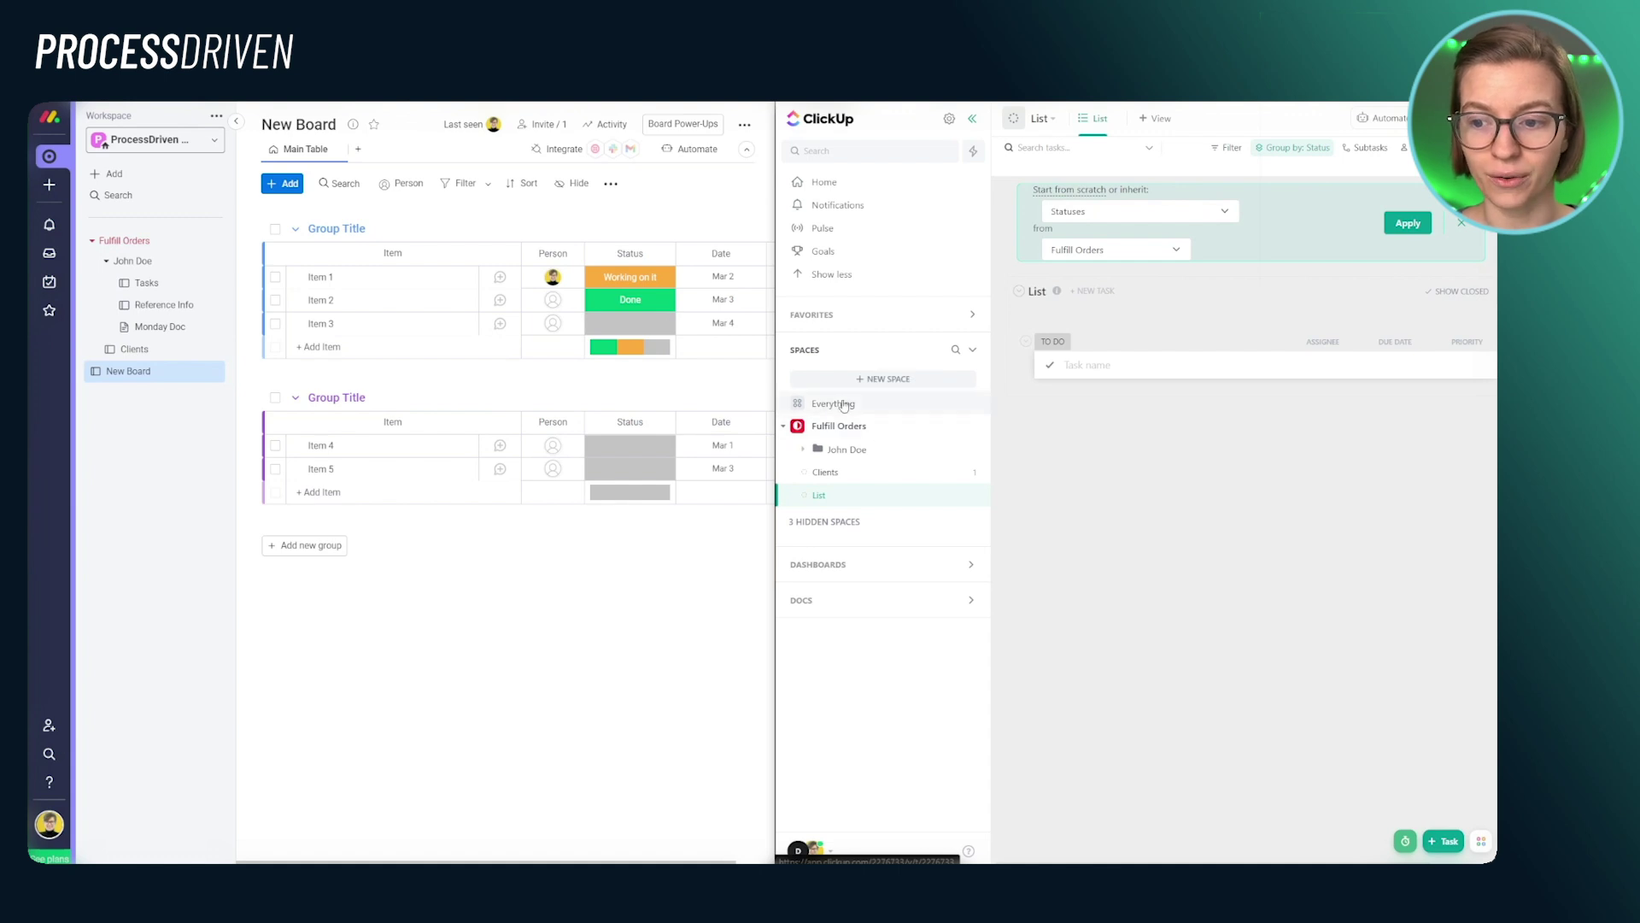
- In ClickUp, view Everything, then the Fulfill Orders space and the John Doe folder
click(845, 405)
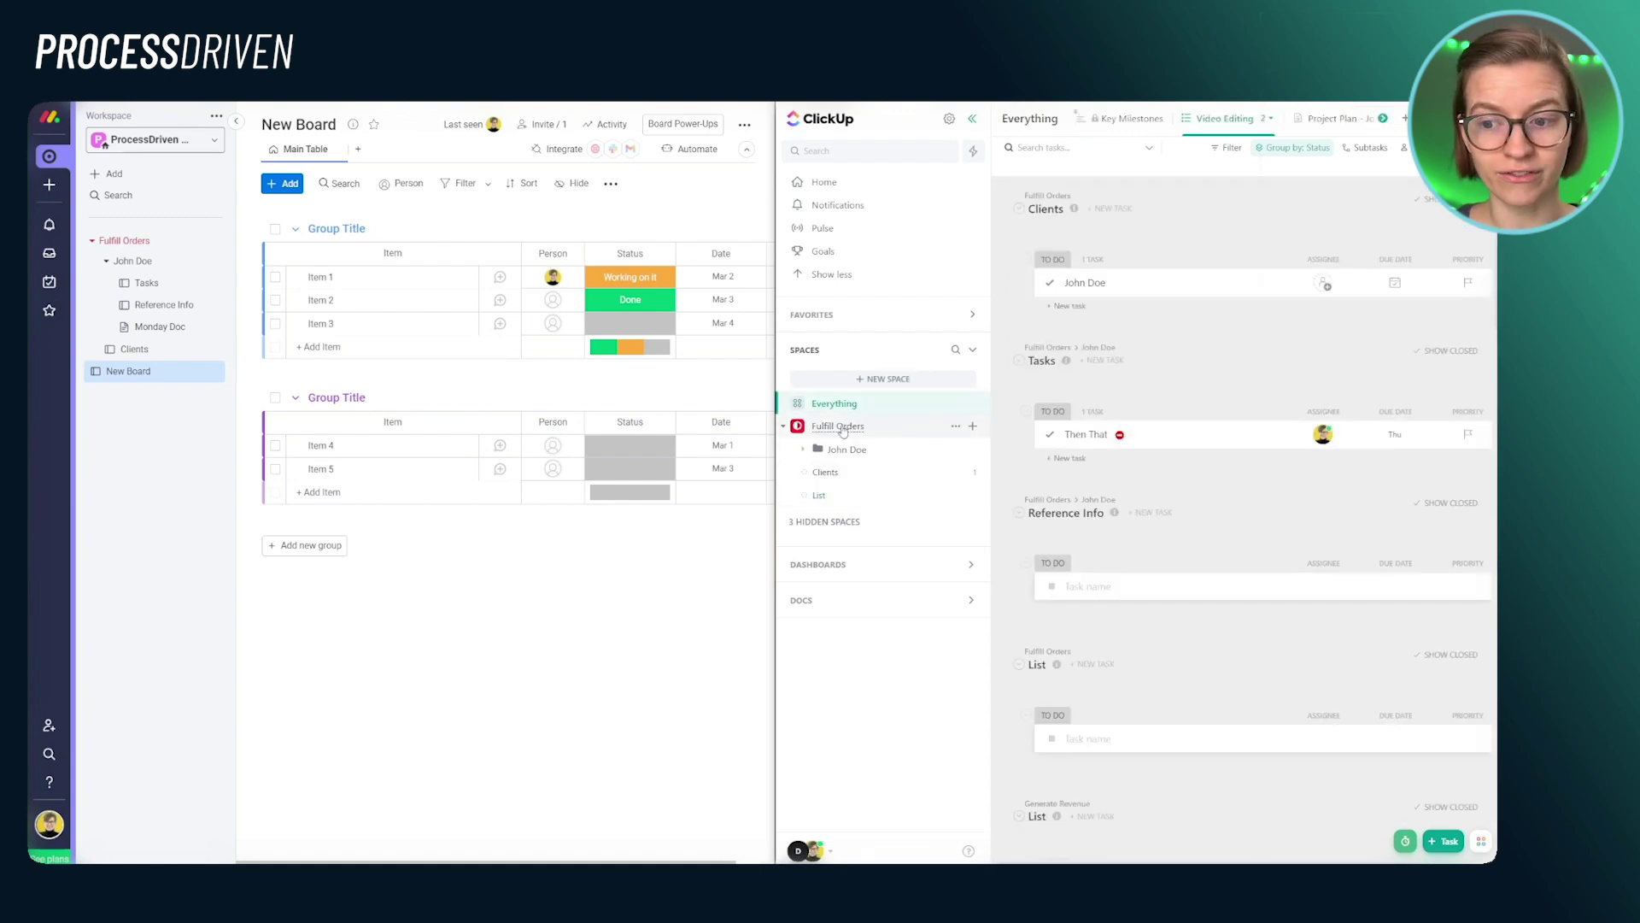
click(840, 427)
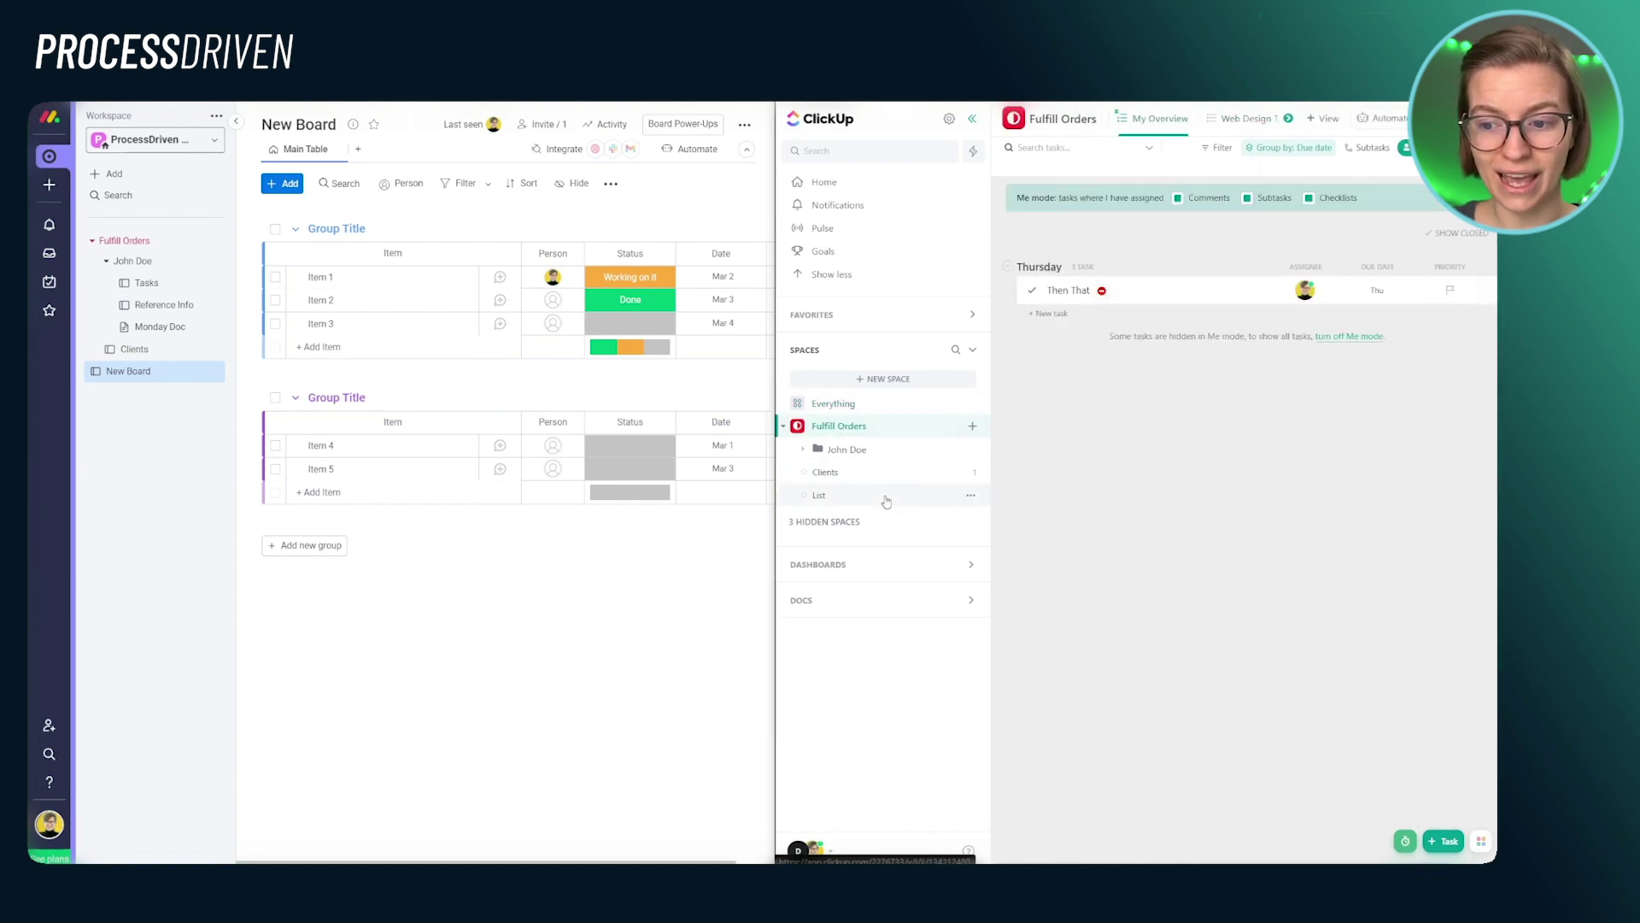
click(863, 453)
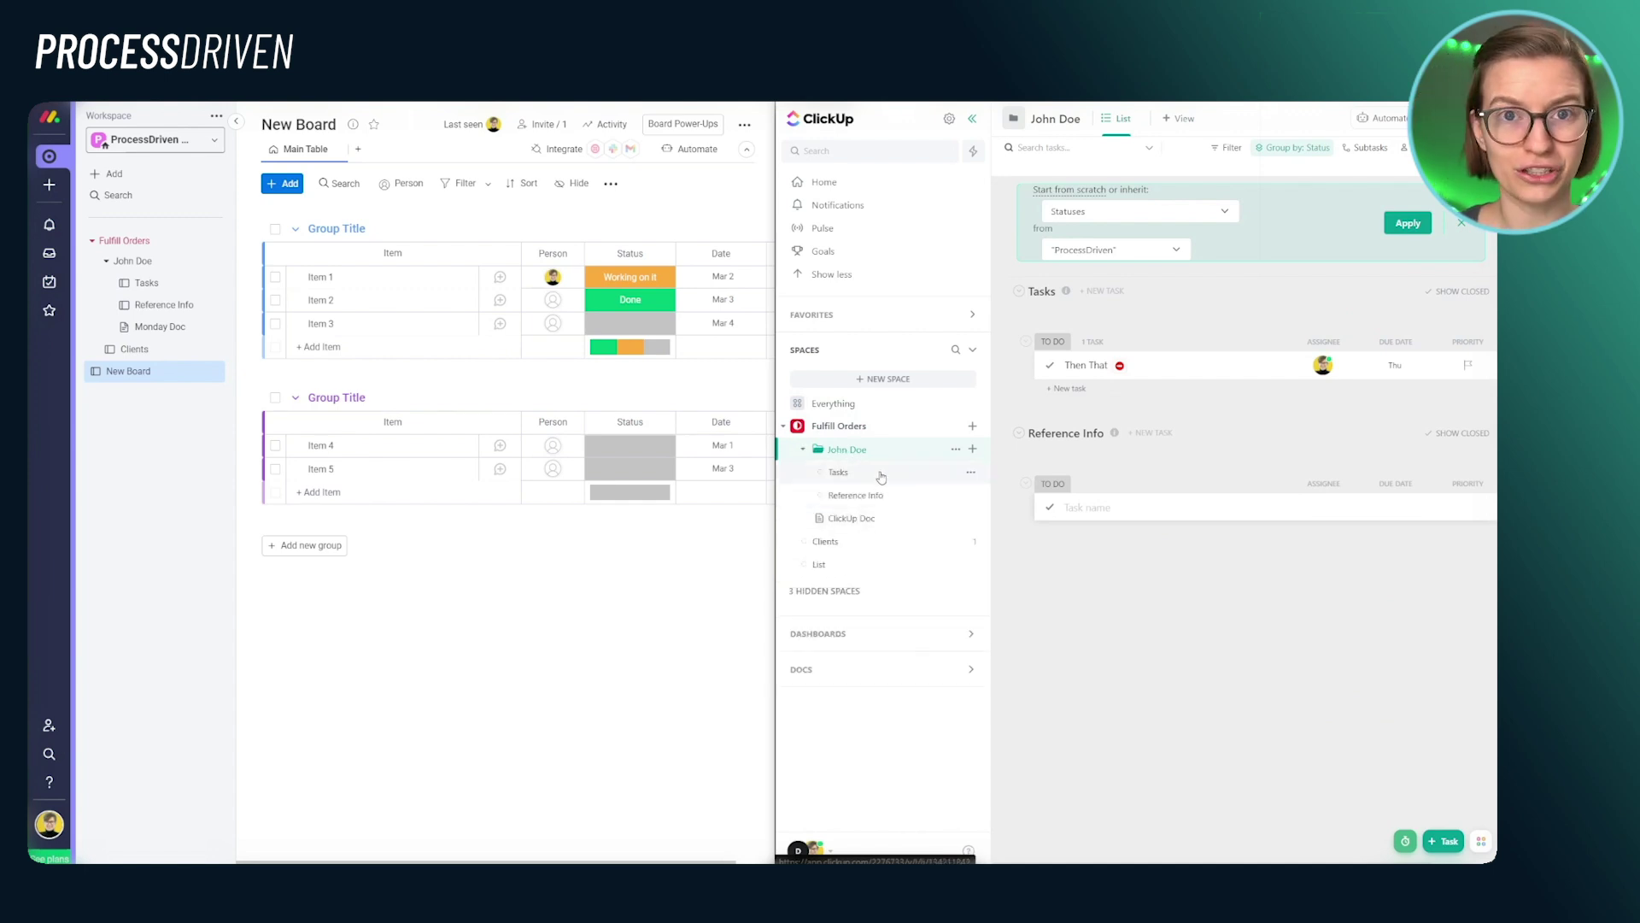
- Toggle monday.com's Fulfill Orders and John Doe folders, then open Tasks, Reference Info and Monday Doc
click(113, 243)
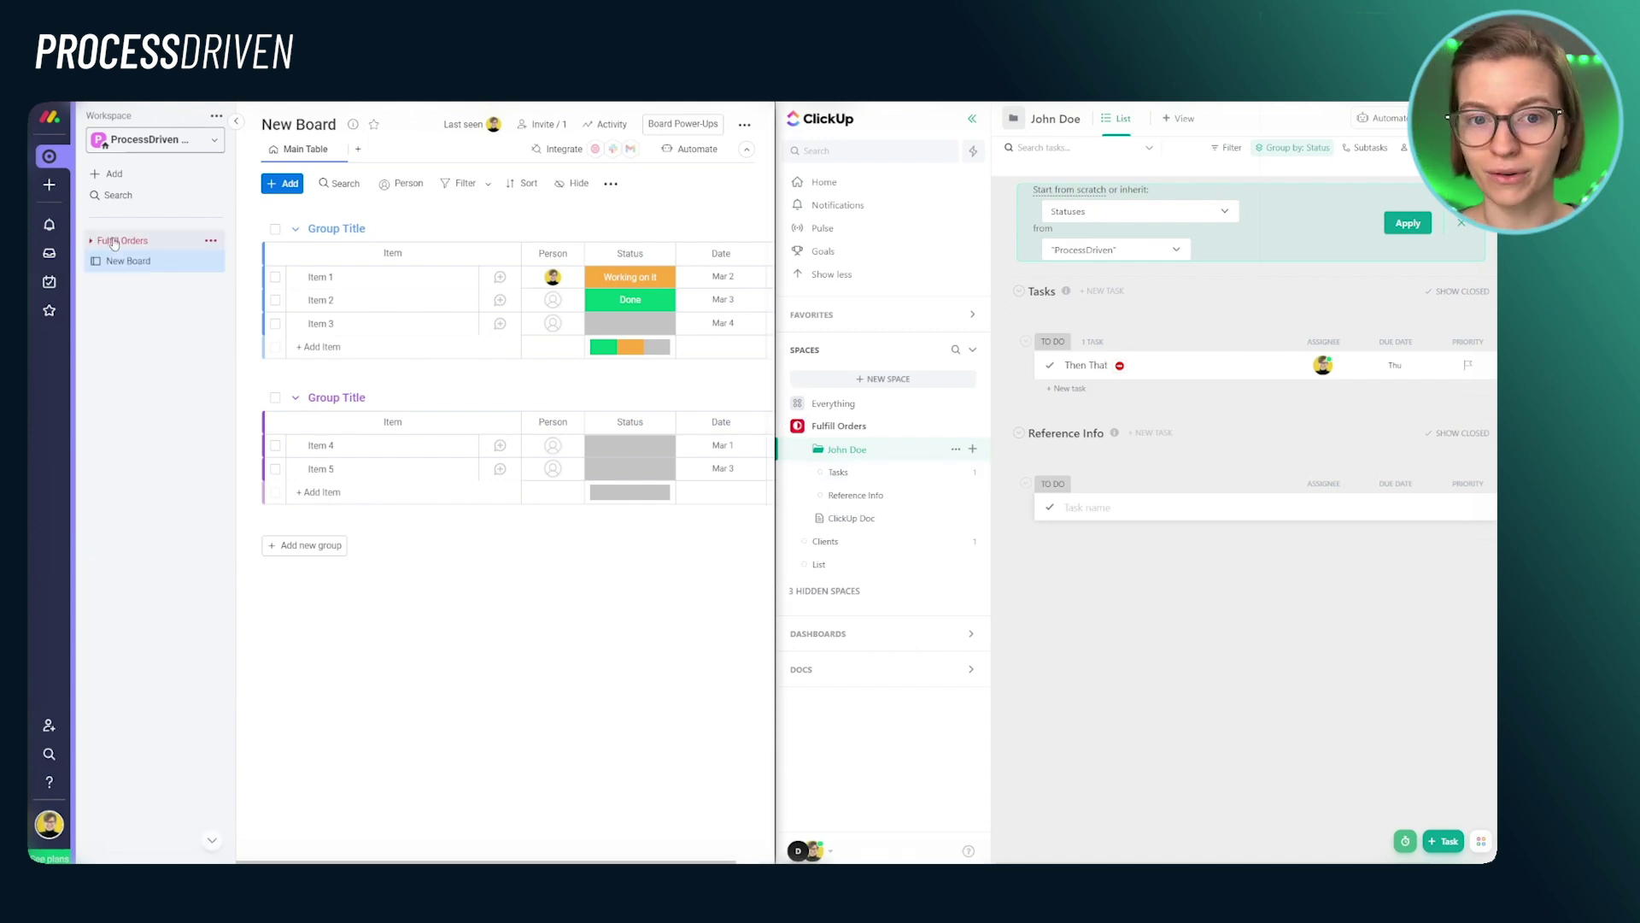
click(114, 242)
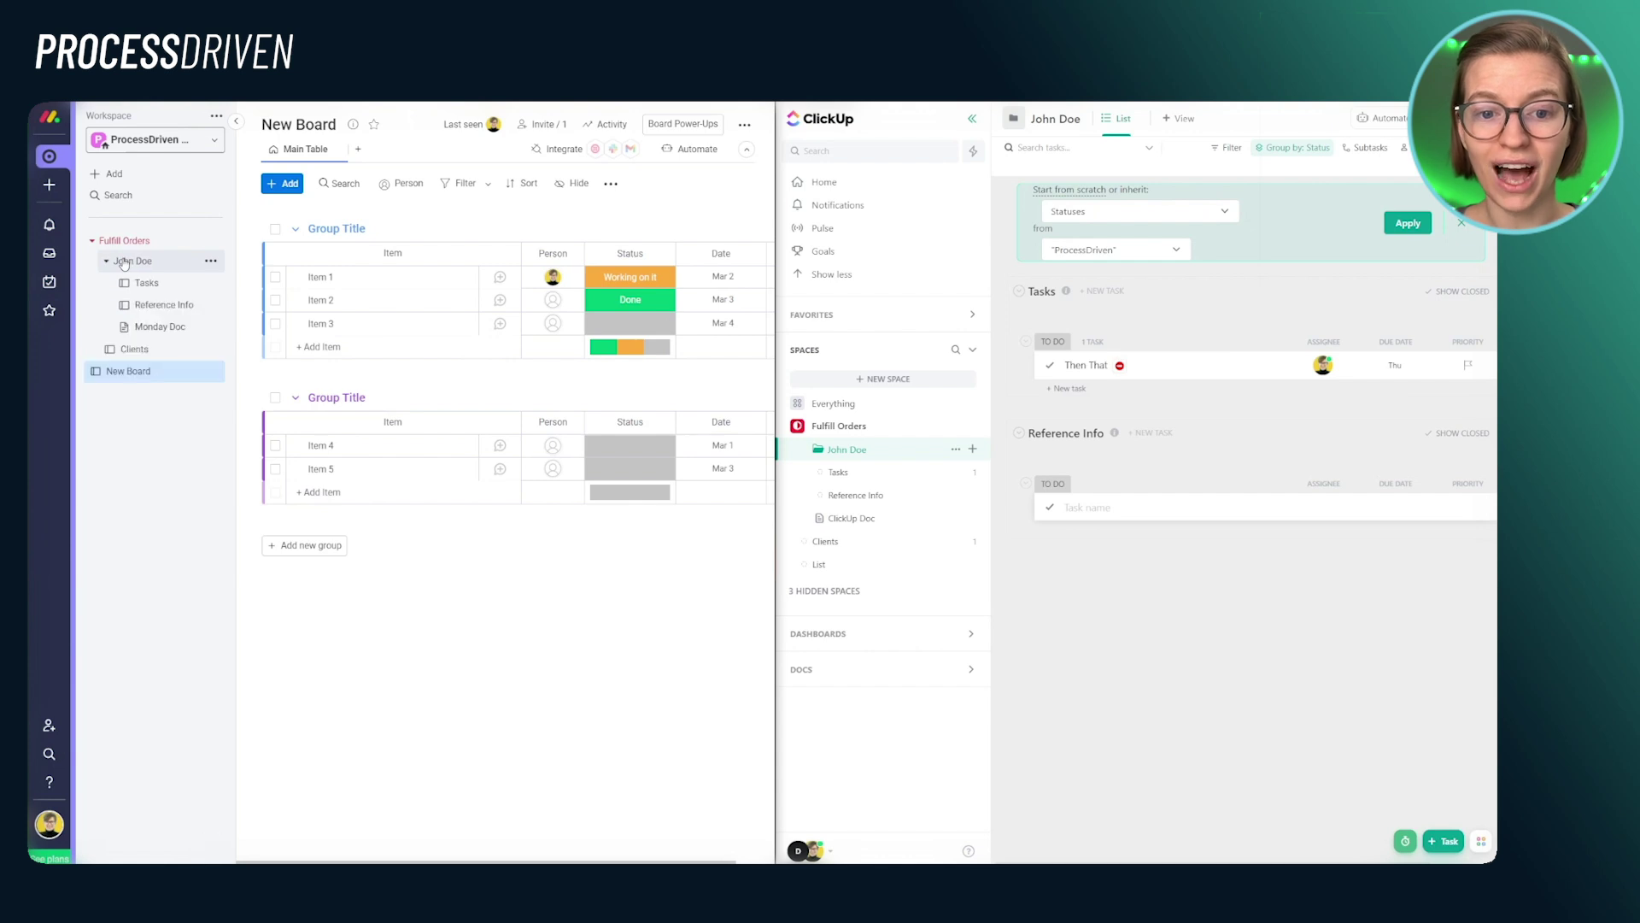
click(109, 261)
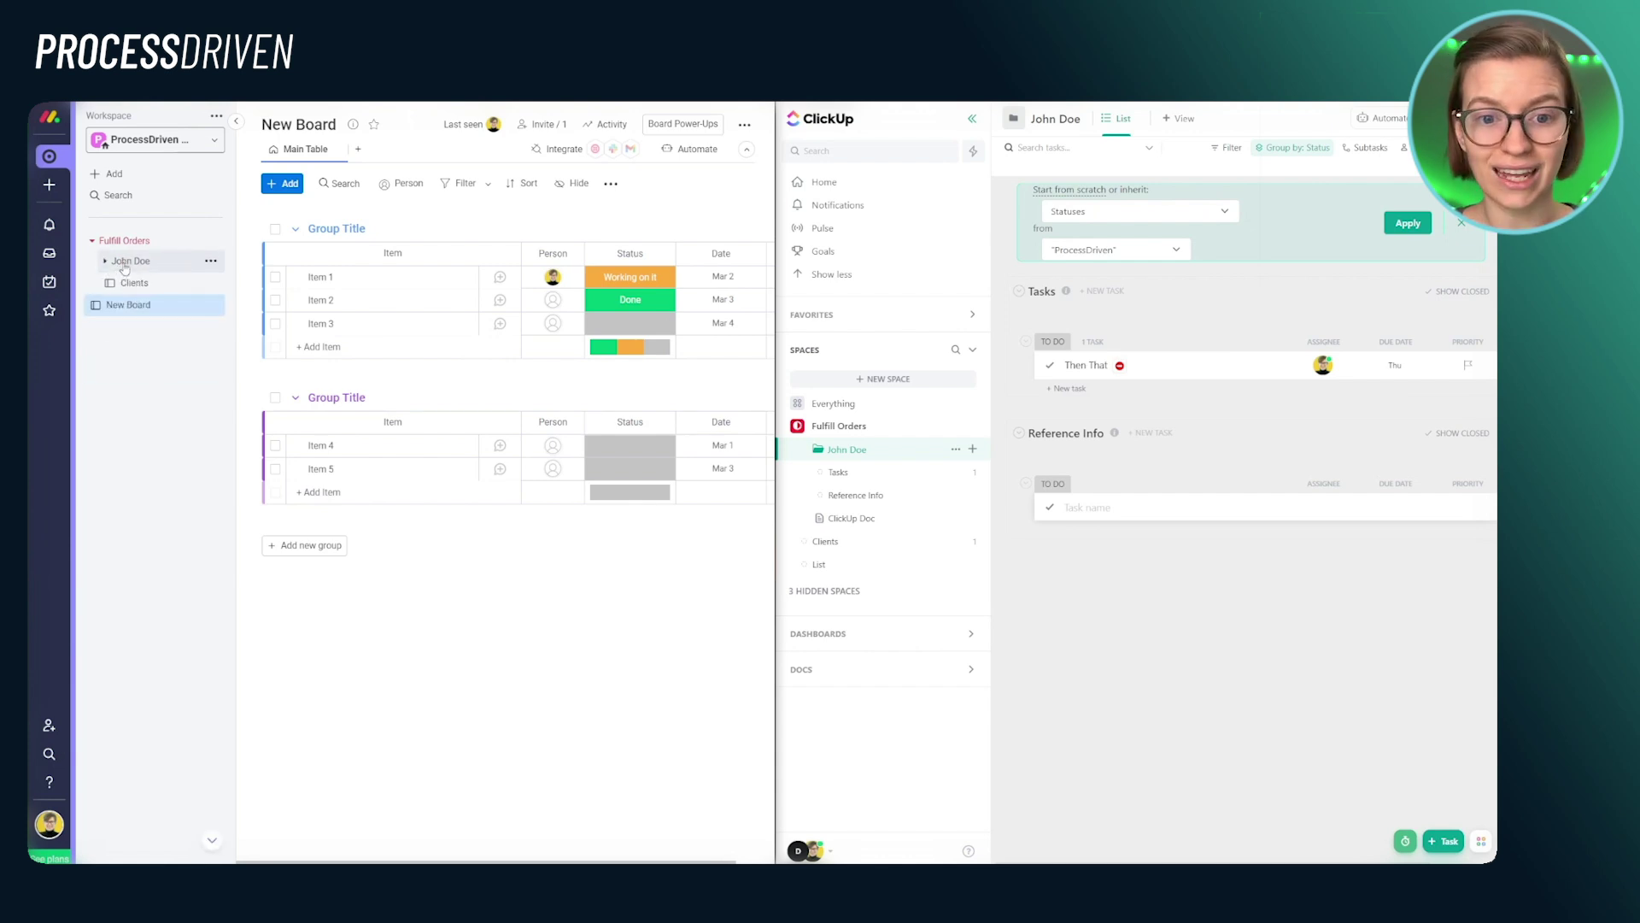
click(110, 261)
click(109, 244)
click(109, 244)
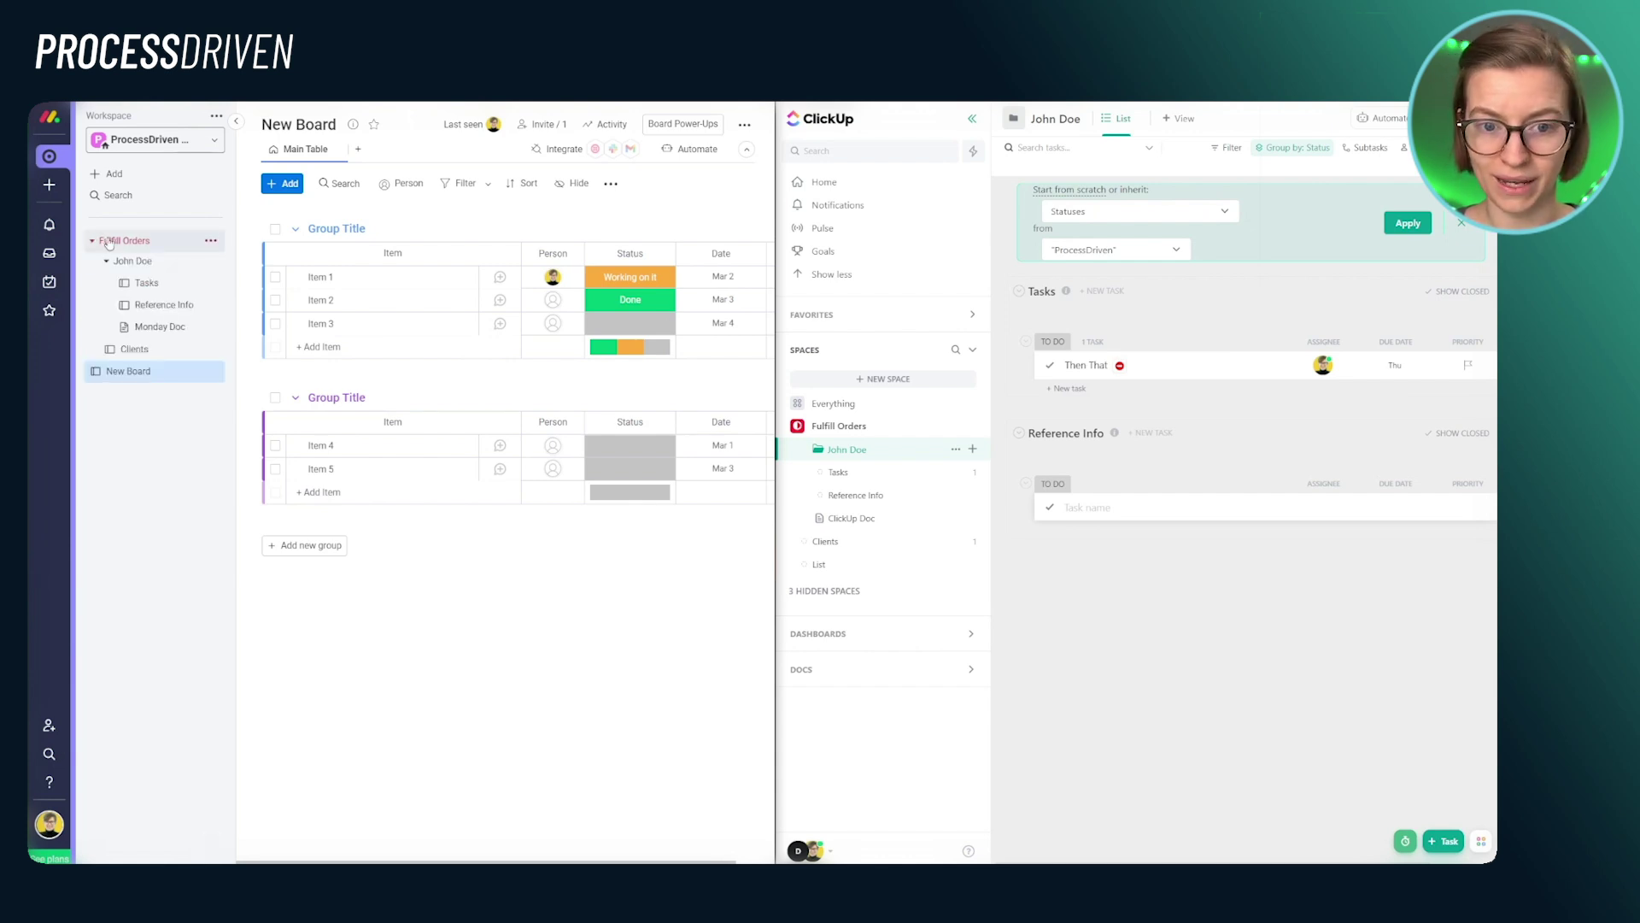
click(138, 282)
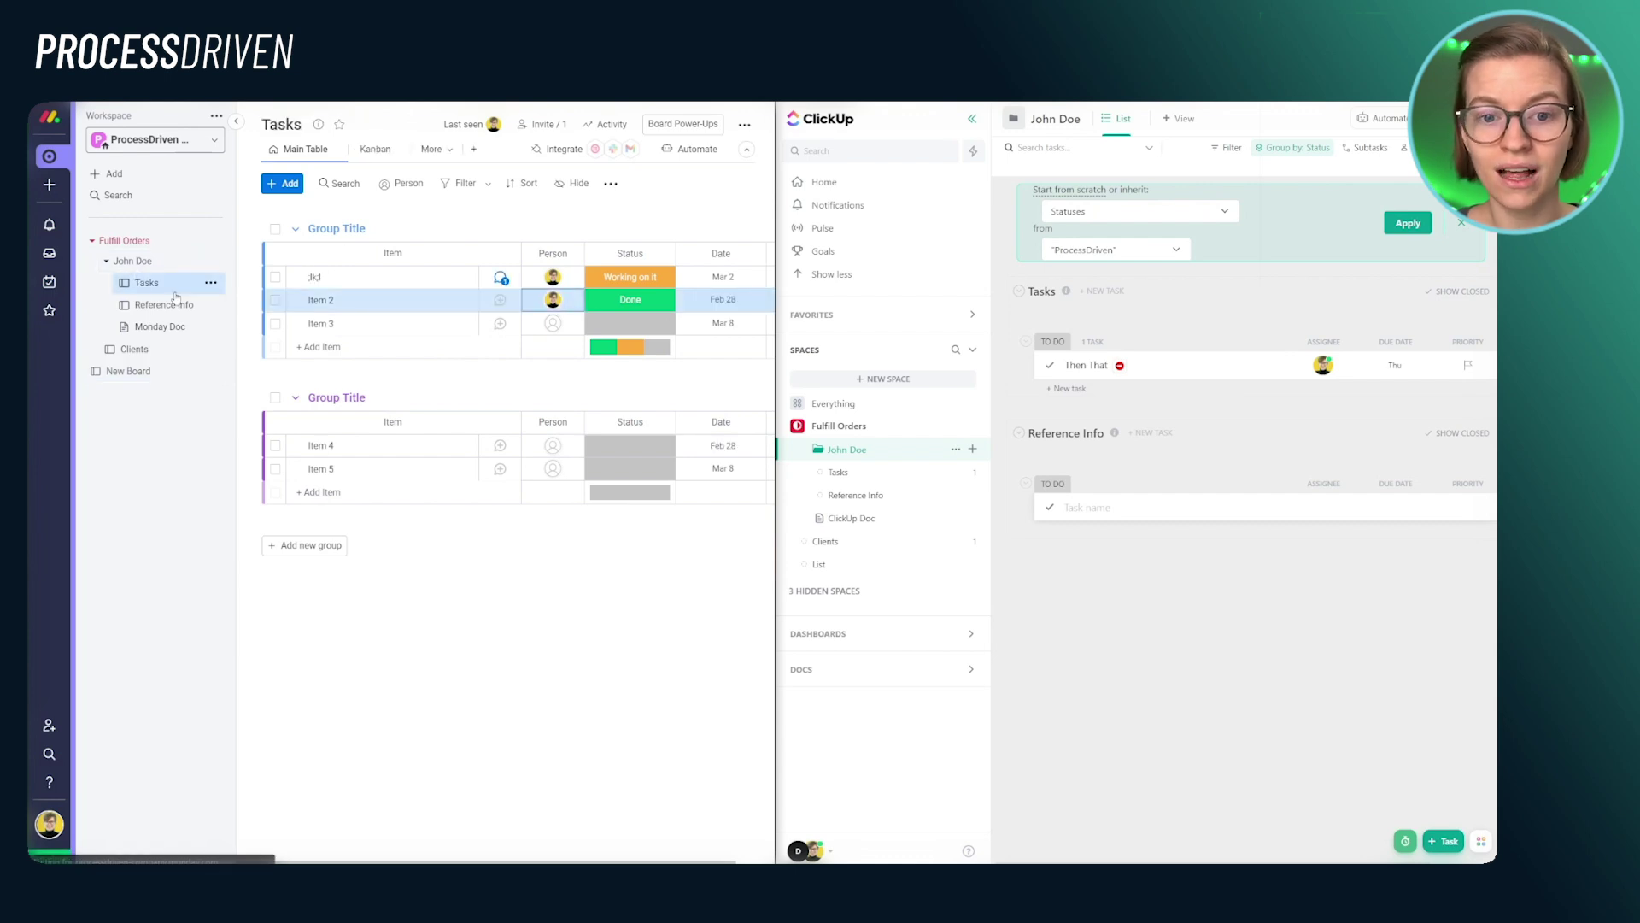
click(167, 305)
click(172, 325)
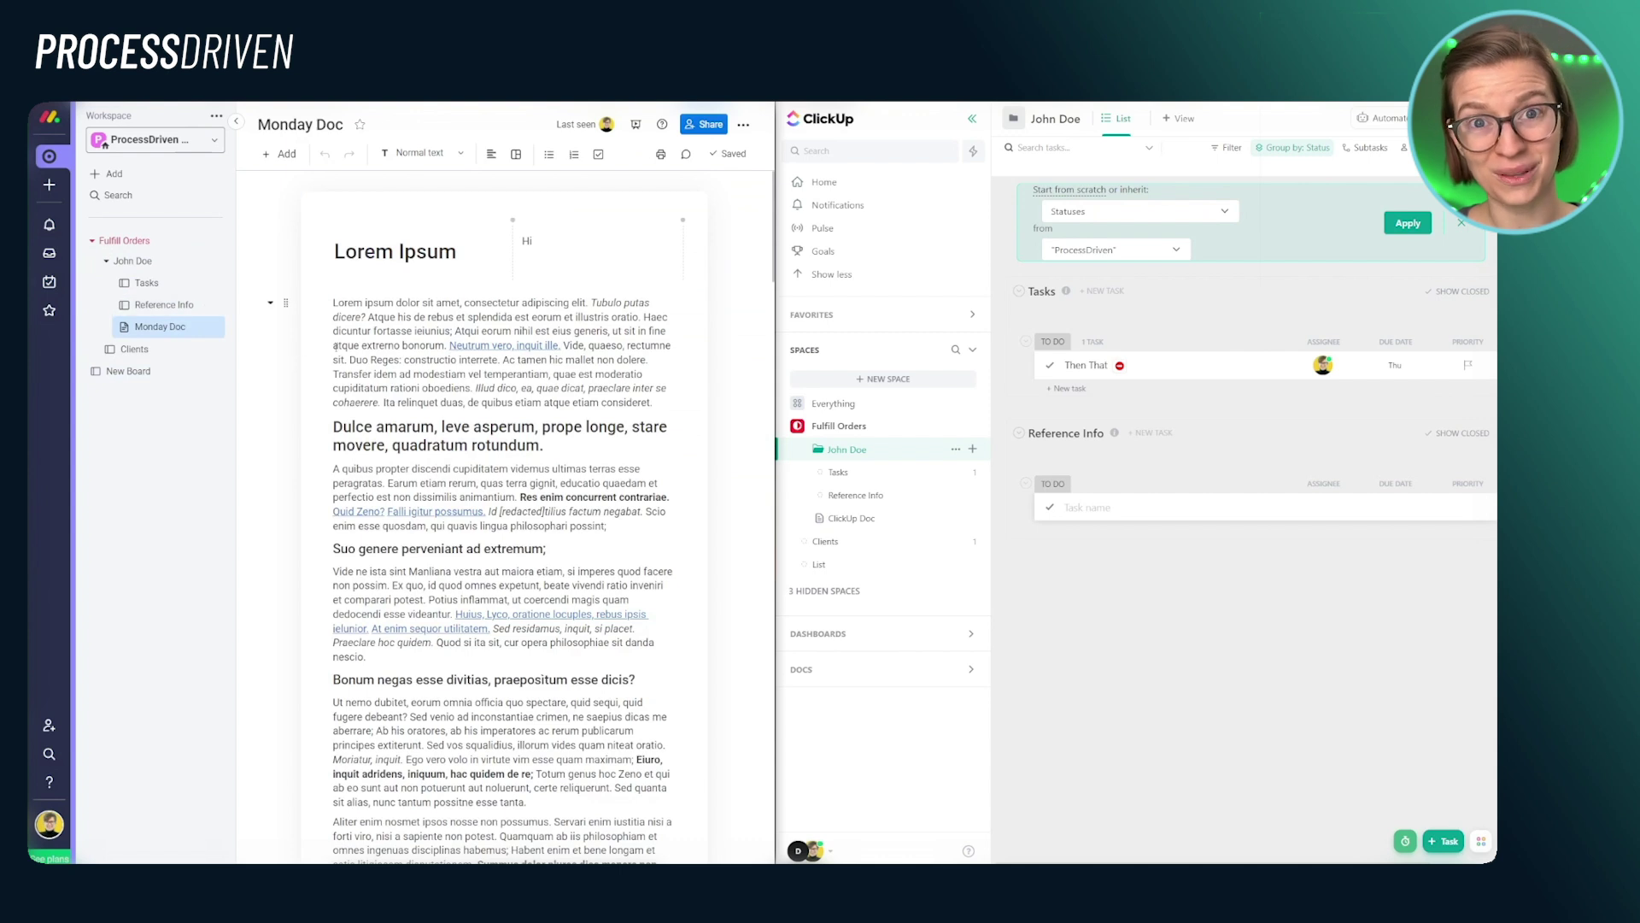
- In ClickUp, open the Doc, Reference Info and Tasks lists, then the John Doe folder and Fulfill Orders
click(884, 521)
click(854, 495)
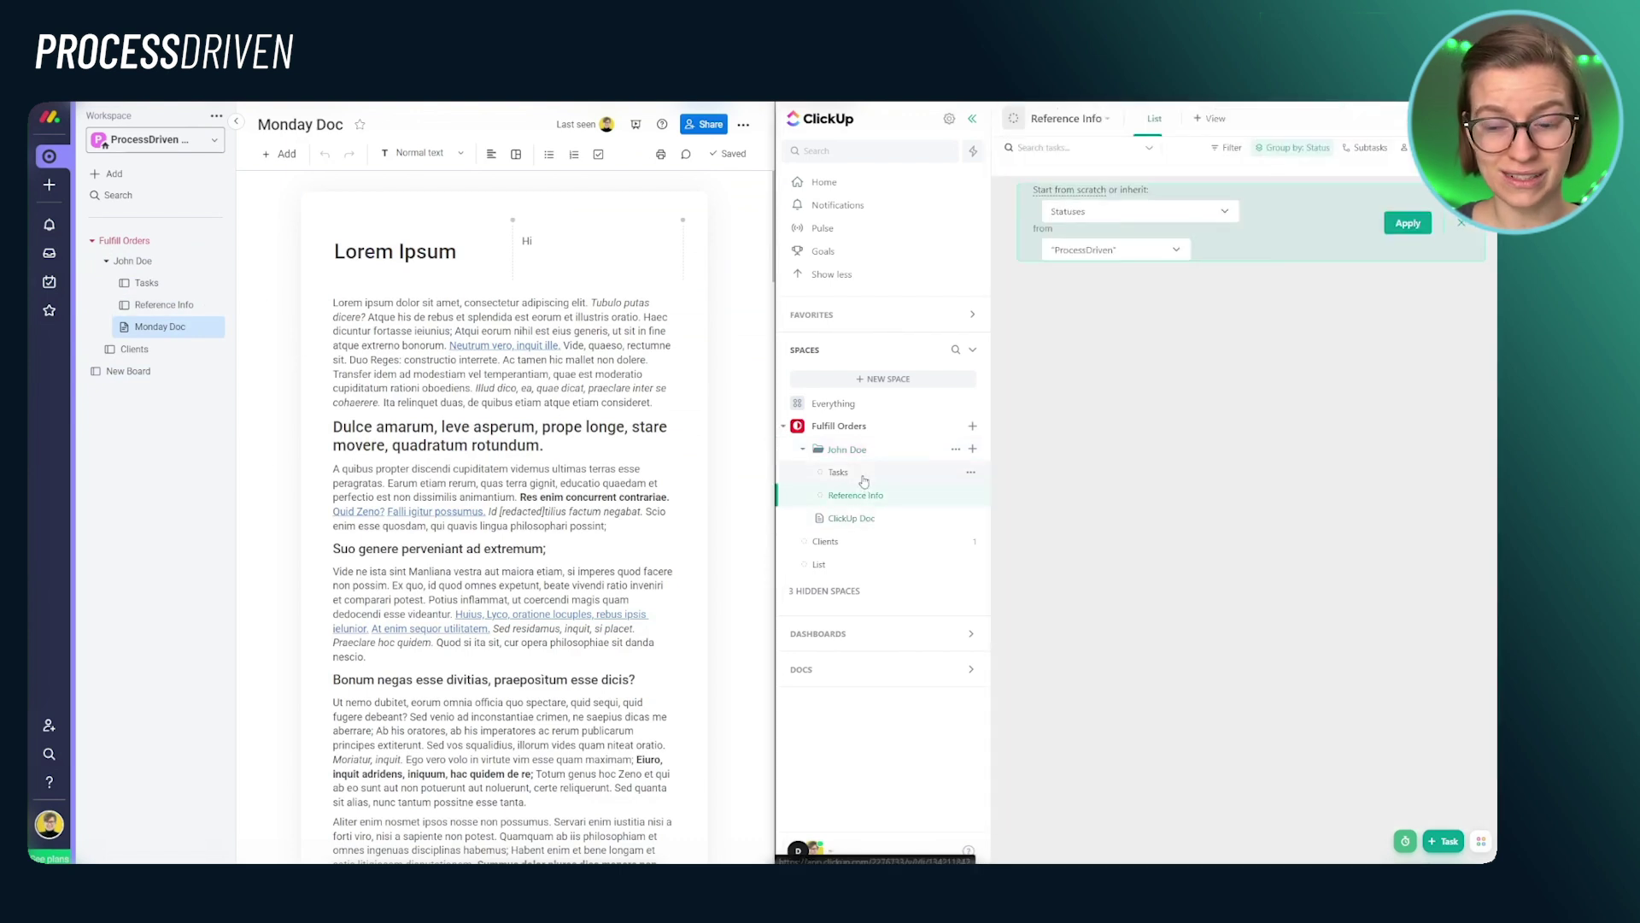
click(841, 472)
click(842, 450)
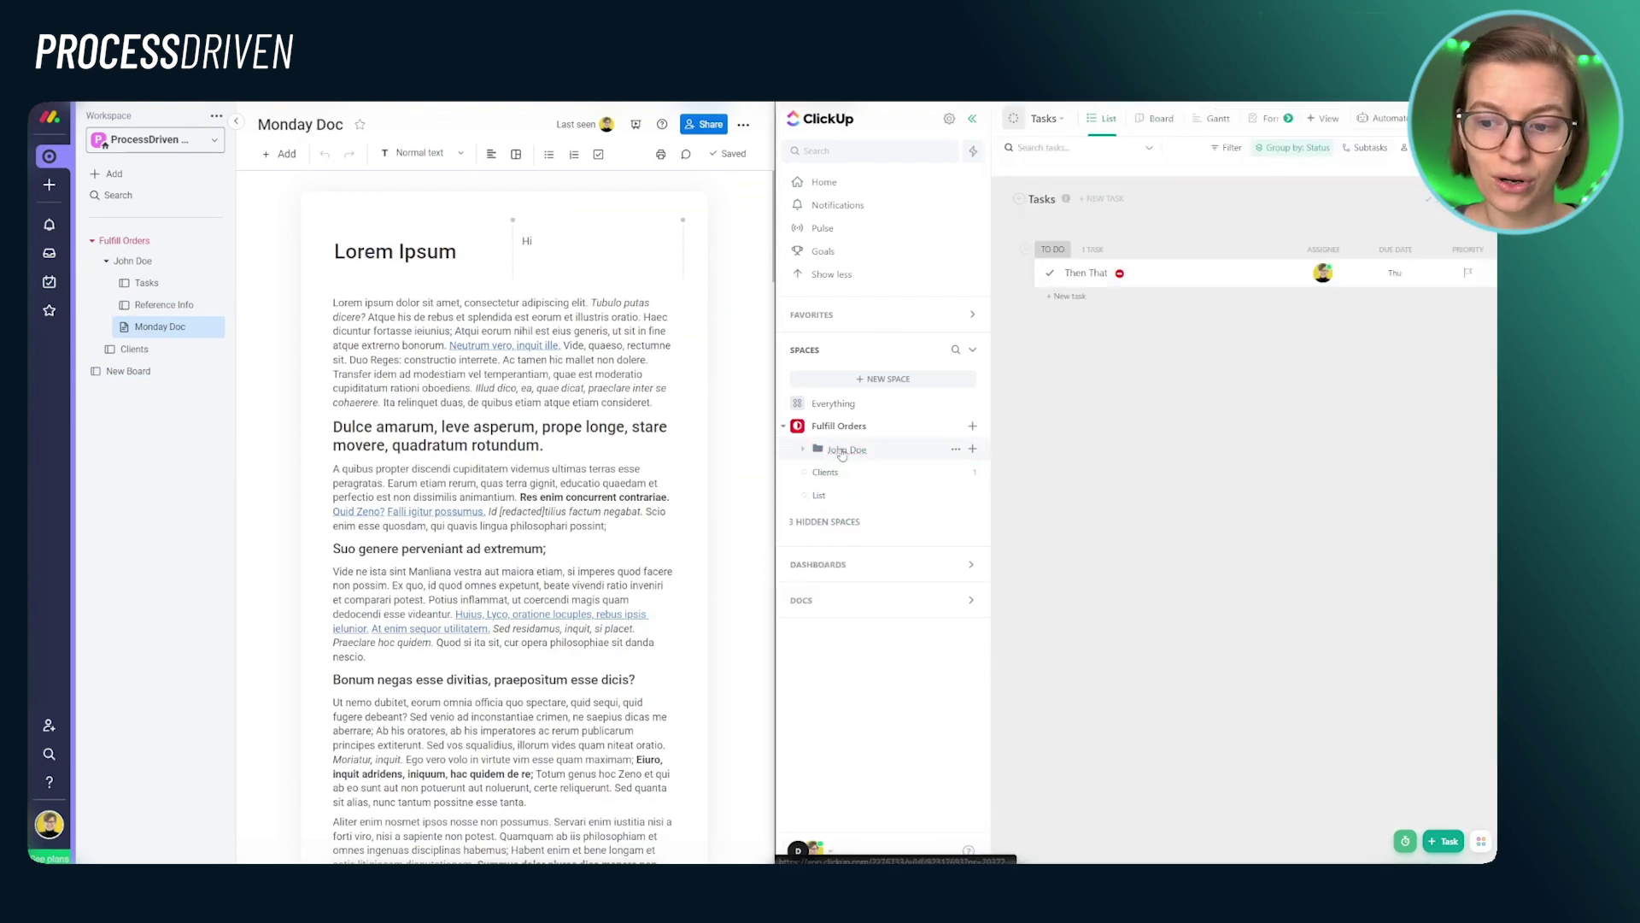
click(831, 427)
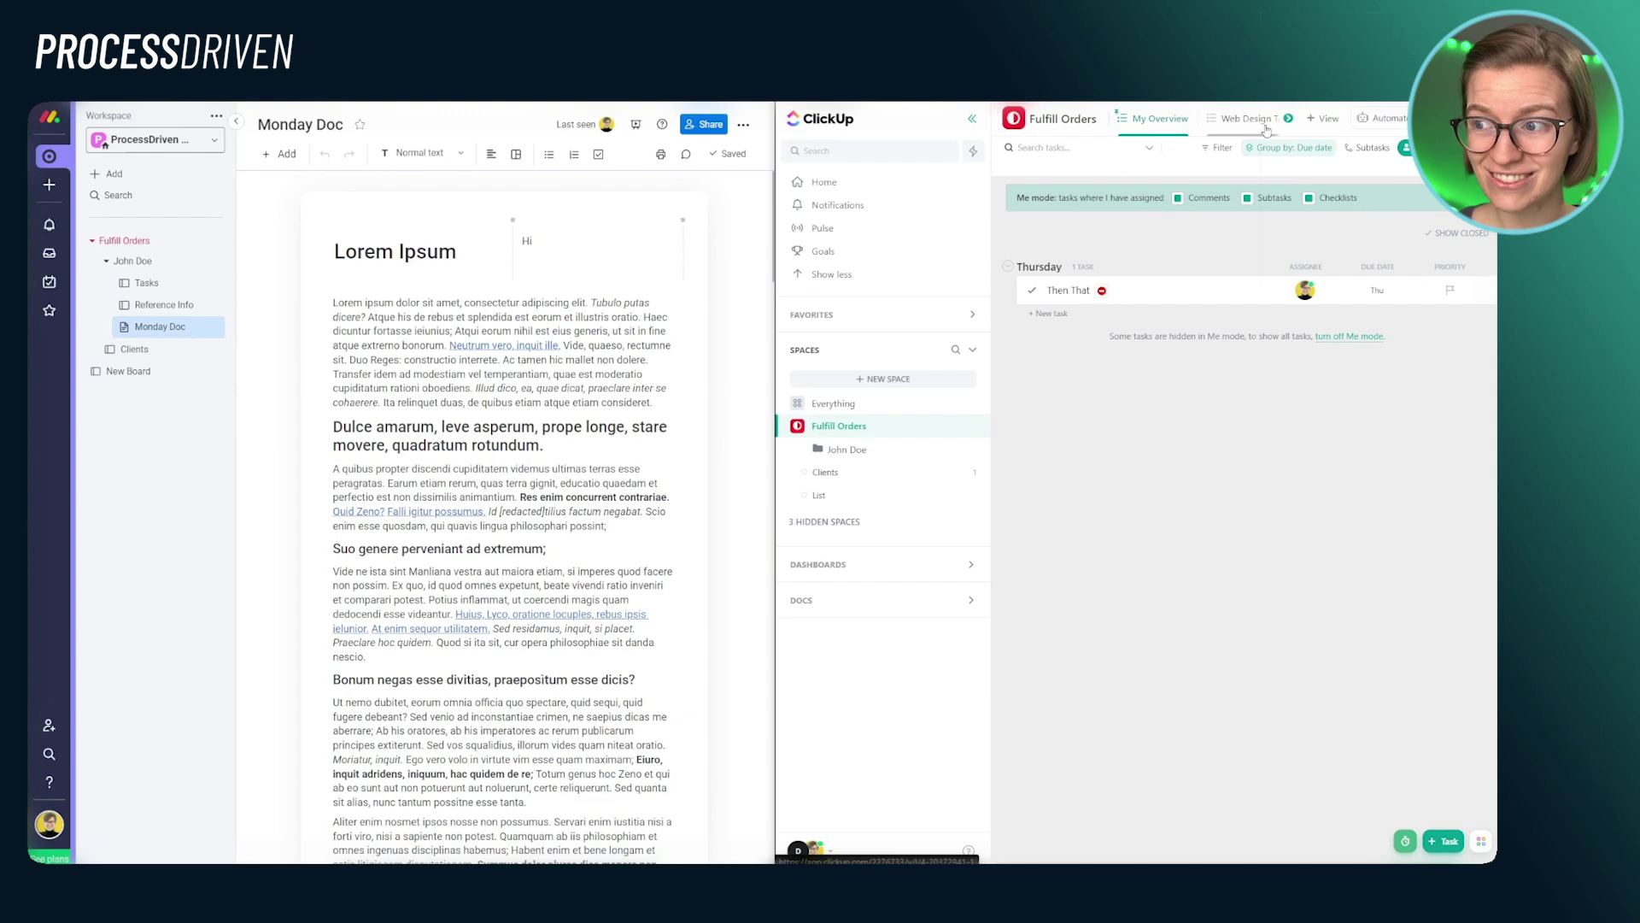
click(842, 449)
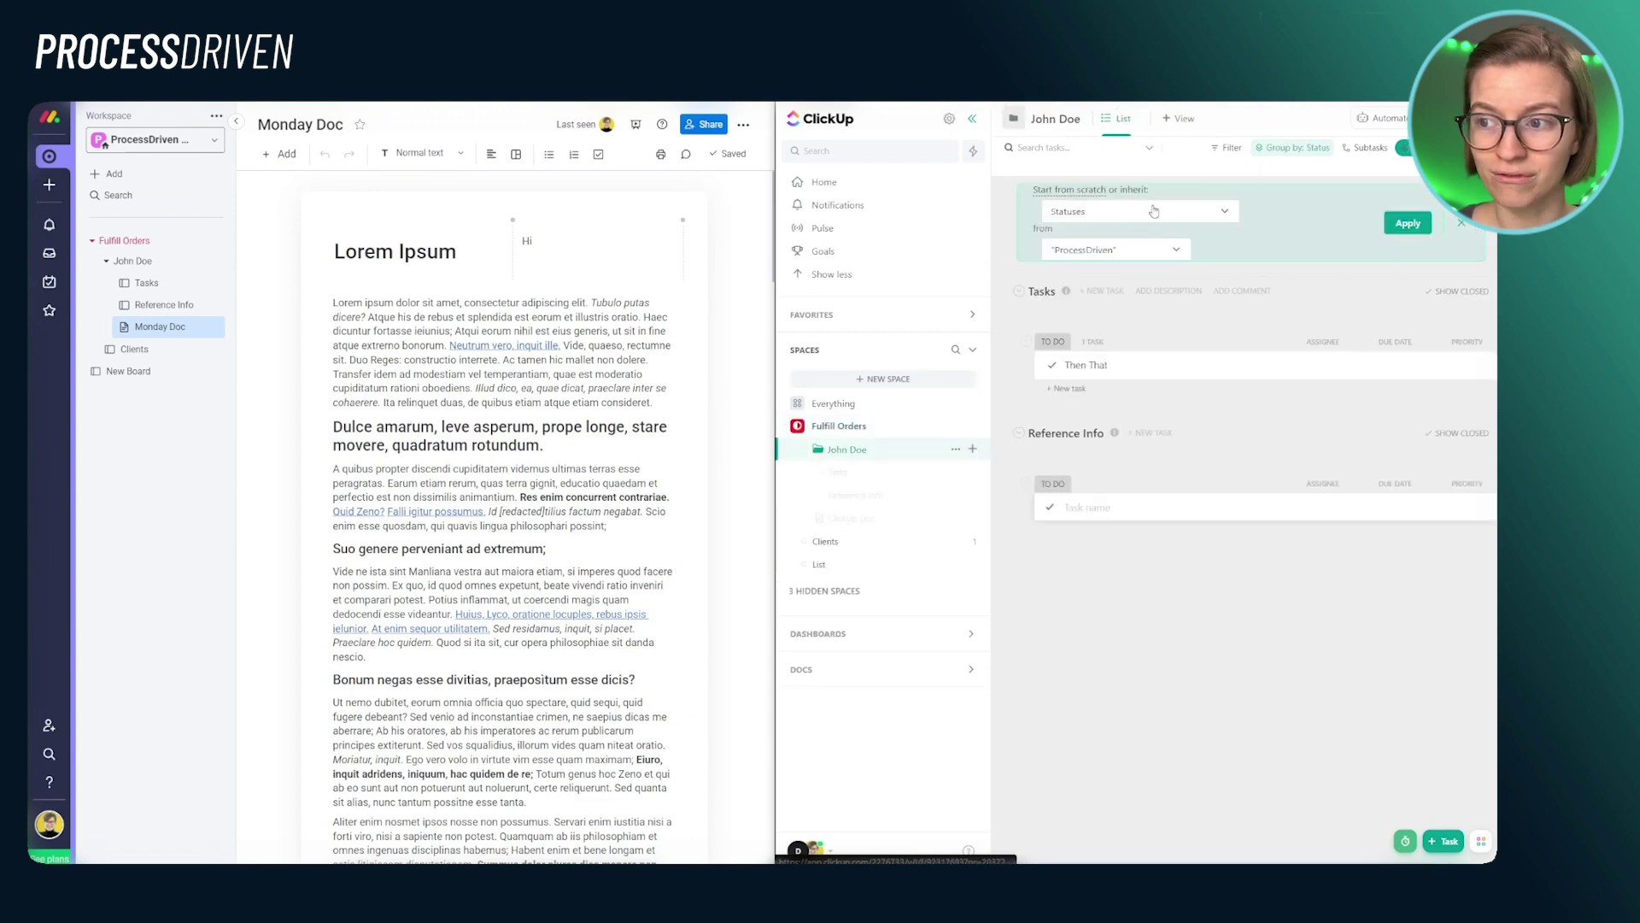
- Collapse and re-expand monday.com's Fulfill Orders folder, then collapse John Doe
click(92, 241)
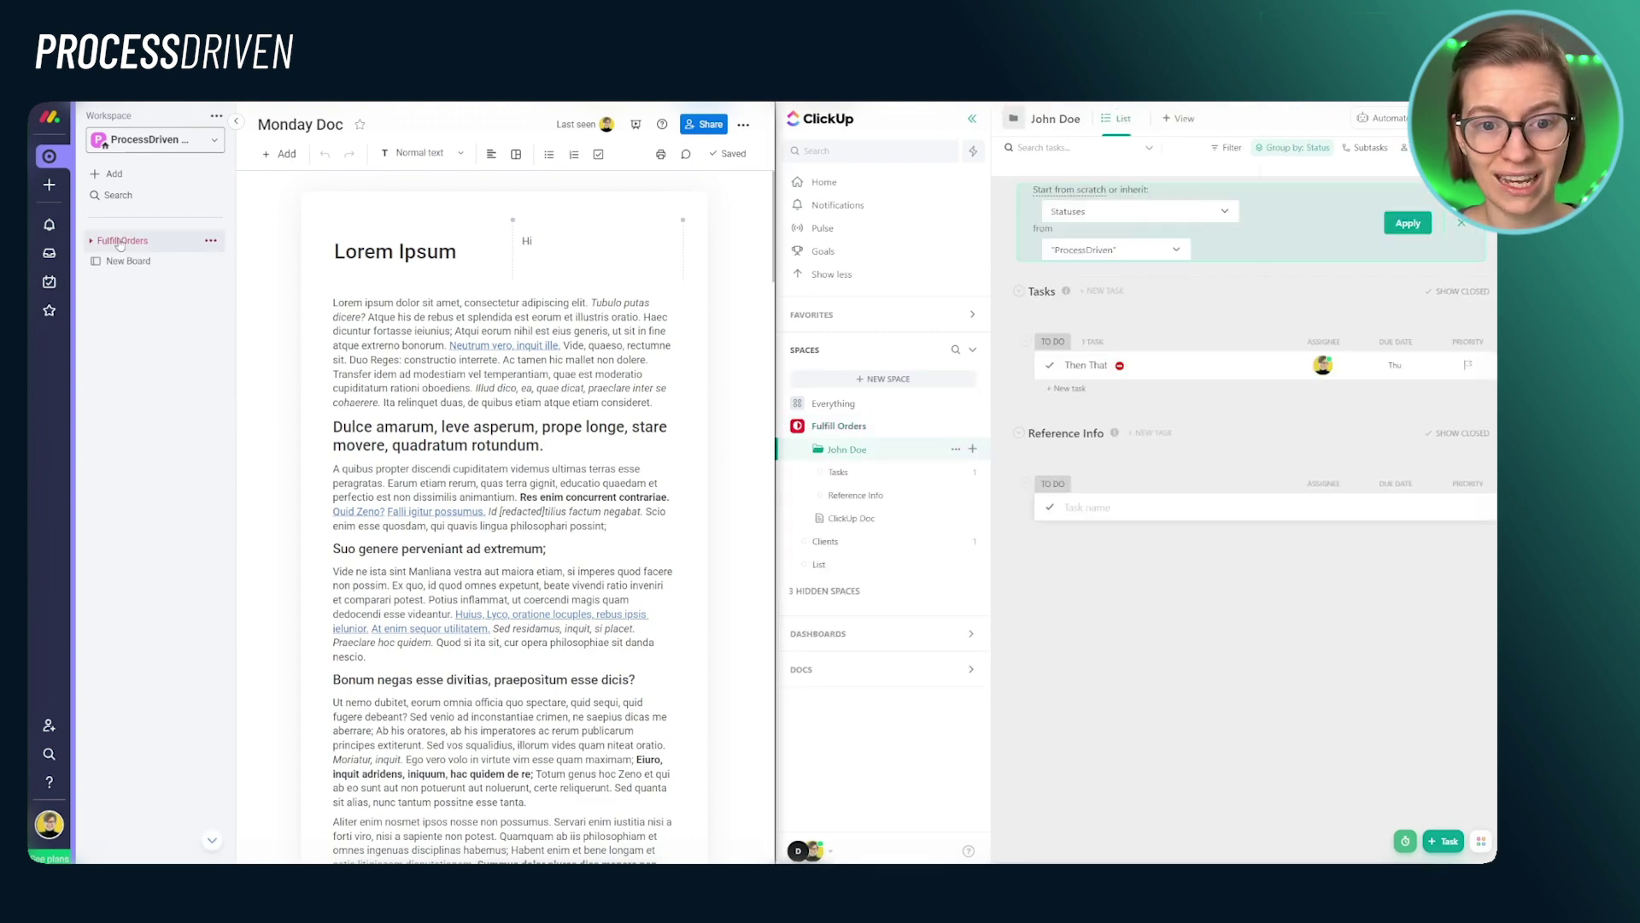
click(100, 242)
click(134, 262)
click(135, 263)
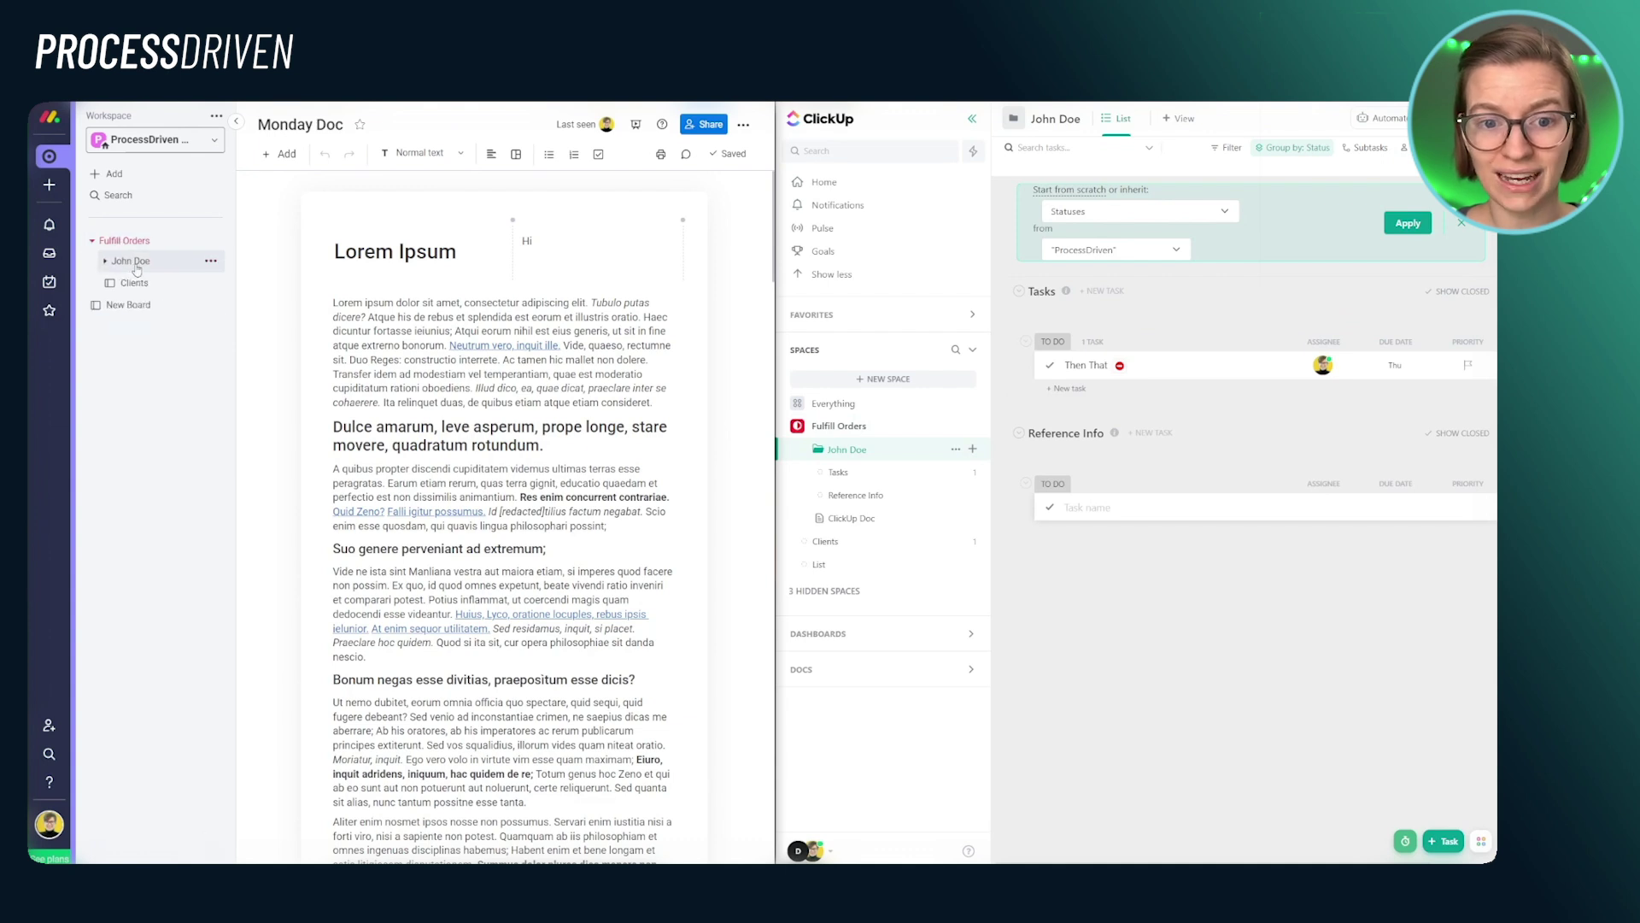
click(137, 265)
- Open the Tasks board from the monday.com sidebar
click(143, 282)
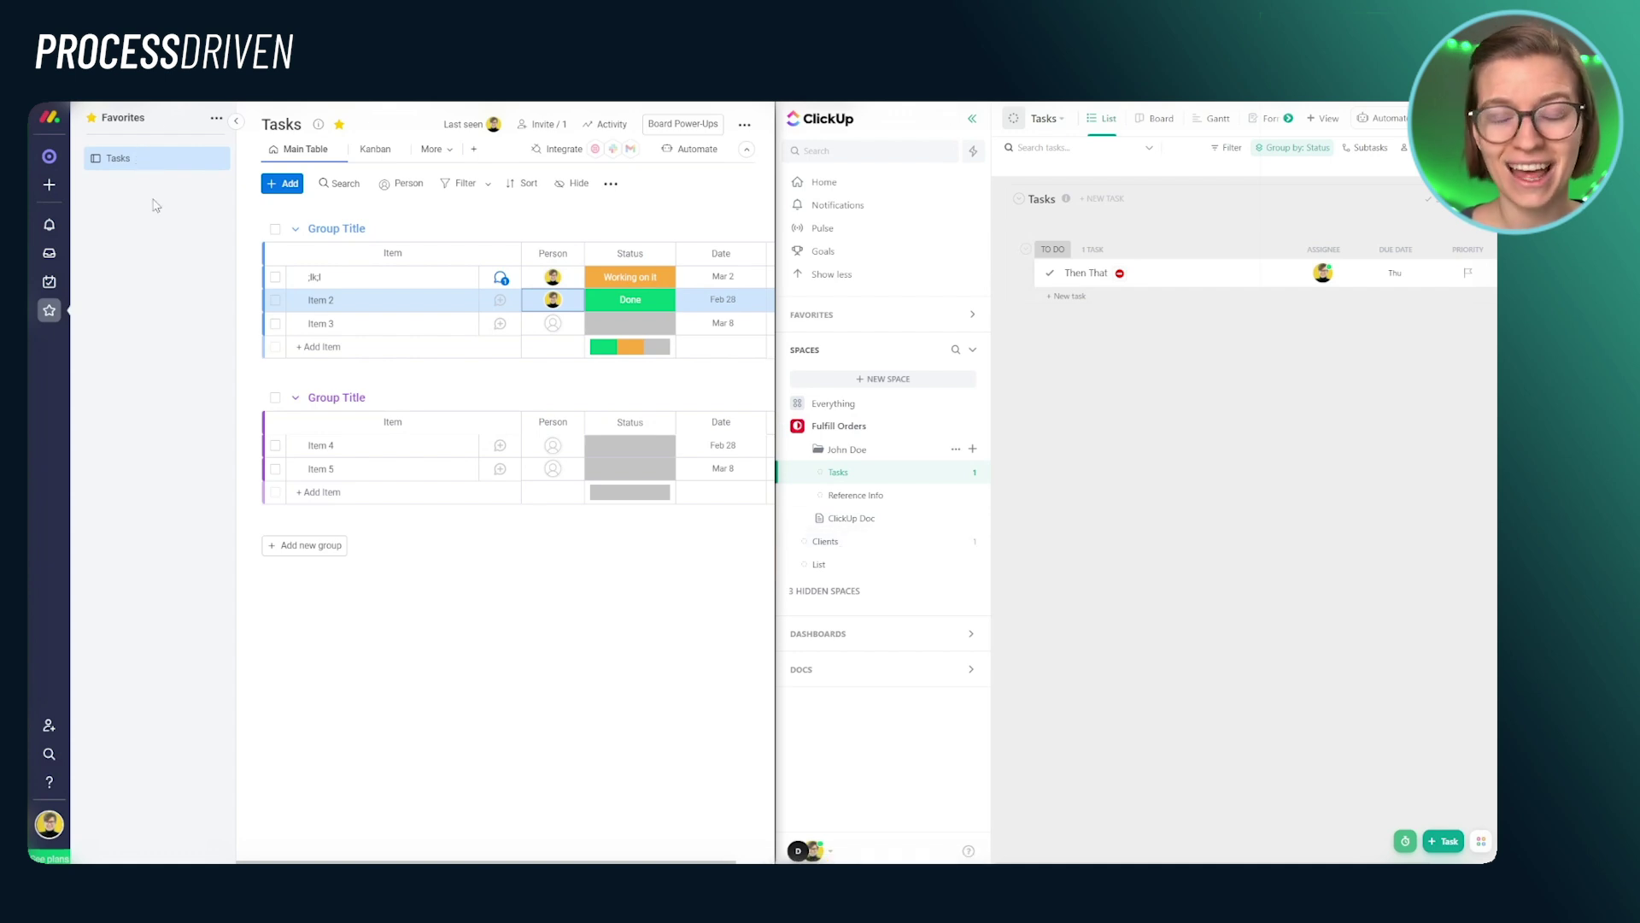
- Open ClickUp's Then That task, then add an Emails & Activities view to monday.com's first item
click(1087, 275)
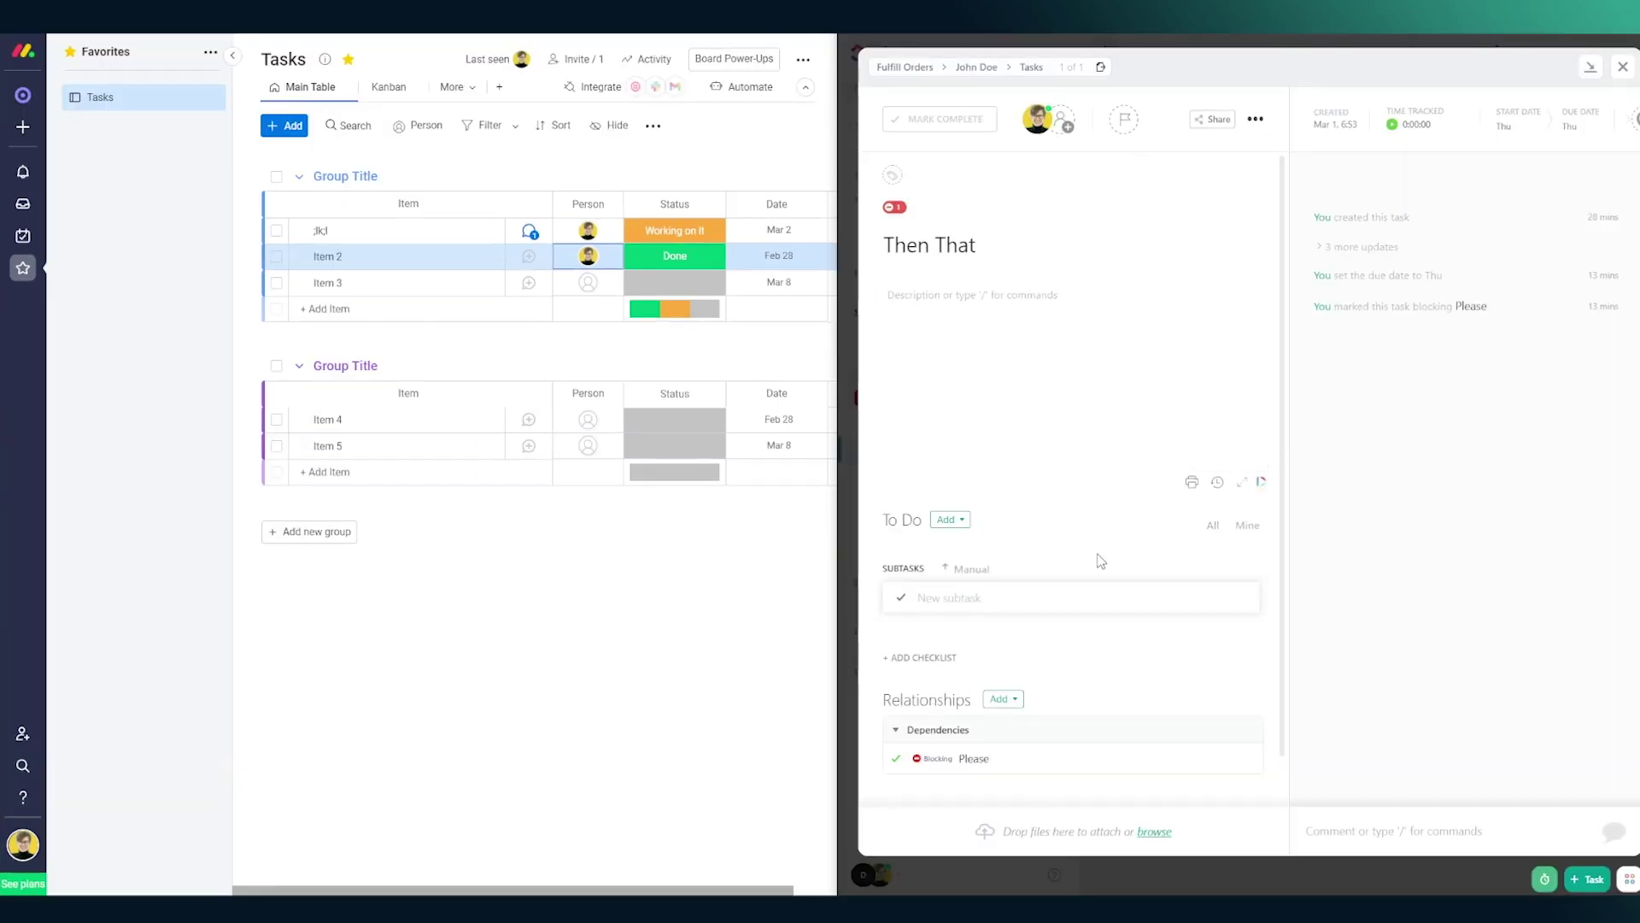
click(462, 231)
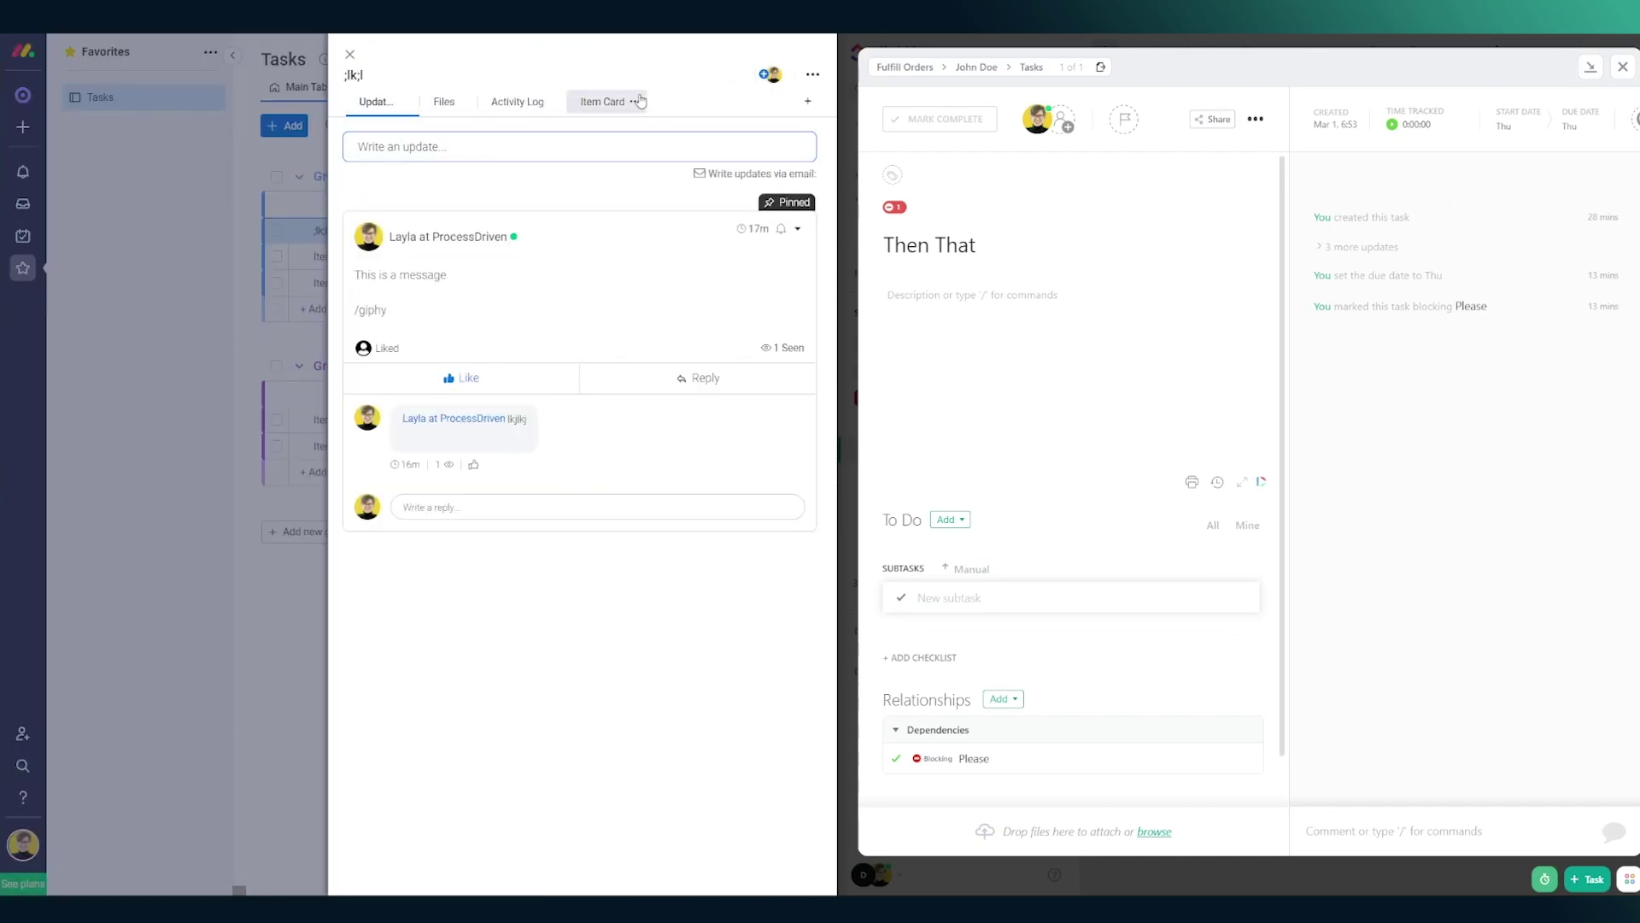
click(807, 101)
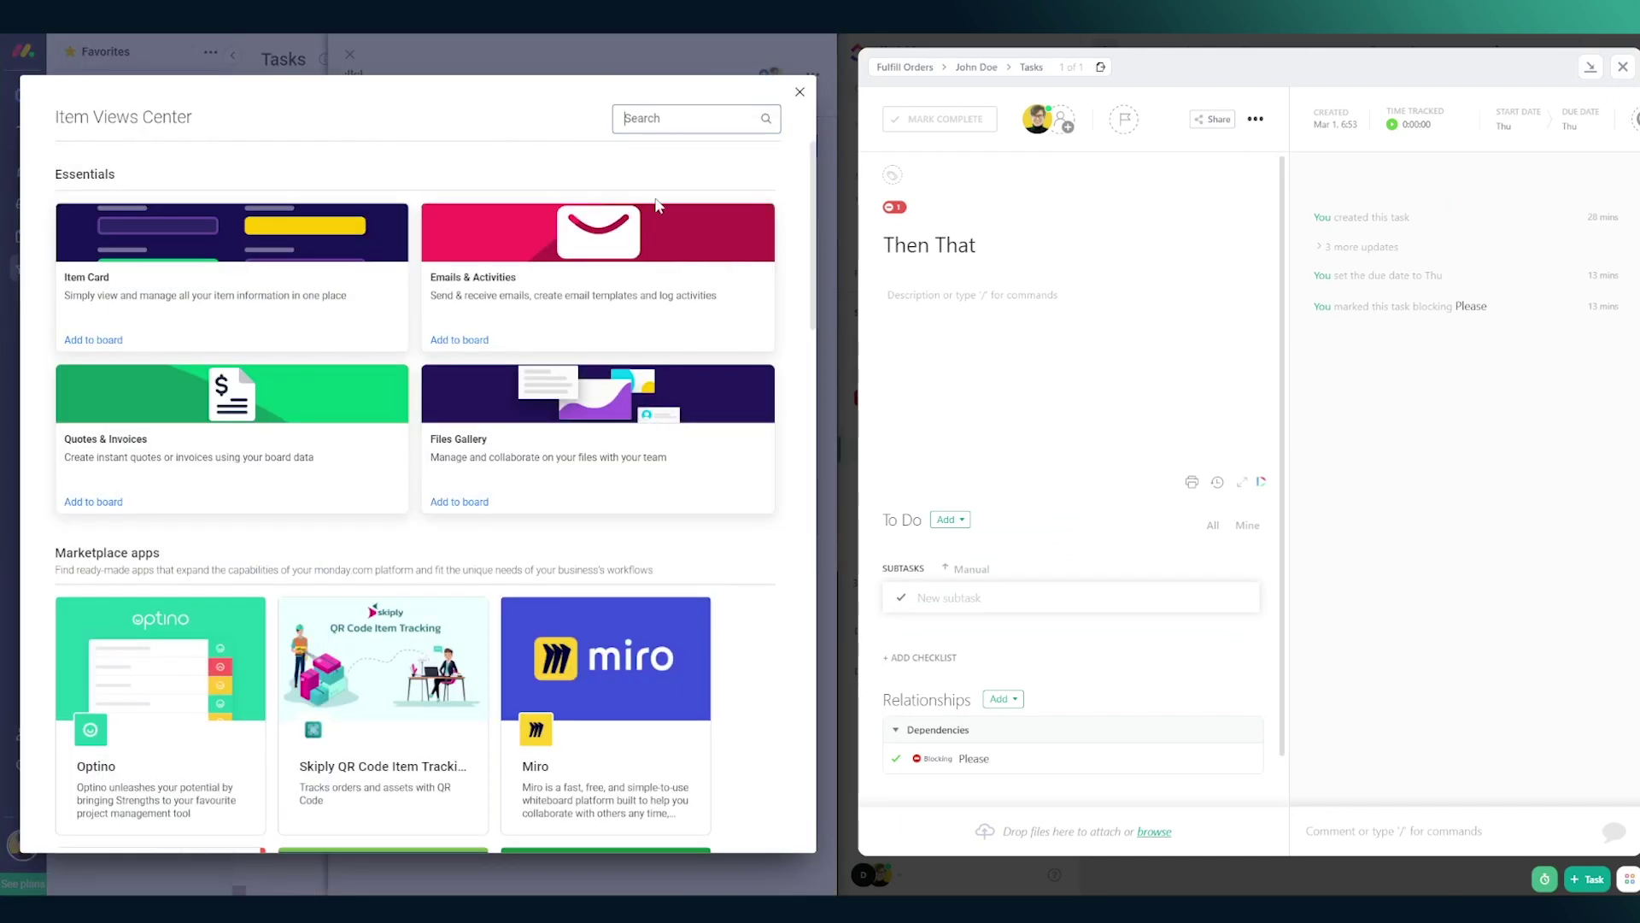
click(530, 301)
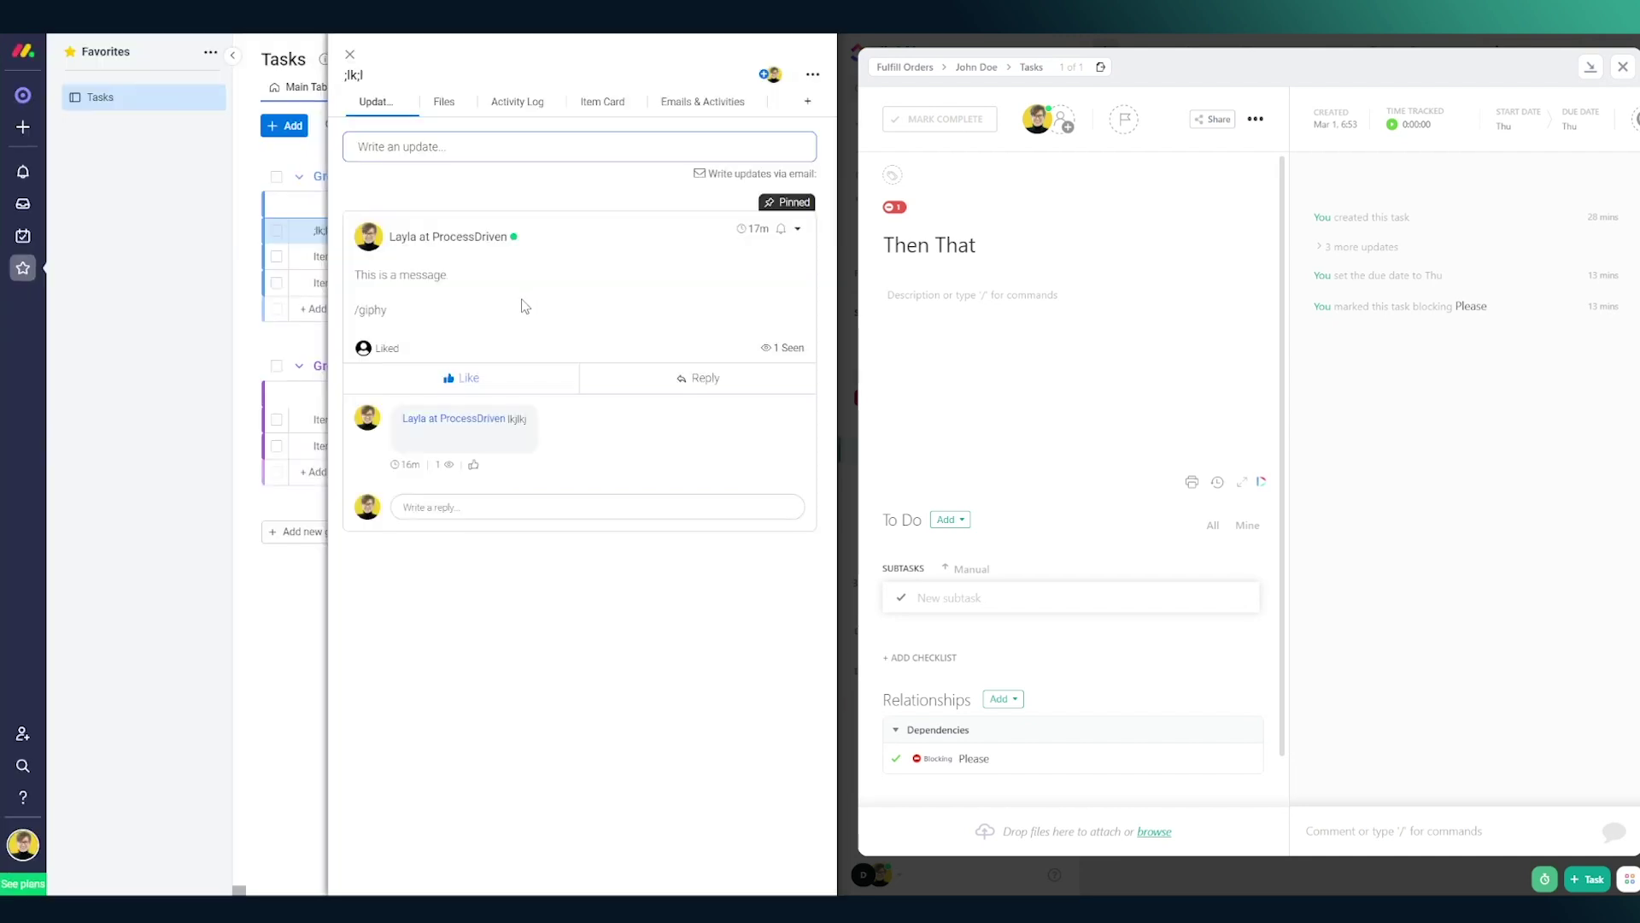